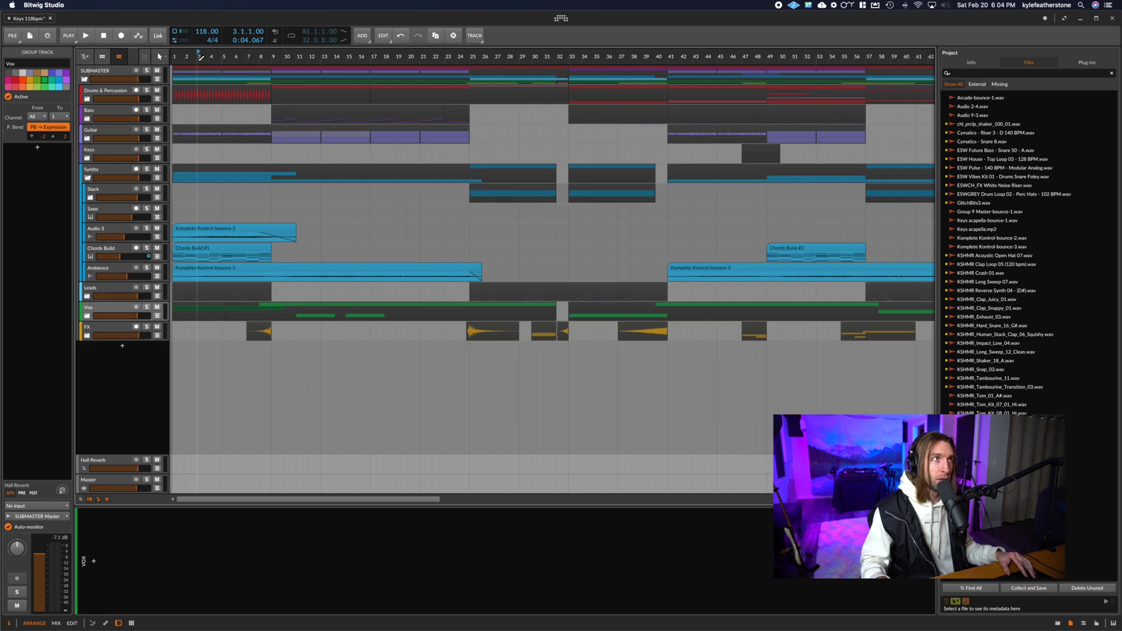
- Collapse the Synths group's tracks and play the arrangement from bar 1
key(minus)
click(87, 178)
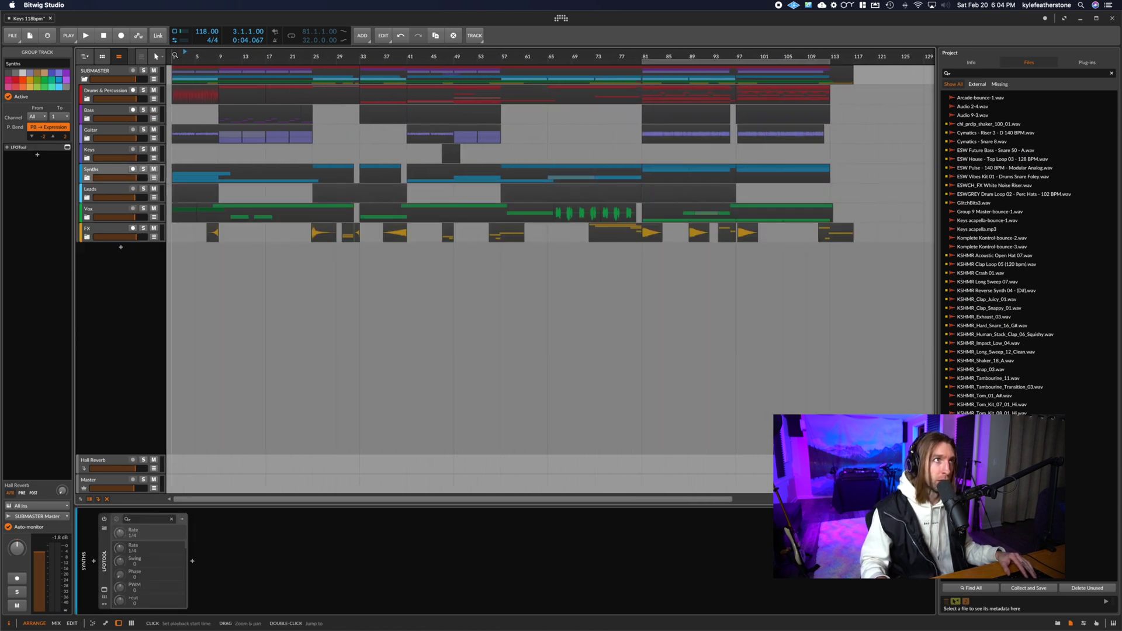
drag(174, 54, 152, 103)
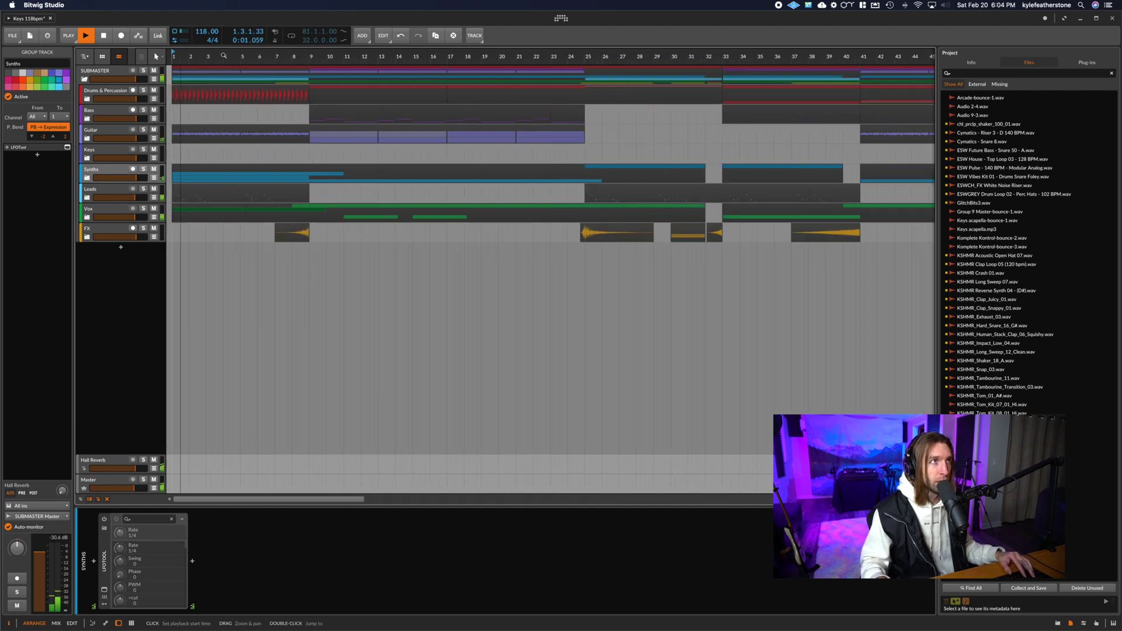
- Expand and solo the Drums & Percussion group, and mute the other groups from Bass to FX
click(87, 99)
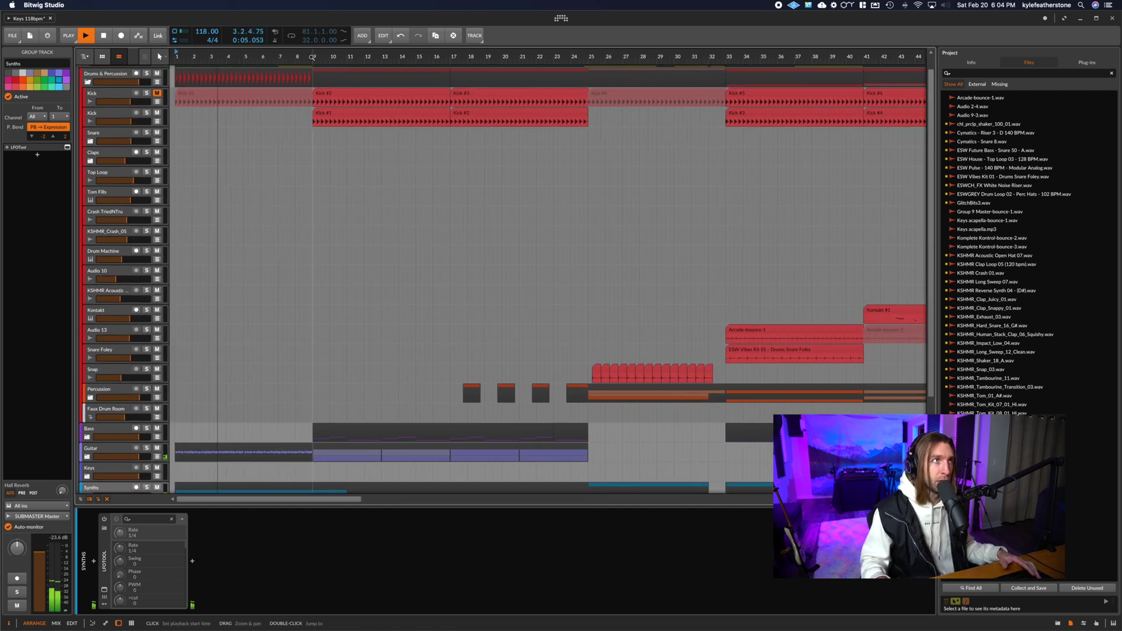
mouse_move(293, 60)
mouse_down()
mouse_move(276, 60)
mouse_move(285, 58)
mouse_up()
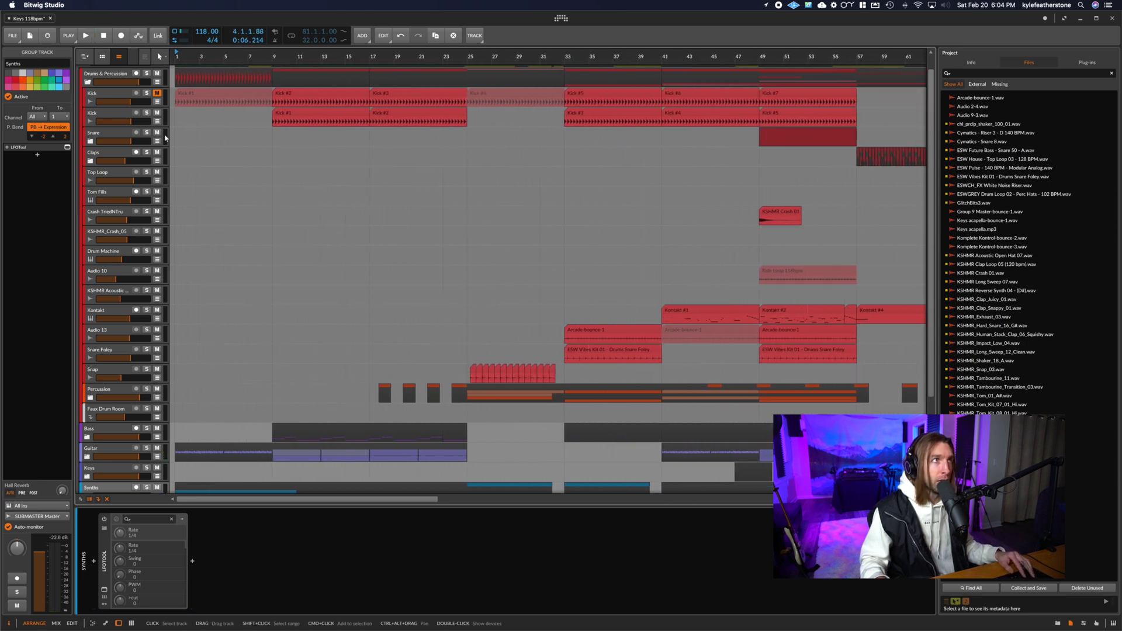
scroll(193, 121, up, 1)
click(102, 90)
click(146, 90)
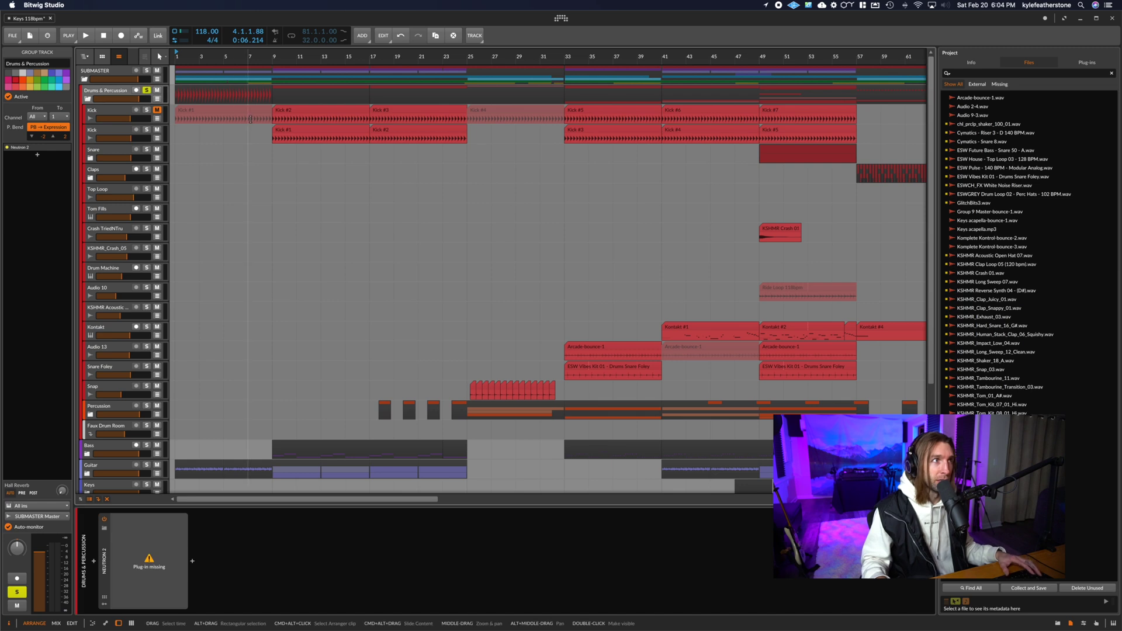
scroll(209, 325, down, 3)
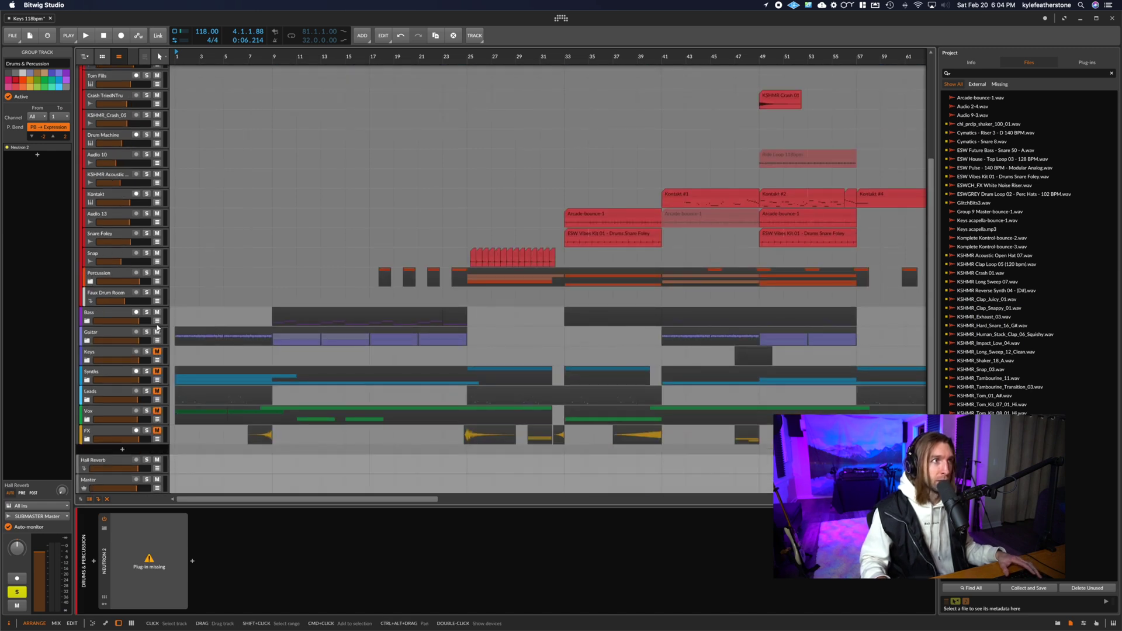
scroll(203, 314, up, 3)
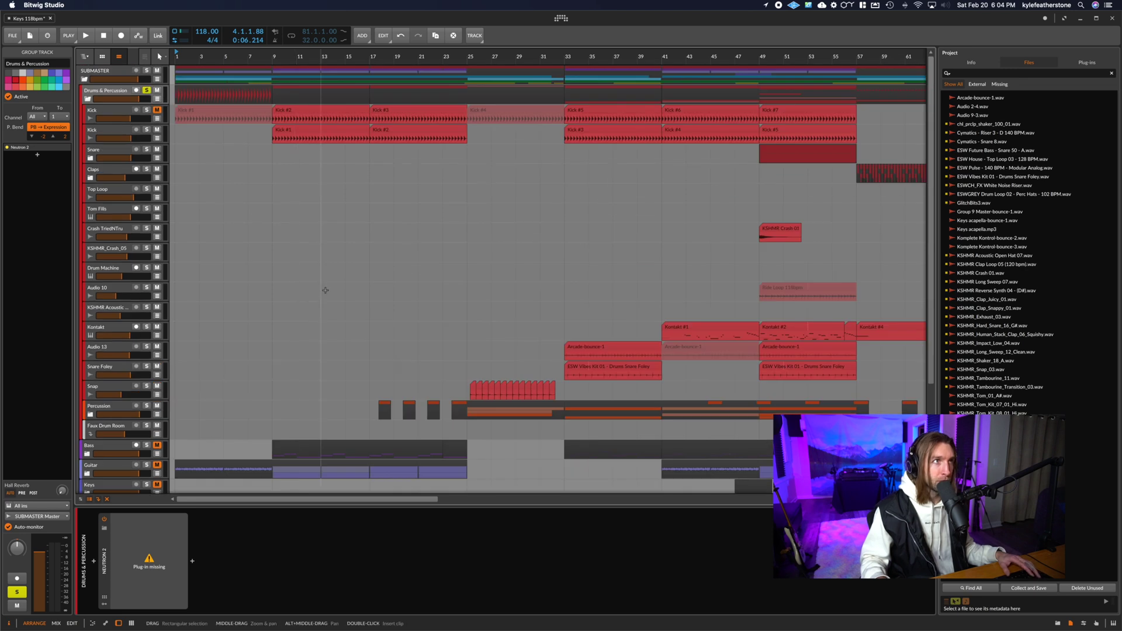
- Play the two Kick tracks from bar 9, swapping their mutes to compare the sounds
click(277, 95)
key(space)
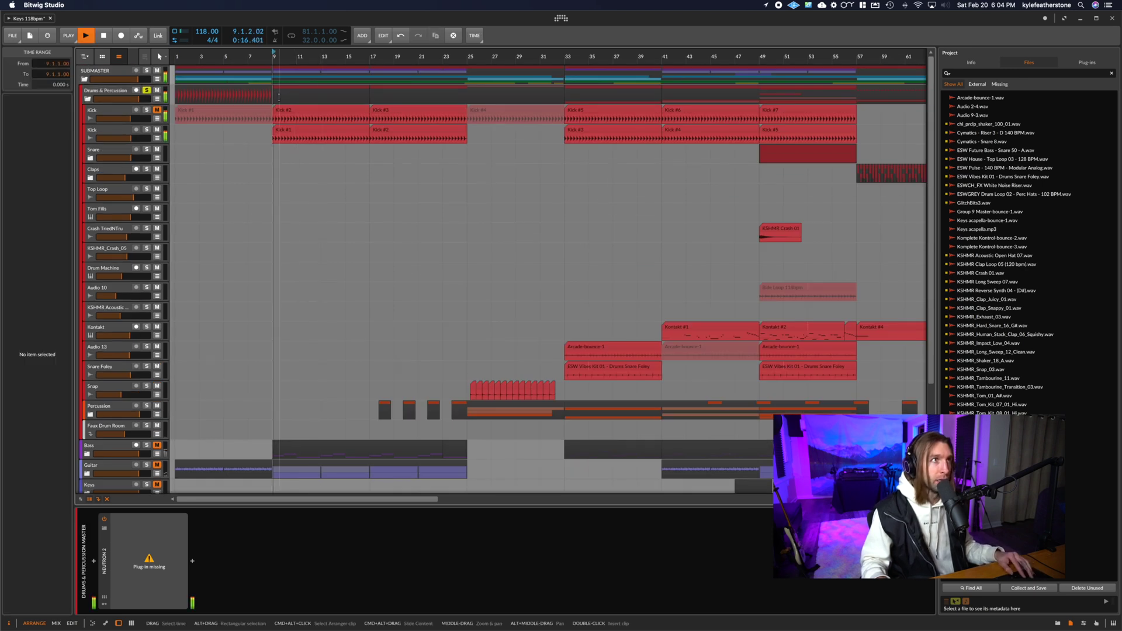
key(space)
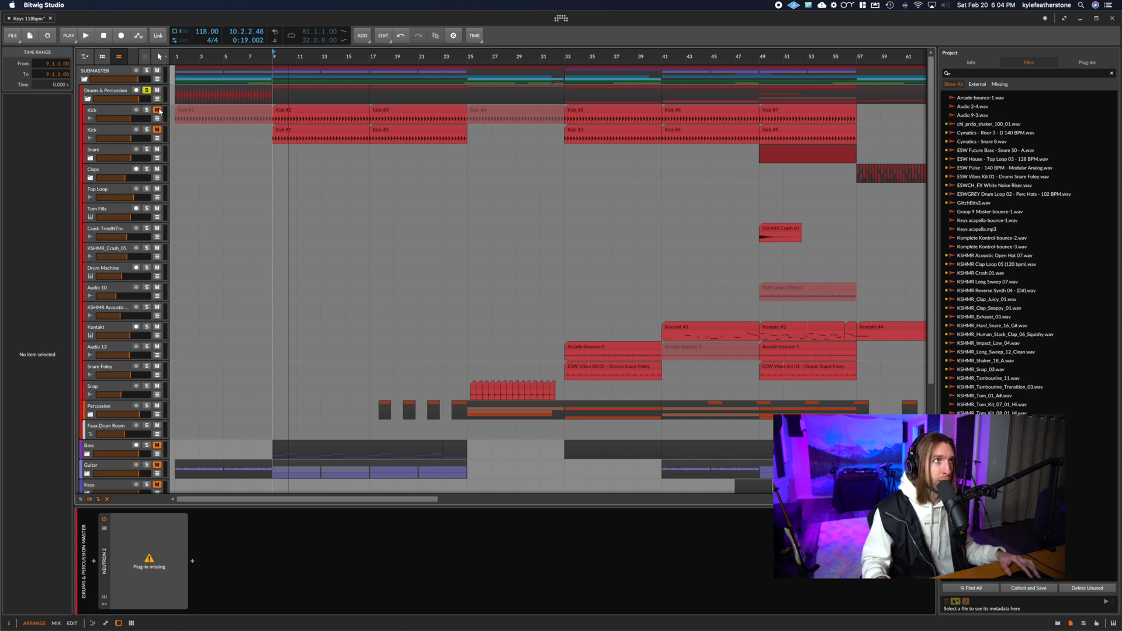
key(space)
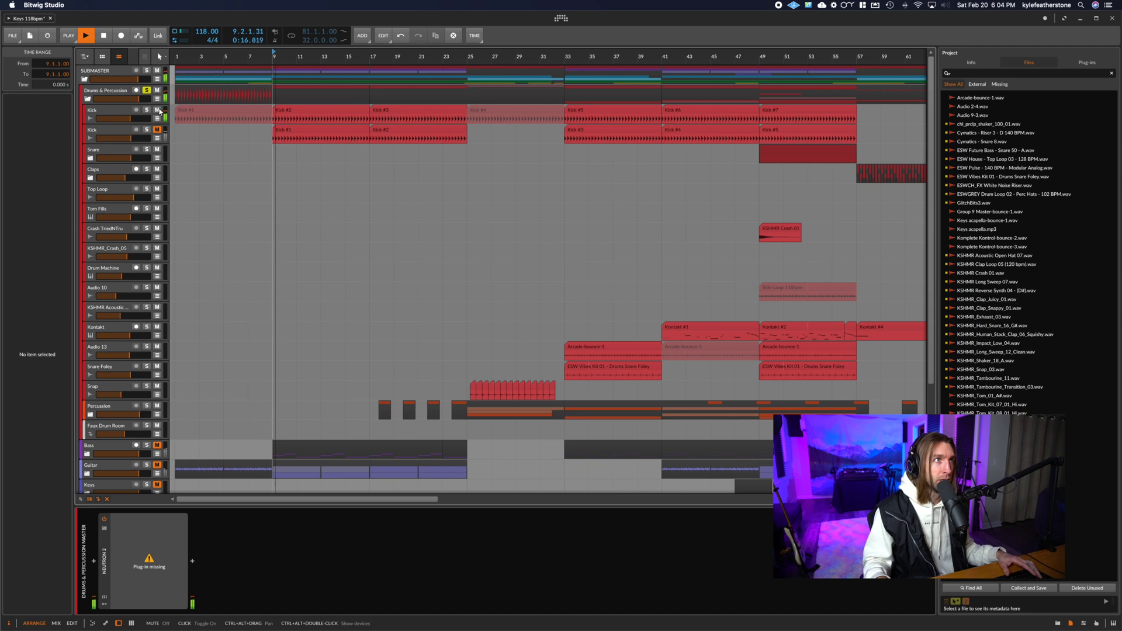
click(157, 129)
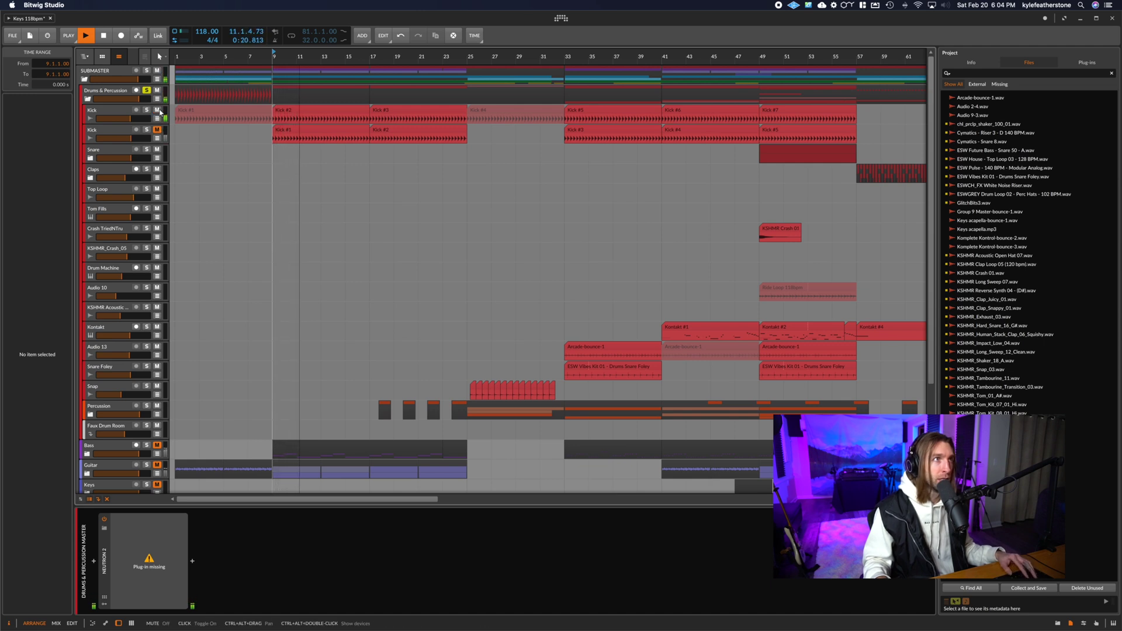
click(158, 129)
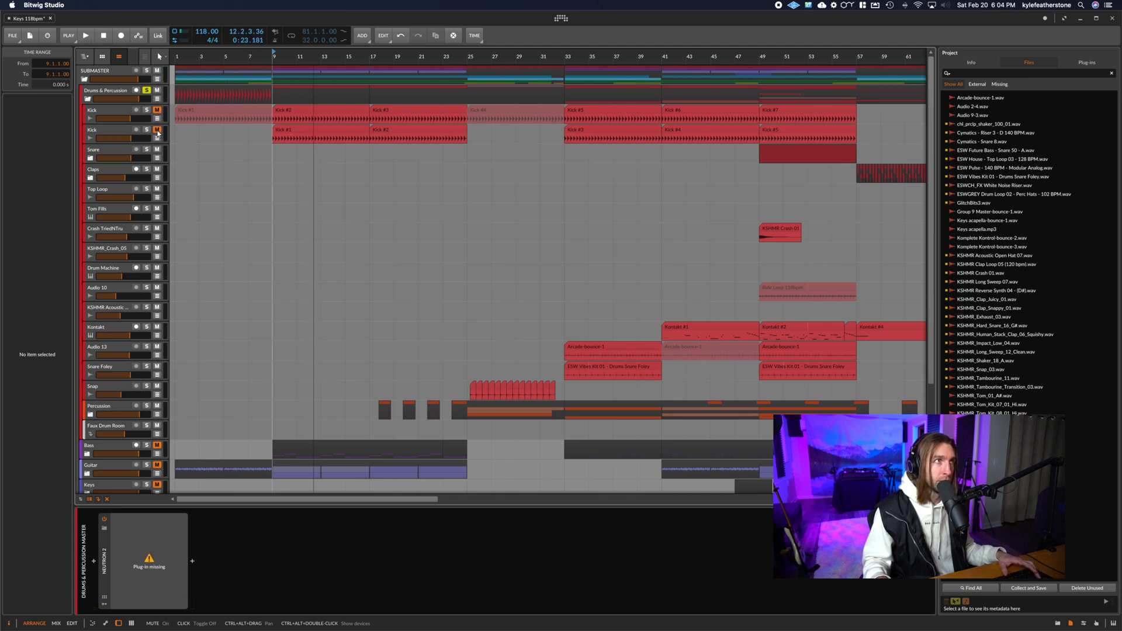
- Play the soloed drums from bar 81 to hear the full drum section
scroll(287, 186, right, 15)
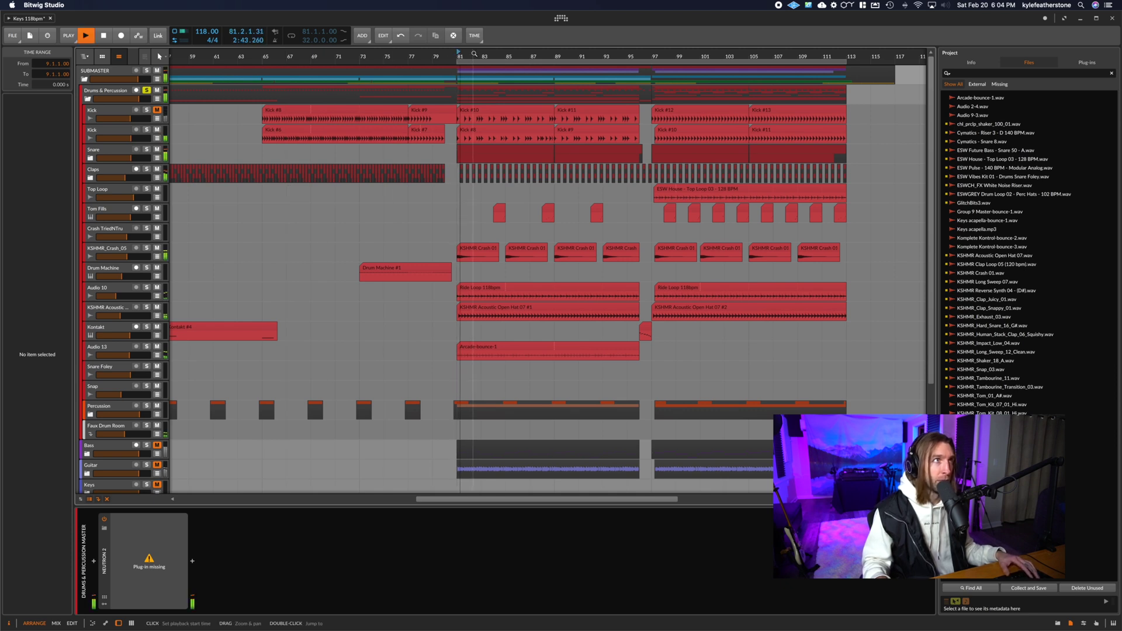
key(space)
scroll(413, 173, left, 15)
- Play the drums from bar 17 and expand the Percussion group to show its tracks
scroll(413, 173, right, 3)
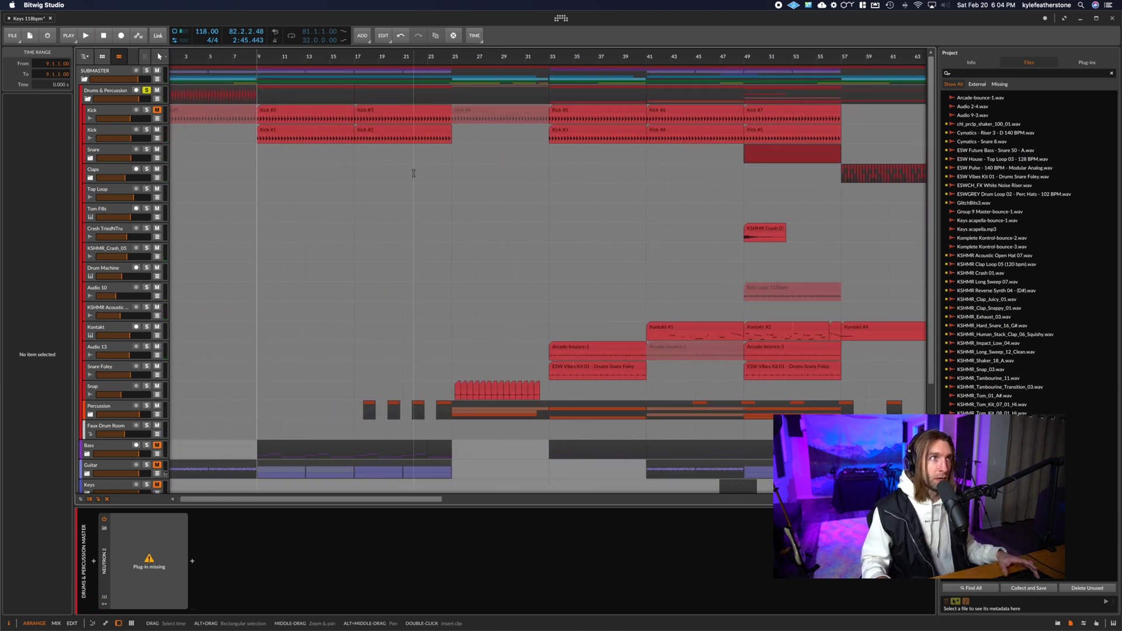
scroll(414, 173, left, 2)
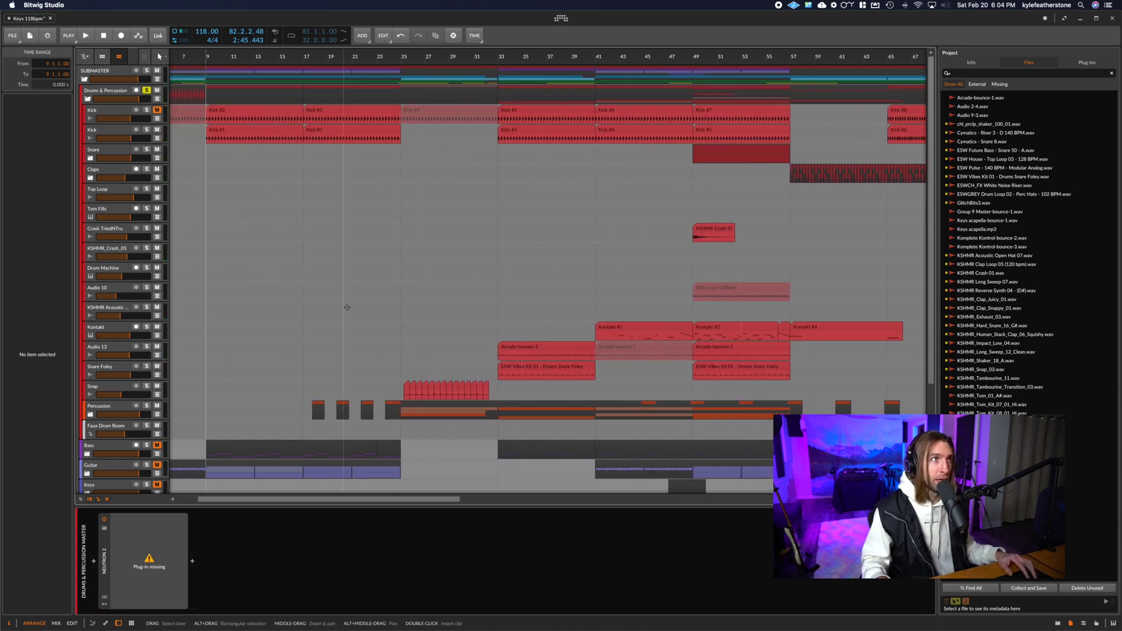
drag(305, 55, 300, 80)
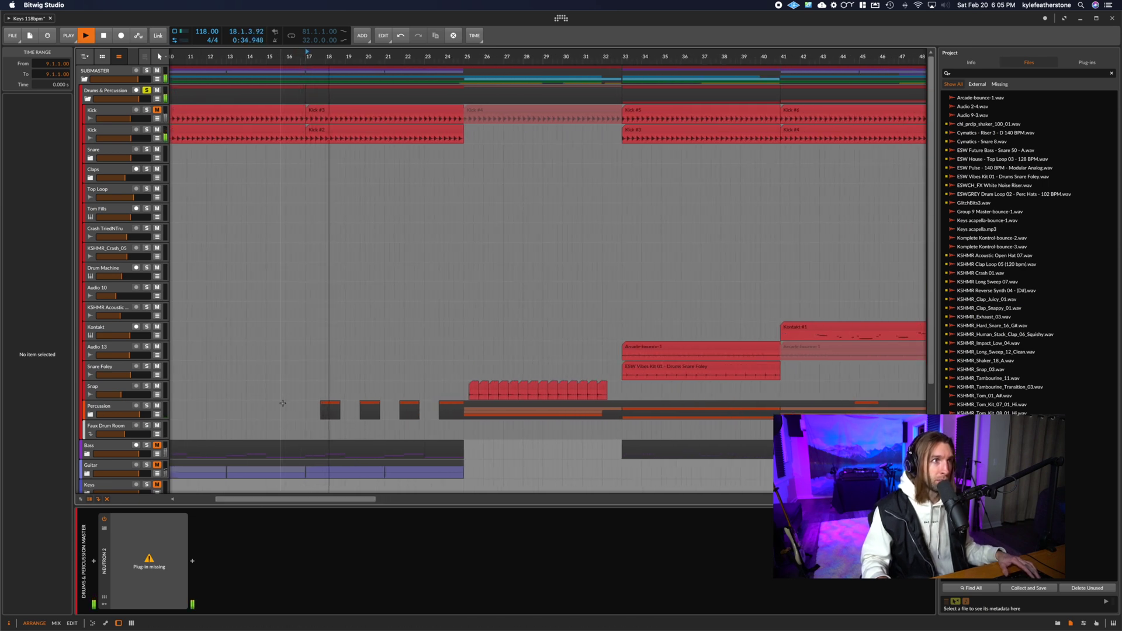
click(91, 414)
scroll(333, 395, right, 3)
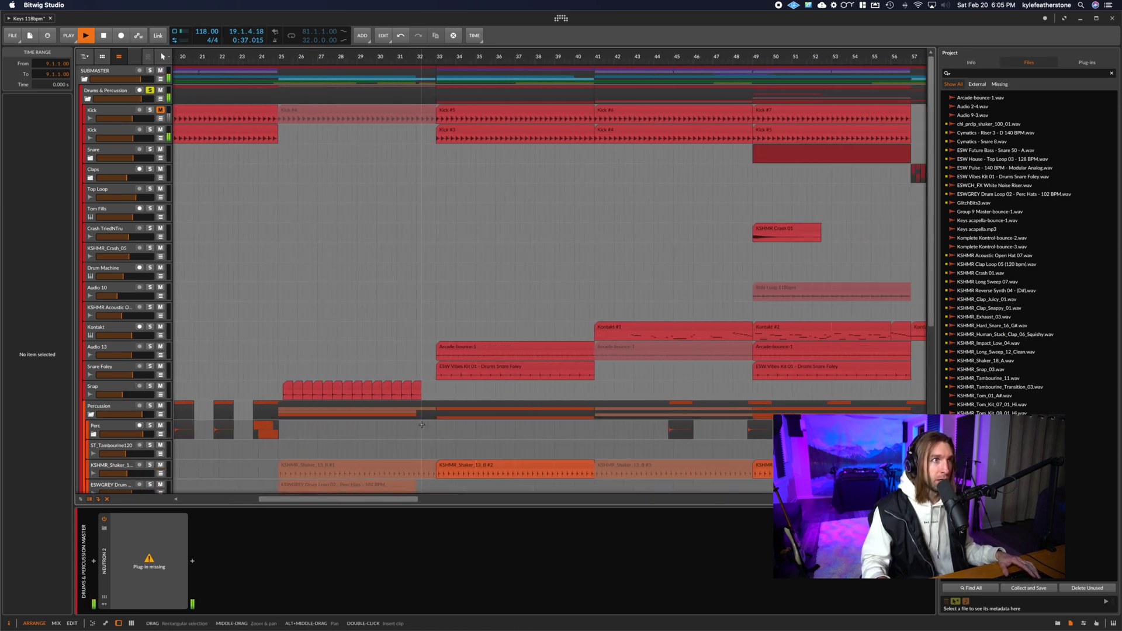
- Play the drums from bar 25 and examine the Snap and percussion tracks in that section
click(249, 396)
key(space)
click(250, 393)
key(space)
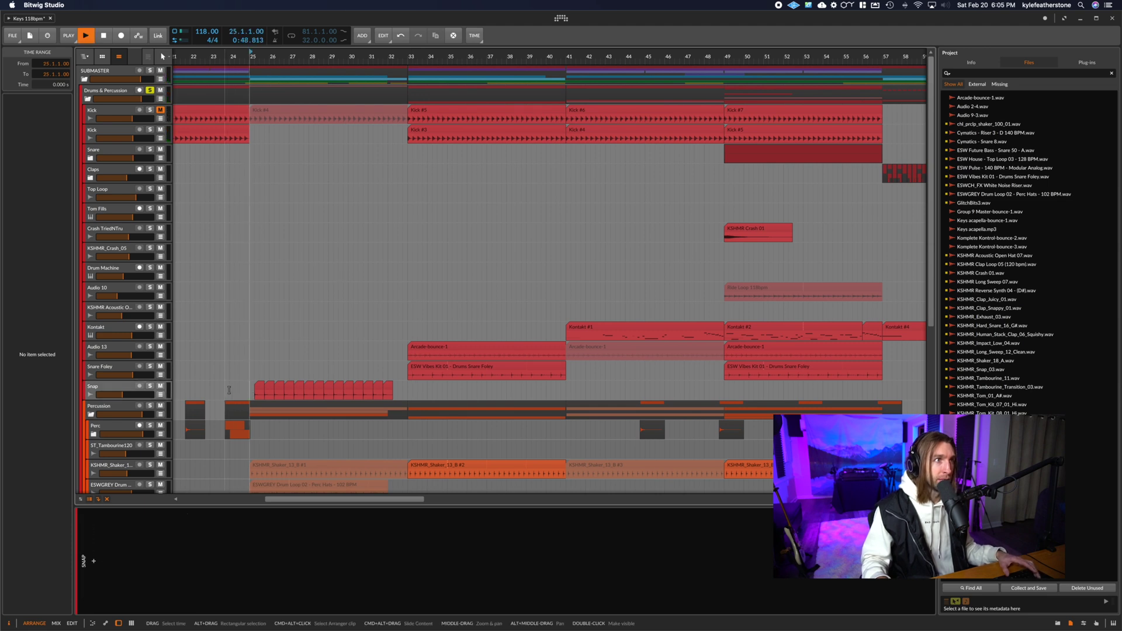
drag(253, 57, 300, 56)
scroll(316, 192, down, 5)
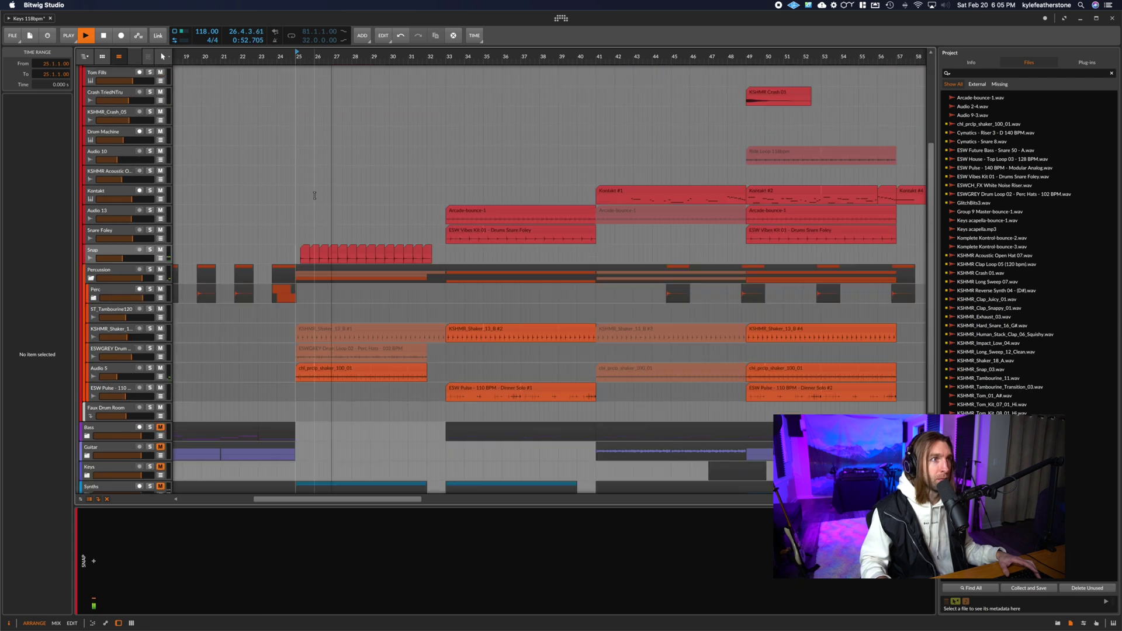
scroll(356, 183, up, 5)
scroll(360, 183, down, 3)
scroll(361, 183, up, 3)
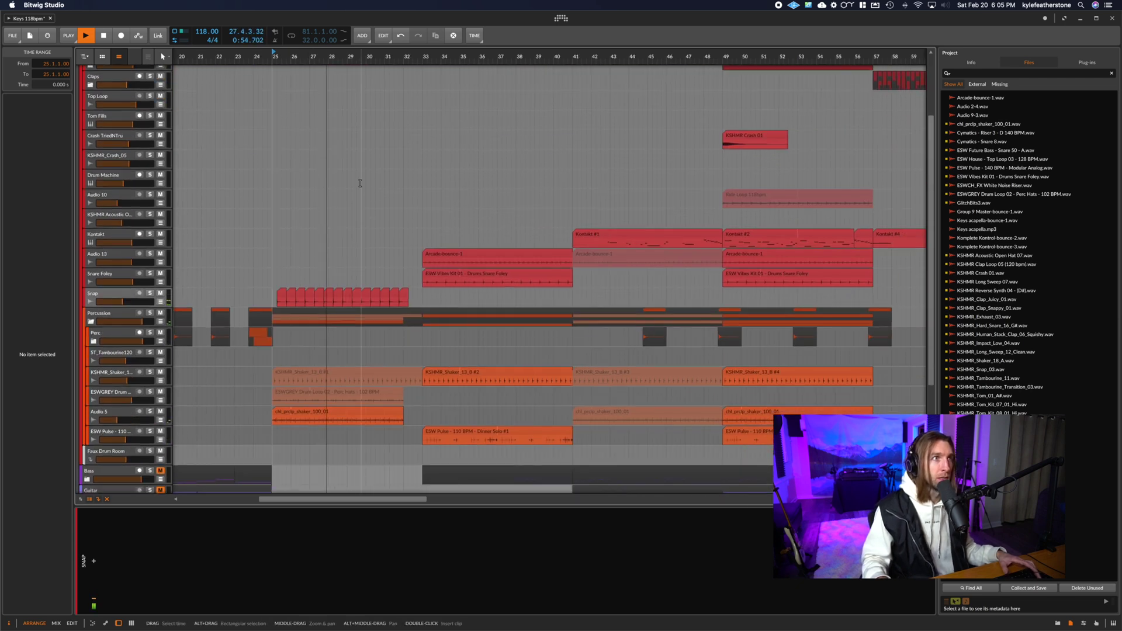
key(space)
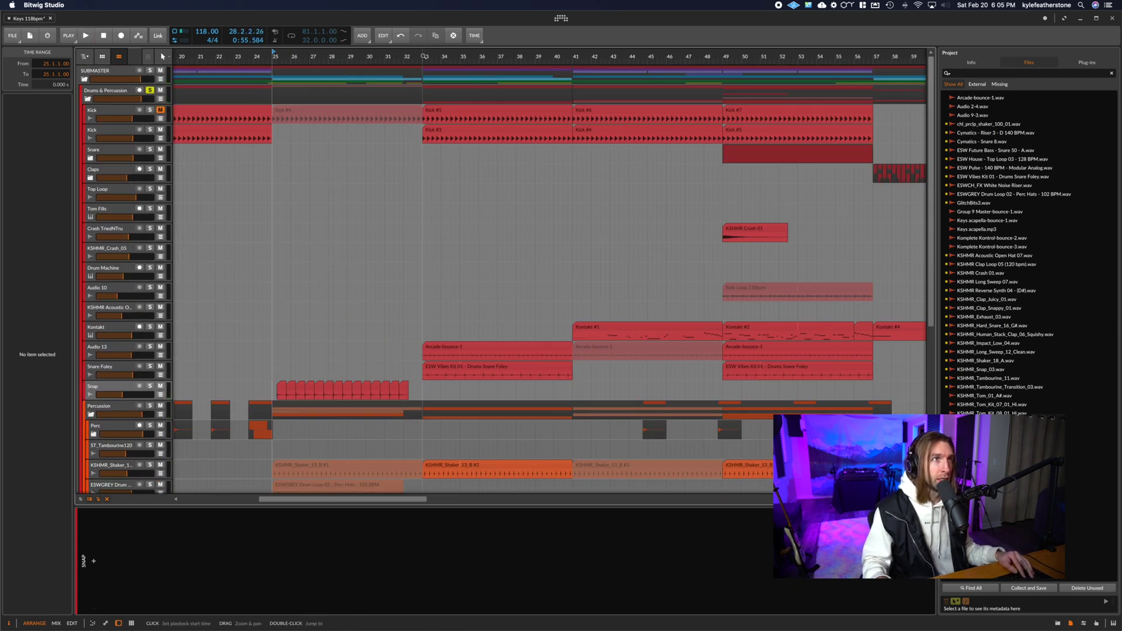
- Play the drums from bar 33 and examine the foley, shaker and percussion clips
click(424, 56)
key(space)
scroll(419, 215, down, 1)
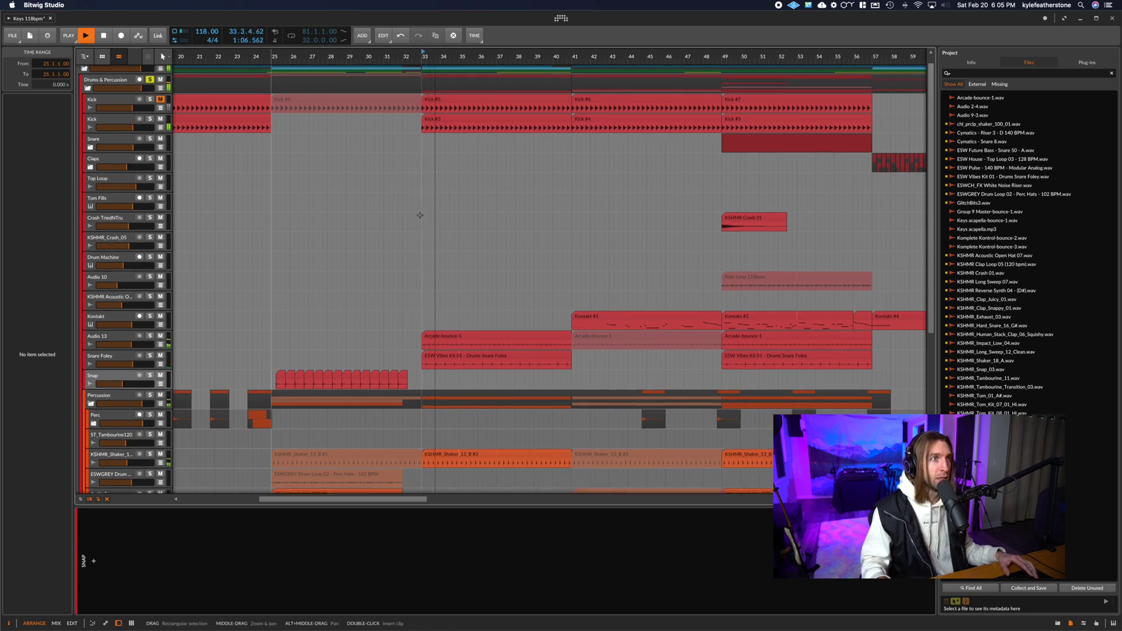
scroll(420, 215, down, 3)
scroll(420, 216, right, 3)
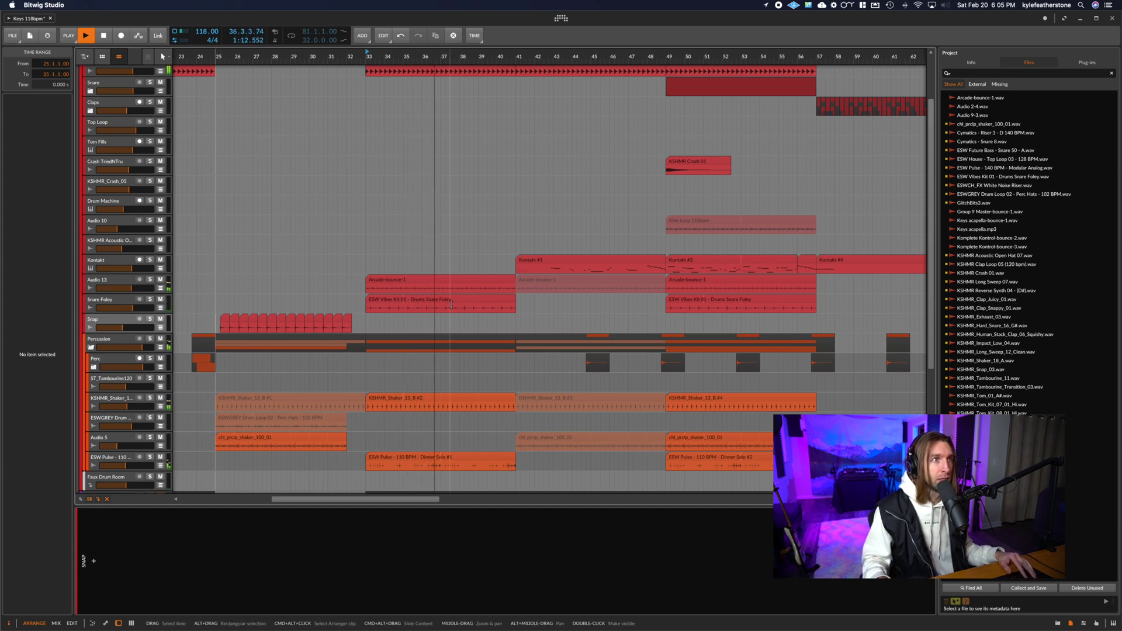
key(space)
- Open the ESW Pulse clip at bar 33 in the audio editor and audition its cut events from about bar 36
double_click(411, 461)
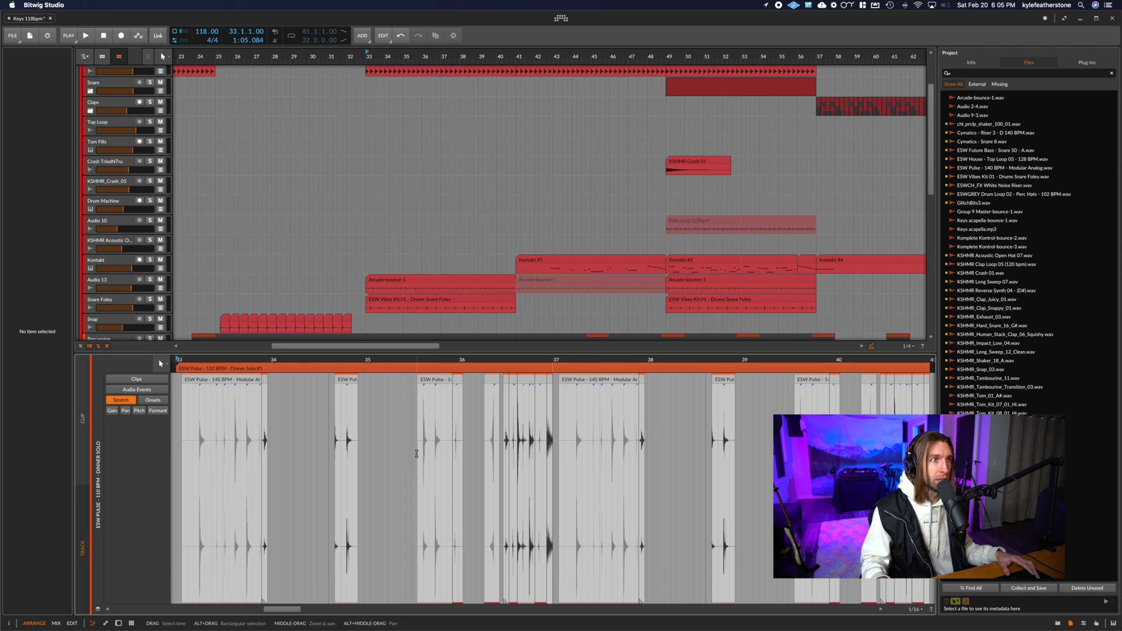
key(space)
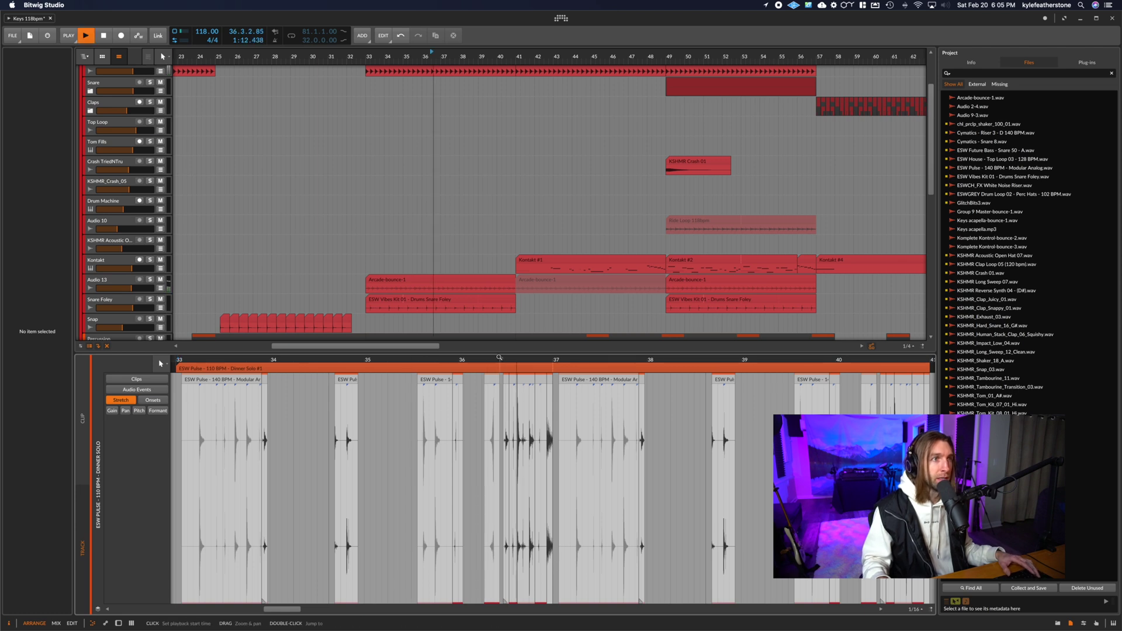
key(space)
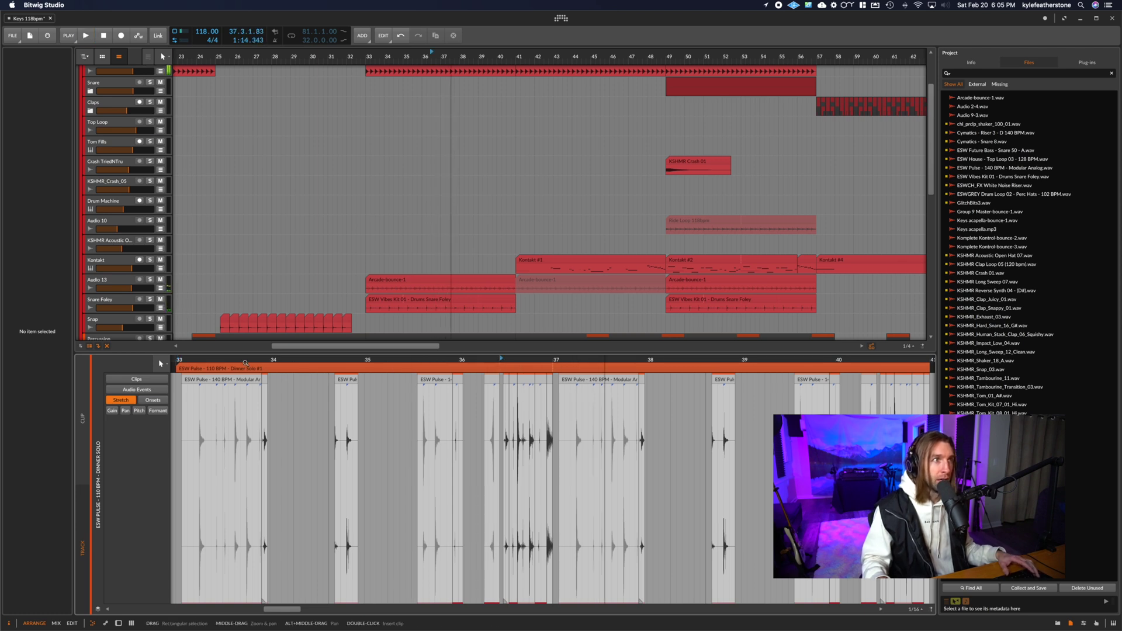
click(224, 382)
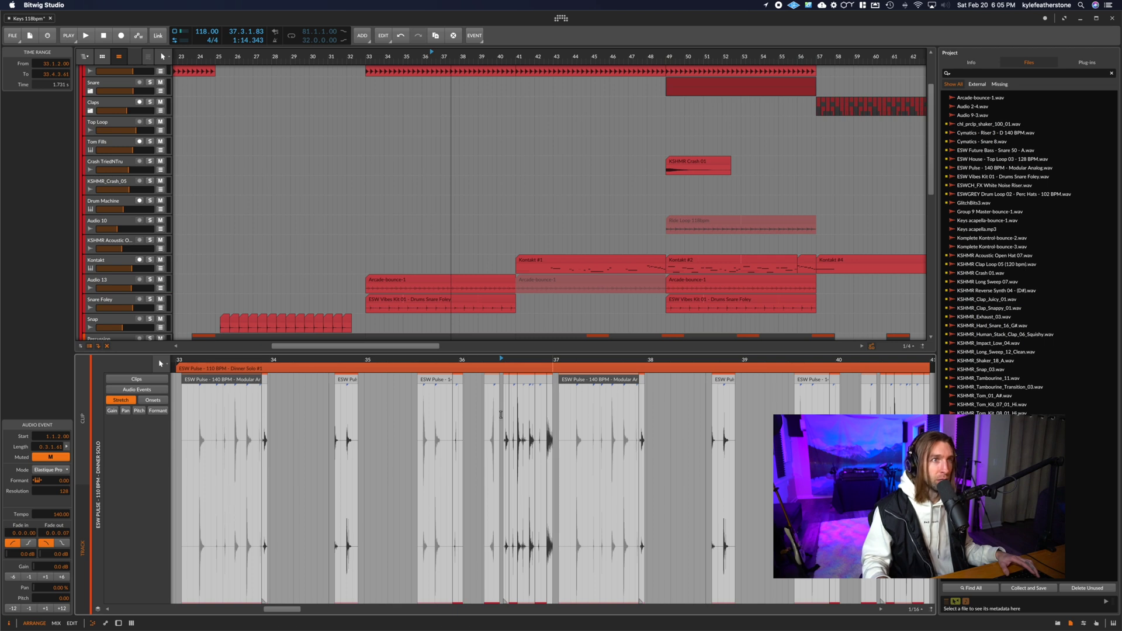
- Play the ESW Pulse clip with the other percussion from bar 36.3 in the arrangement
scroll(438, 310, down, 5)
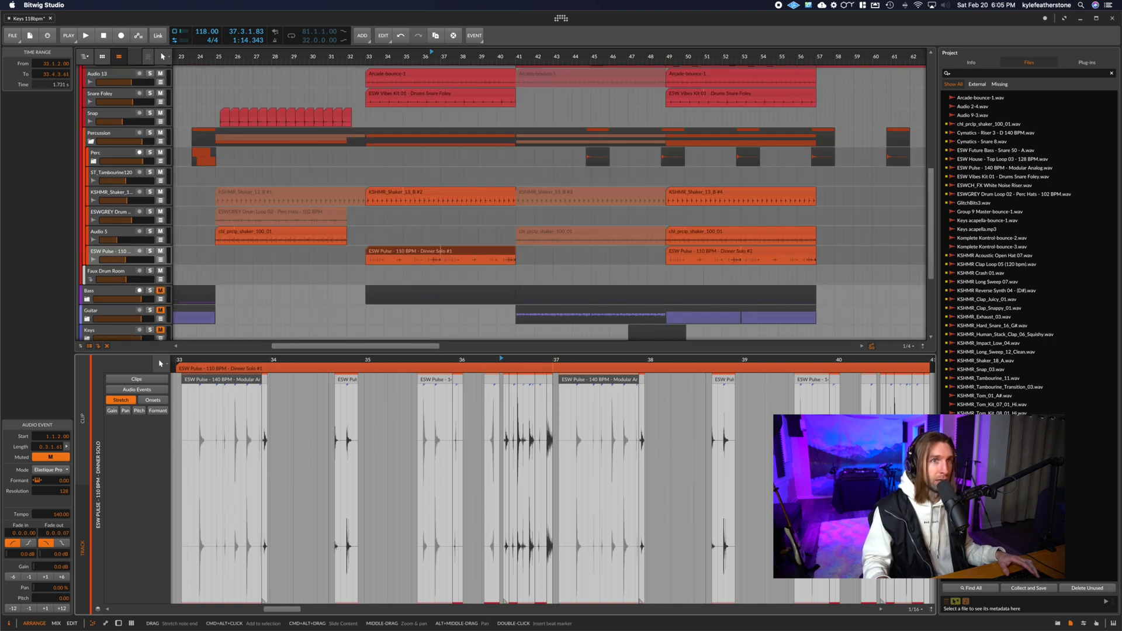
scroll(550, 450, right, 5)
scroll(582, 441, left, 3)
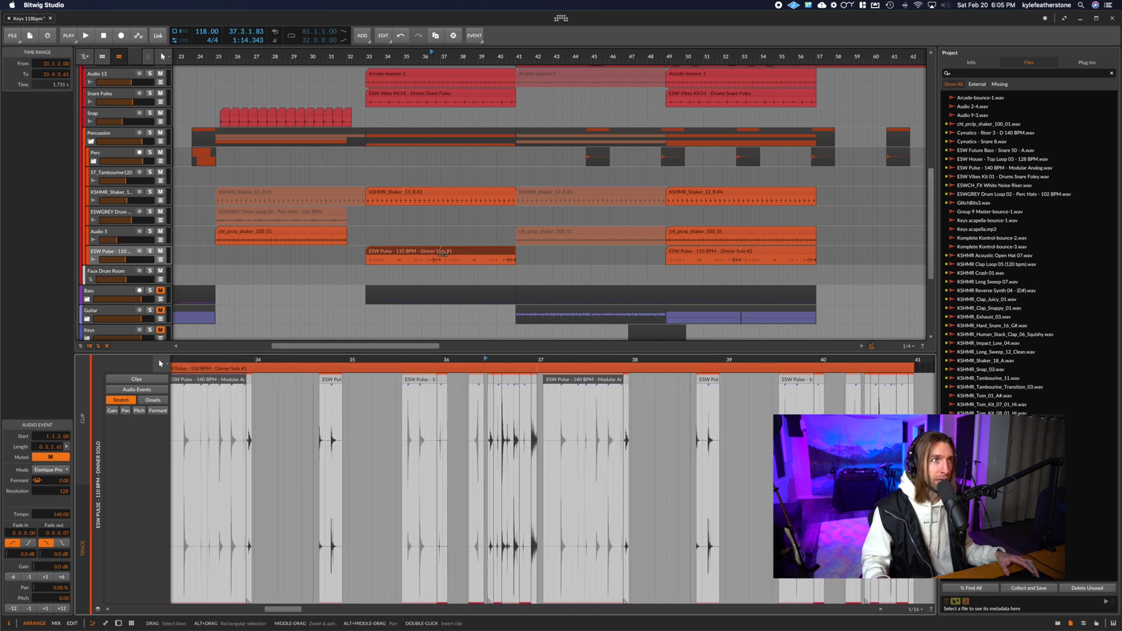
click(434, 258)
key(space)
key(space)
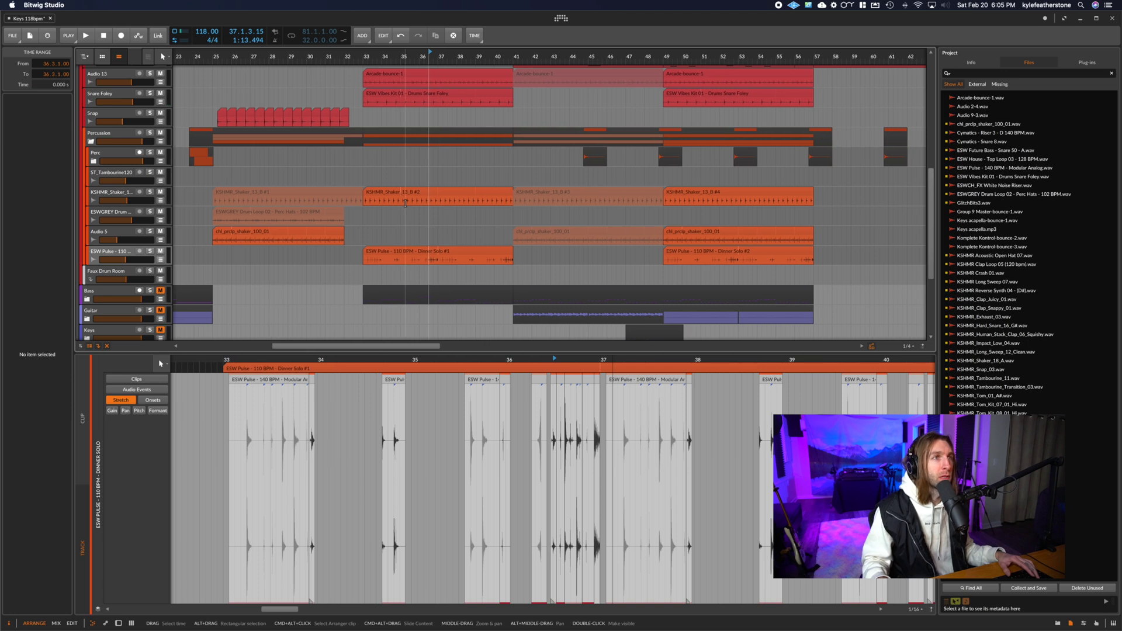
- Play the drums from bar 49 and examine the drum and percussion tracks in that section
scroll(386, 193, right, 3)
scroll(405, 204, up, 3)
scroll(405, 205, up, 8)
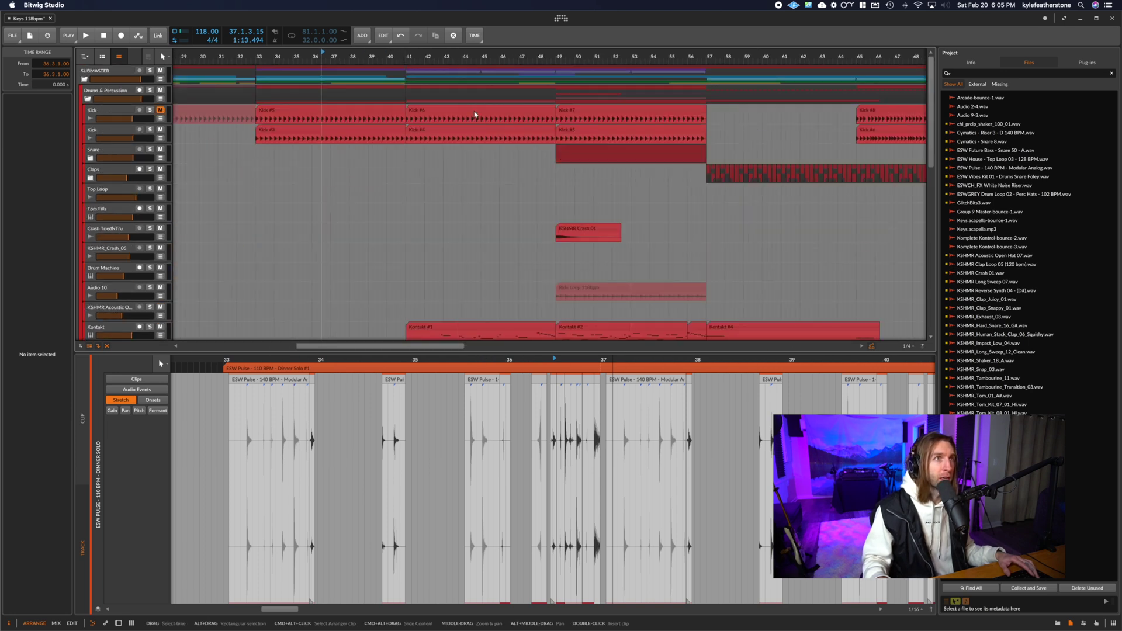
scroll(517, 114, down, 3)
scroll(538, 173, up, 6)
scroll(526, 167, right, 3)
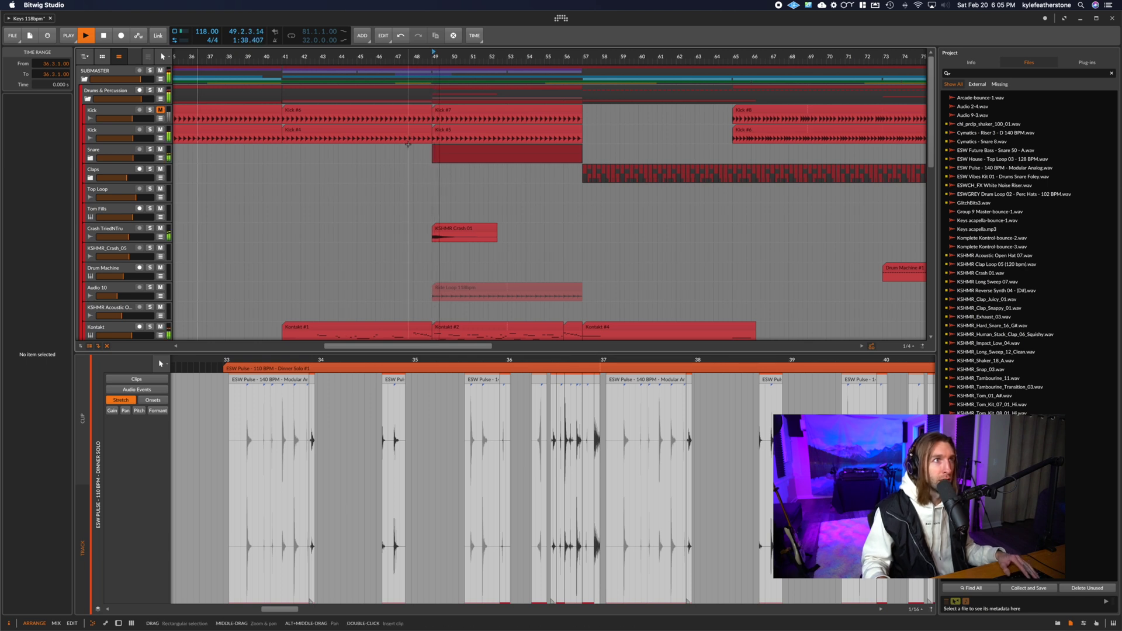
scroll(403, 144, down, 4)
scroll(404, 145, down, 6)
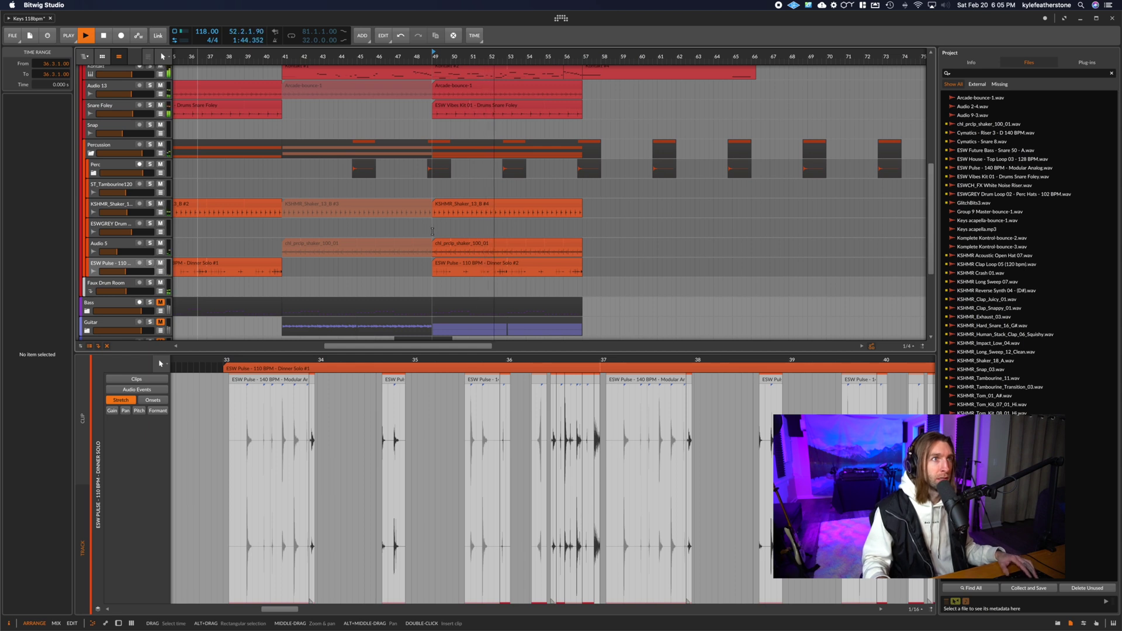
- Audition the KSHMR_Shaker track in solo from bar 49, then remove its solo and replay the section with the Audio 5 track selected
click(105, 204)
key(s)
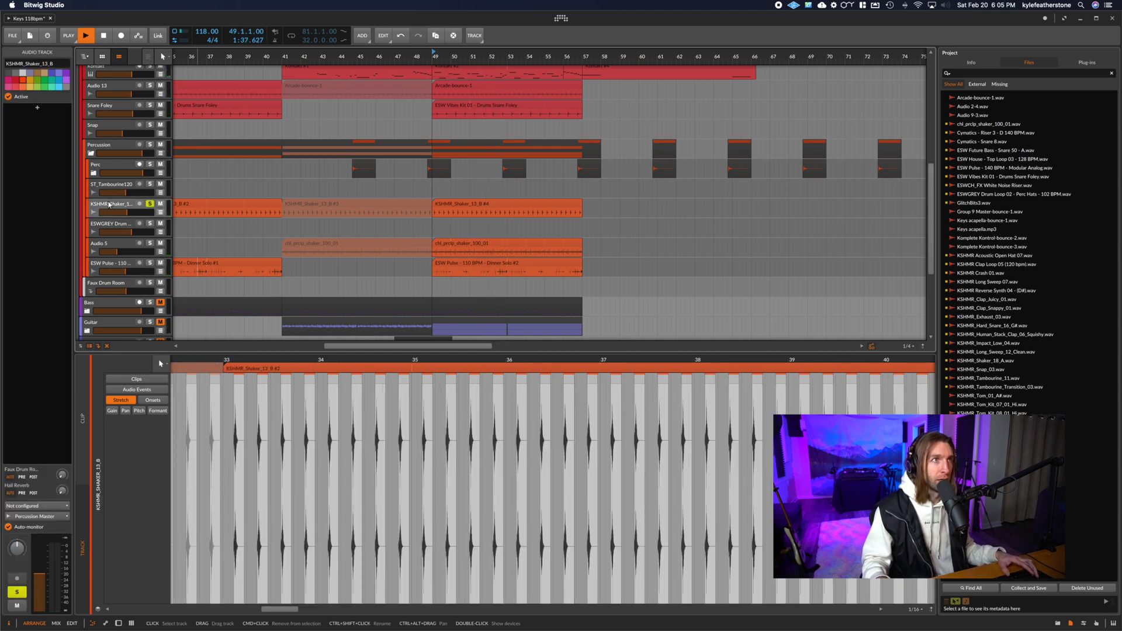
key(space)
click(100, 246)
key(s)
key(space)
scroll(468, 205, up, 5)
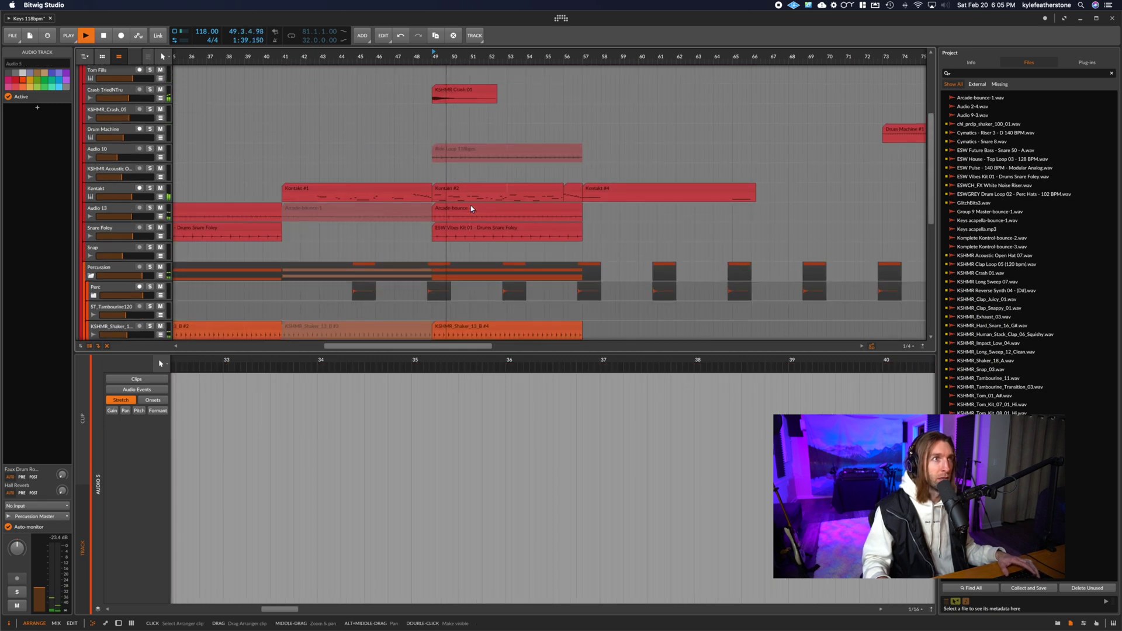
- Open the Kontakt instrument on the Kontakt track, audition the track in solo from bar 49, and close the plug-in window
scroll(382, 235, up, 3)
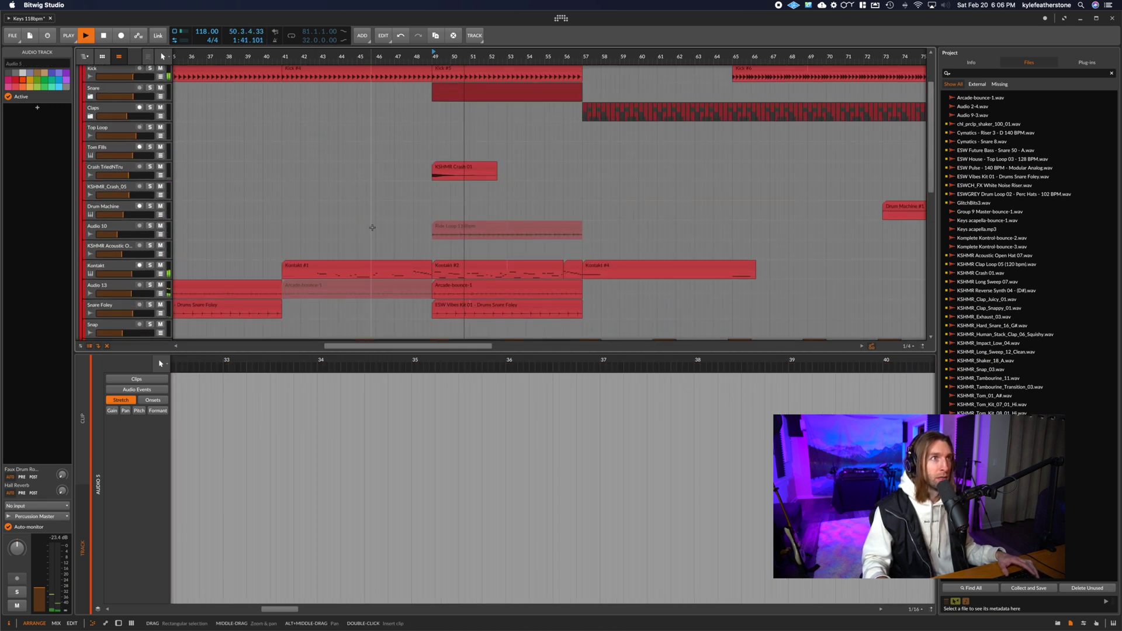
key(space)
click(105, 263)
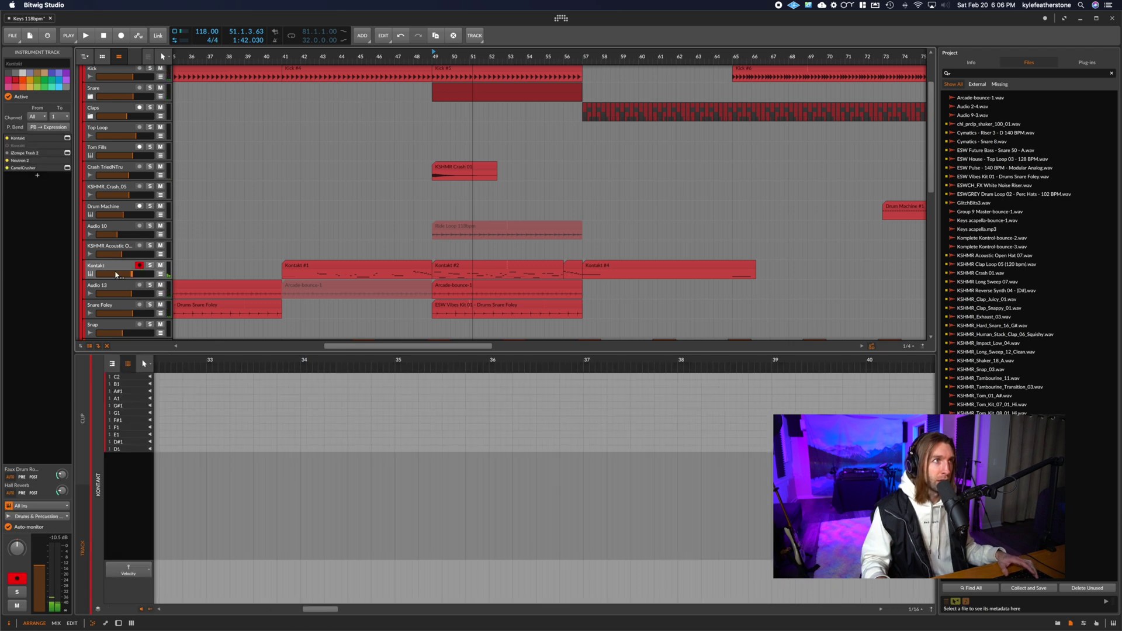
double_click(109, 268)
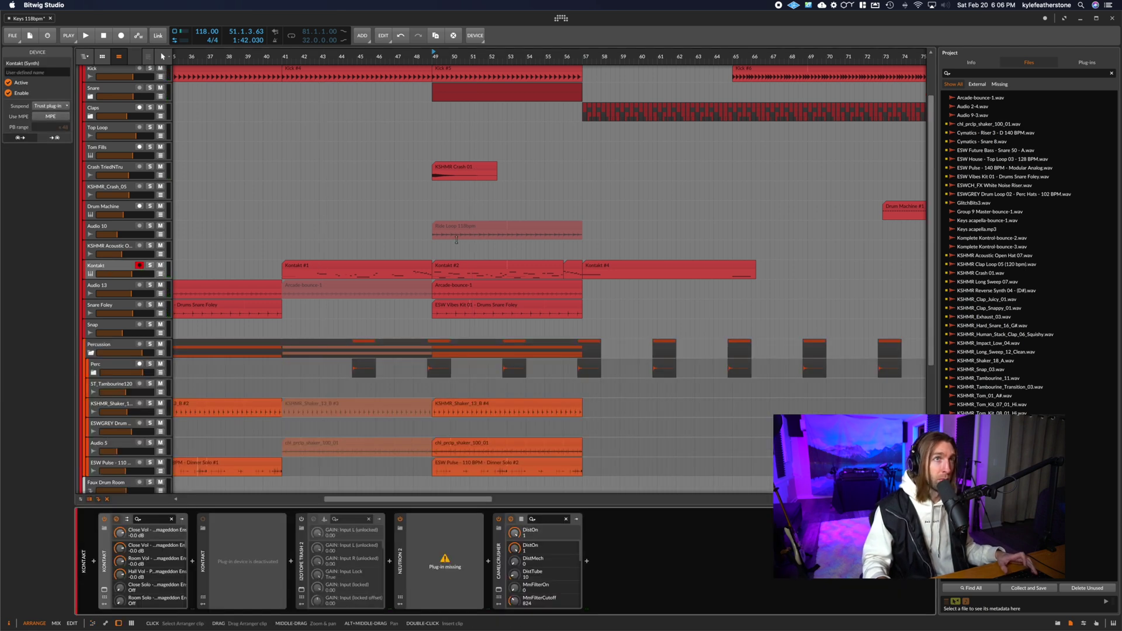
scroll(712, 195, right, 5)
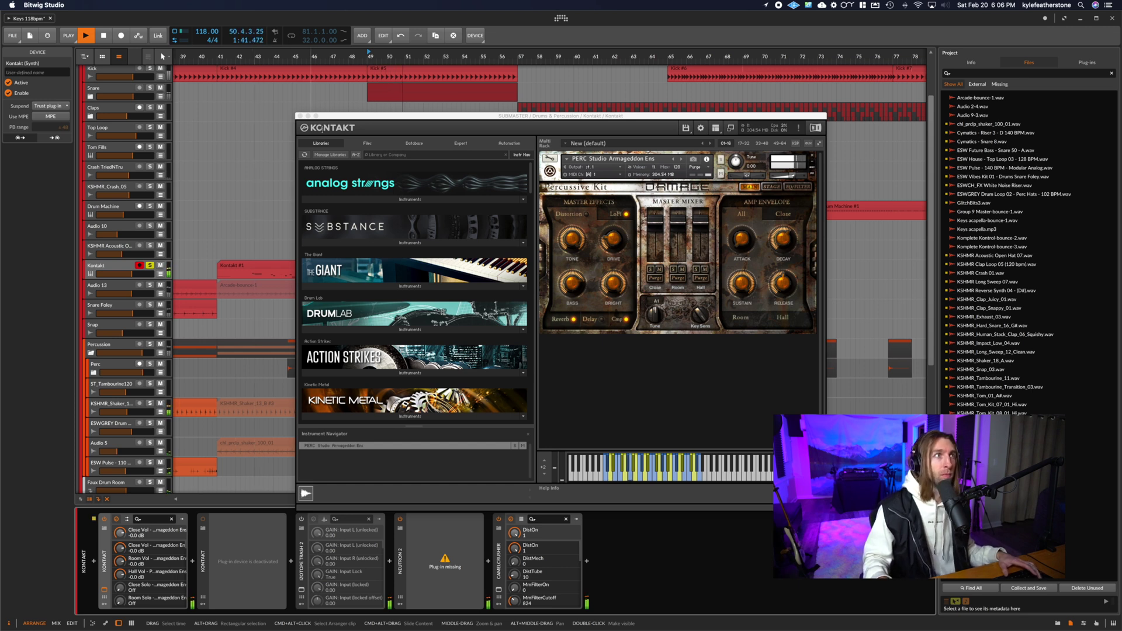
click(300, 115)
key(space)
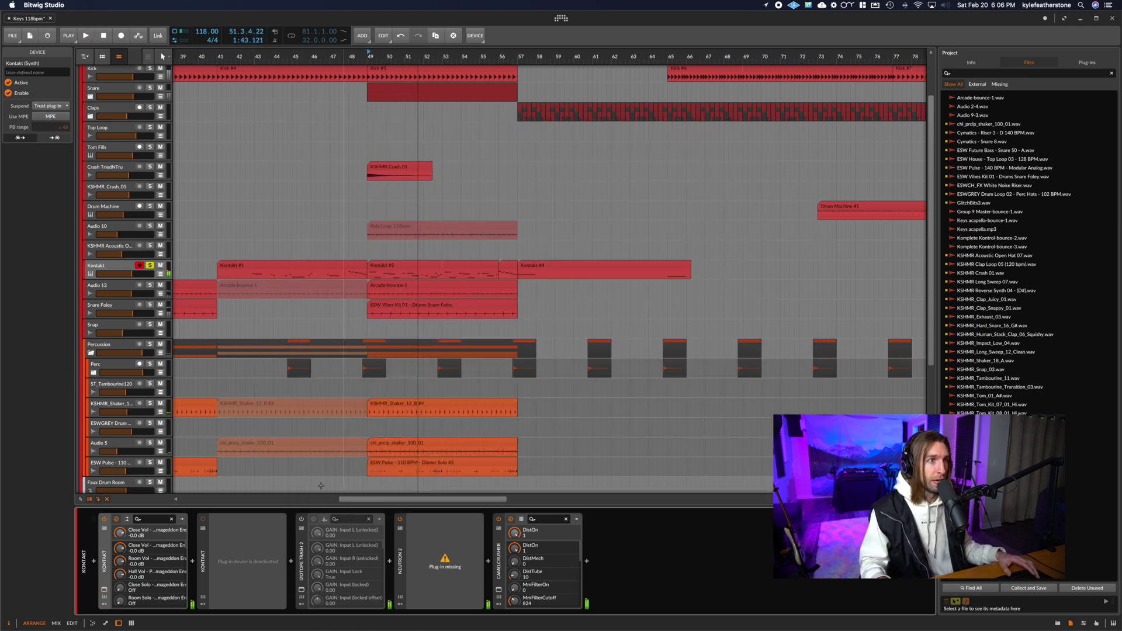
- View the CamelCrusher effect on the Kontakt track while playing from bar 49, and close its window
click(499, 591)
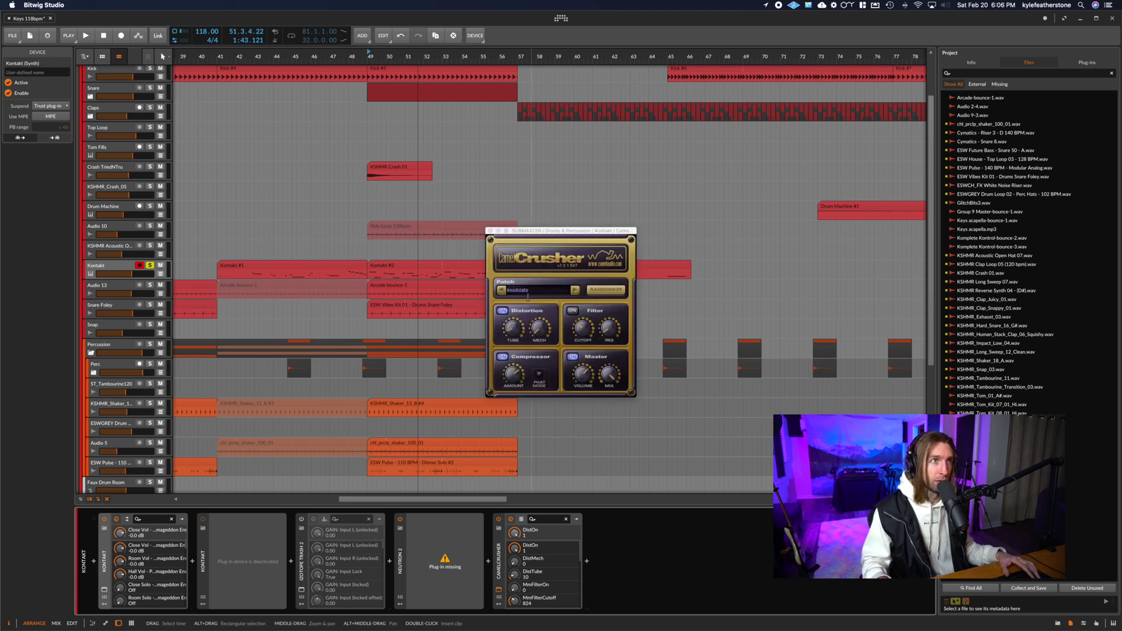
key(space)
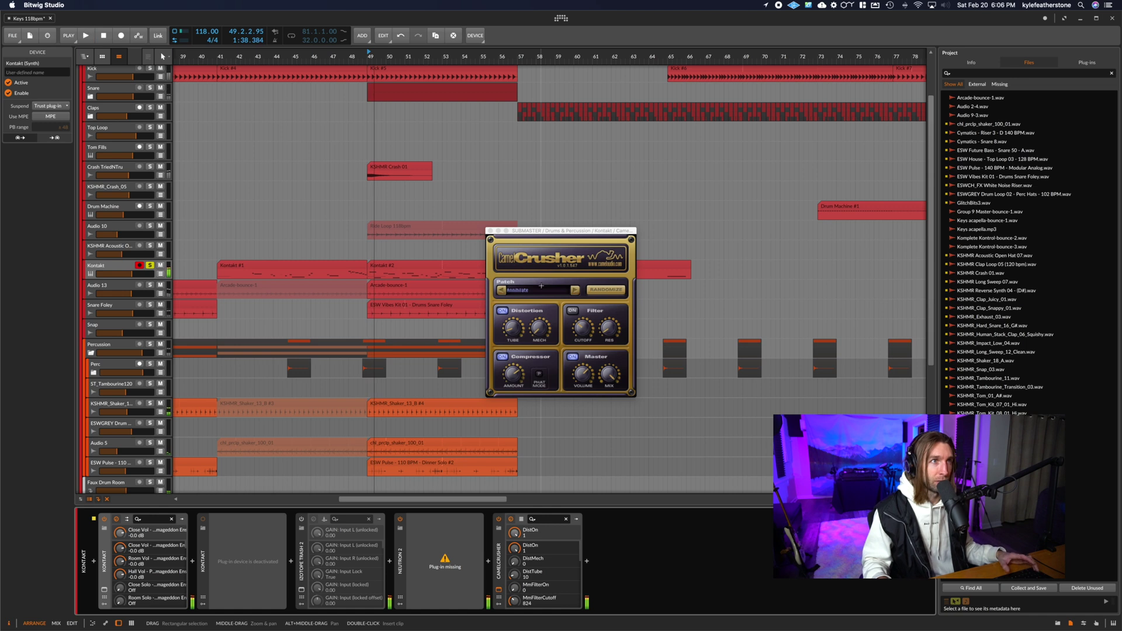
click(489, 230)
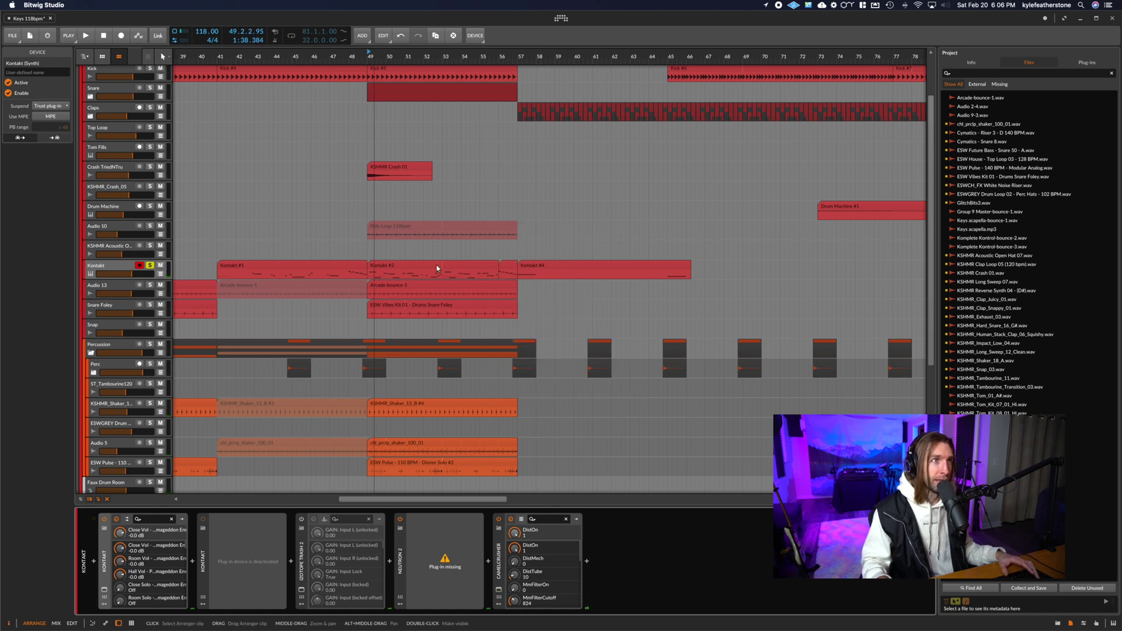
- Play the Kontakt track from bar 56 into the following section and remove its solo
click(500, 272)
key(space)
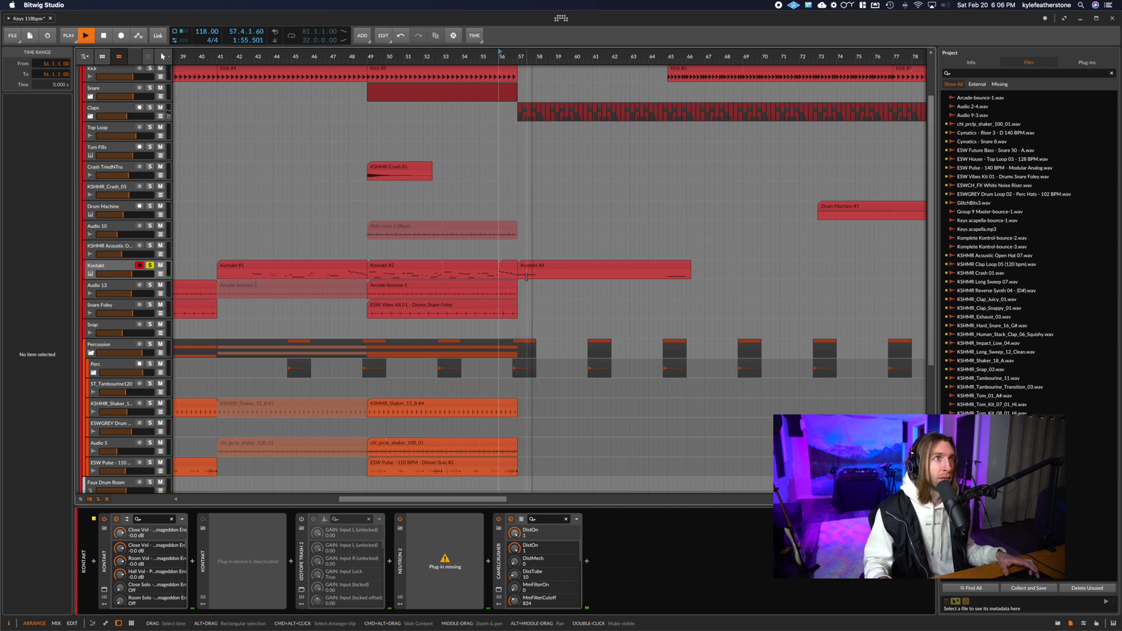
scroll(468, 243, right, 5)
scroll(408, 233, up, 3)
scroll(409, 245, right, 2)
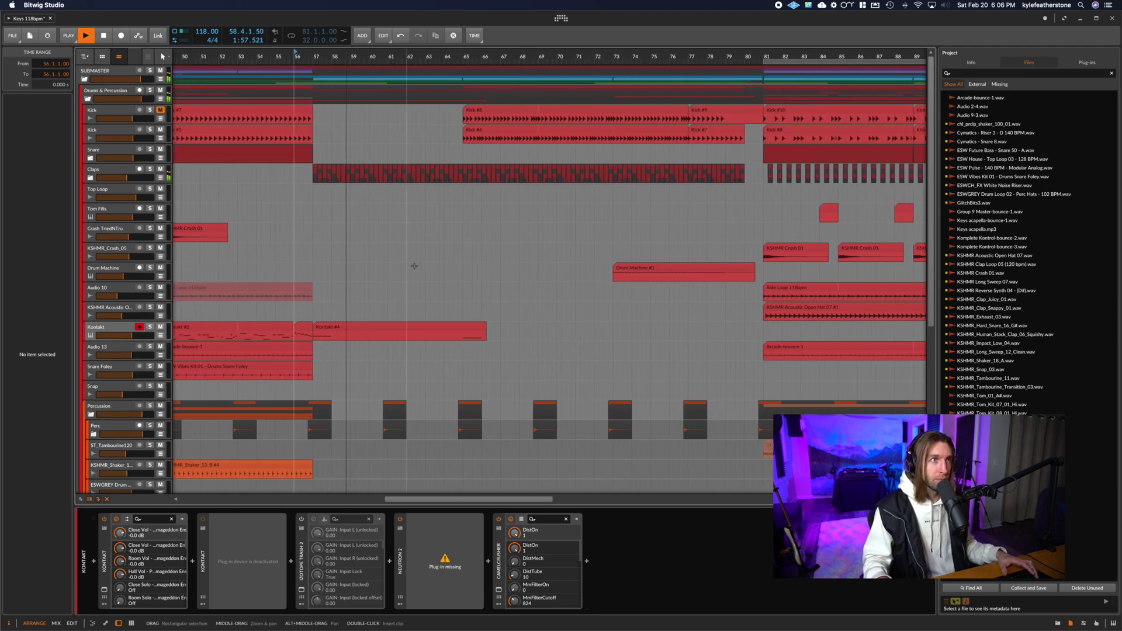
key(space)
- Expand the Claps group to show its layered tracks and solo the group
click(90, 177)
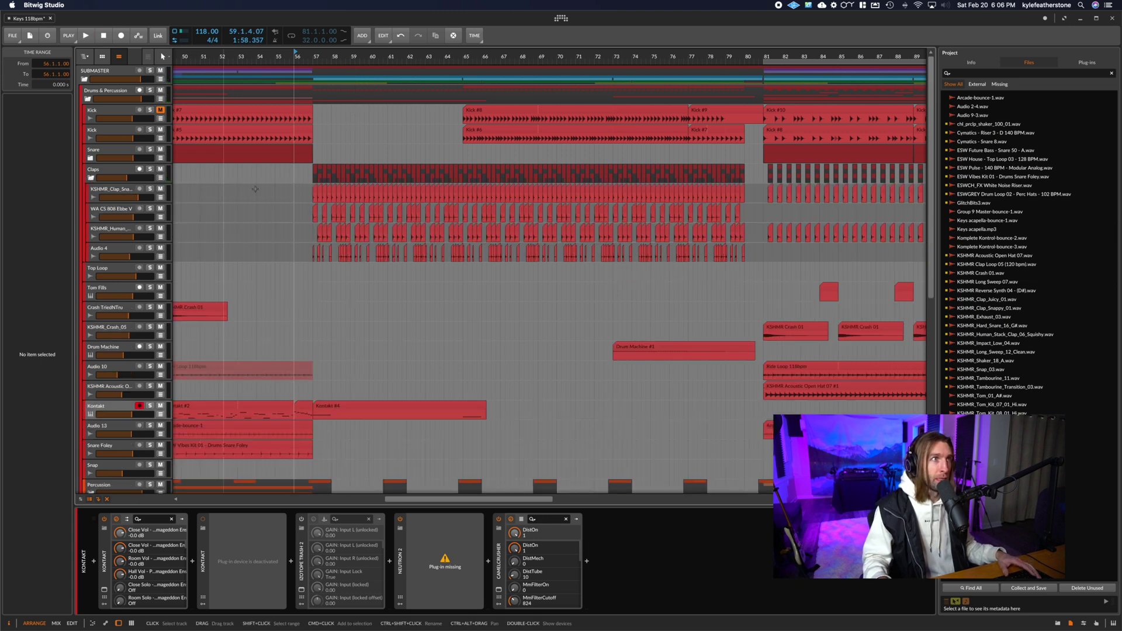
drag(275, 56, 211, 197)
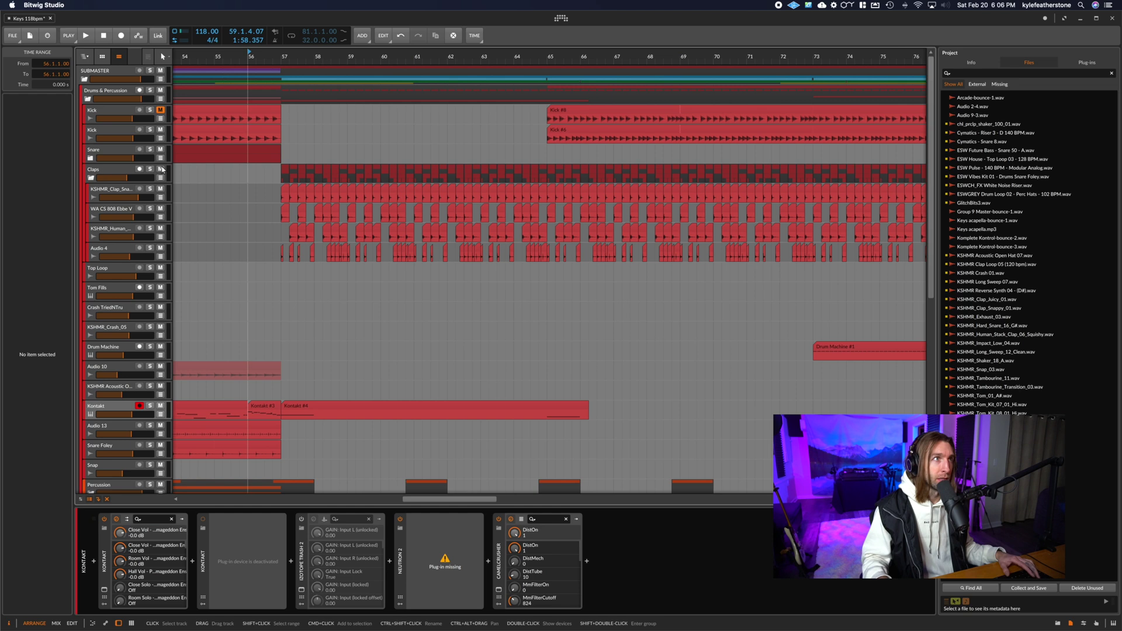
click(100, 176)
key(s)
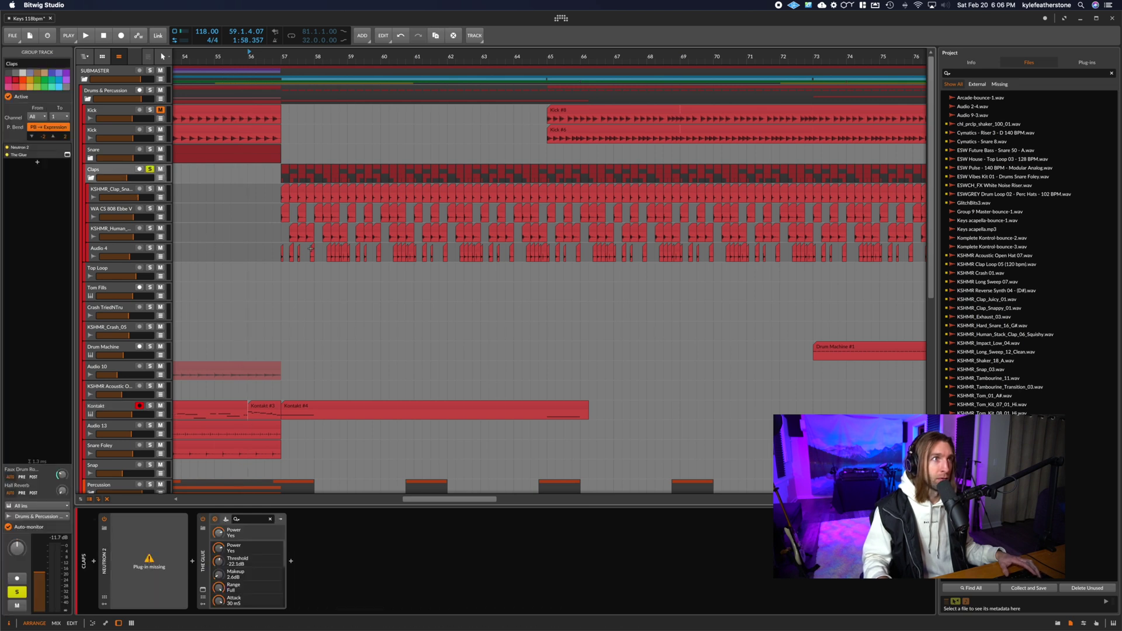
- Play the soloed claps from bar 57 and zoom in on their clips
click(285, 57)
key(space)
mouse_move(285, 56)
mouse_down()
mouse_move(223, 61)
mouse_move(350, 41)
mouse_move(269, 49)
mouse_move(280, 53)
mouse_up()
key(space)
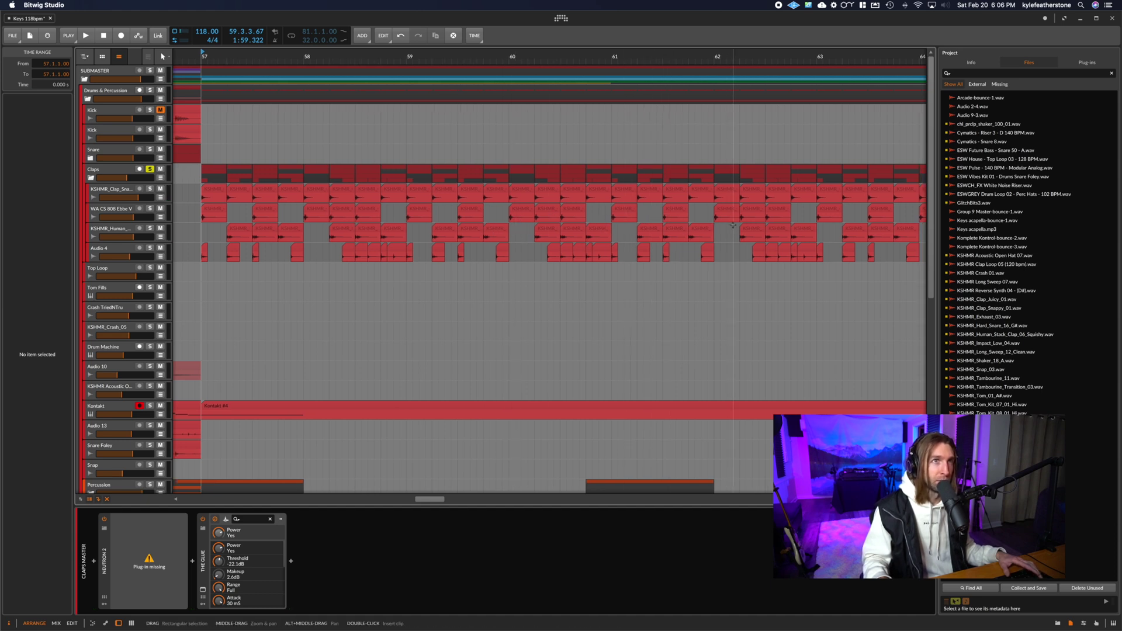
- Mark the two-bar claps pattern from bar 59 to bar 61 across the group's tracks
scroll(733, 225, right, 5)
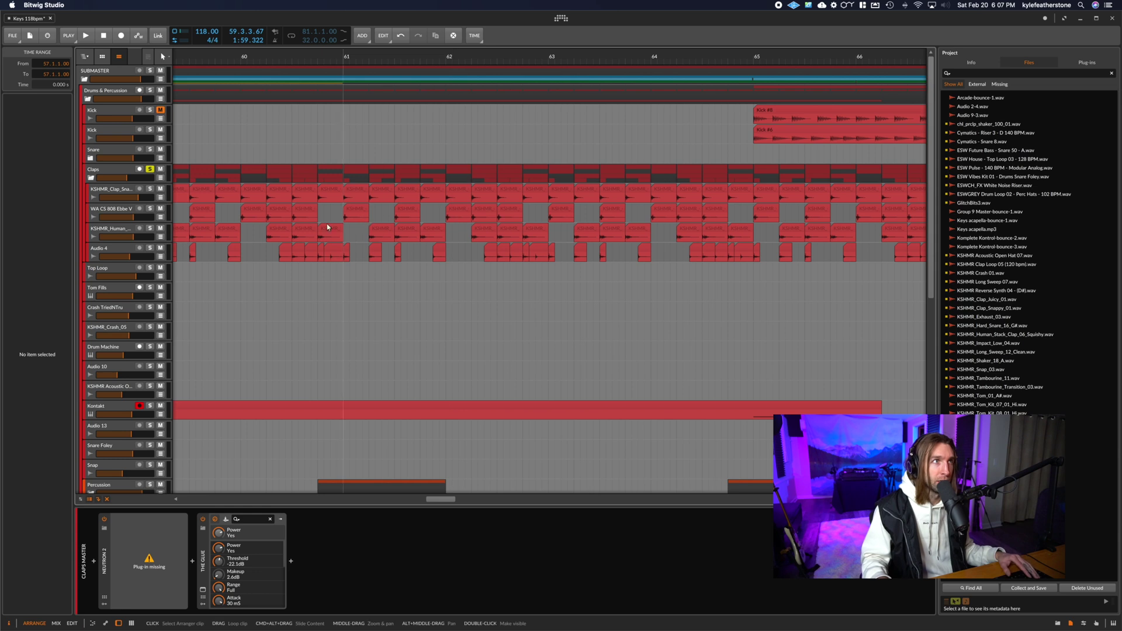
scroll(342, 250, left, 2)
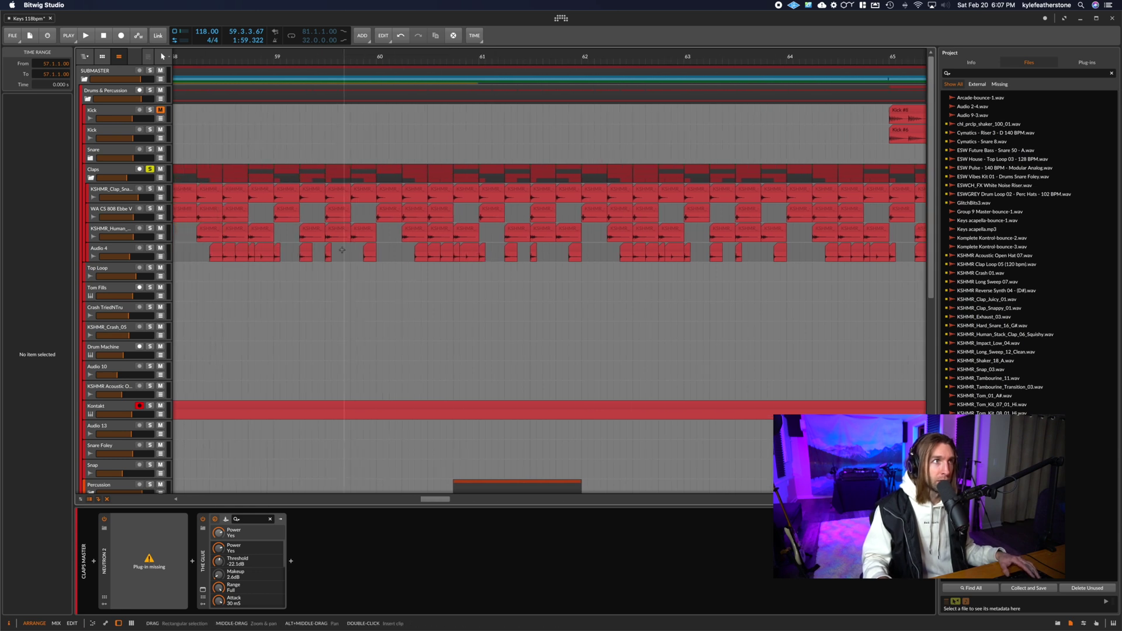
drag(276, 182, 480, 179)
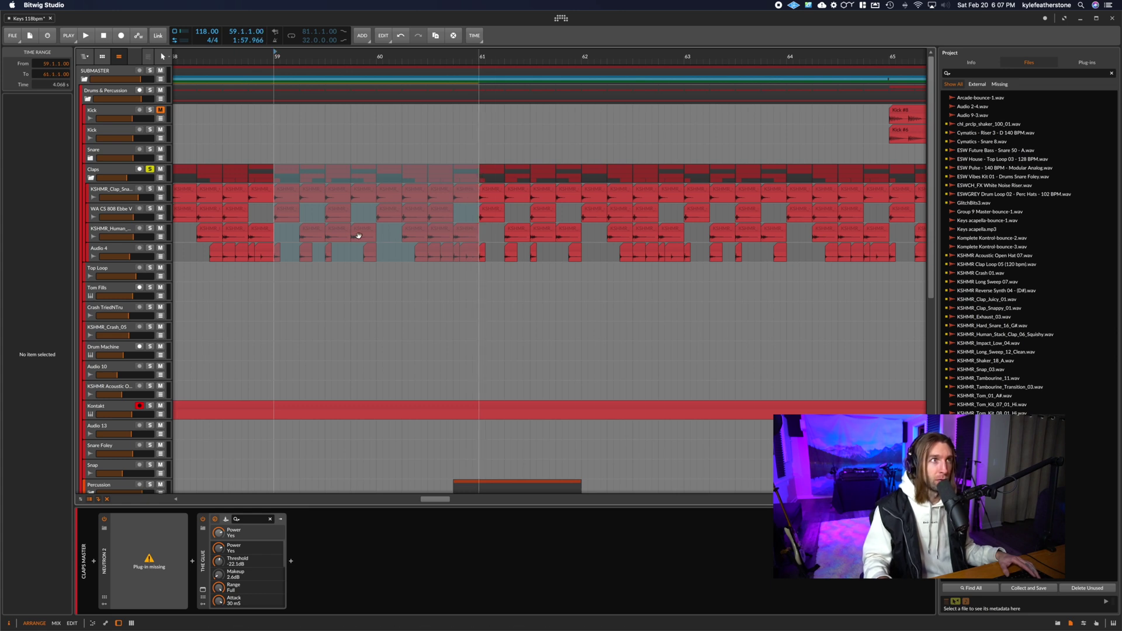
- Remove the Claps solo, play the drums from about bar 65, and examine the kick, Kontakt and percussion tracks in that section
key(space)
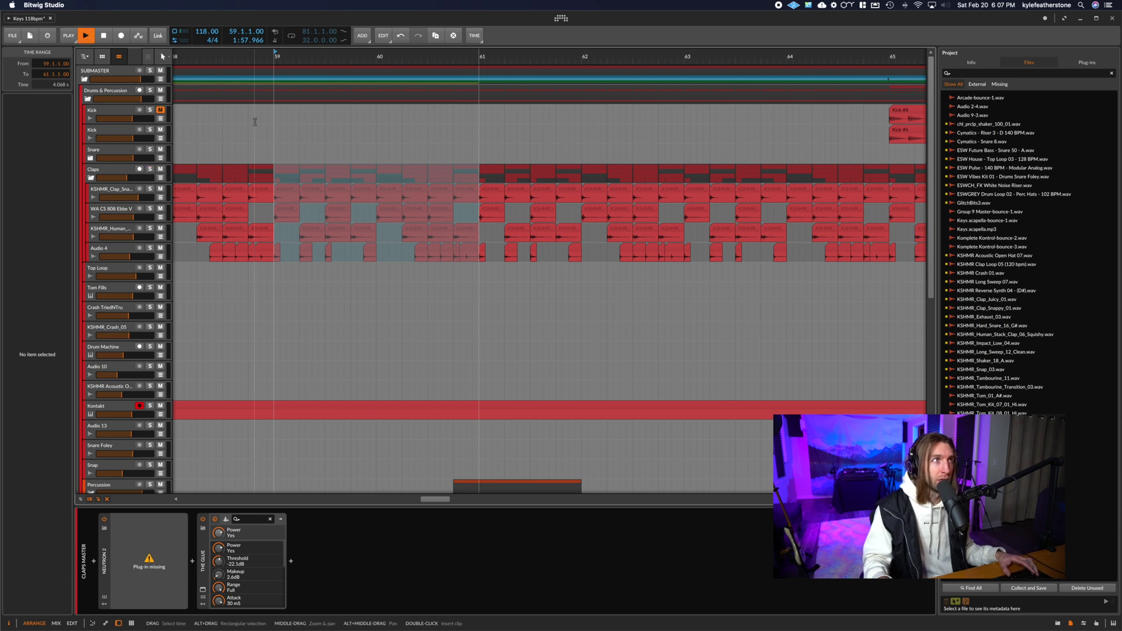
drag(409, 57, 575, 56)
key(space)
click(575, 56)
key(space)
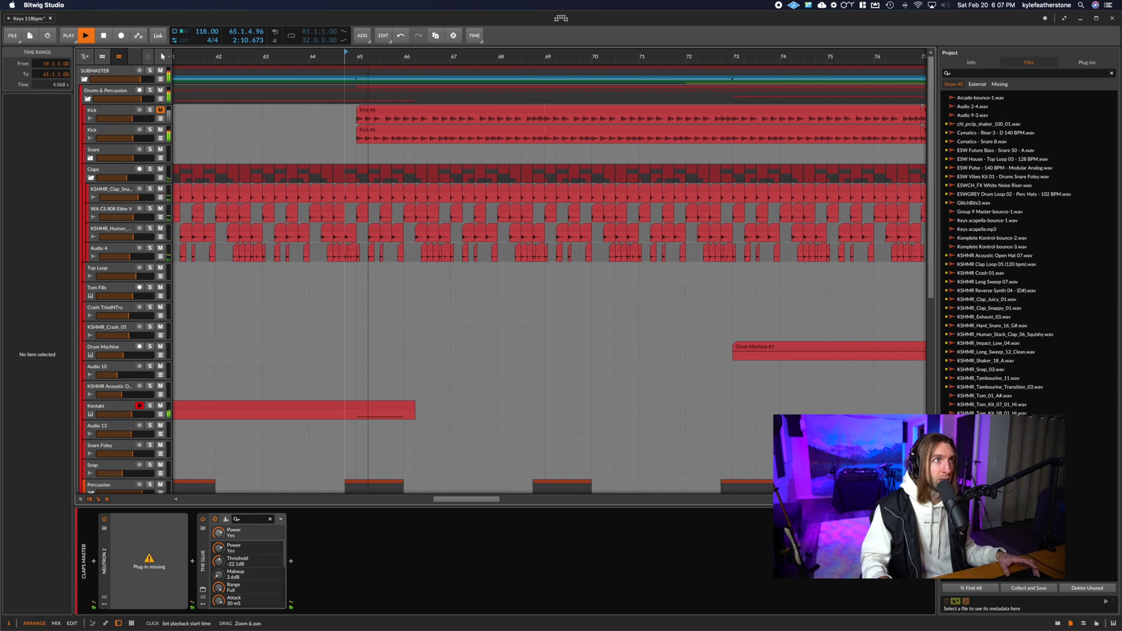
scroll(401, 194, down, 10)
scroll(401, 194, up, 6)
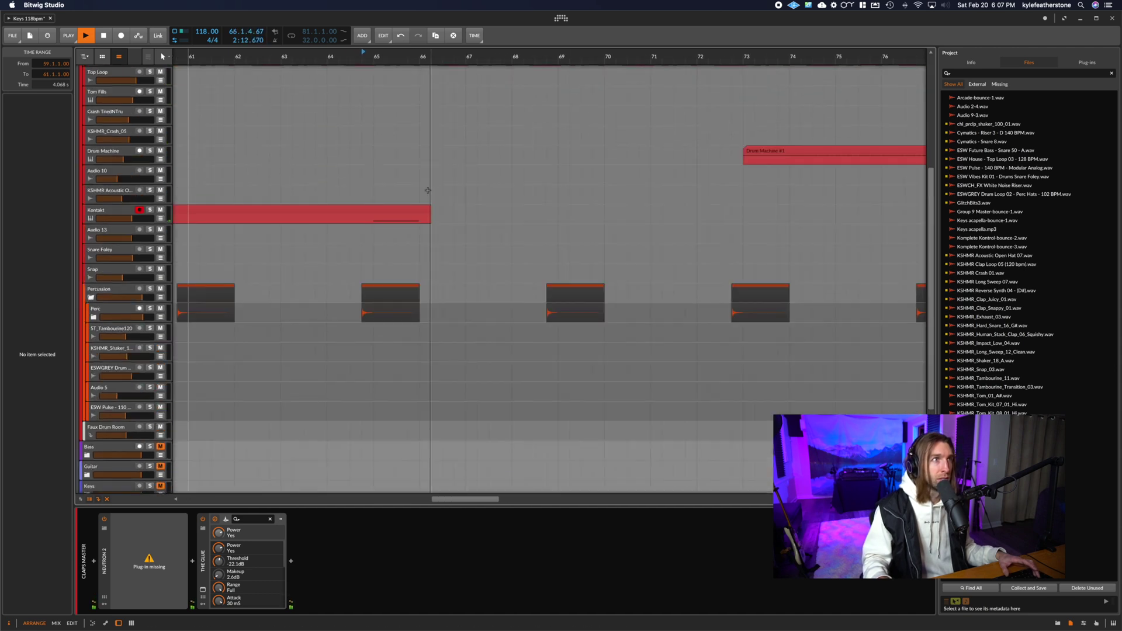
drag(444, 50, 427, 54)
scroll(418, 55, up, 6)
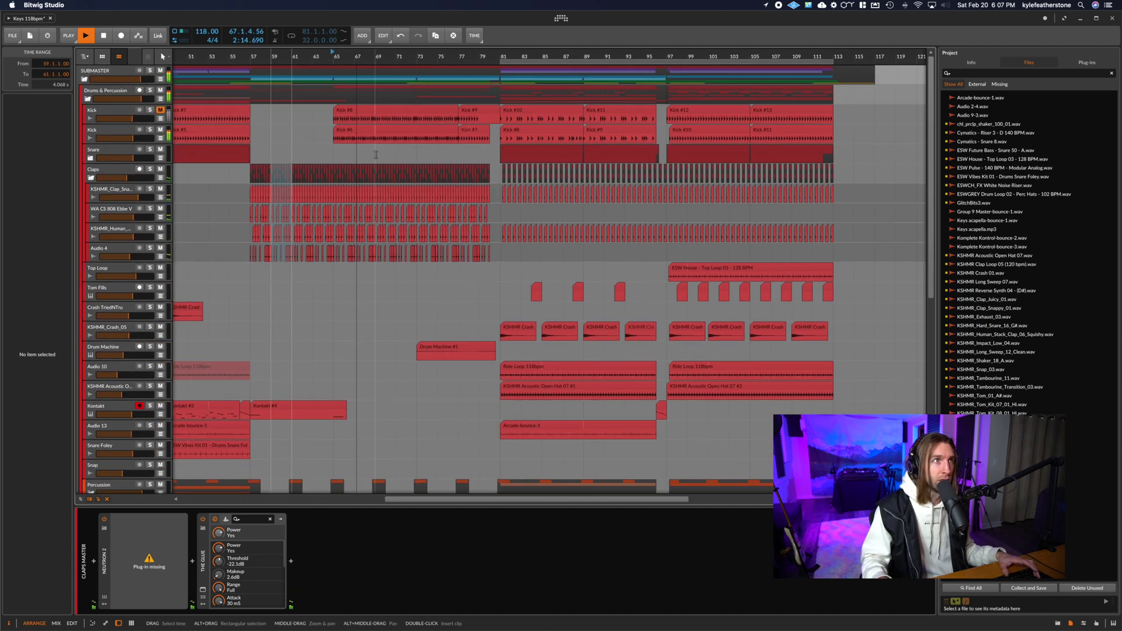
- Play from bar 73, showing the Drum Machine track's Pitch Transpose automation and the sampler of its Cymatics snare
key(space)
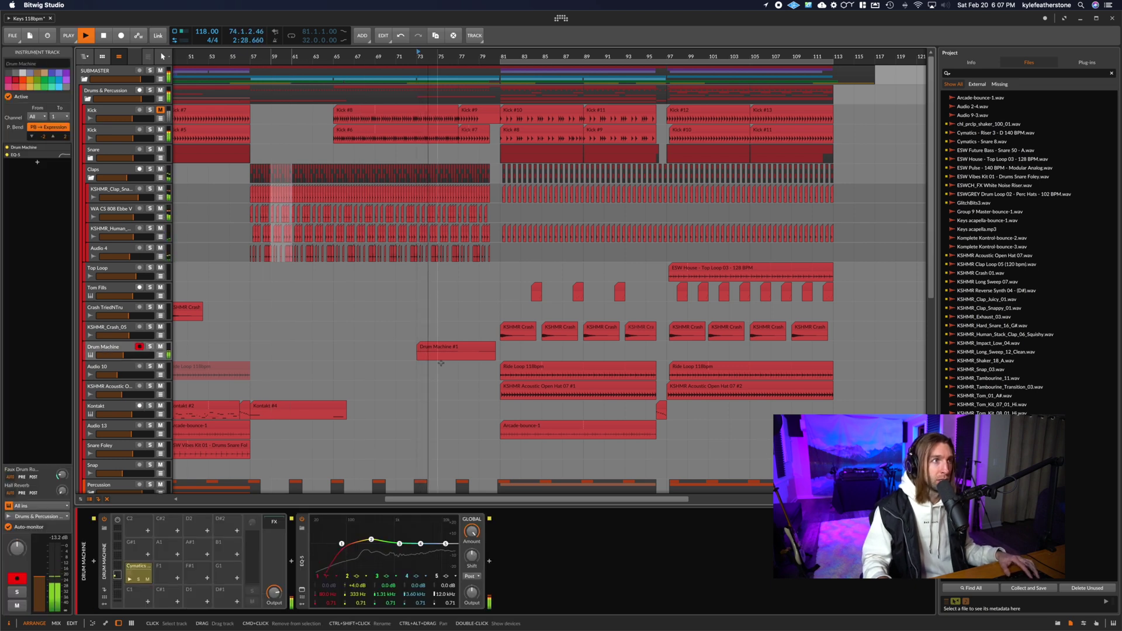
scroll(441, 363, down, 3)
click(161, 291)
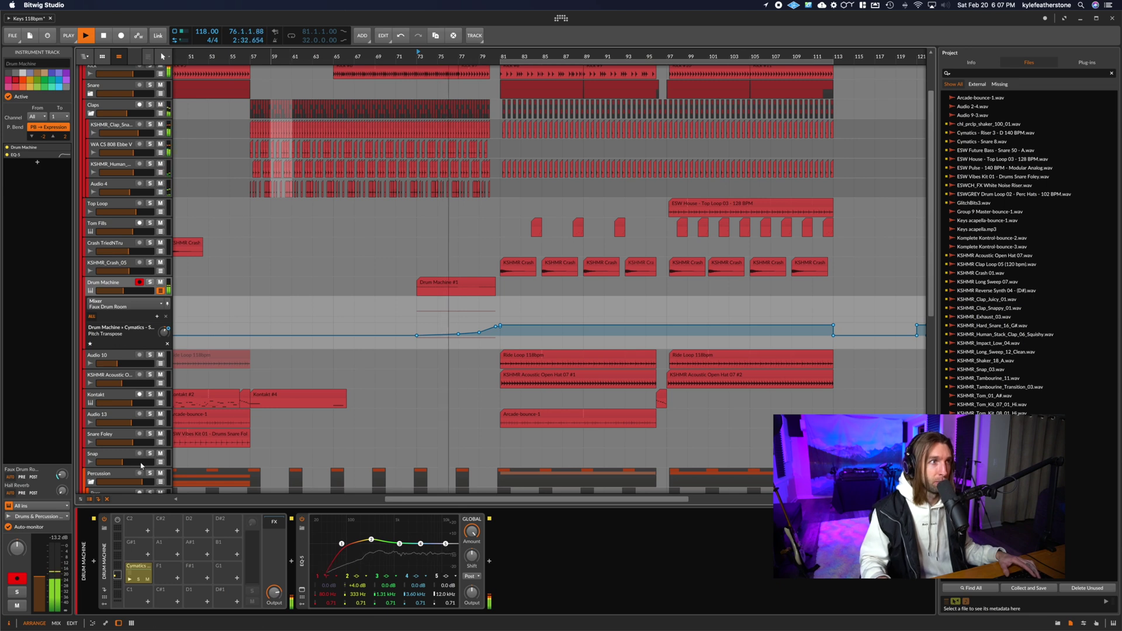
click(138, 570)
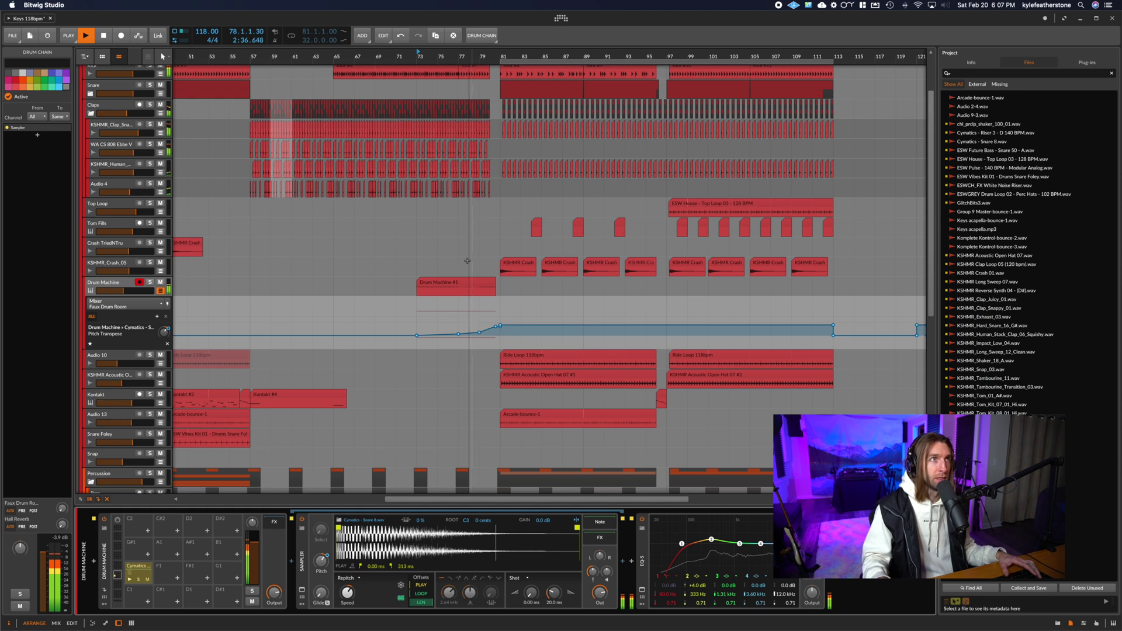
- Continue playback past bar 81 and examine the drum and percussion tracks entering there
scroll(474, 274, right, 2)
scroll(456, 251, down, 5)
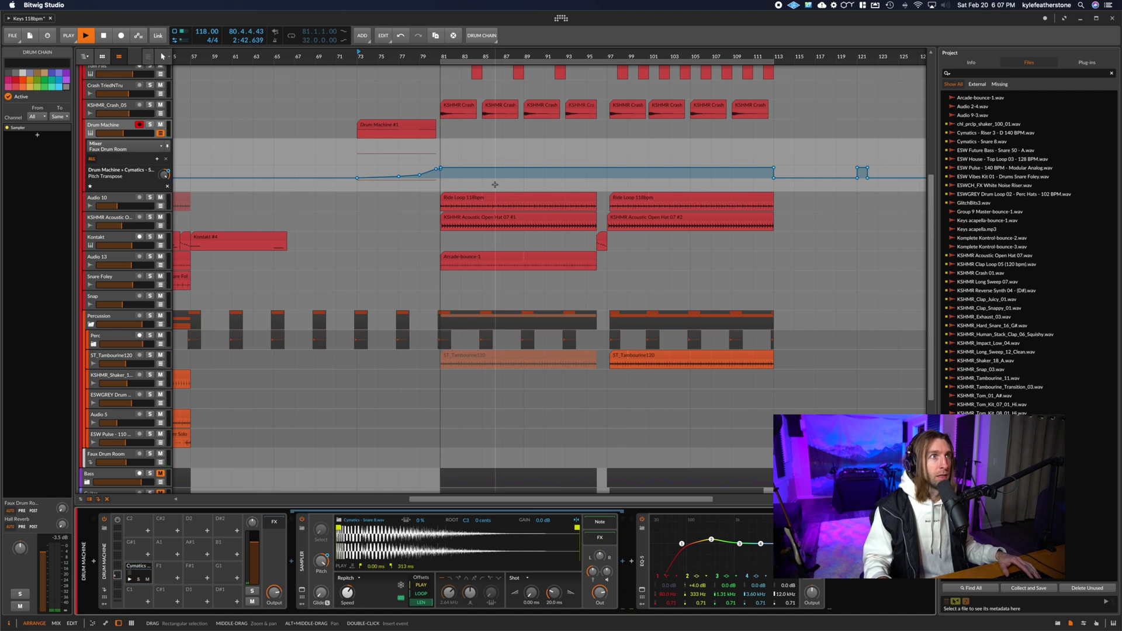
scroll(463, 117, up, 3)
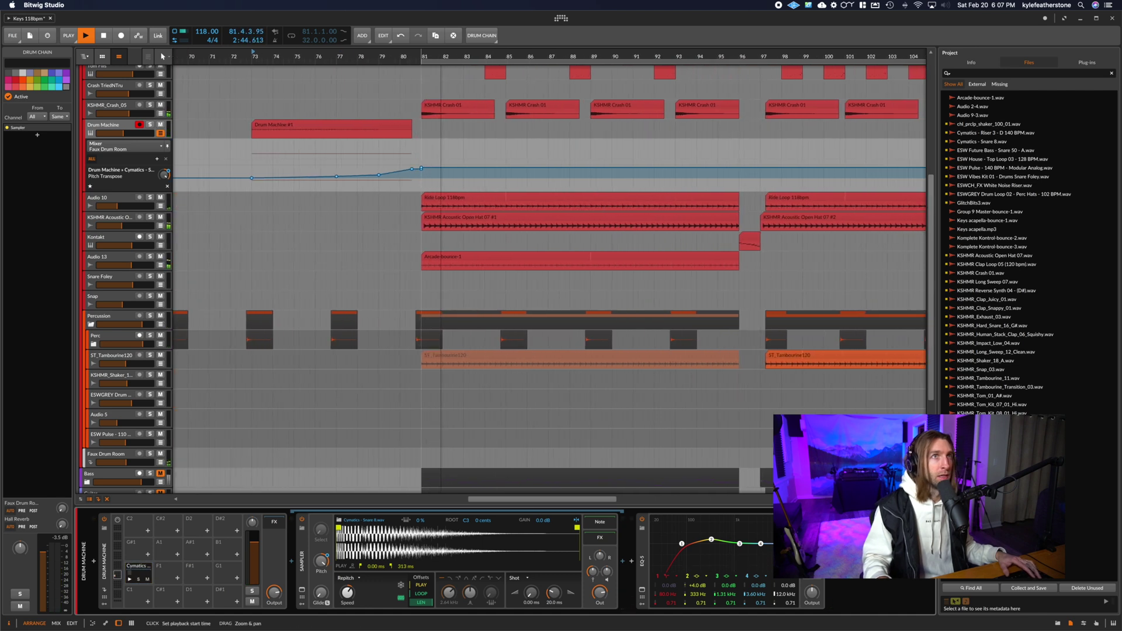
key(space)
- Solo the Drums & Percussion group and play it from bar 81
scroll(427, 142, up, 5)
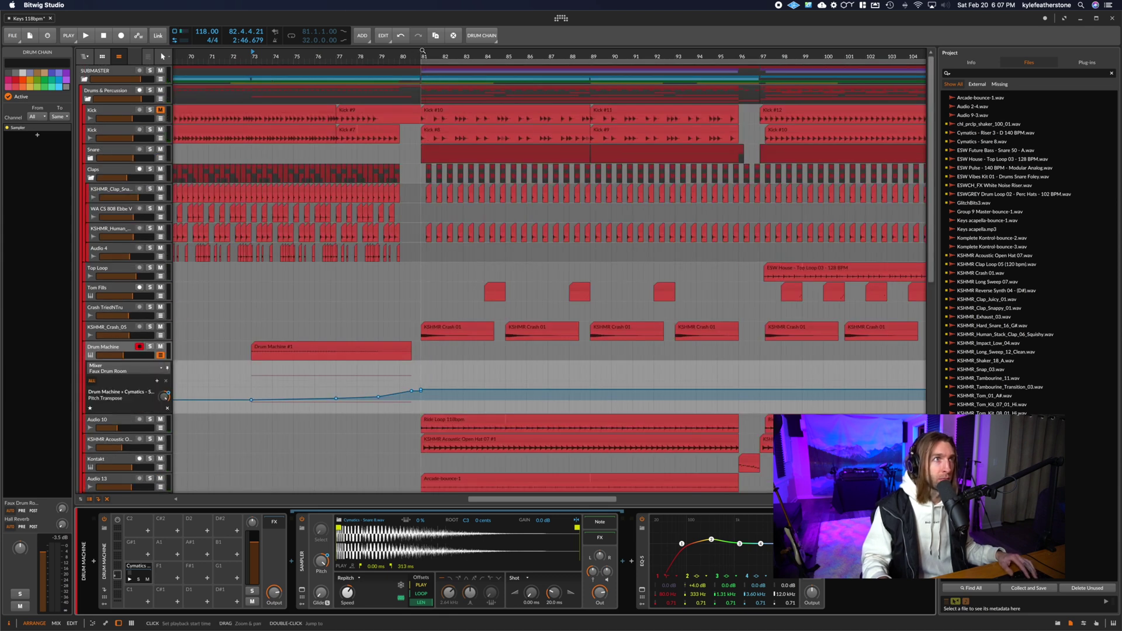
scroll(375, 147, down, 3)
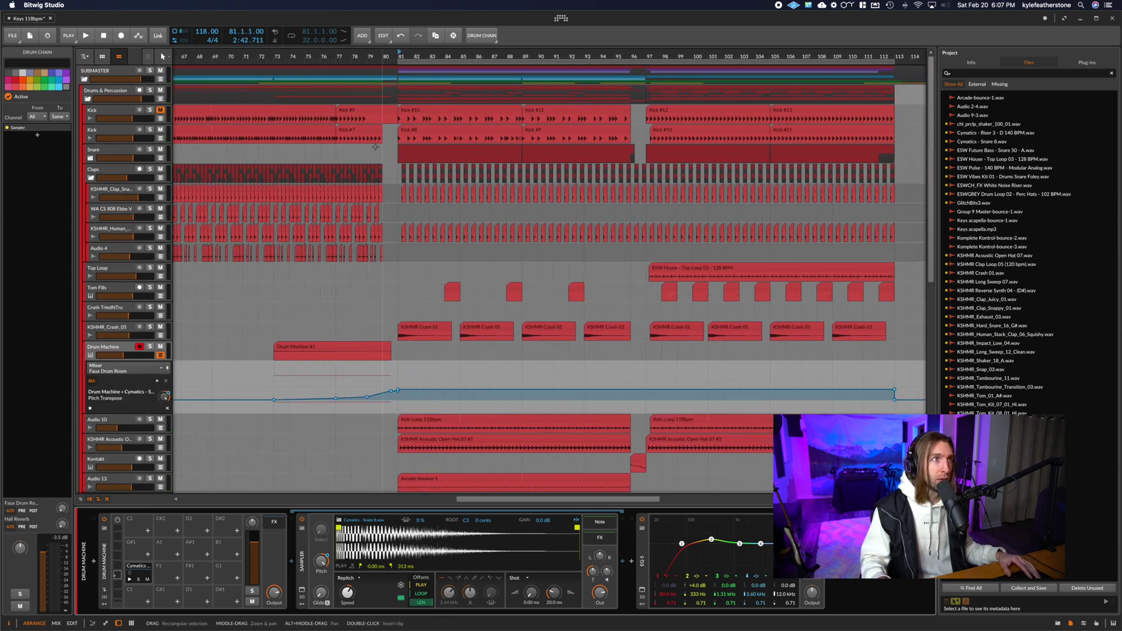
click(105, 92)
key(s)
key(space)
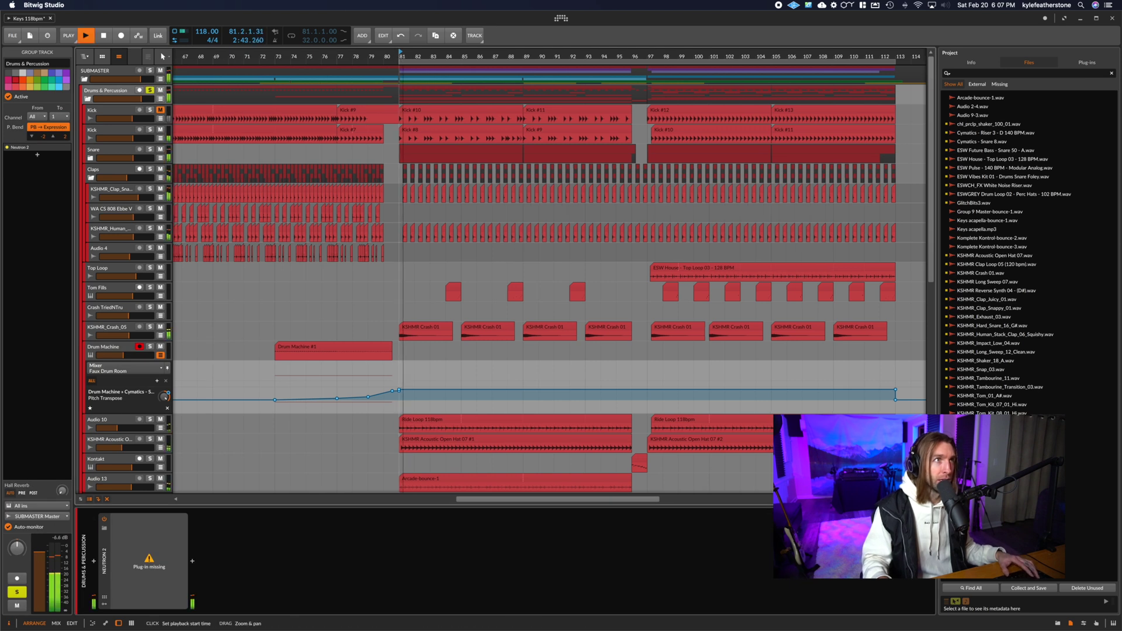
scroll(382, 170, up, 3)
scroll(382, 170, down, 1)
key(space)
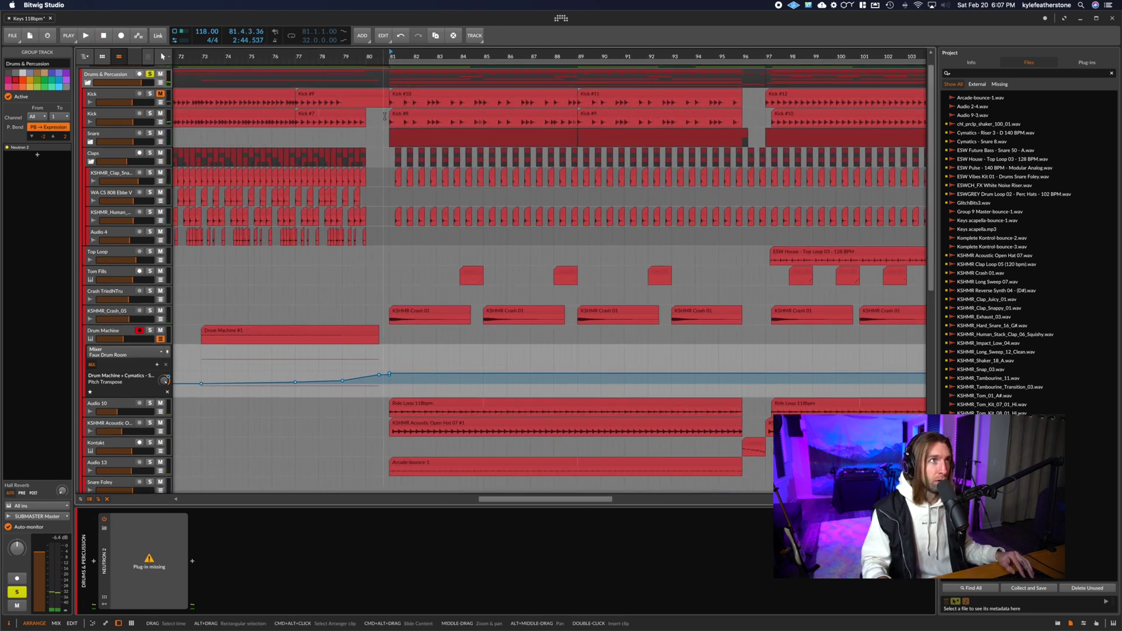
- Collapse the Claps group and the Drum Machine automation lane, and replay the soloed drums from bar 81
click(90, 162)
click(160, 260)
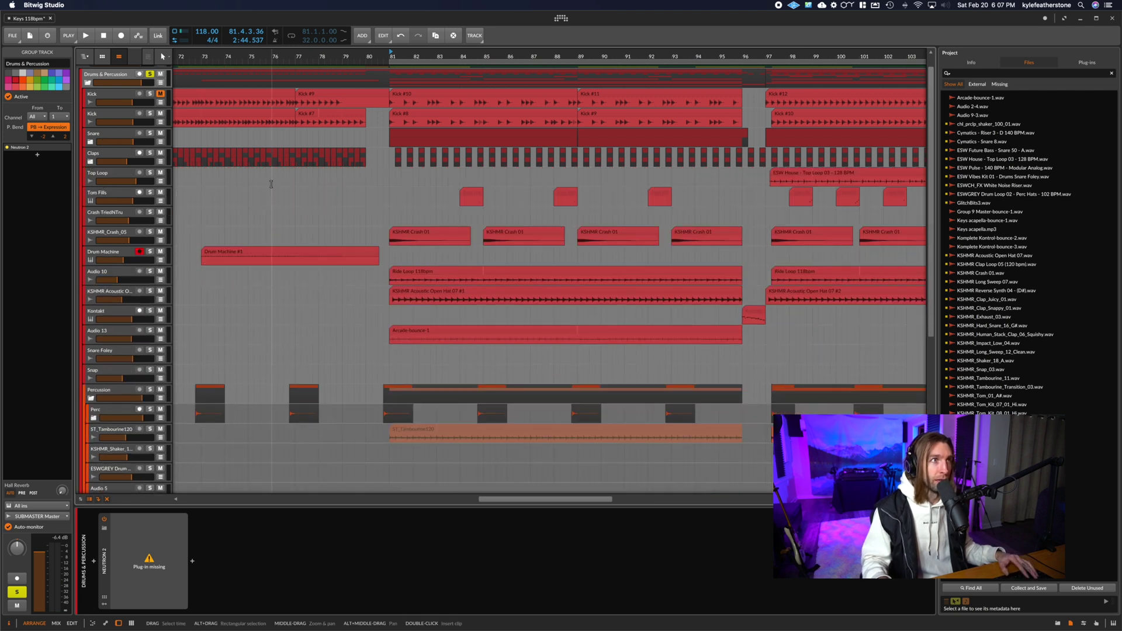
scroll(434, 172, right, 3)
scroll(380, 216, down, 10)
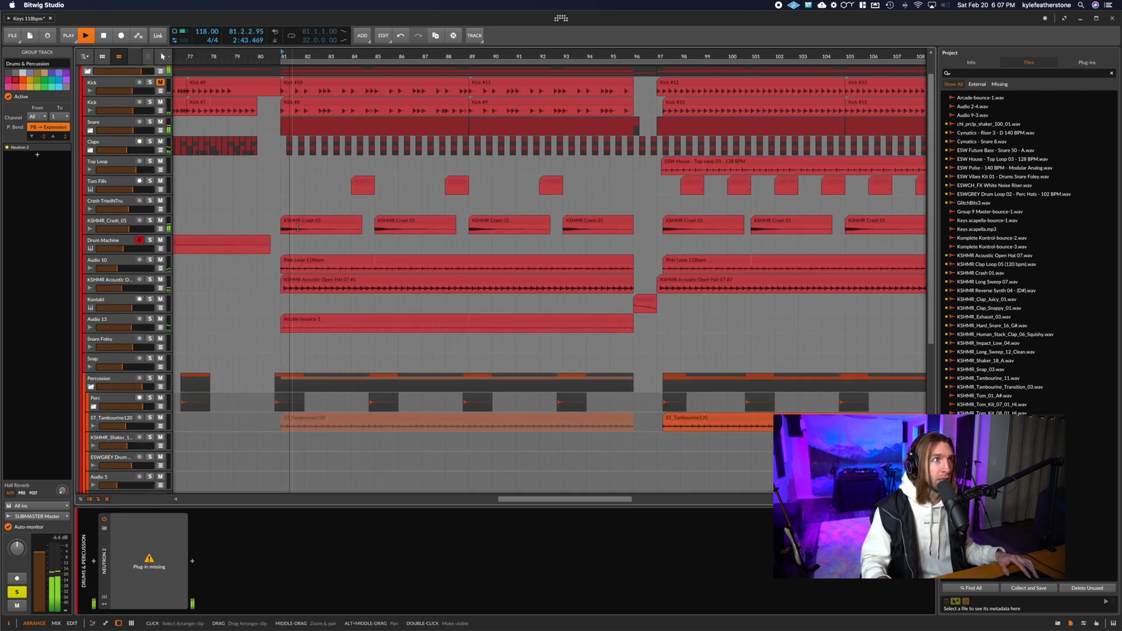
scroll(330, 260, up, 2)
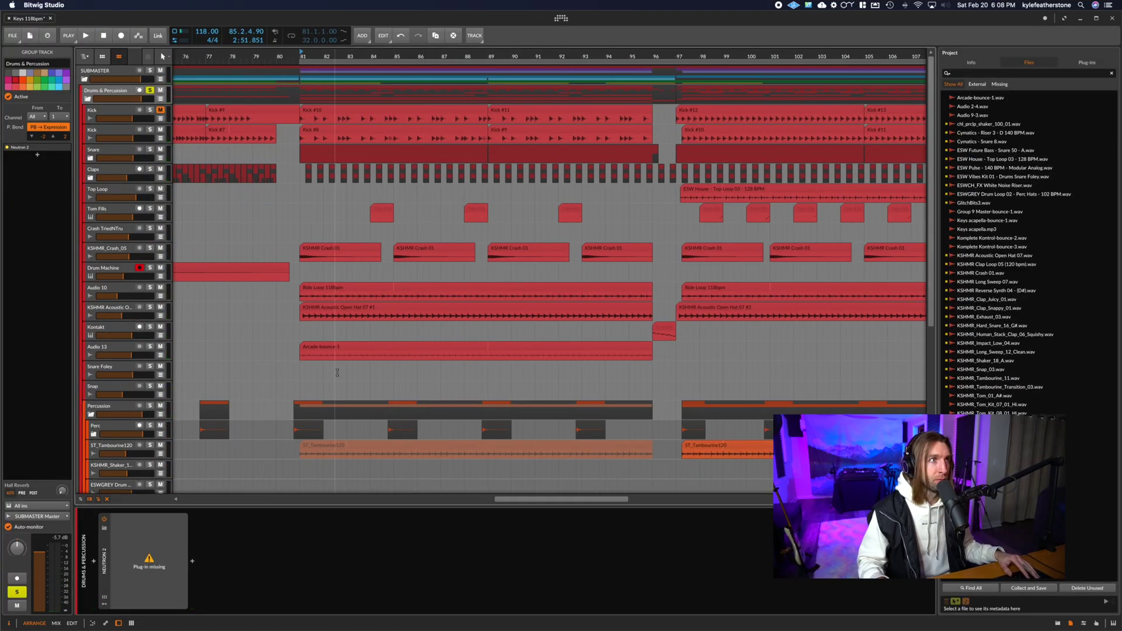
- Expand the Chain device on the Faux Drum Room effect track and play the section from bar 81 without solo
scroll(351, 350, down, 5)
click(104, 397)
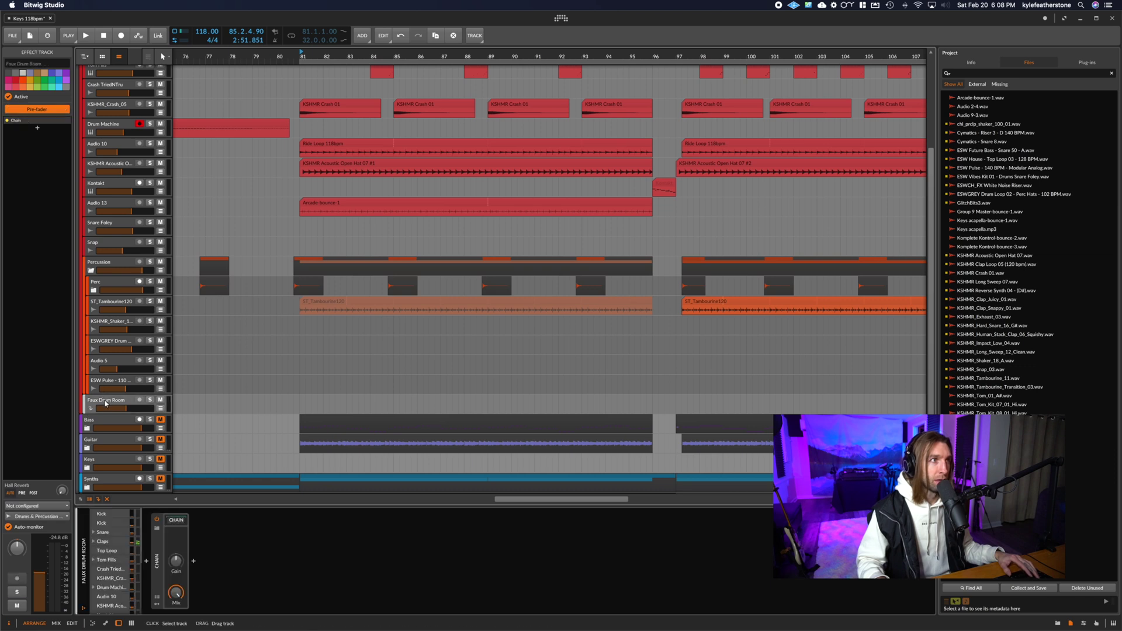
click(178, 520)
key(space)
key(s)
scroll(494, 329, up, 5)
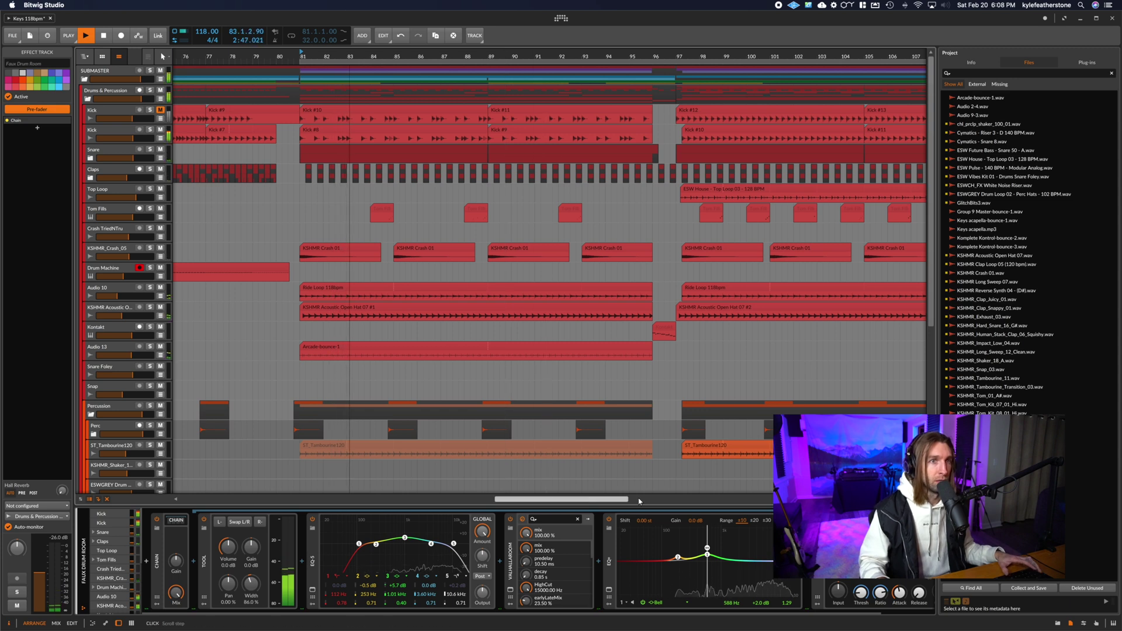
- Move playback to bar 97 and play the drum and percussion layers from there
key(space)
scroll(508, 548, right, 2)
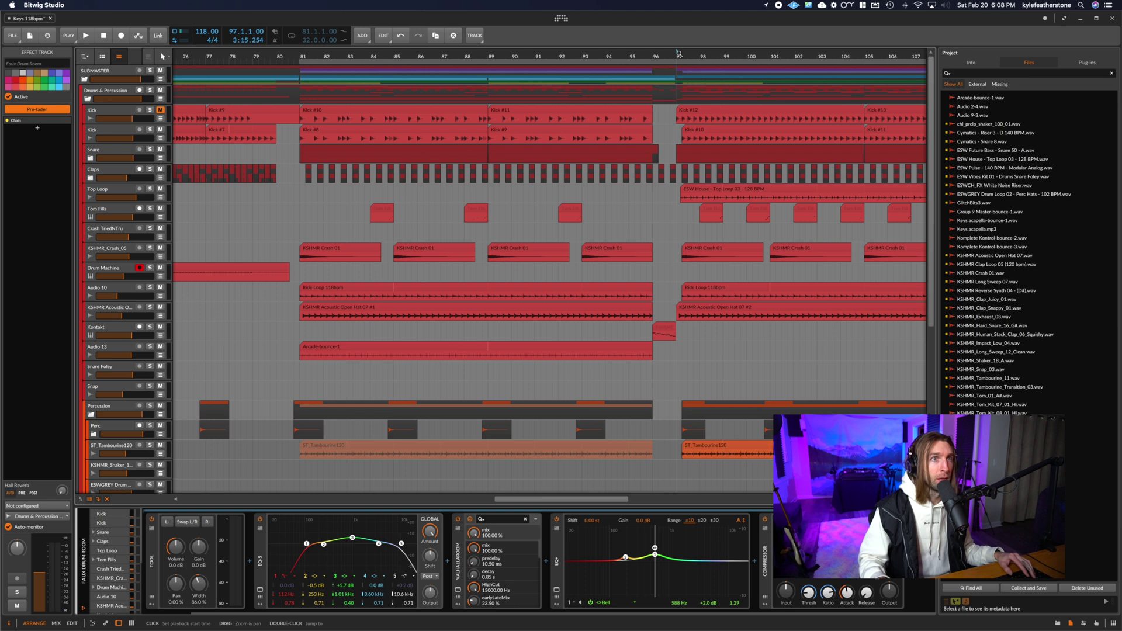
key(space)
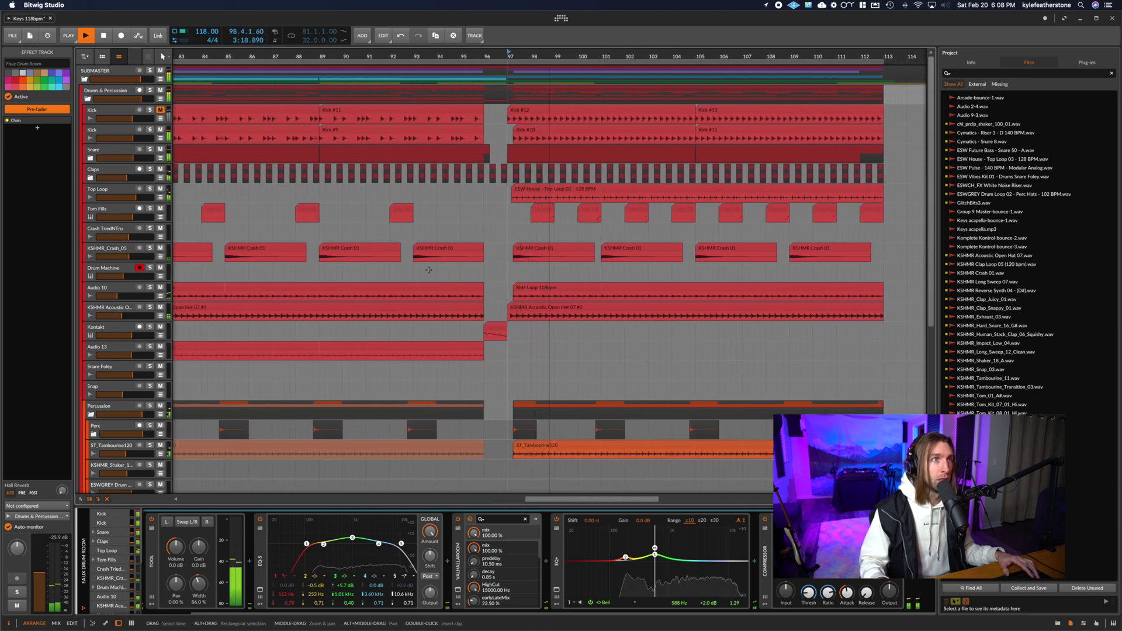
key(space)
- Inspect the KSHMR Acoustic Open Hat track, the Ride Loop 118bpm clip and the Snare group around bar 97
click(110, 310)
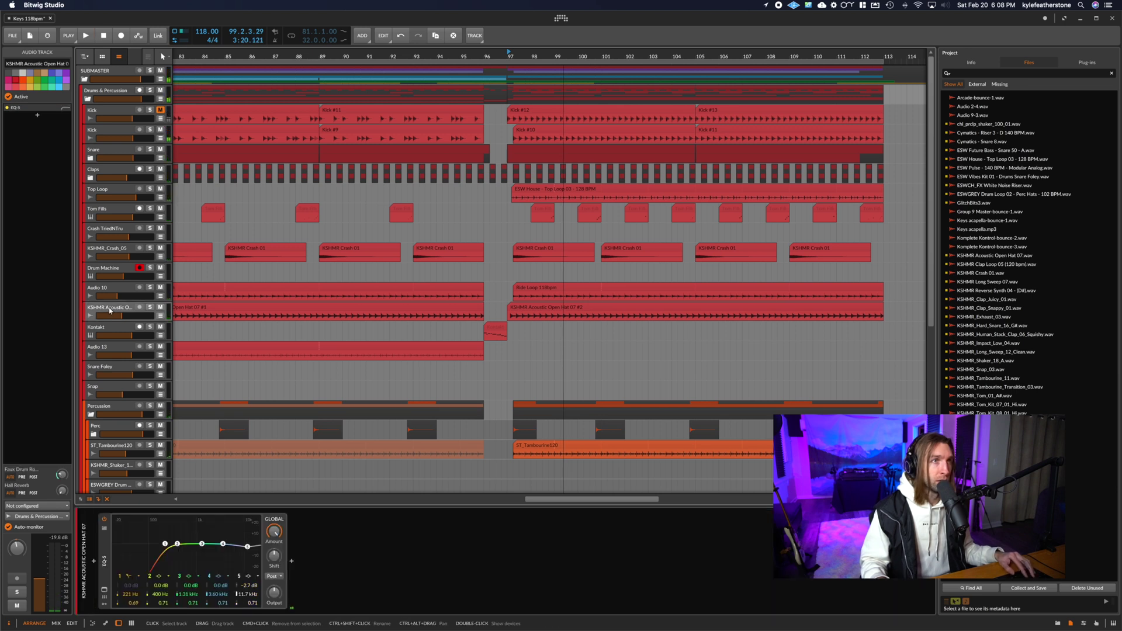
click(523, 287)
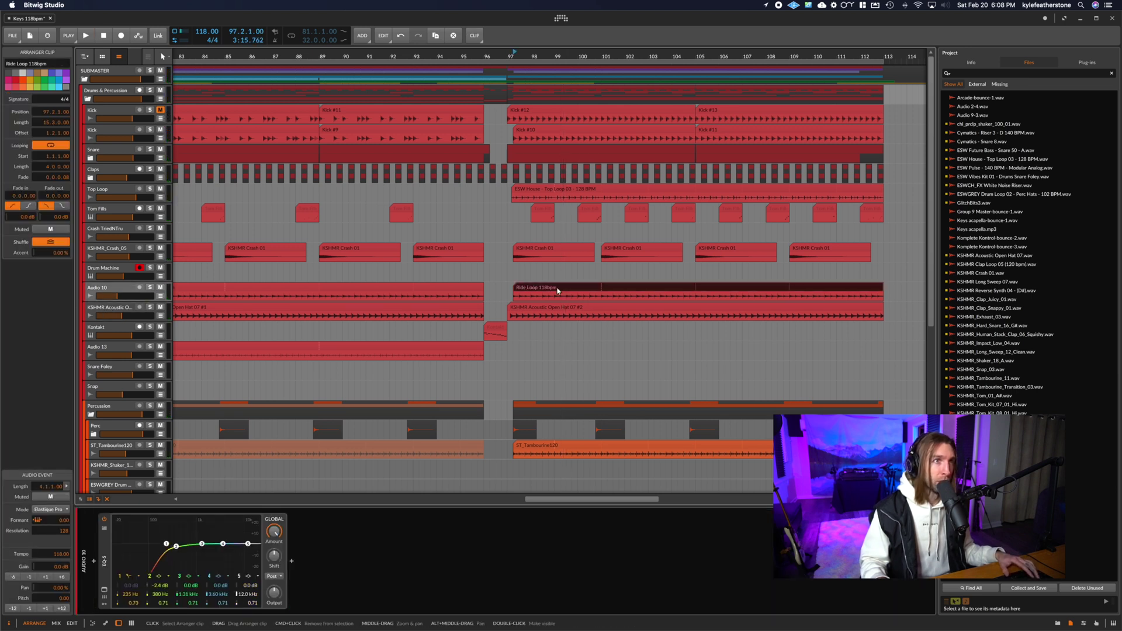
click(507, 155)
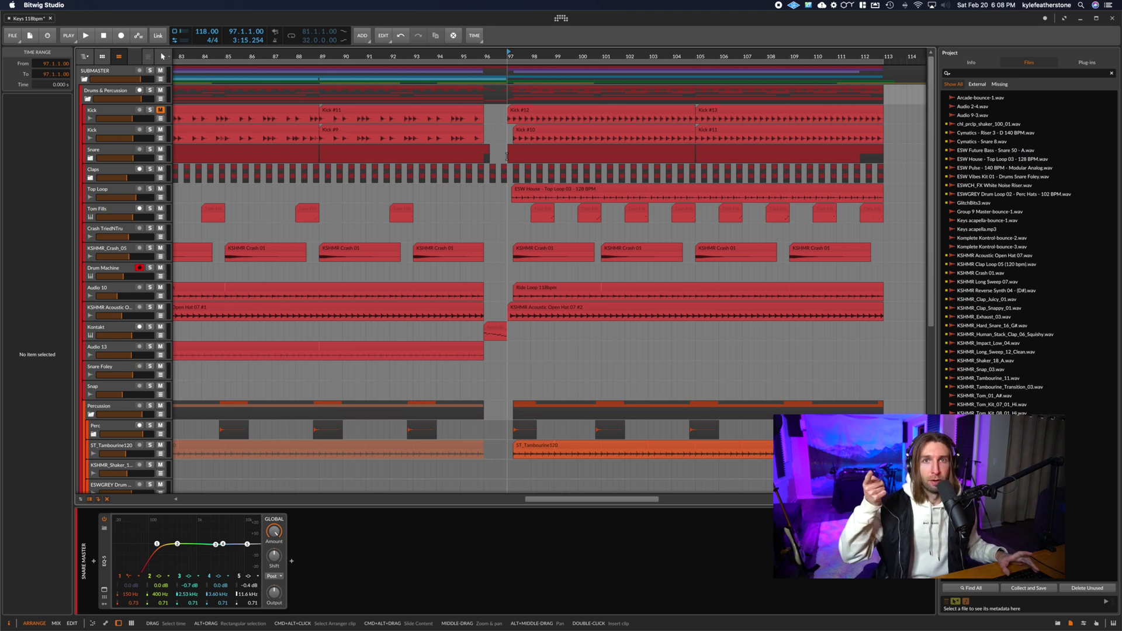
- Replay the section from bar 97 and collapse the Drums & Percussion group
scroll(514, 163, right, 5)
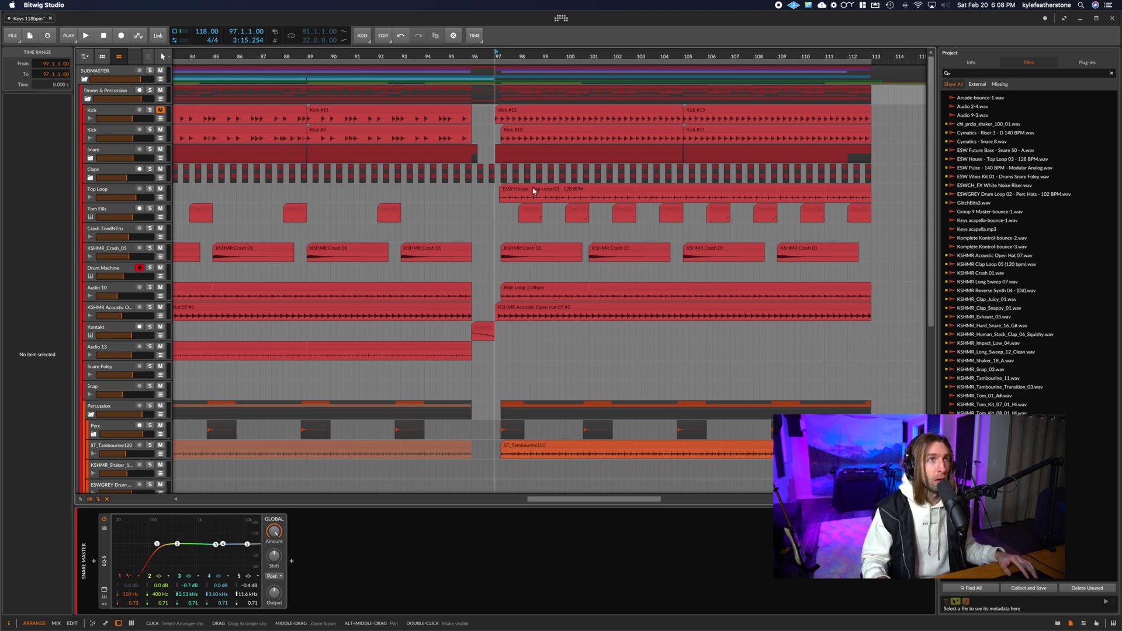
scroll(443, 175, down, 5)
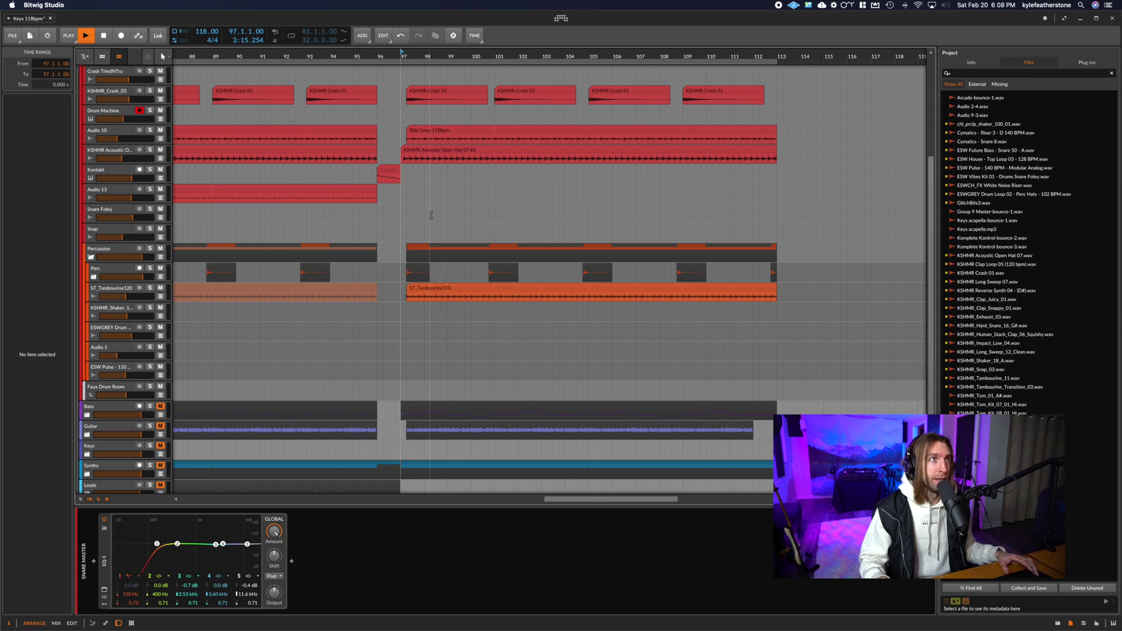
scroll(234, 175, up, 3)
click(87, 98)
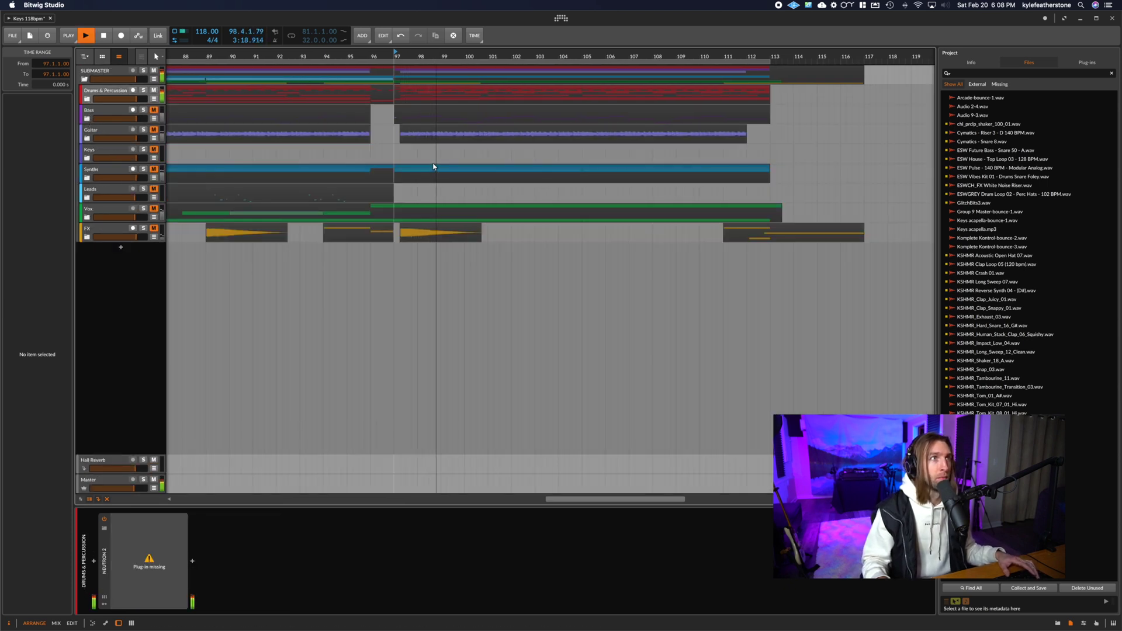
scroll(433, 166, left, 10)
key(space)
- Expand and unmute the Bass group, and play its first bass part from bar 9
click(89, 120)
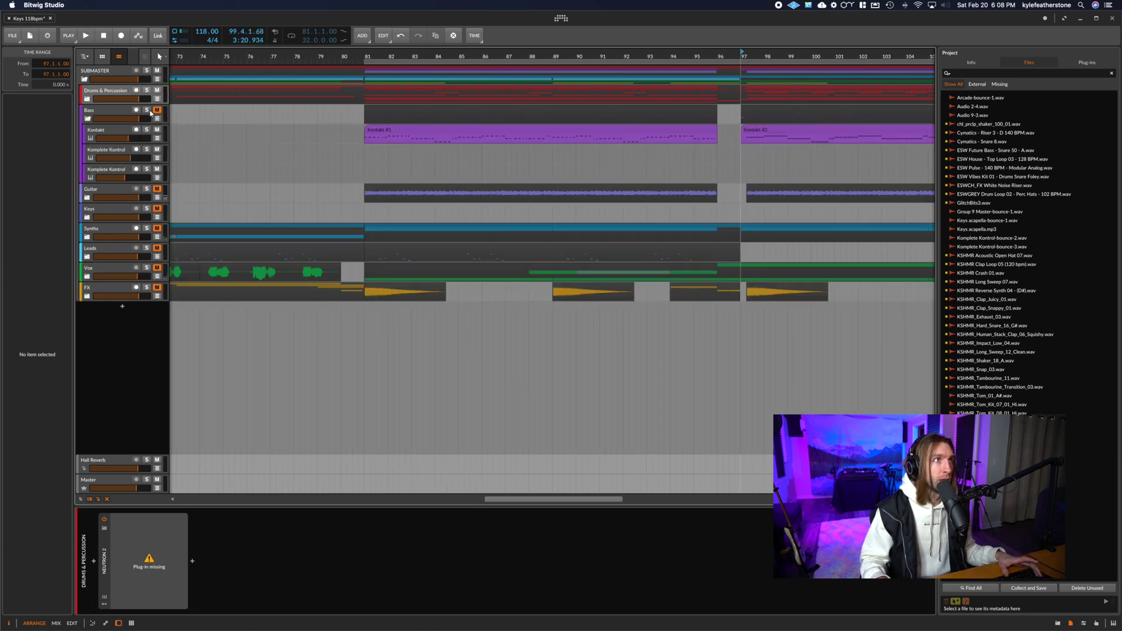
scroll(295, 180, left, 15)
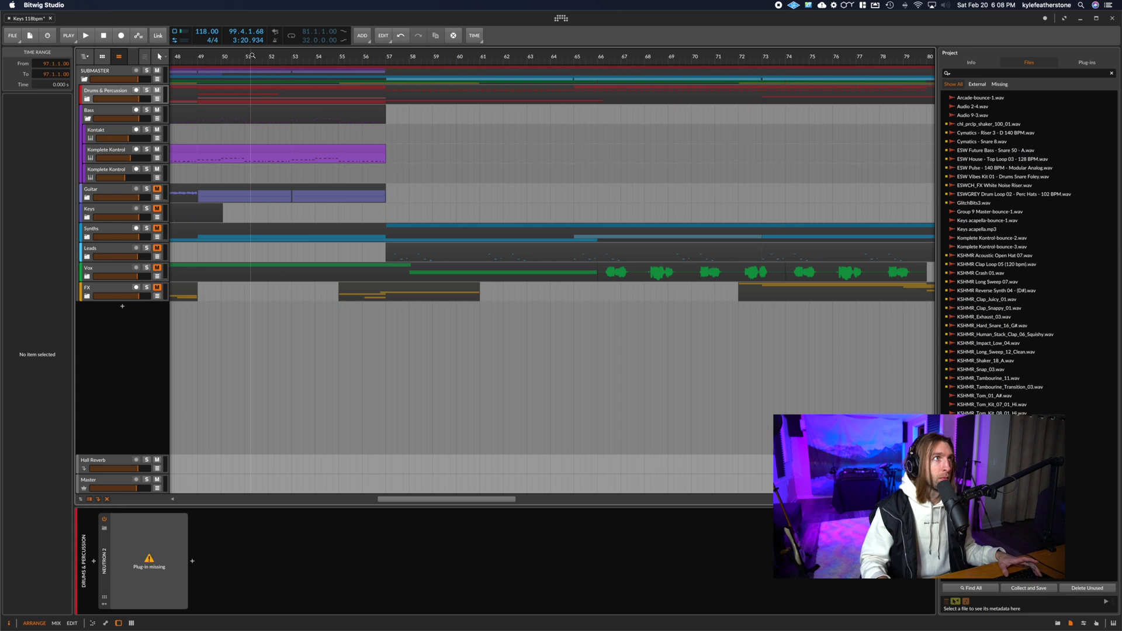
drag(251, 56, 398, 76)
scroll(338, 175, left, 20)
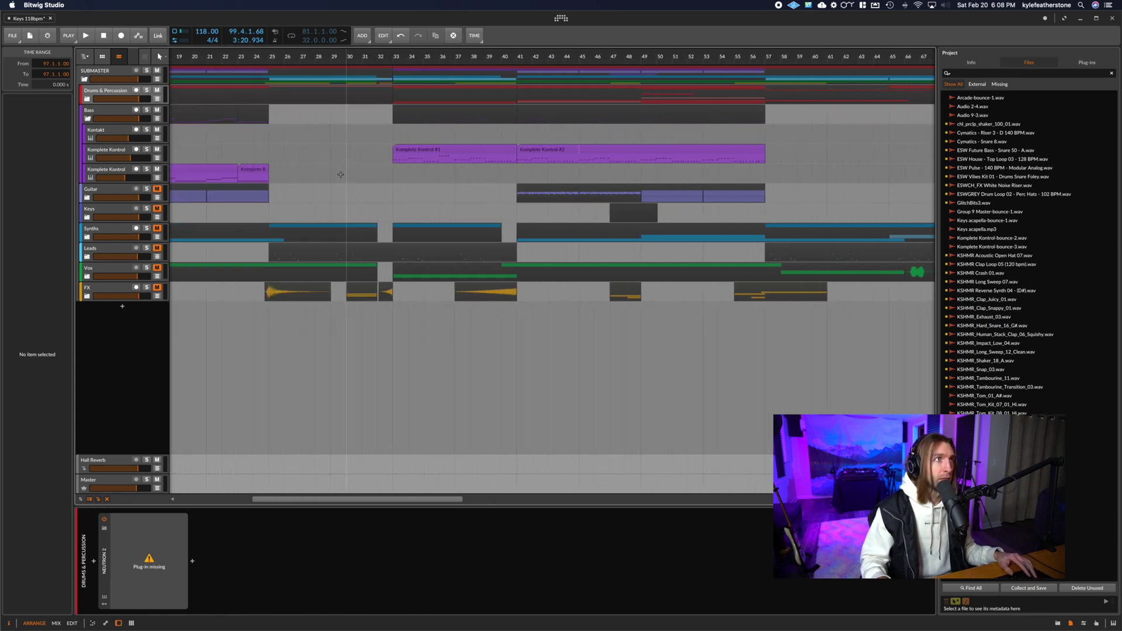
click(297, 175)
key(space)
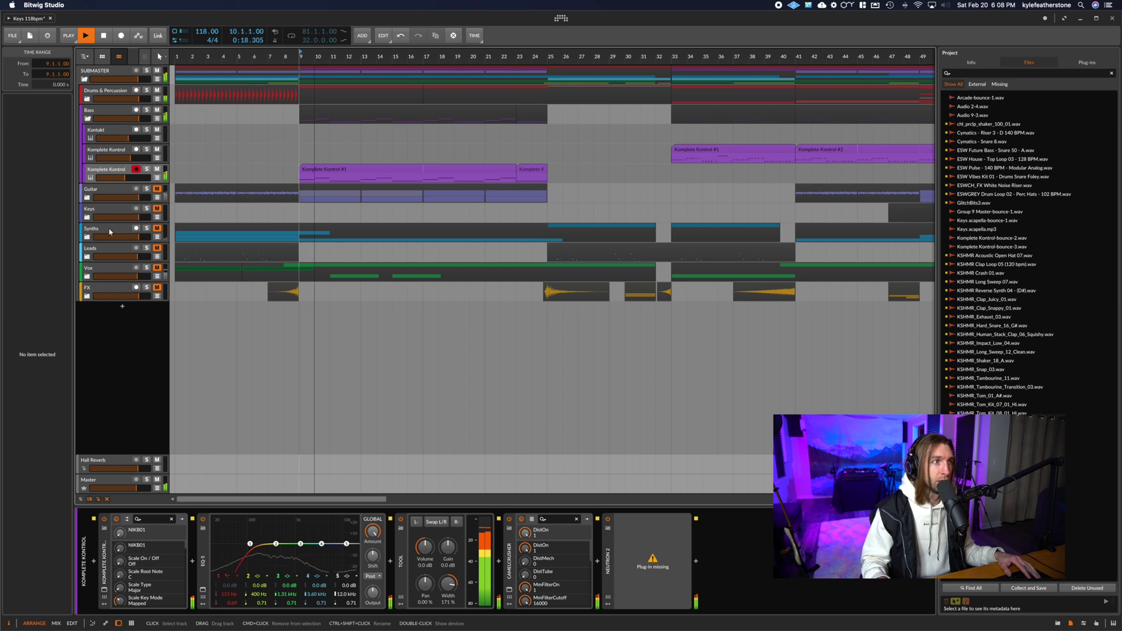
- View the Massive instrument in the bar 9 bass track's Komplete Kontrol plug-in, and stop playback
click(104, 590)
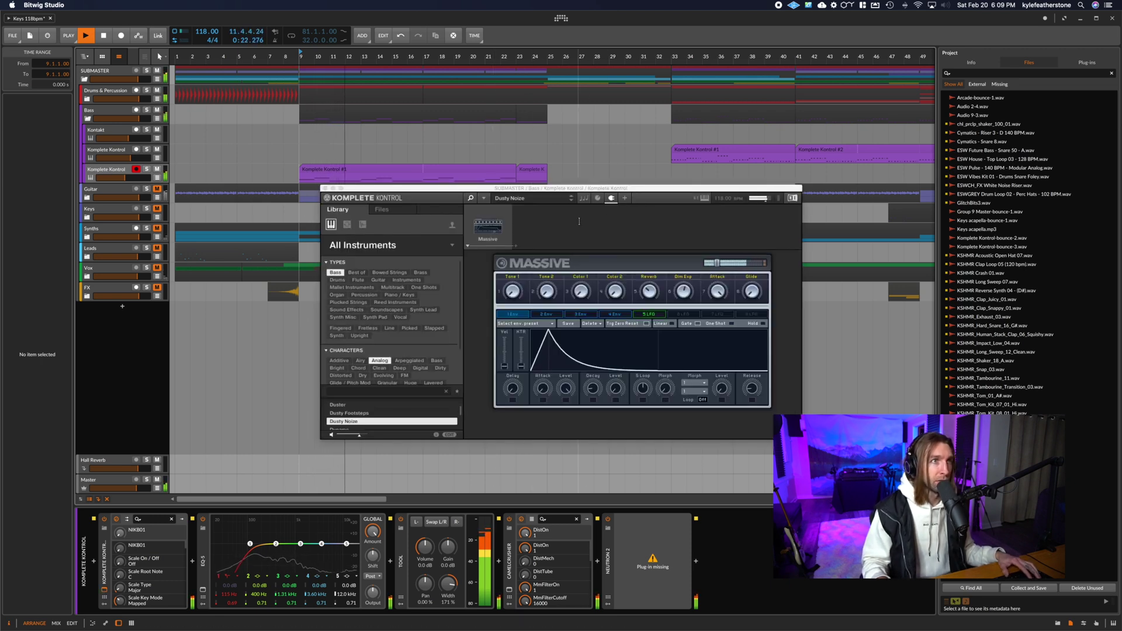
click(325, 188)
key(space)
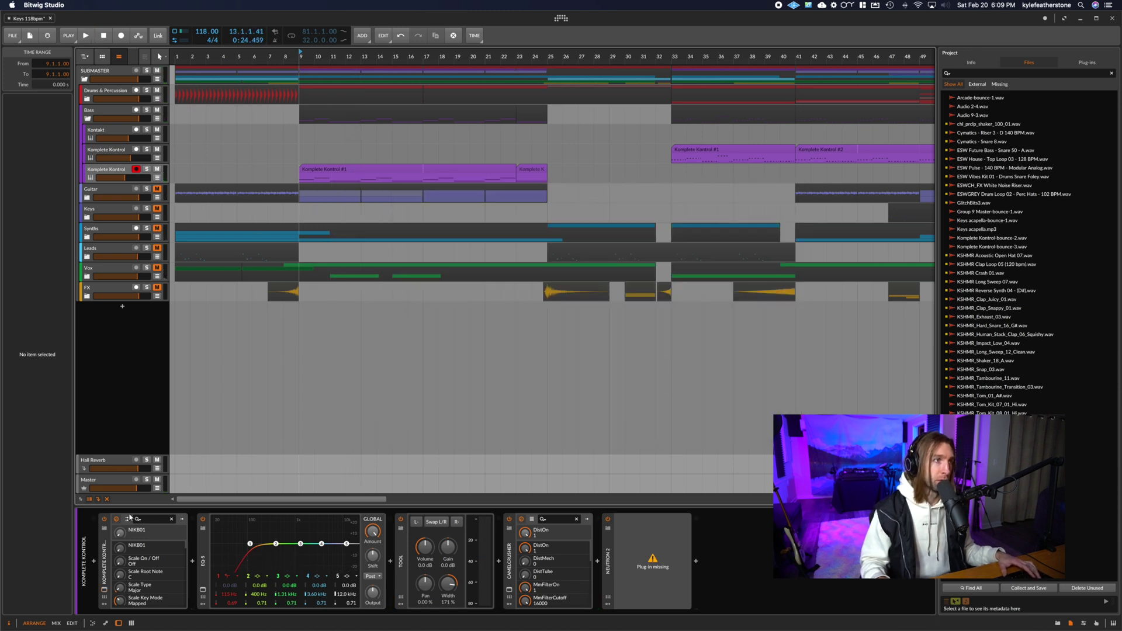
- Play the Komplete Kontrol bass part from bar 33 and show its Monark instrument
scroll(514, 356, right, 3)
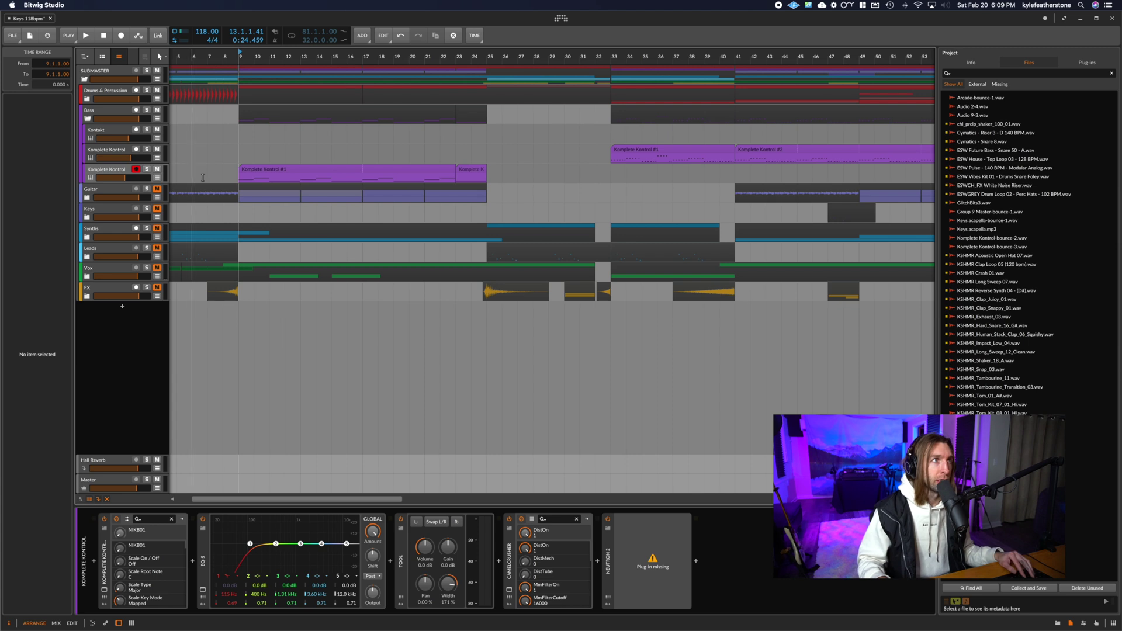
scroll(418, 195, right, 10)
click(403, 144)
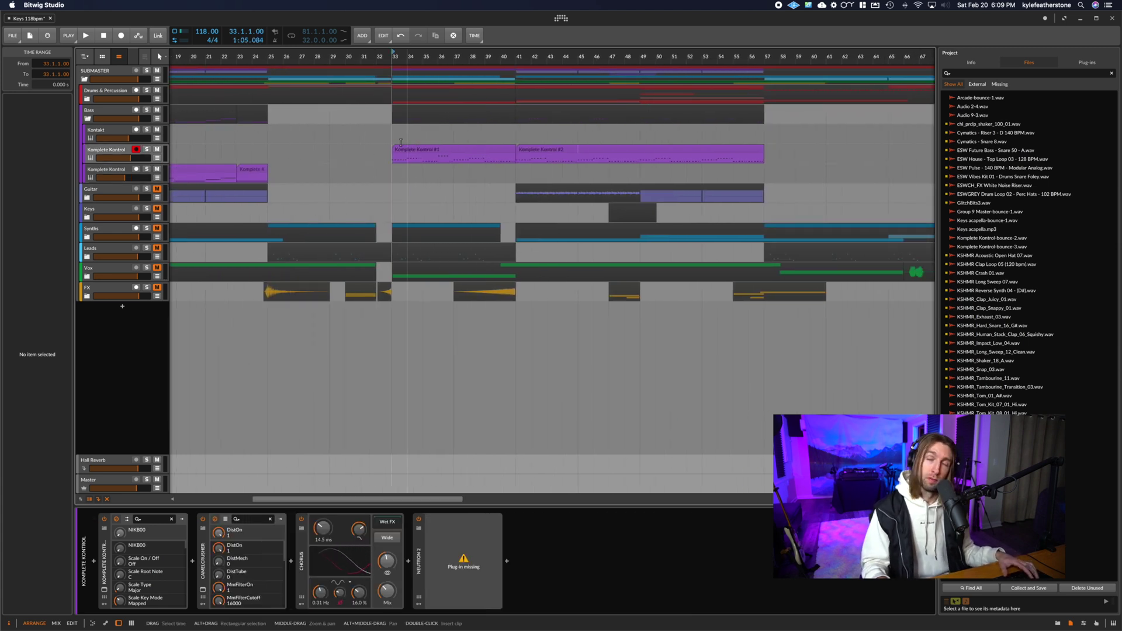
key(space)
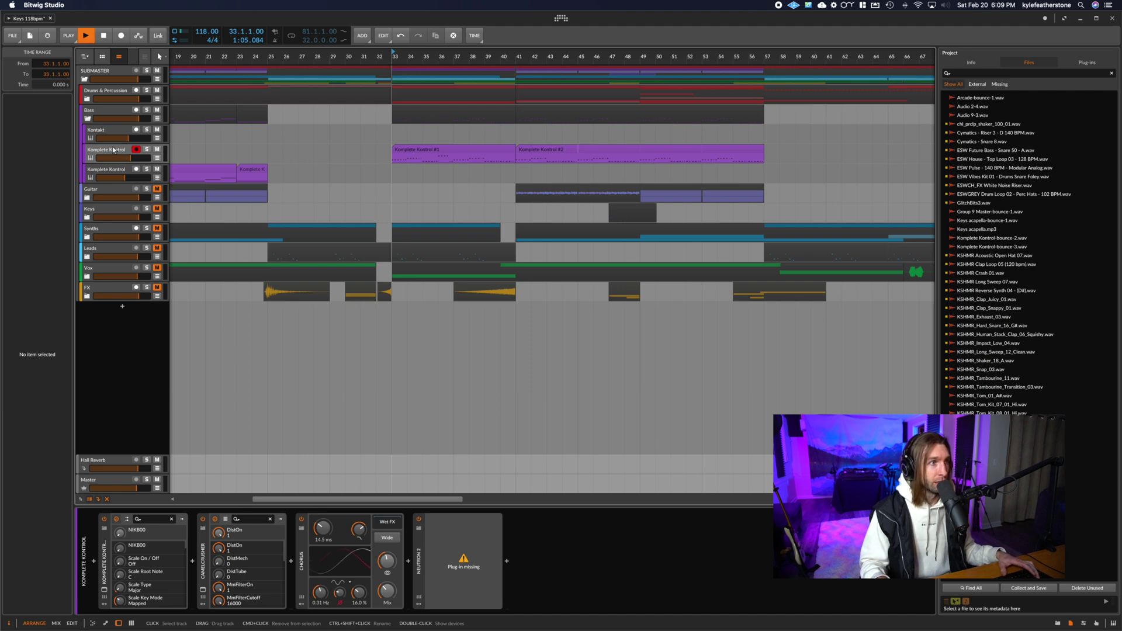
click(108, 568)
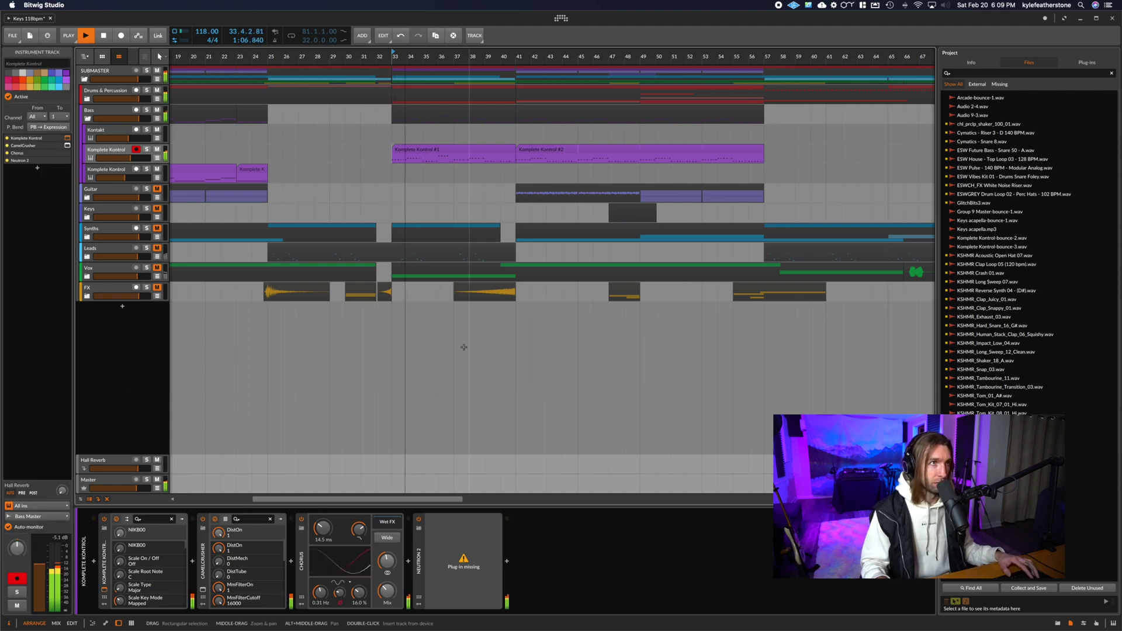
key(s)
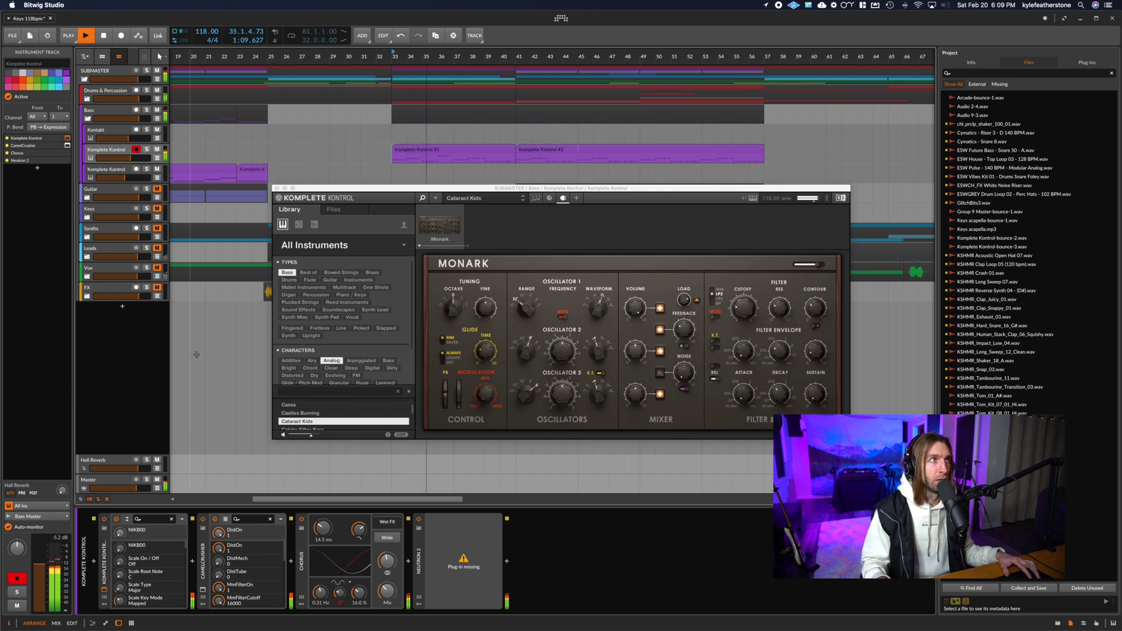
- Inspect the Bass group's Kickstart device and the Monark bass track's CamelCrusher and Neutron 2 effects, closing the plug-in windows
click(108, 113)
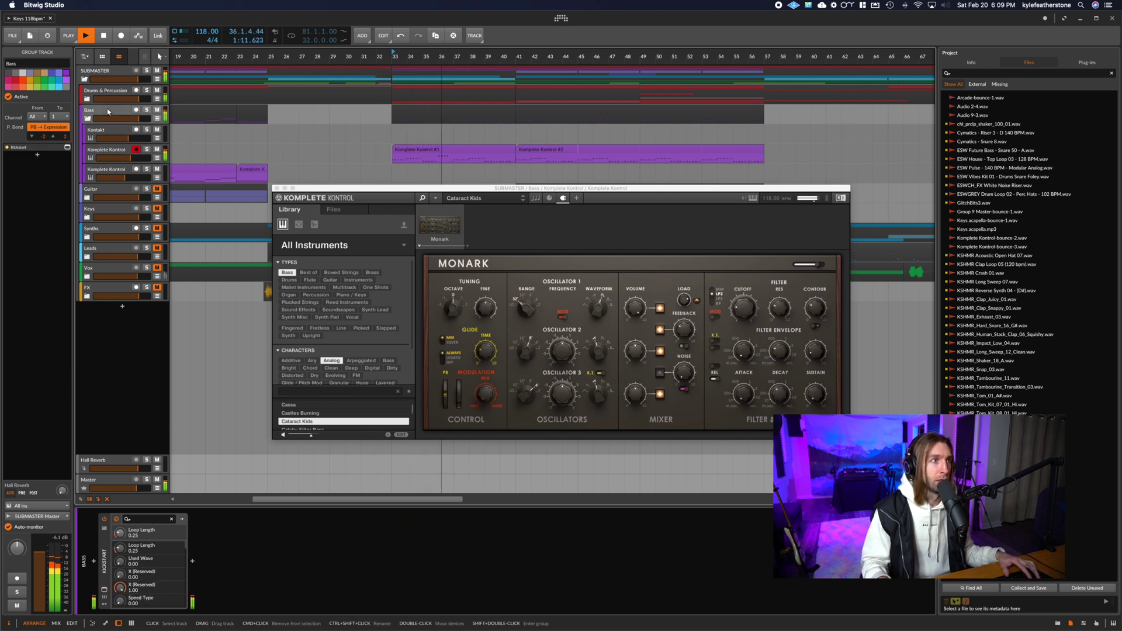
click(108, 150)
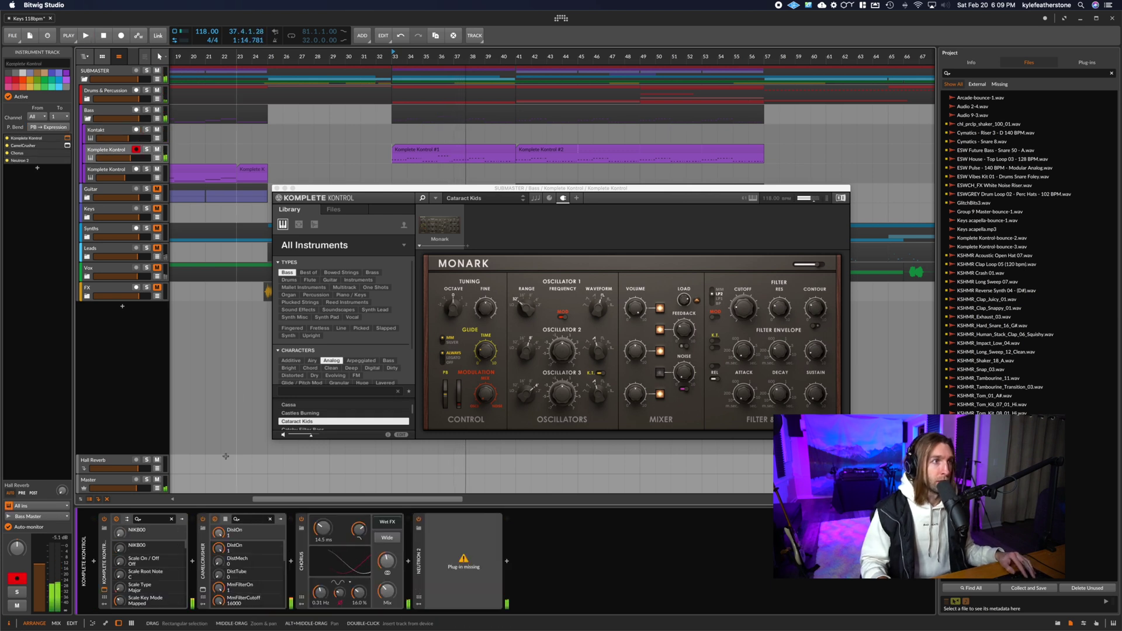
click(203, 591)
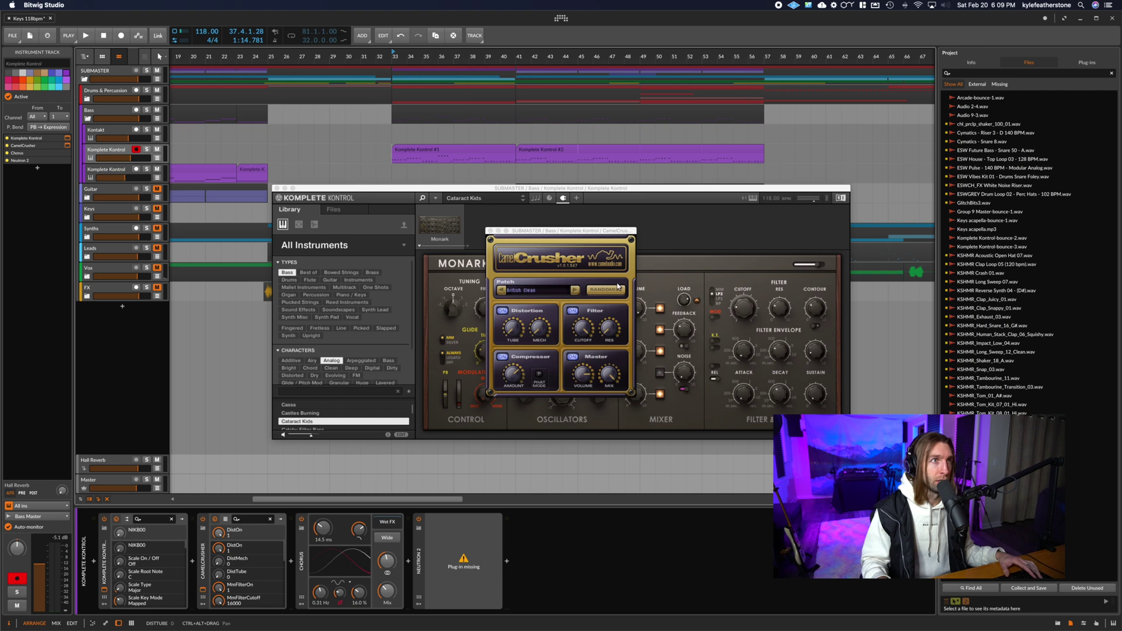
click(490, 231)
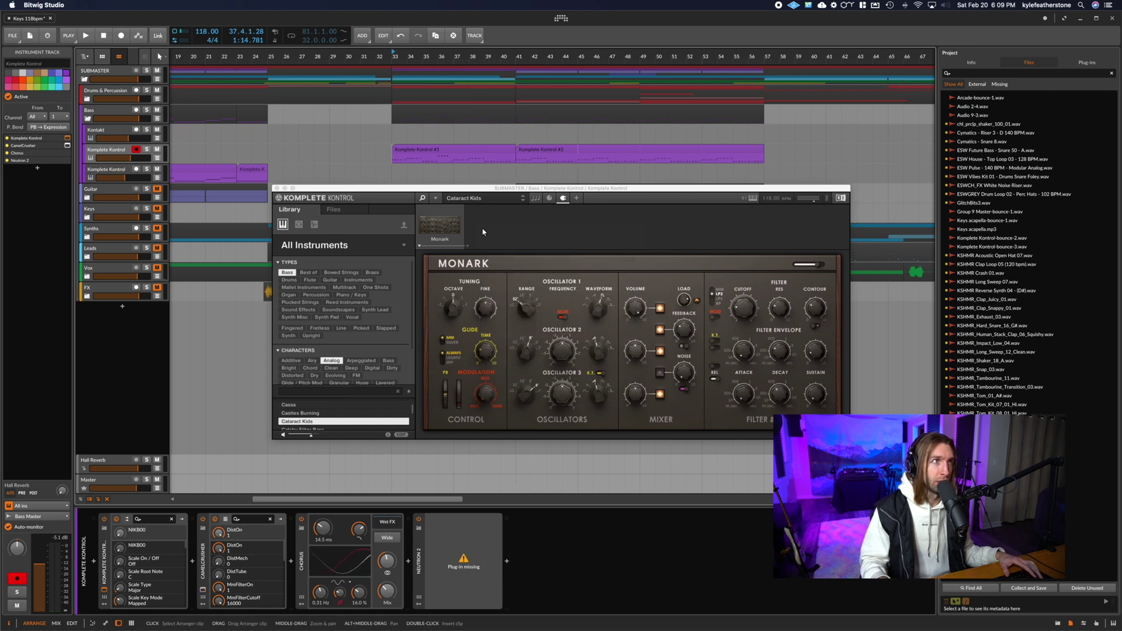
click(277, 187)
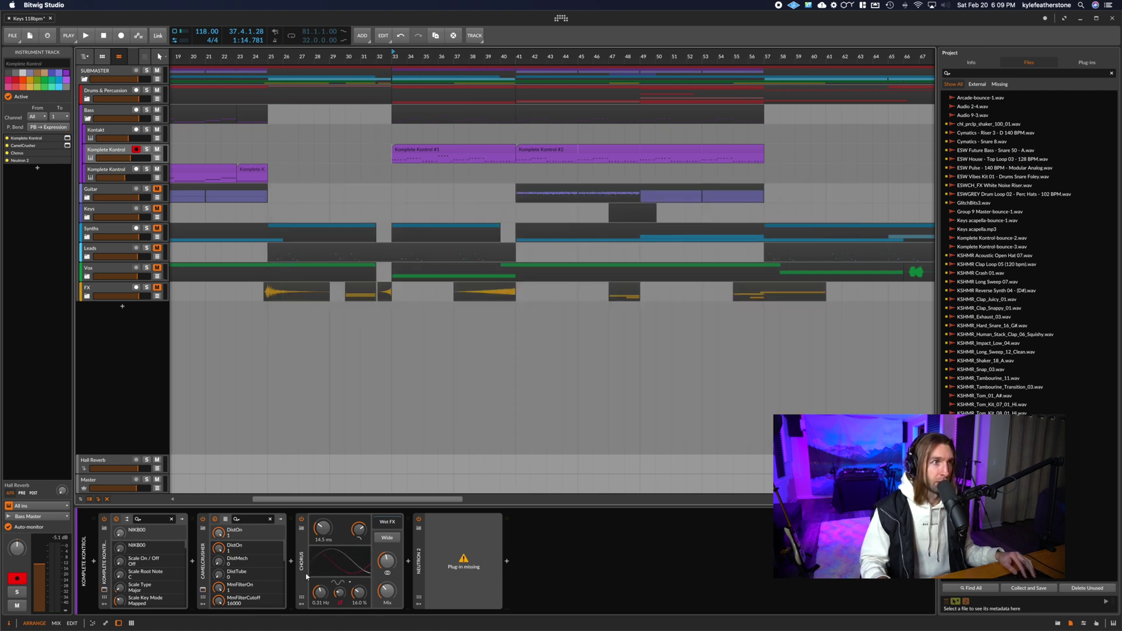
click(425, 575)
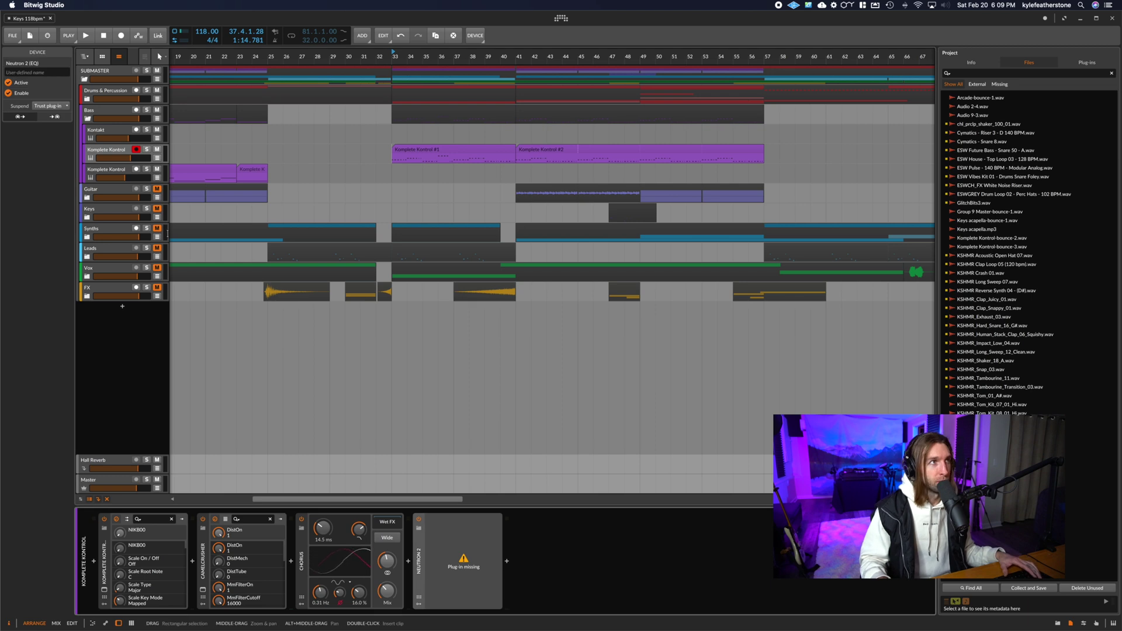
- Select the Bass group to show its Kickstart device and play the bass from bar 33
scroll(515, 136, right, 2)
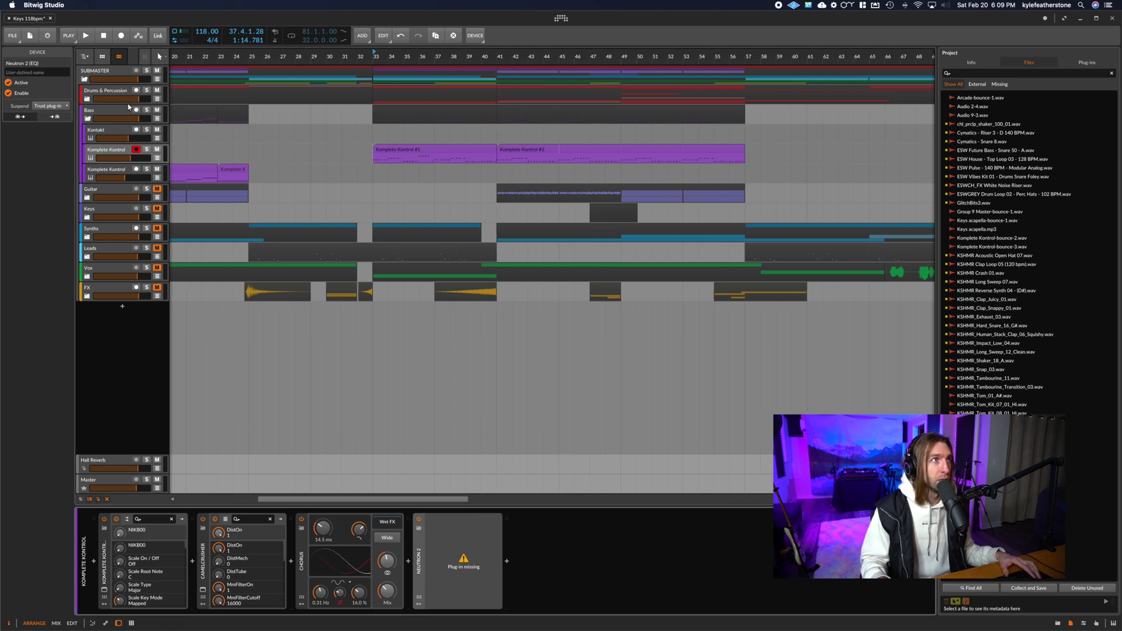
click(114, 132)
click(114, 121)
key(space)
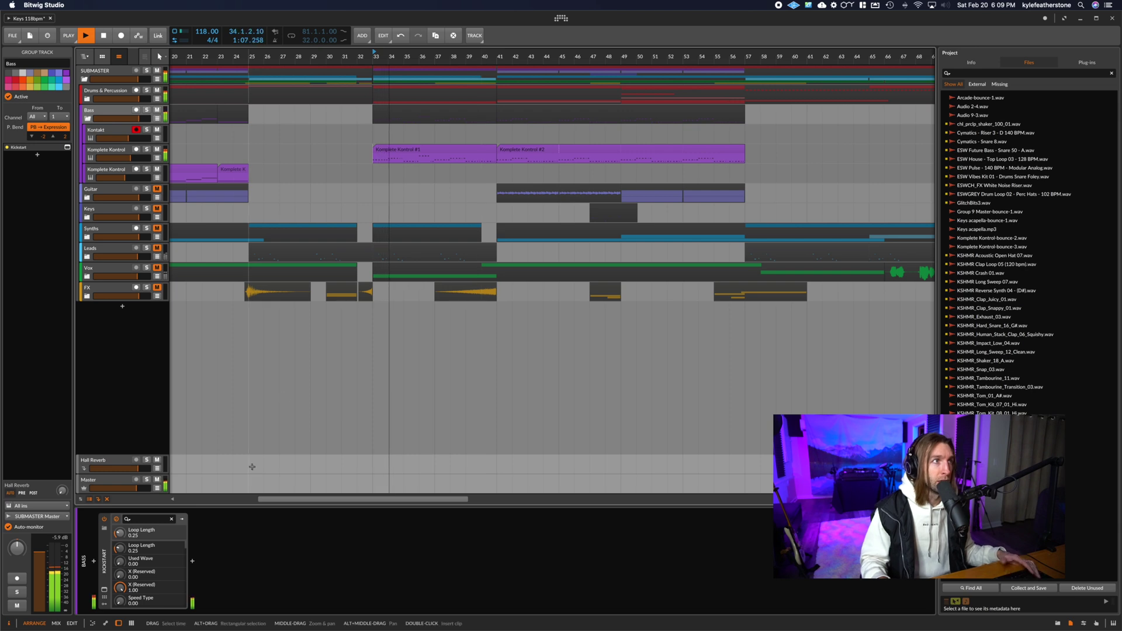
key(space)
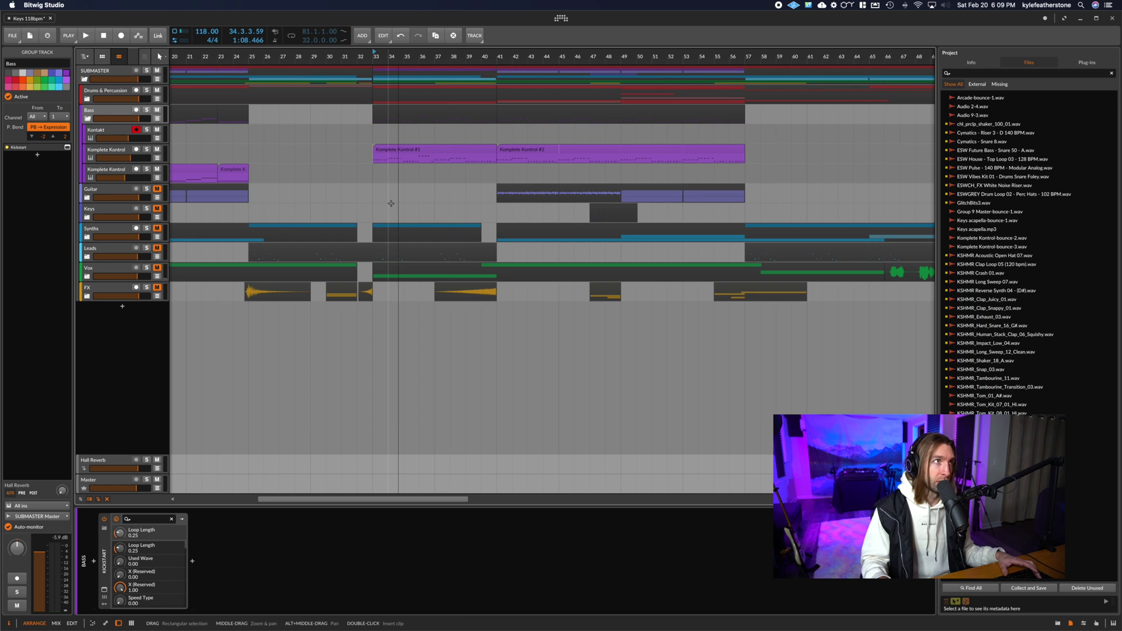
- Play the second Komplete Kontrol bass clip from bar 41
scroll(391, 204, right, 10)
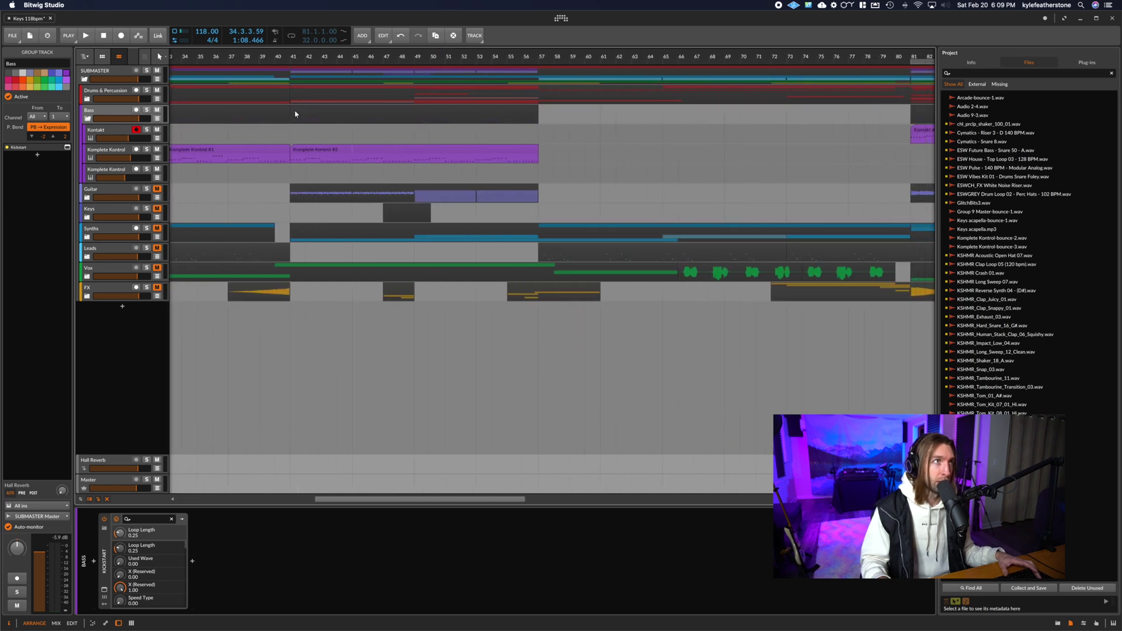
scroll(335, 204, left, 6)
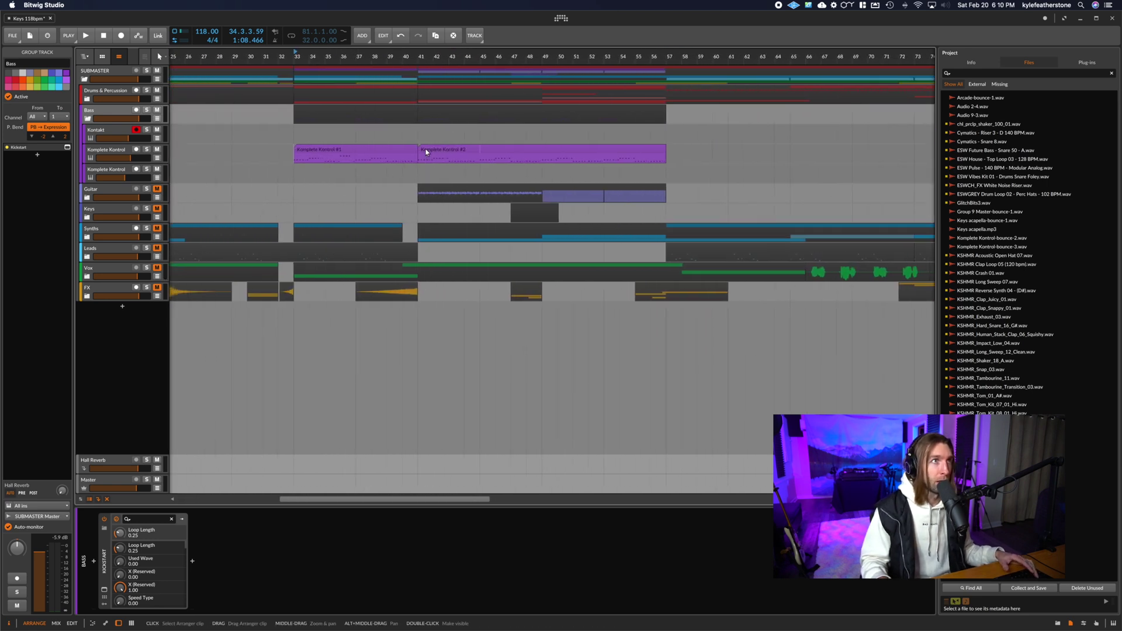
click(421, 159)
key(space)
scroll(444, 167, right, 3)
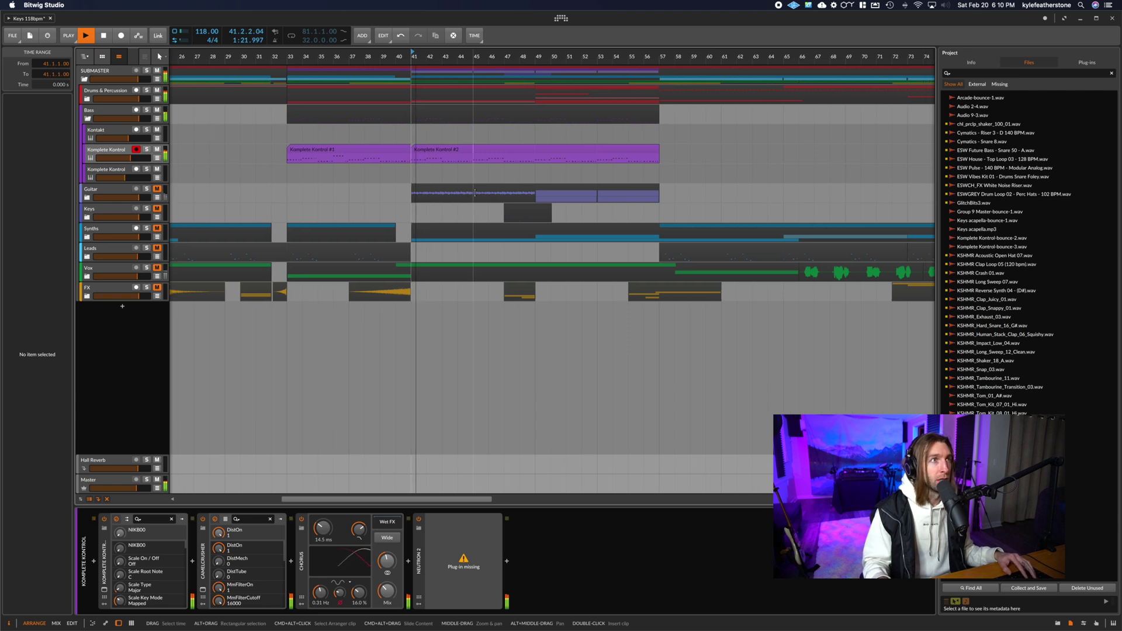
- Play from bar 81, solo the Kontakt bass track and show the main page of its Substance instrument
scroll(514, 175, right, 15)
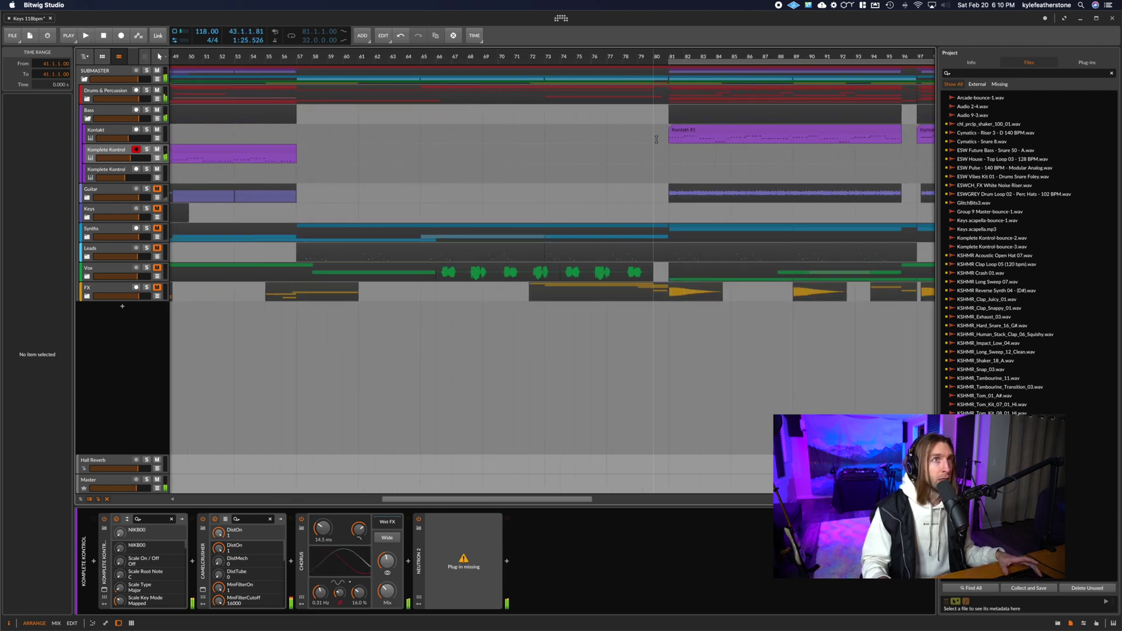
scroll(611, 113, right, 10)
key(space)
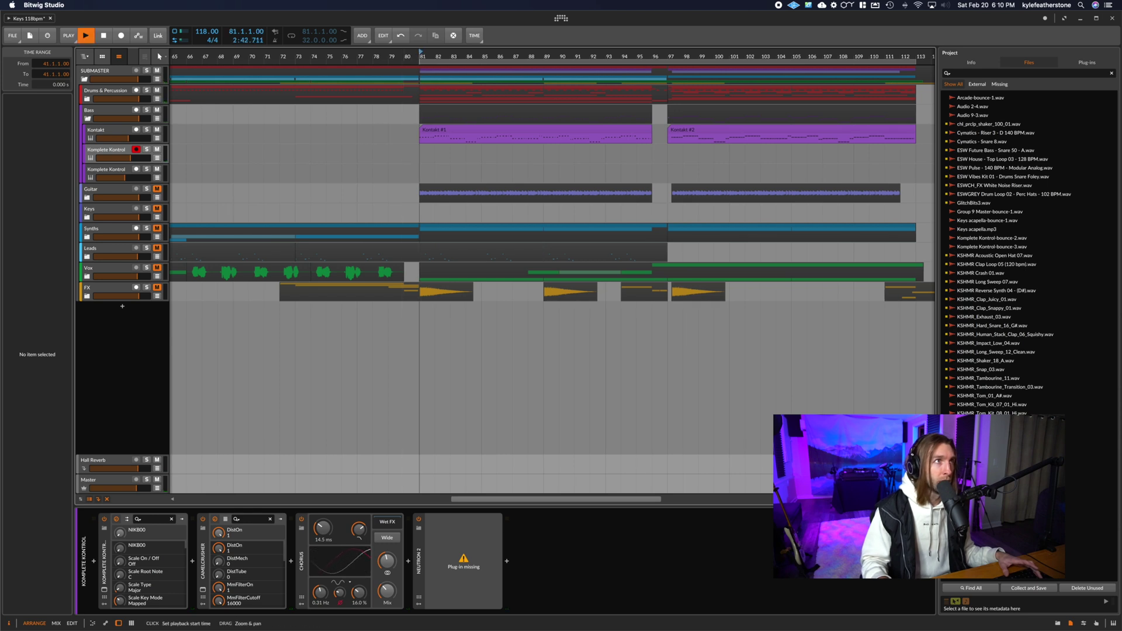
click(126, 131)
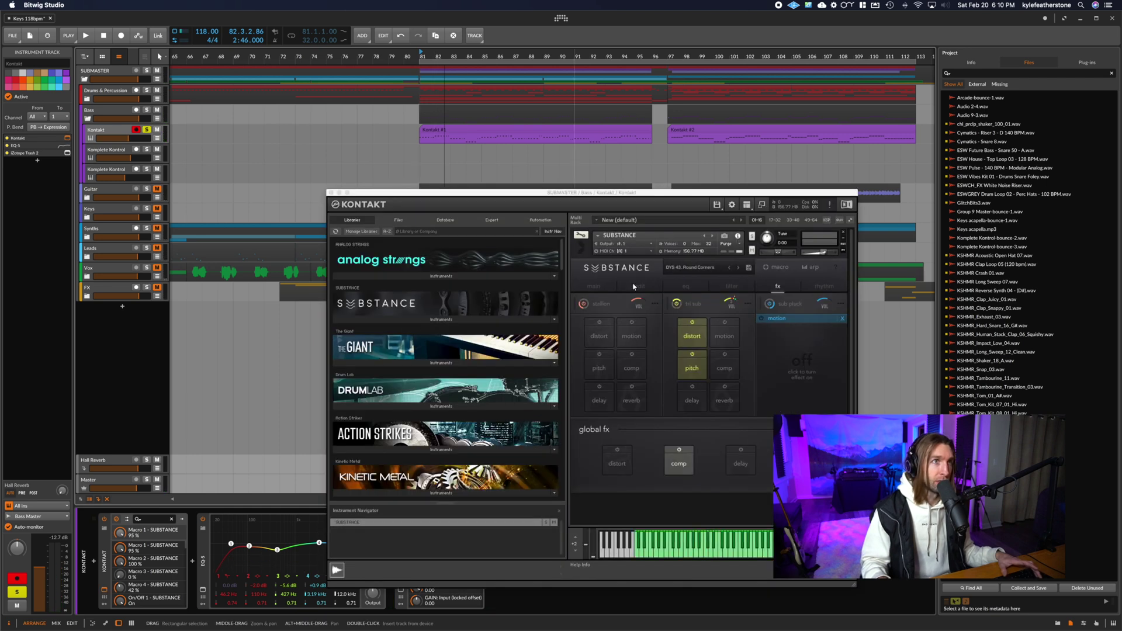
click(595, 286)
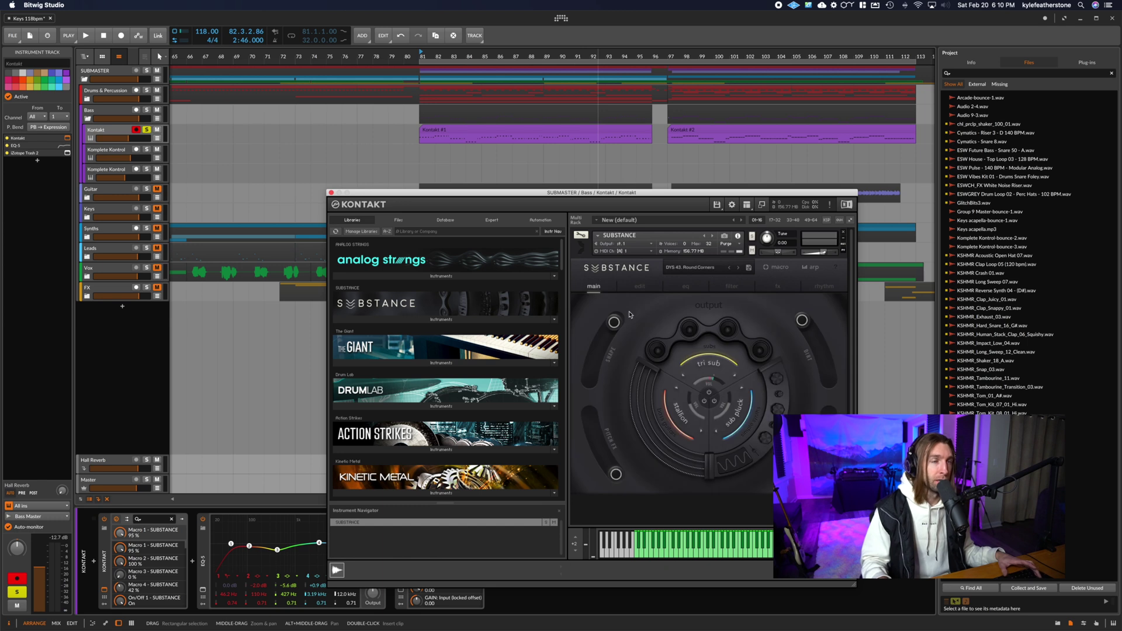
- Close the Kontakt window and play the soloed Kontakt bass from bar 81
drag(619, 194, 562, 115)
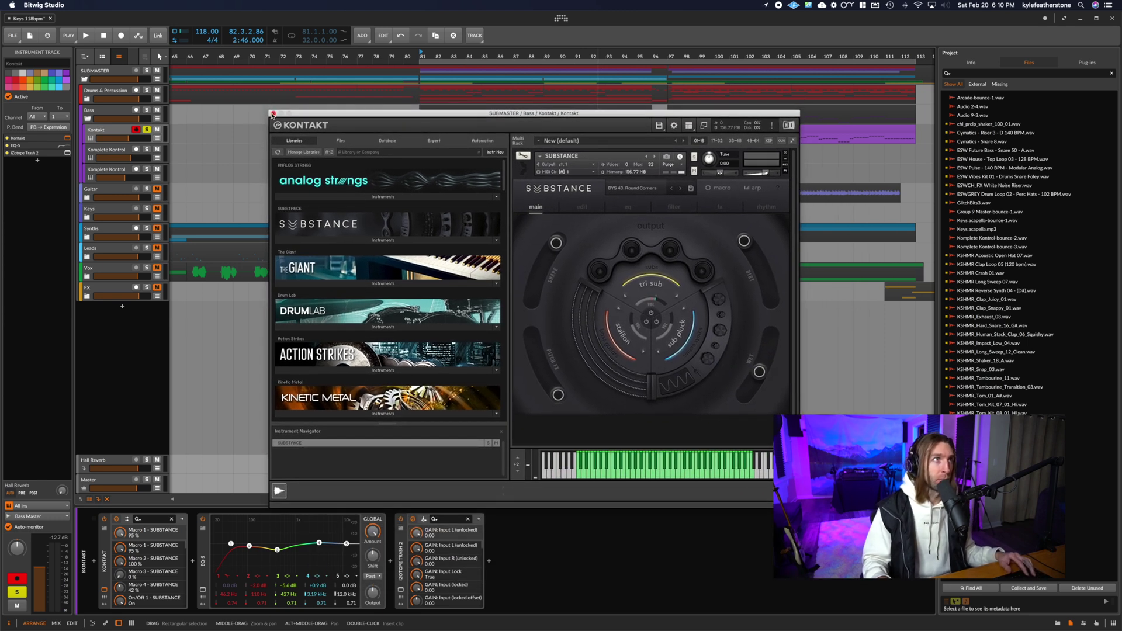
click(273, 113)
key(space)
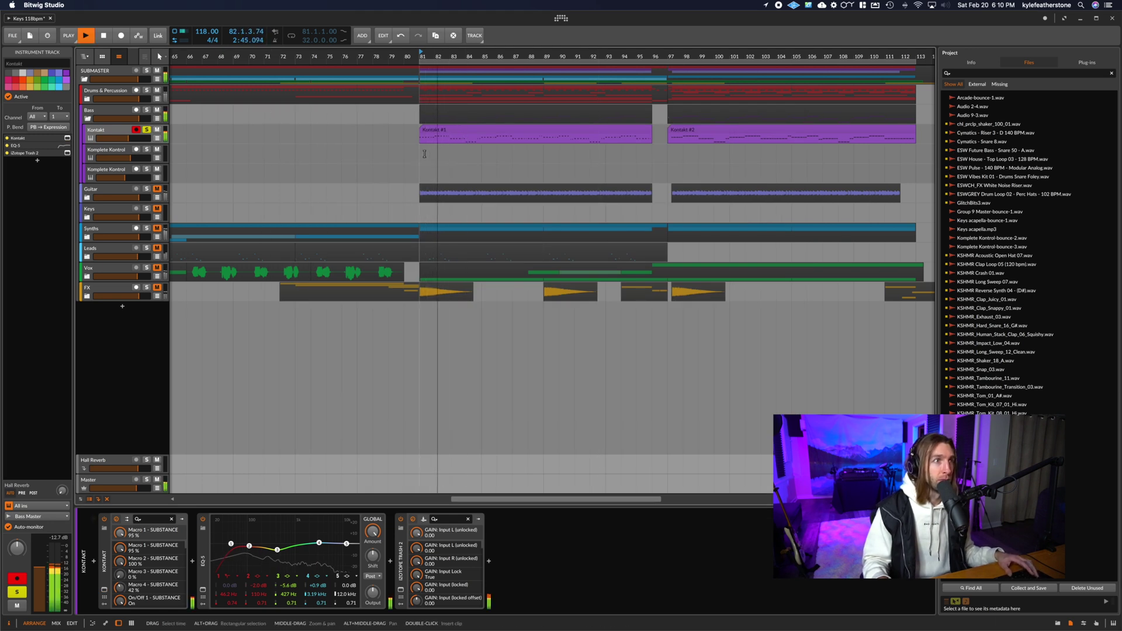
key(space)
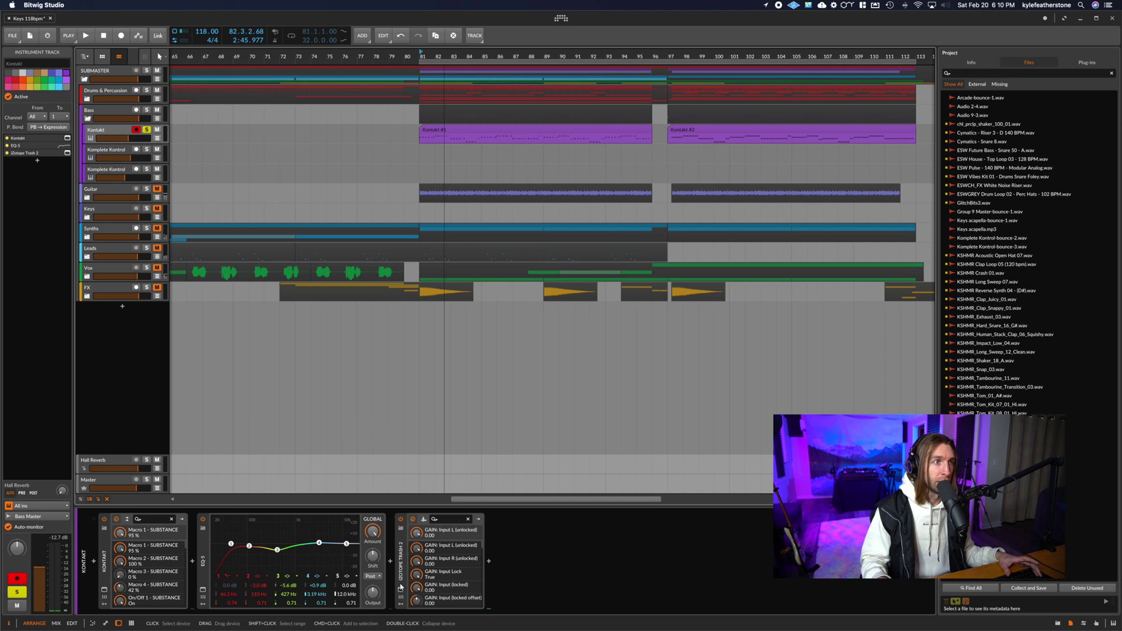
- Inspect the Kontakt bass's iZotope Trash 2 effect and its Subtle presets, declining to reopen Updater's windows, and close the plug-in
click(401, 590)
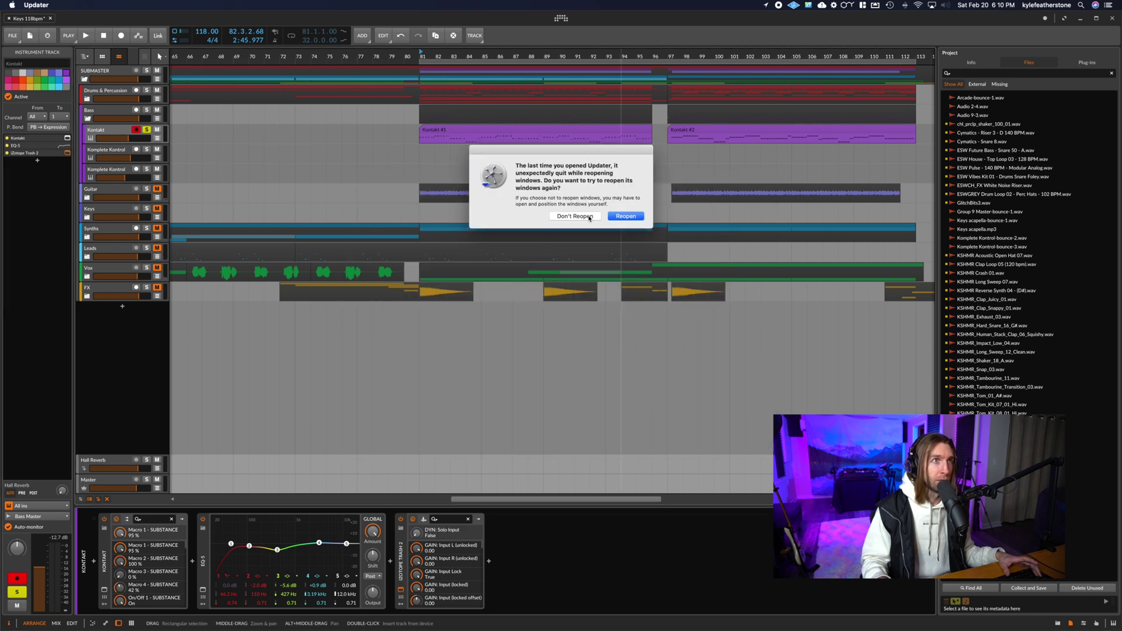
click(588, 217)
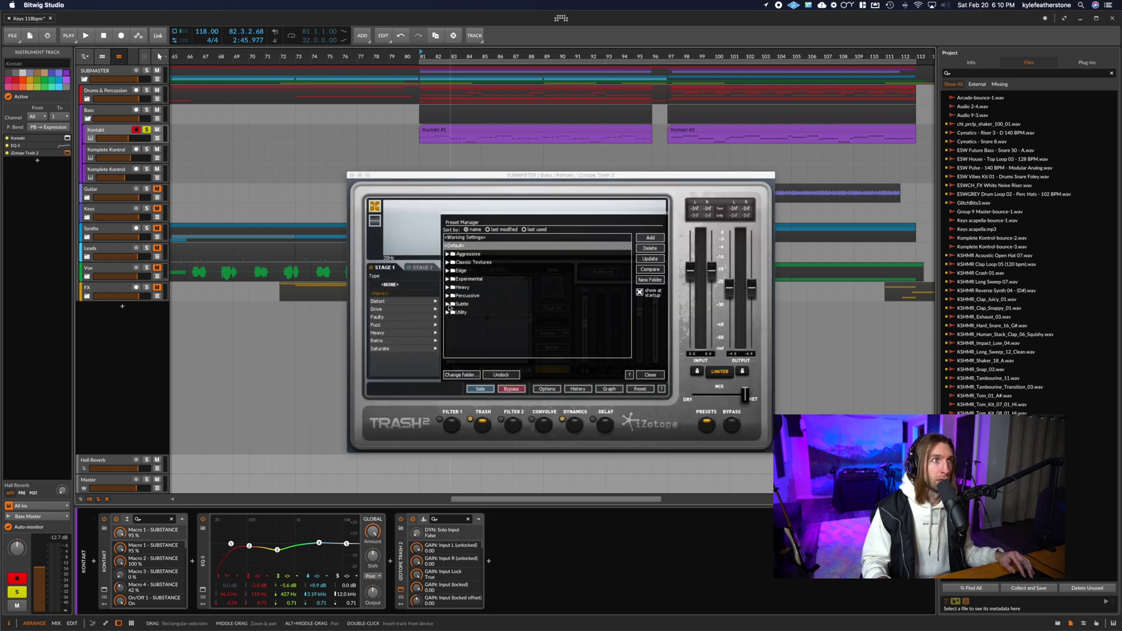
click(447, 304)
scroll(467, 297, down, 1)
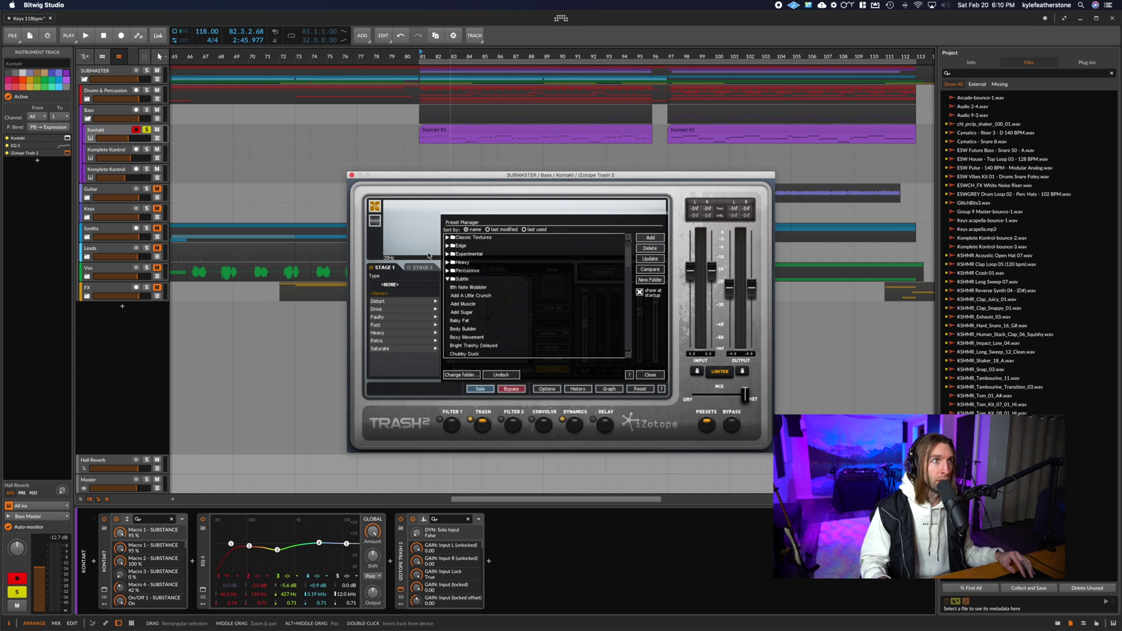
click(352, 175)
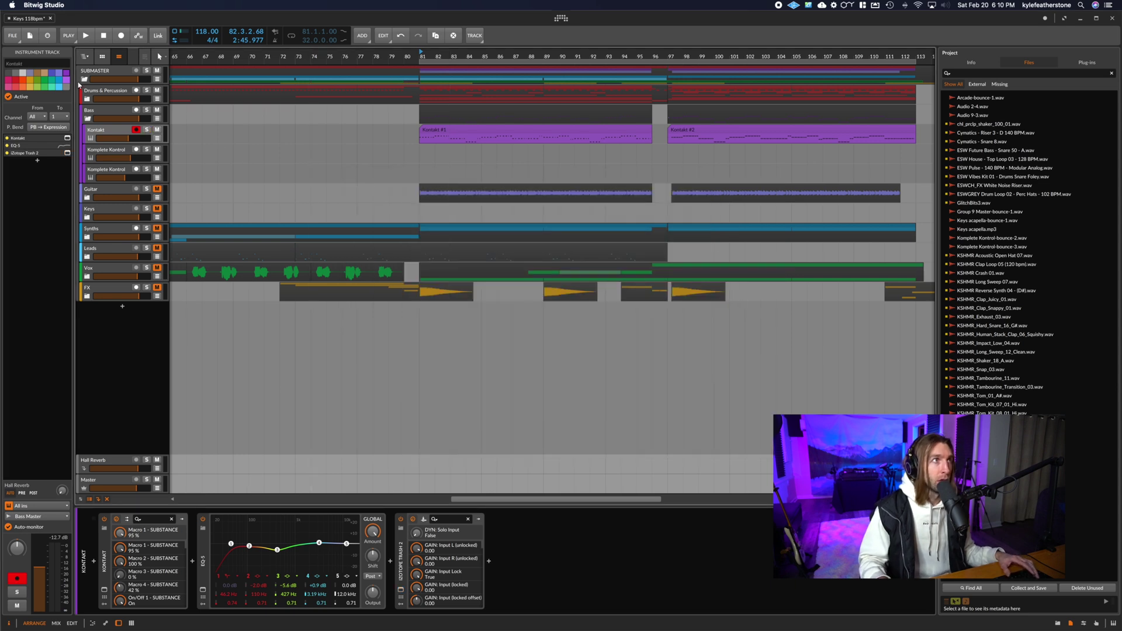
- Collapse the Bass group and play the song from bar 1 with the Guitar group unmuted, ignoring the Updater crash notice
click(87, 117)
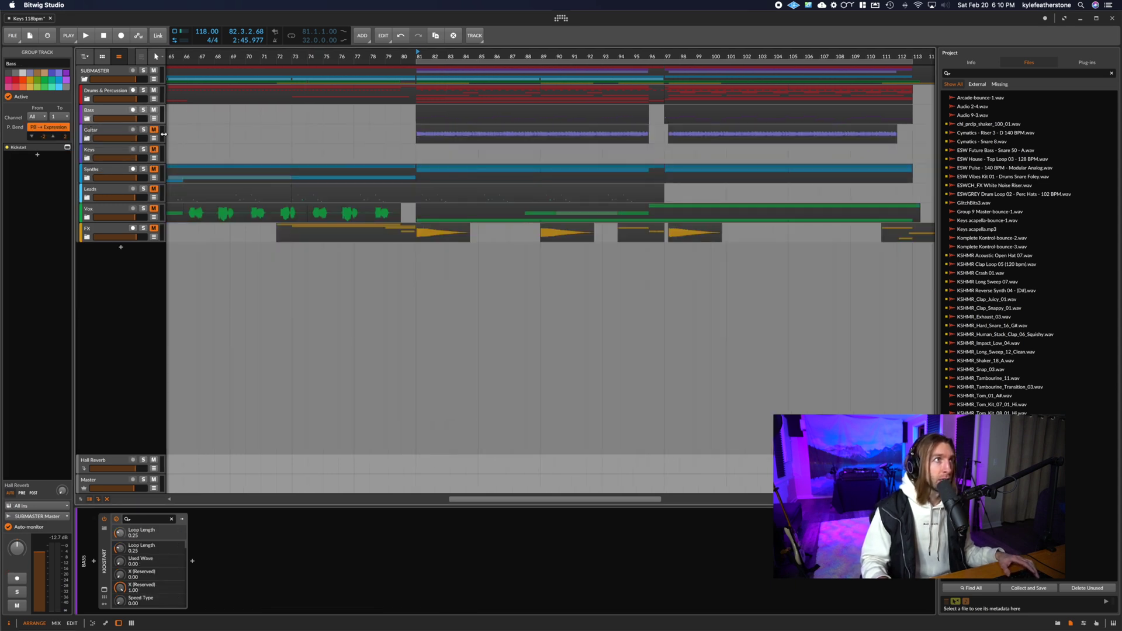
key(shift+z)
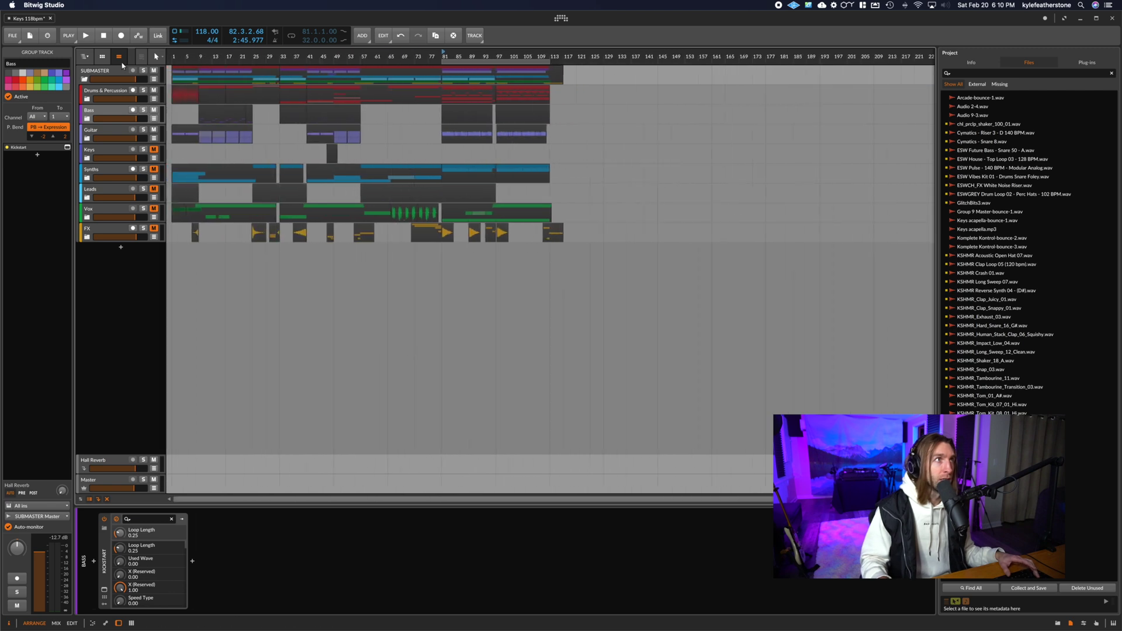
key(space)
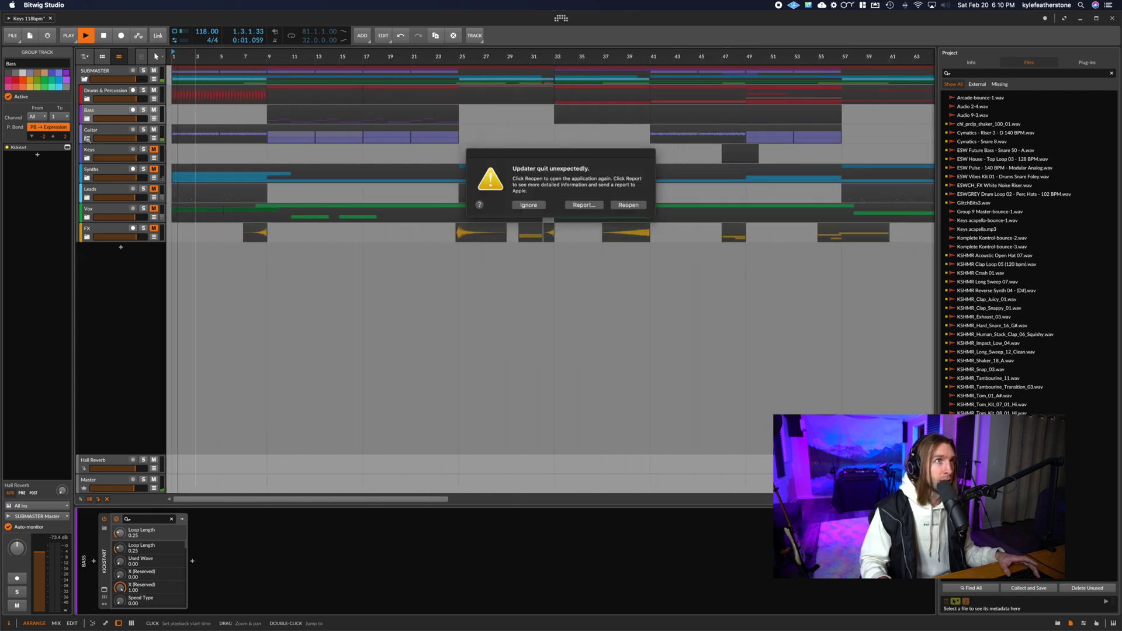
click(530, 207)
key(space)
- Select the first clip on the Audio 2 guitar track and play it from bar 1
click(209, 169)
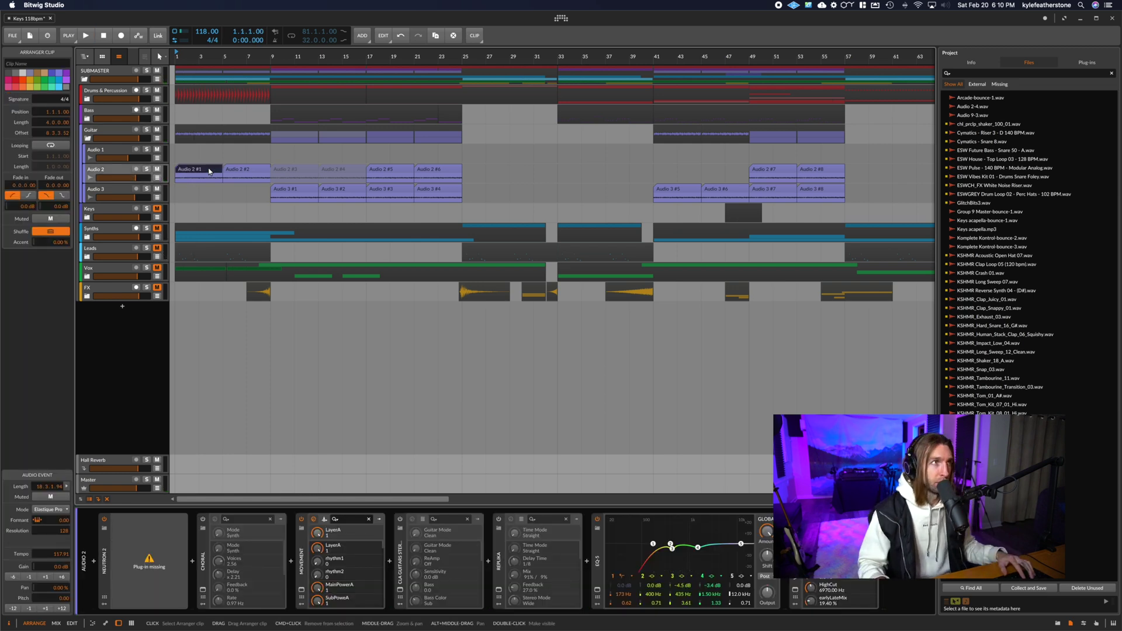
key(space)
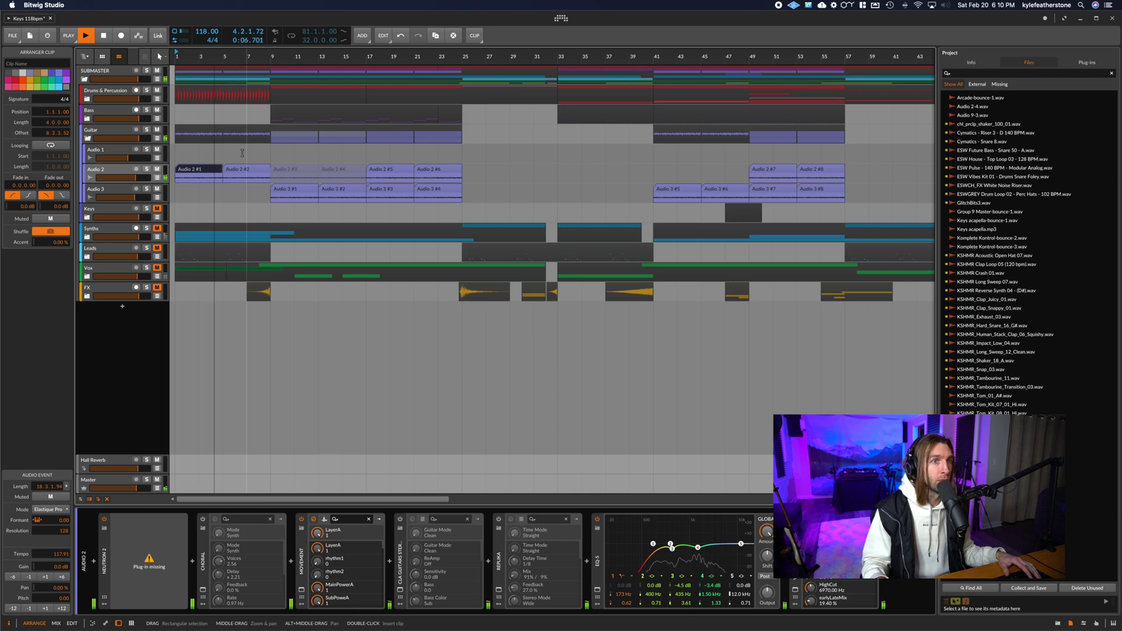
key(space)
- Show Audio 2's Movement effect and switch it off and on again while playing from bar 5
click(302, 591)
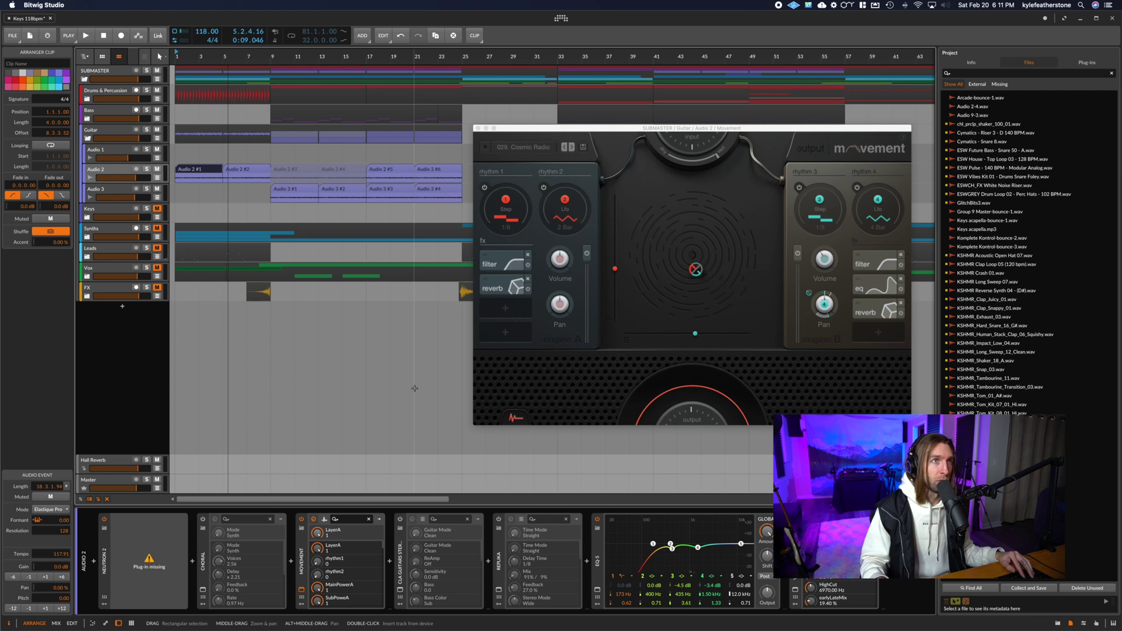
drag(611, 134, 580, 149)
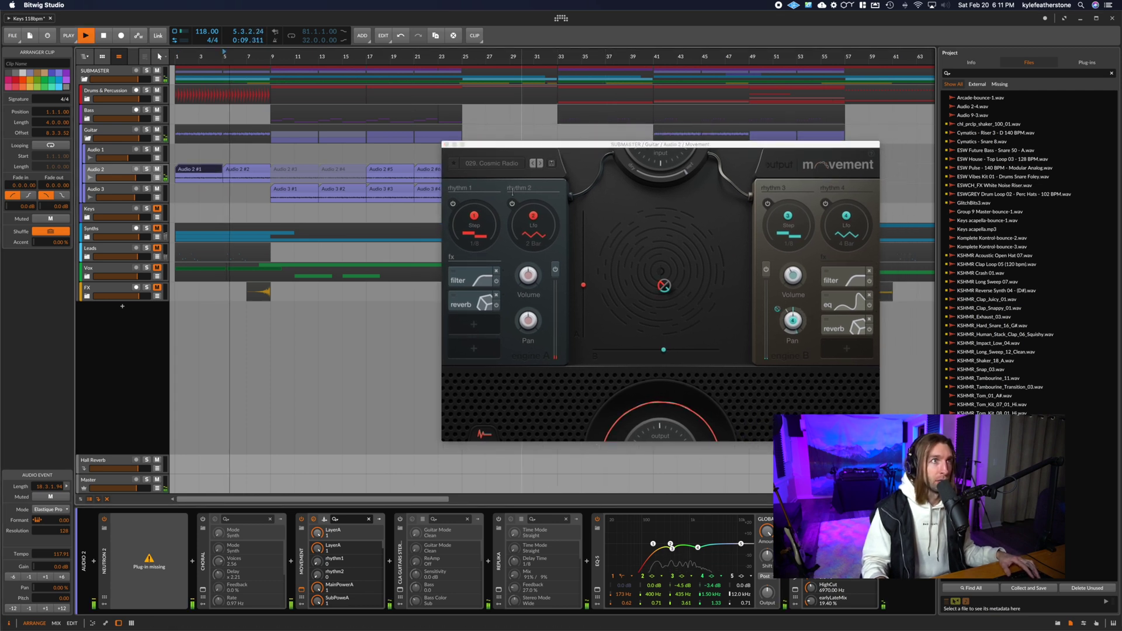
click(302, 519)
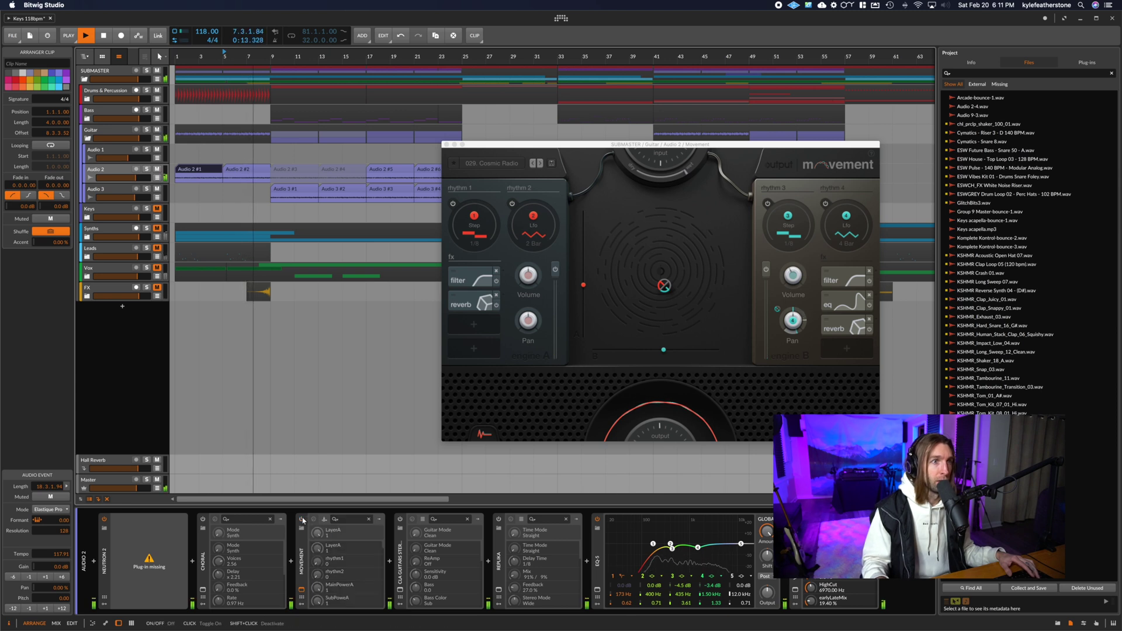
click(301, 519)
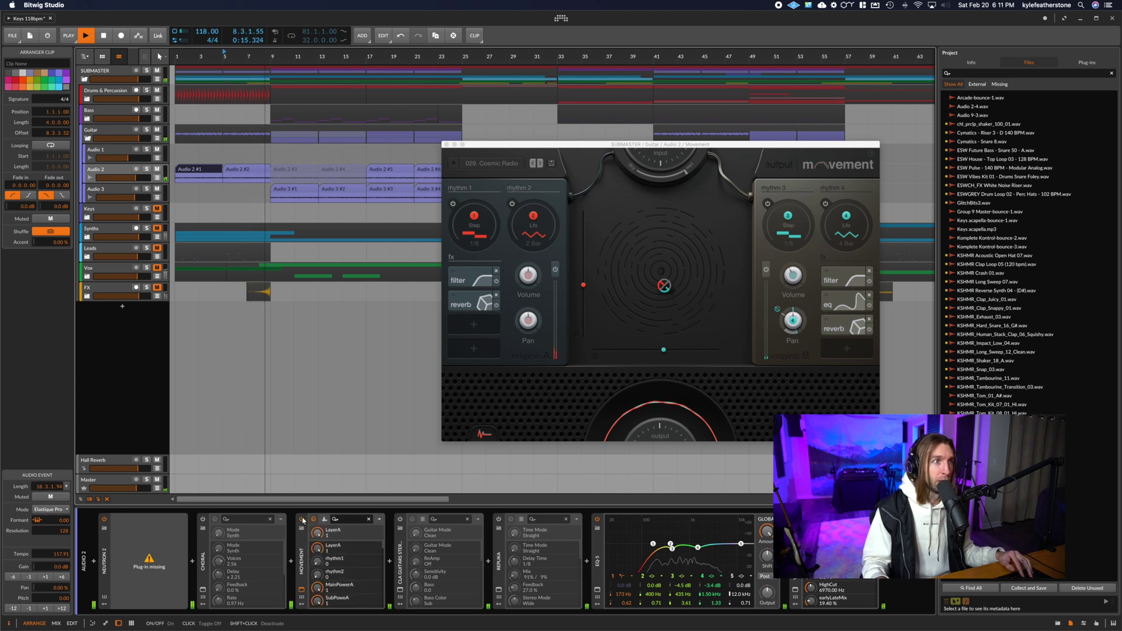
- Reveal Audio 2's Movement On/Off automation lane and delete the track's disabled Choral, CLA Guitars and Replika devices
click(206, 566)
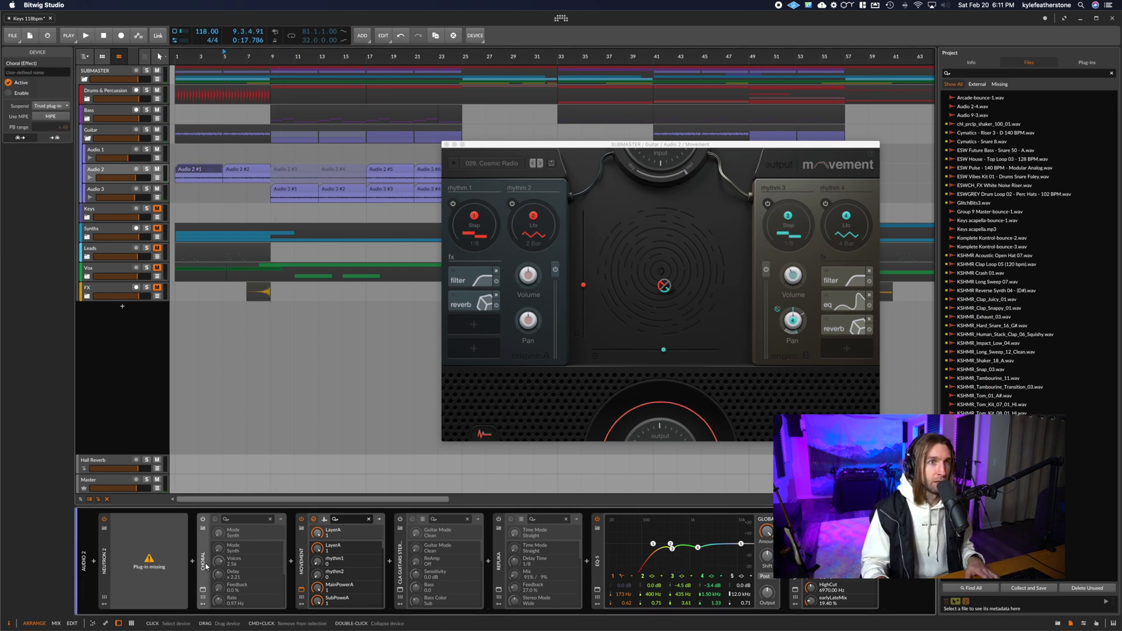
click(158, 179)
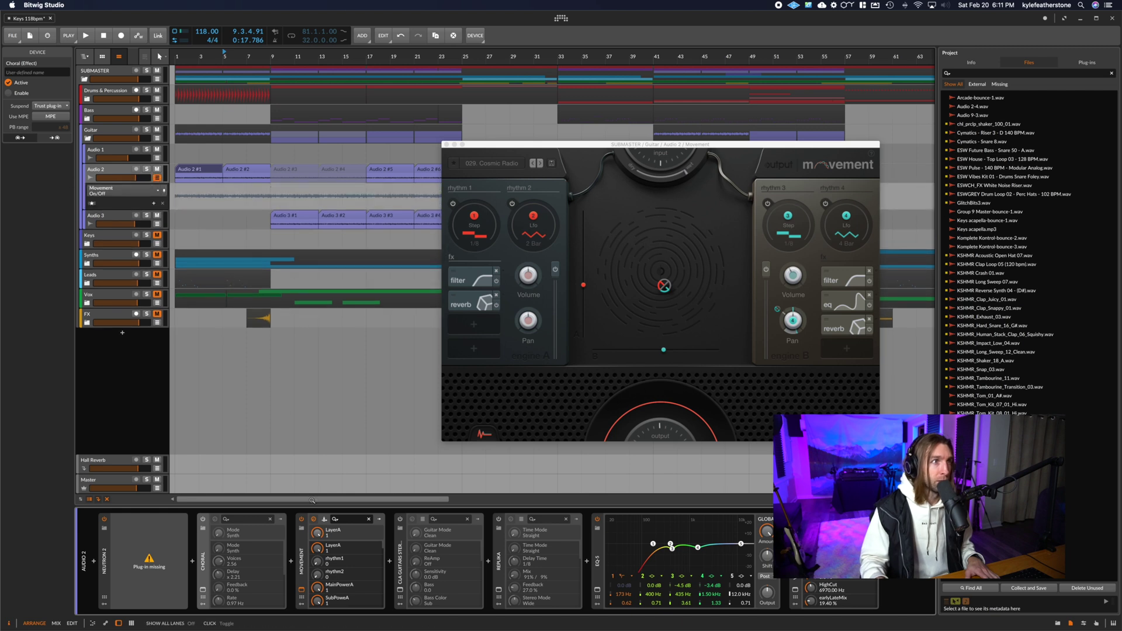
key(Delete)
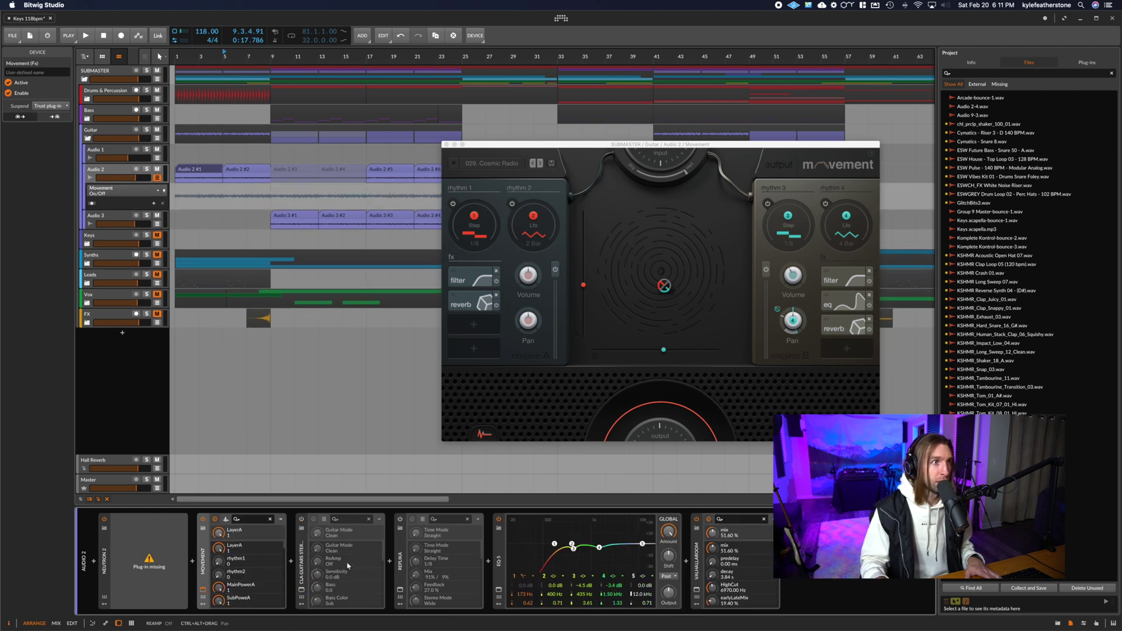
click(298, 565)
key(Delete)
key(Delete)
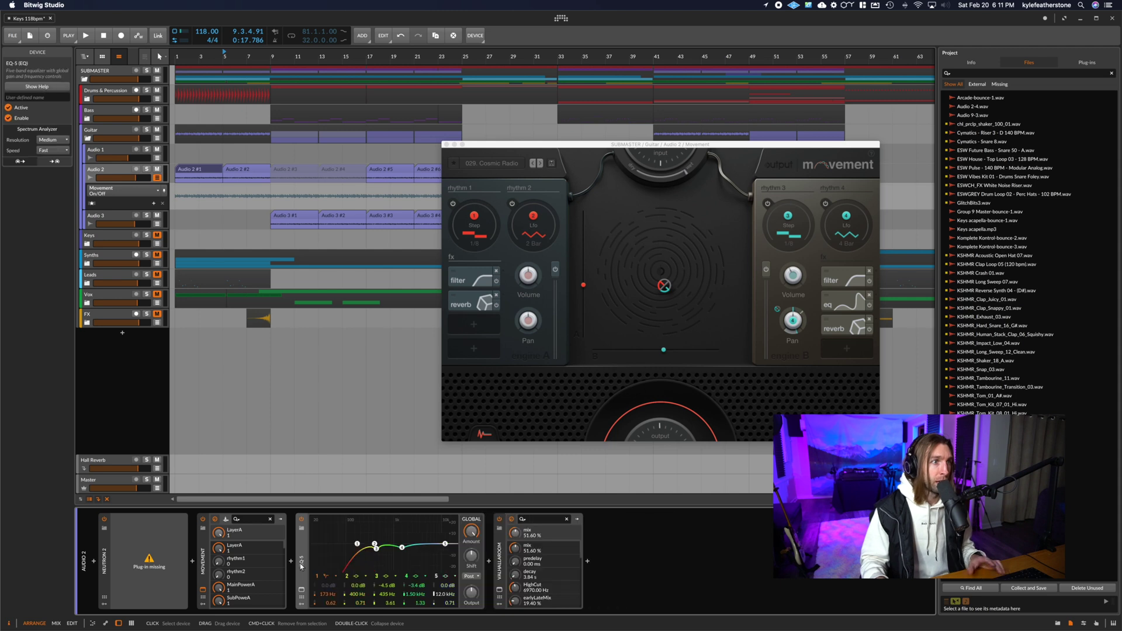
- Set the playback start to bar 9 and show Audio 3's Movement effect, closing Audio 2's Movement window
drag(271, 55, 207, 69)
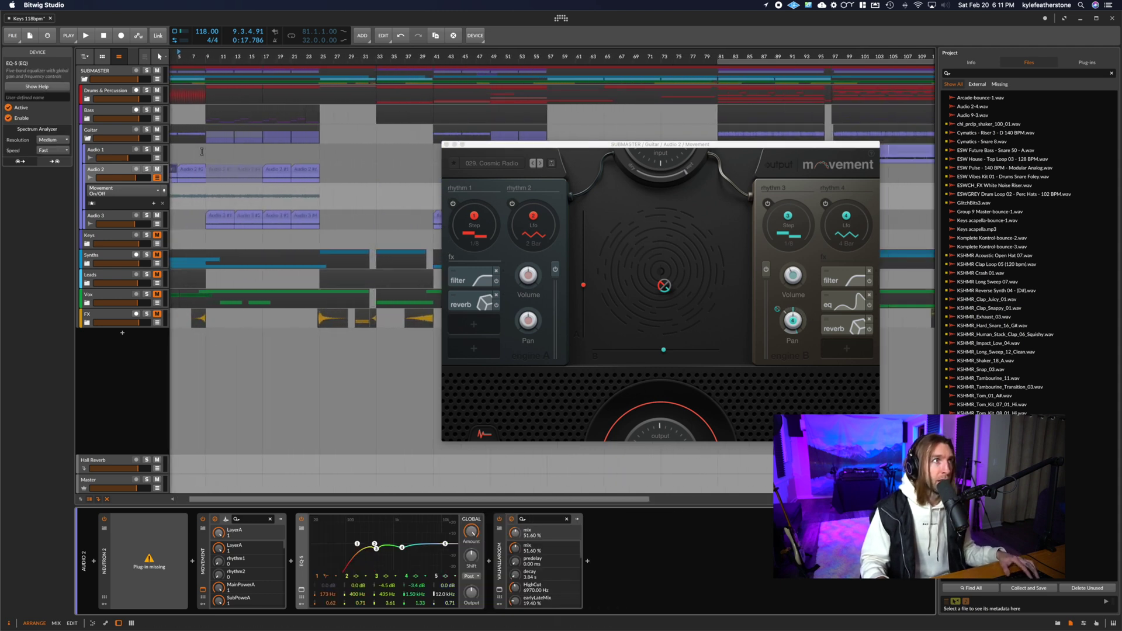
click(200, 232)
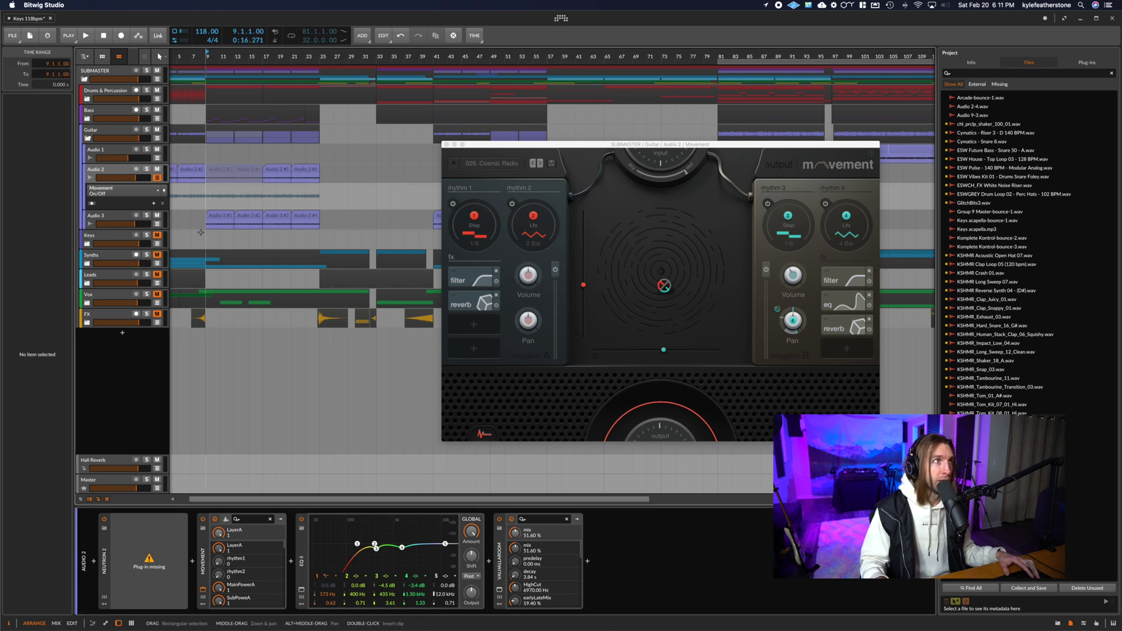
click(105, 217)
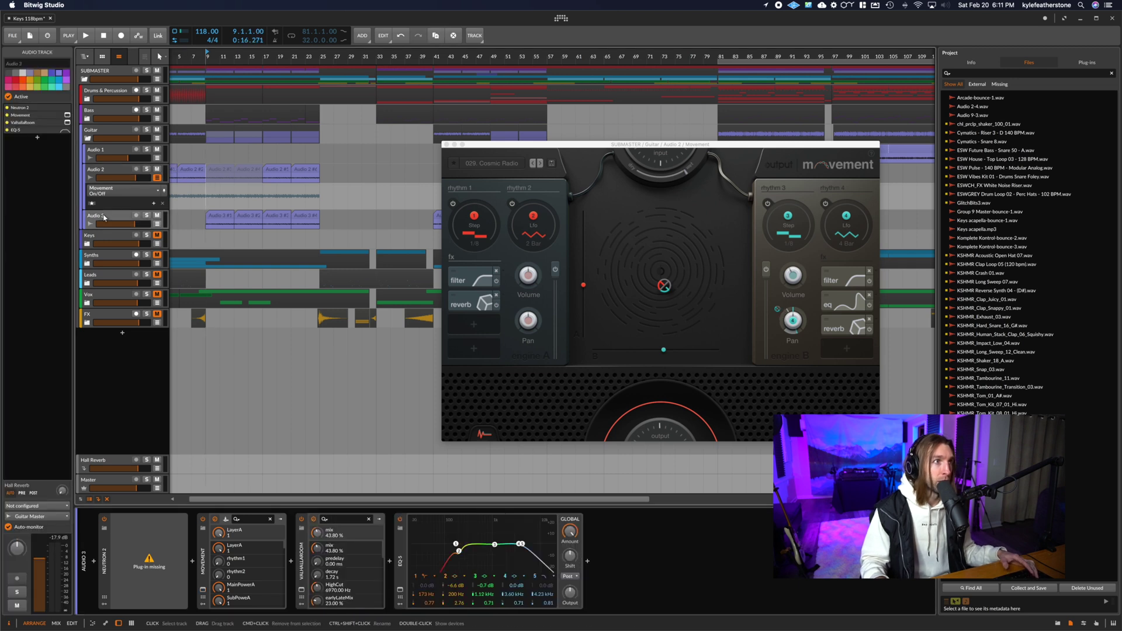
click(203, 590)
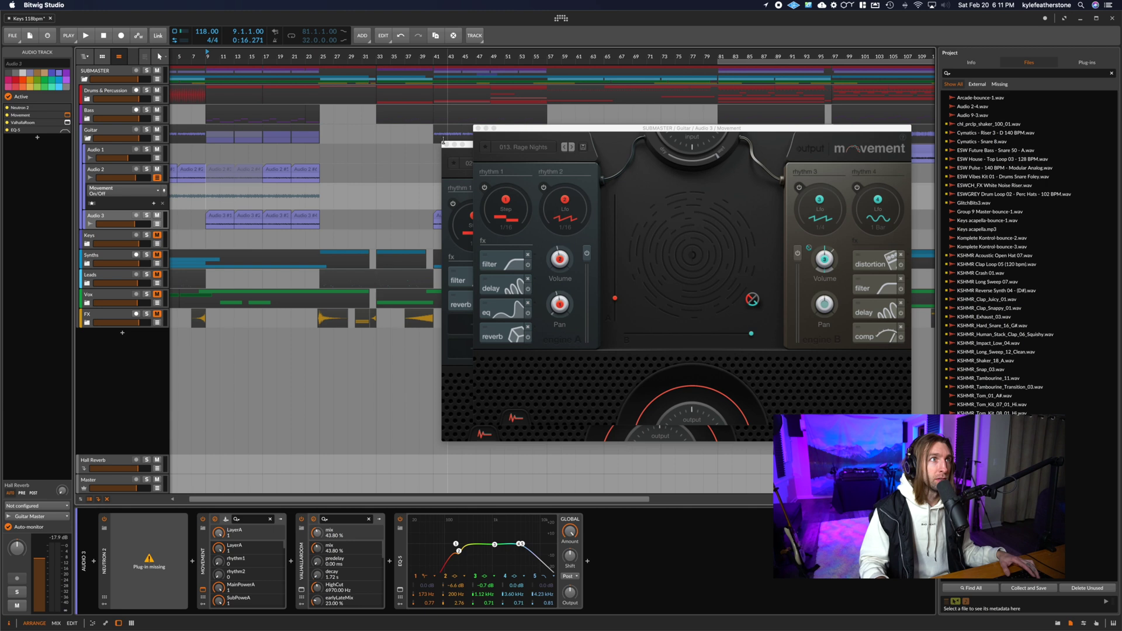
click(445, 144)
- Play Audio 3 soloed from bar 9, switching its Movement effect off and on again to compare the sound
click(205, 227)
key(space)
key(s)
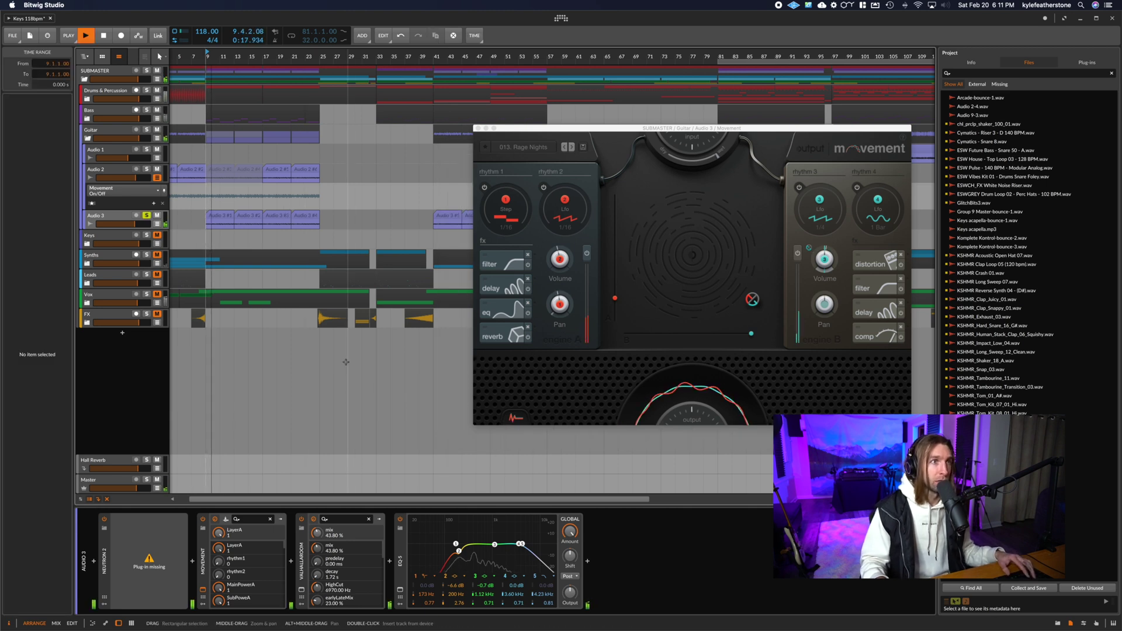
click(203, 519)
click(203, 519)
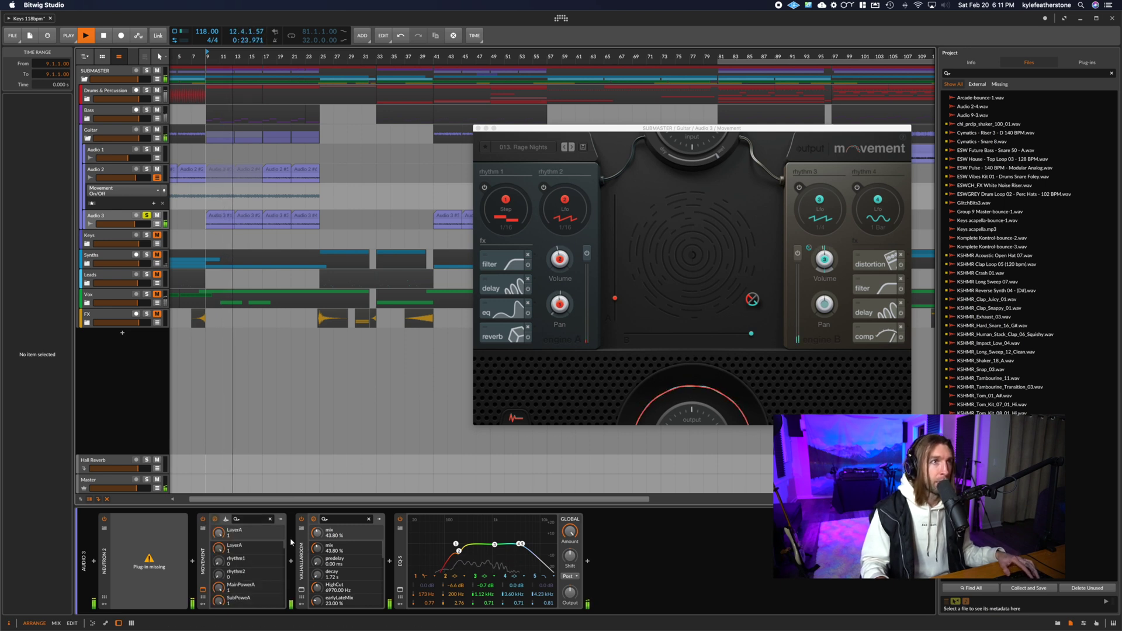
- Close the Movement window and play the guitars from bar 41 with Audio 3 unsoloed
click(478, 128)
key(space)
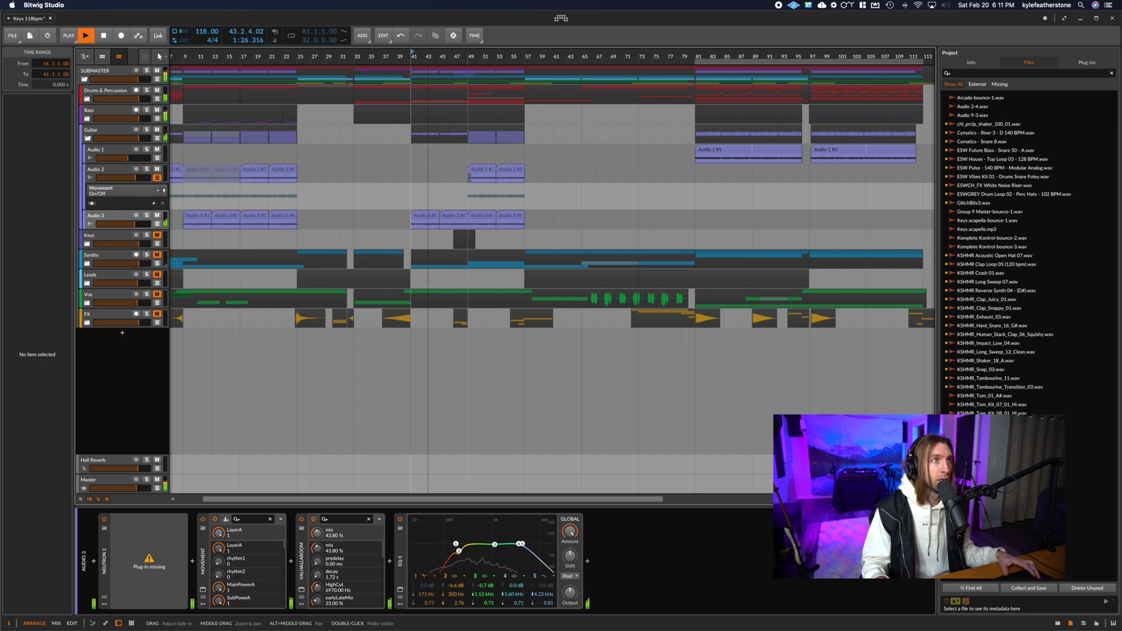
key(space)
- Play from bar 79 and solo the Audio 1 guitar track
scroll(470, 189, right, 10)
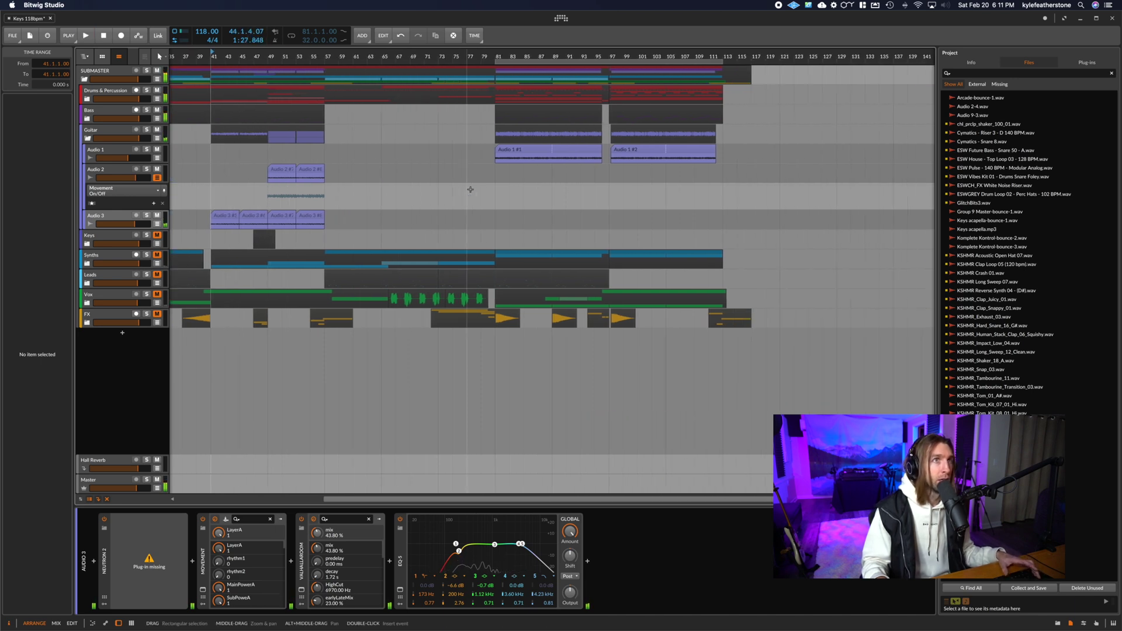
click(468, 157)
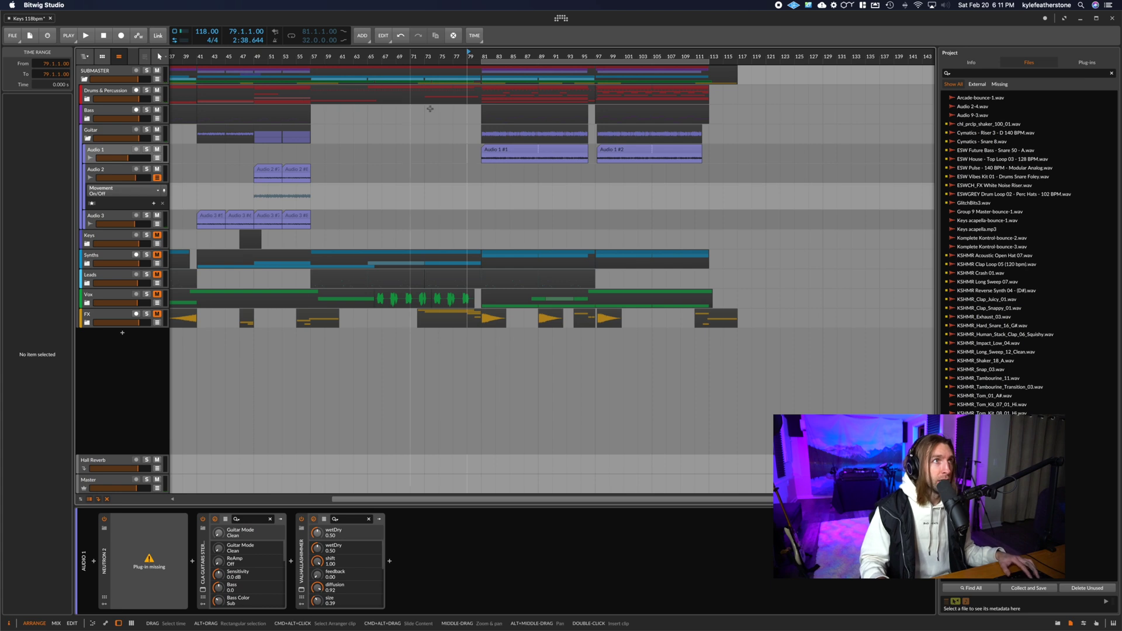
scroll(466, 56, up, 3)
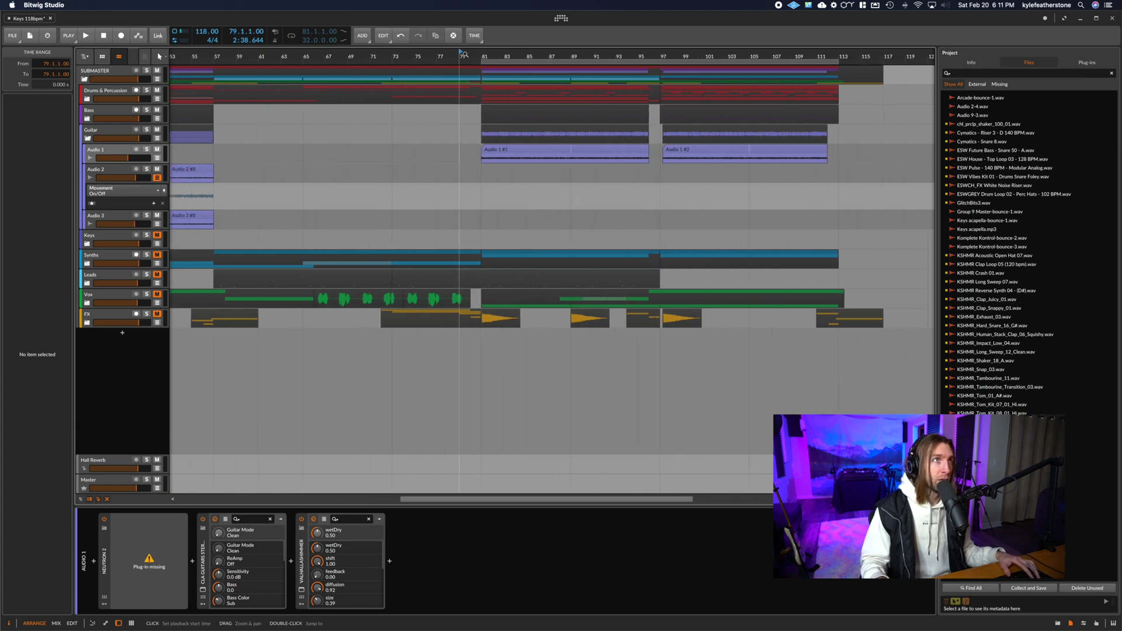
click(185, 435)
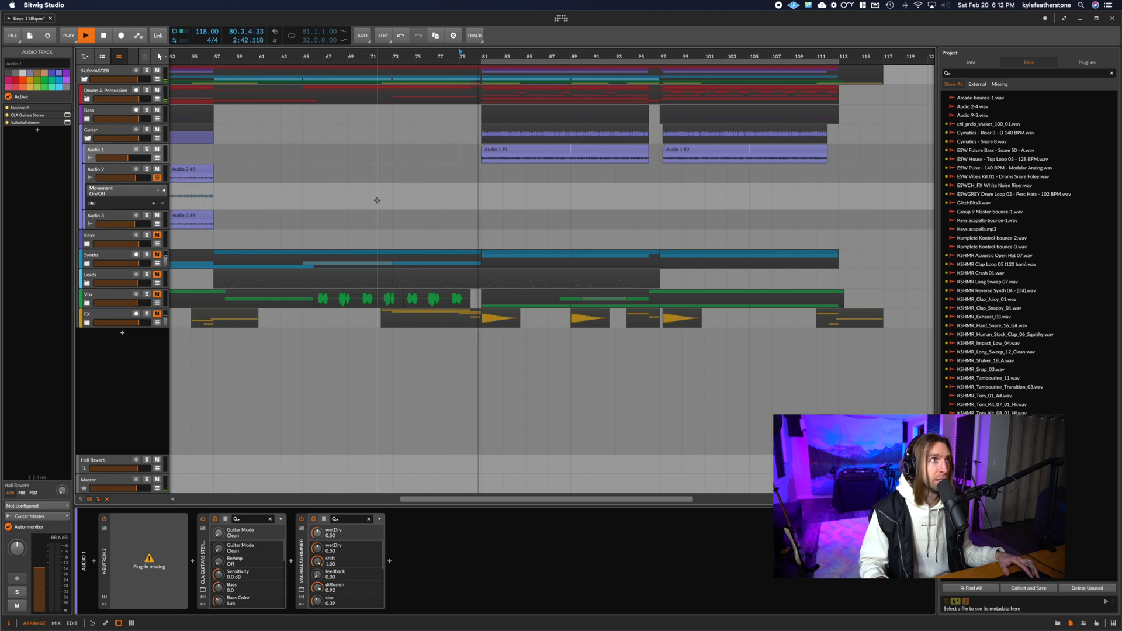
click(147, 149)
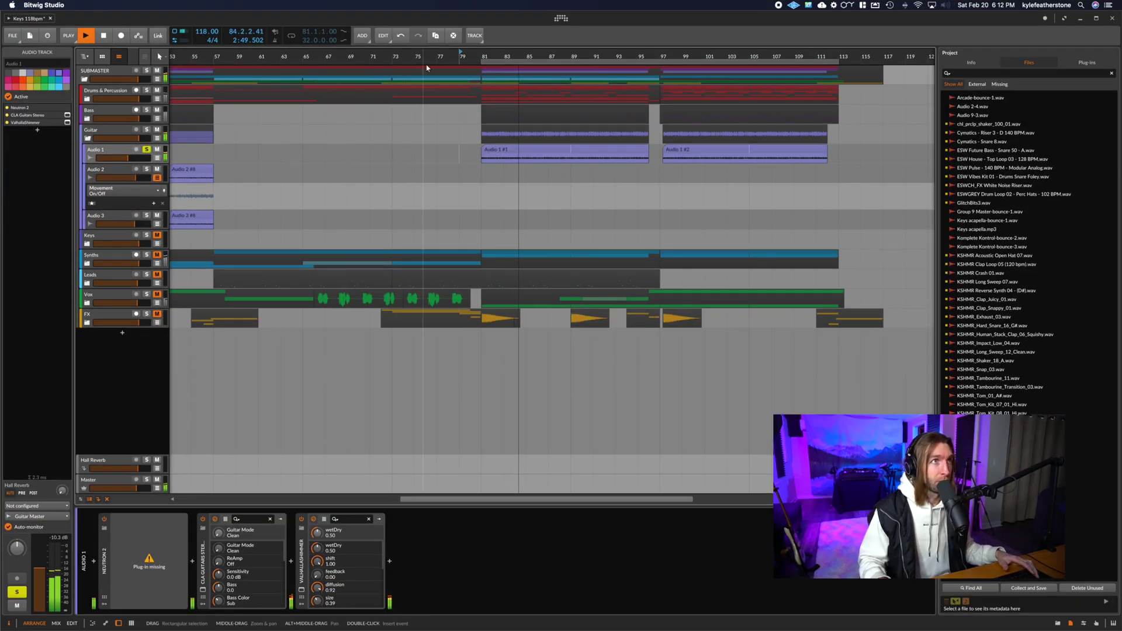
- Stop playback and show the CLA Guitars effect of the Audio 1 guitar track
drag(427, 58, 433, 233)
key(space)
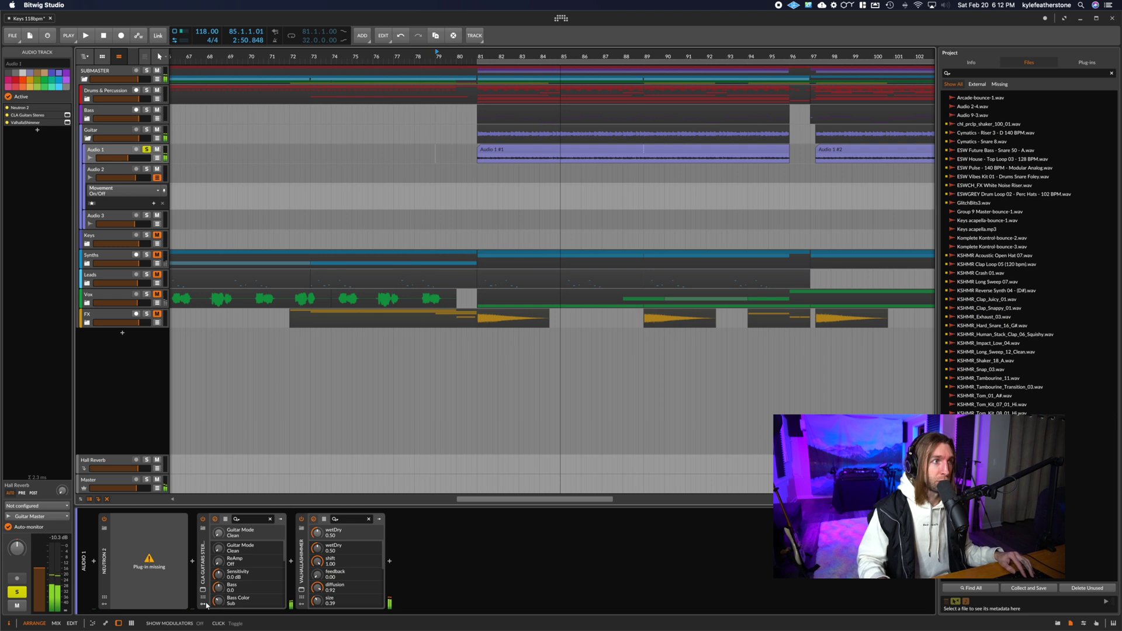
click(203, 590)
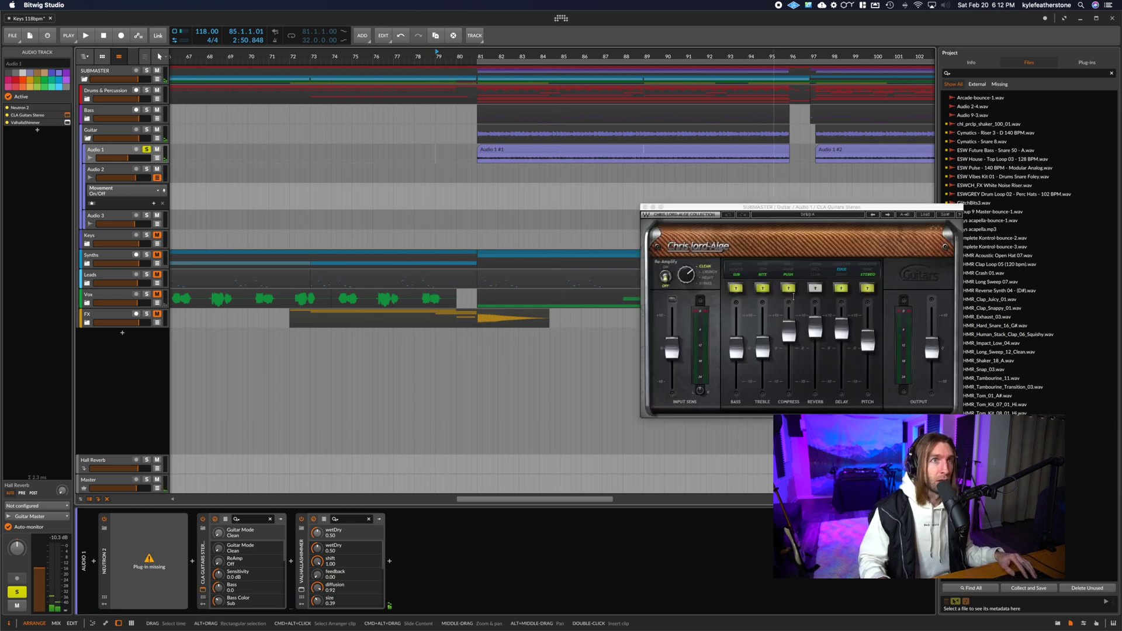
drag(809, 209, 724, 220)
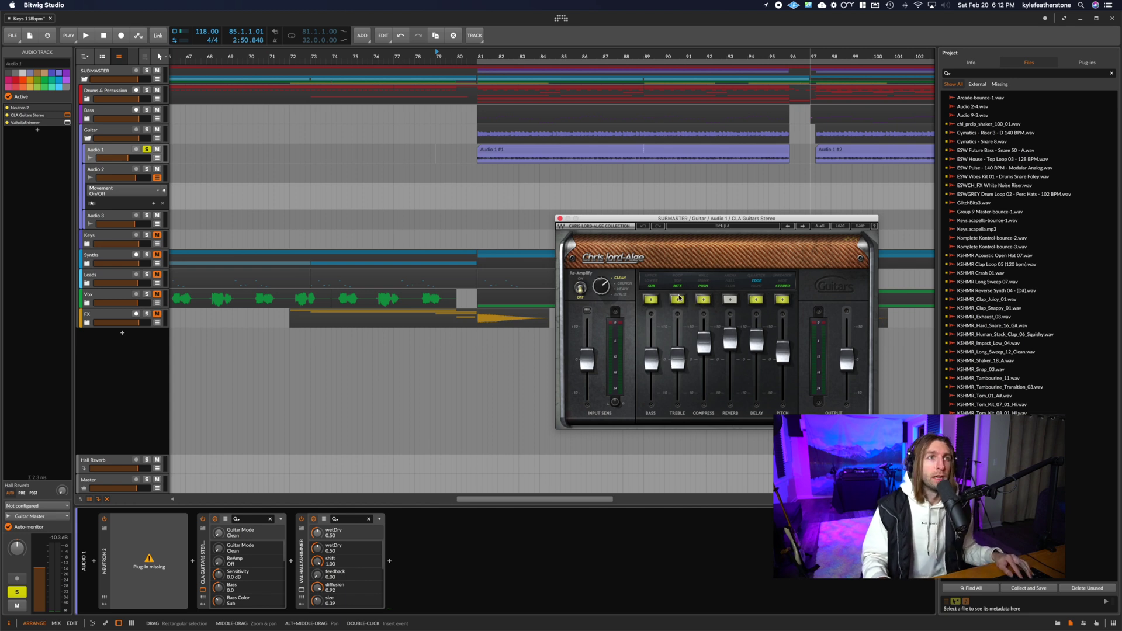
- Close the CLA Guitars window and show Audio 1's ValhallaShimmer reverb, playing the track from bar 81
click(560, 218)
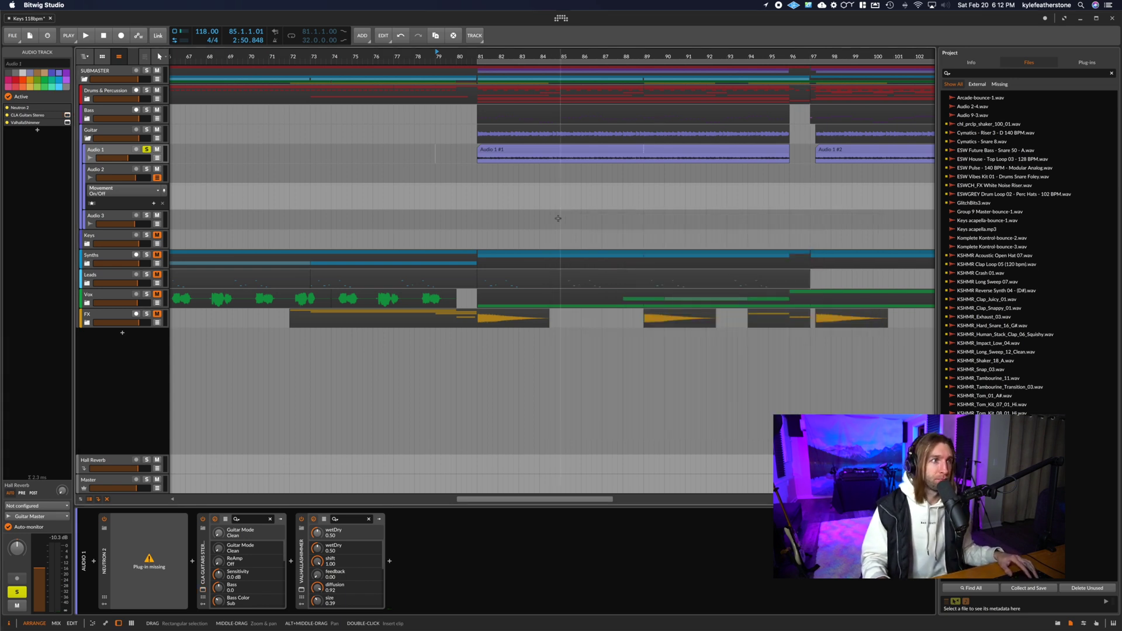
click(104, 566)
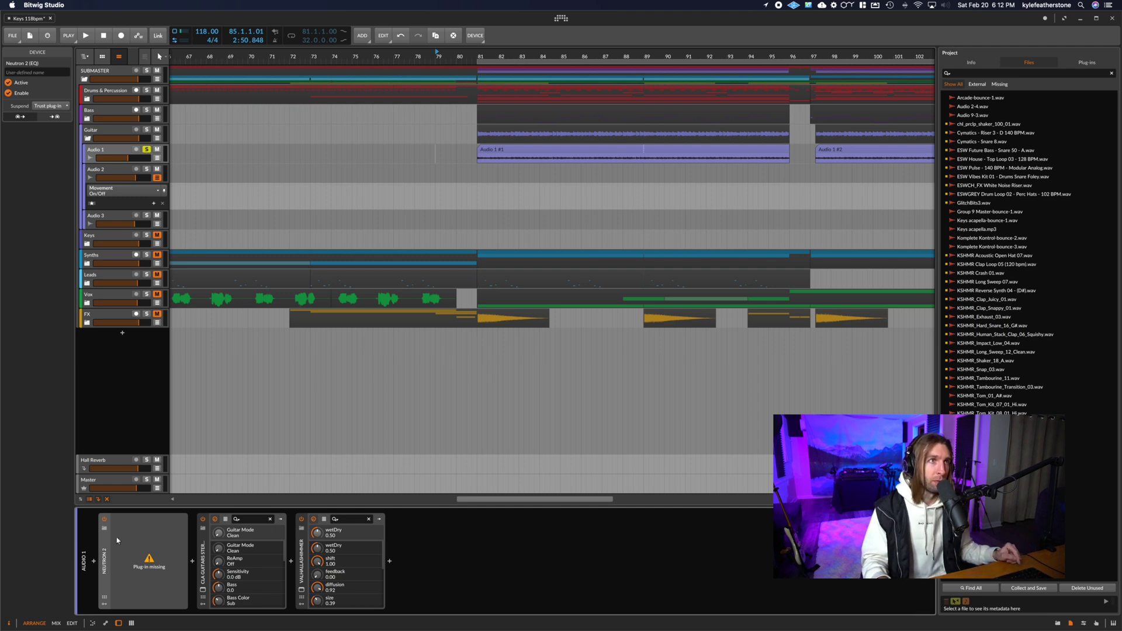
scroll(439, 483, right, 5)
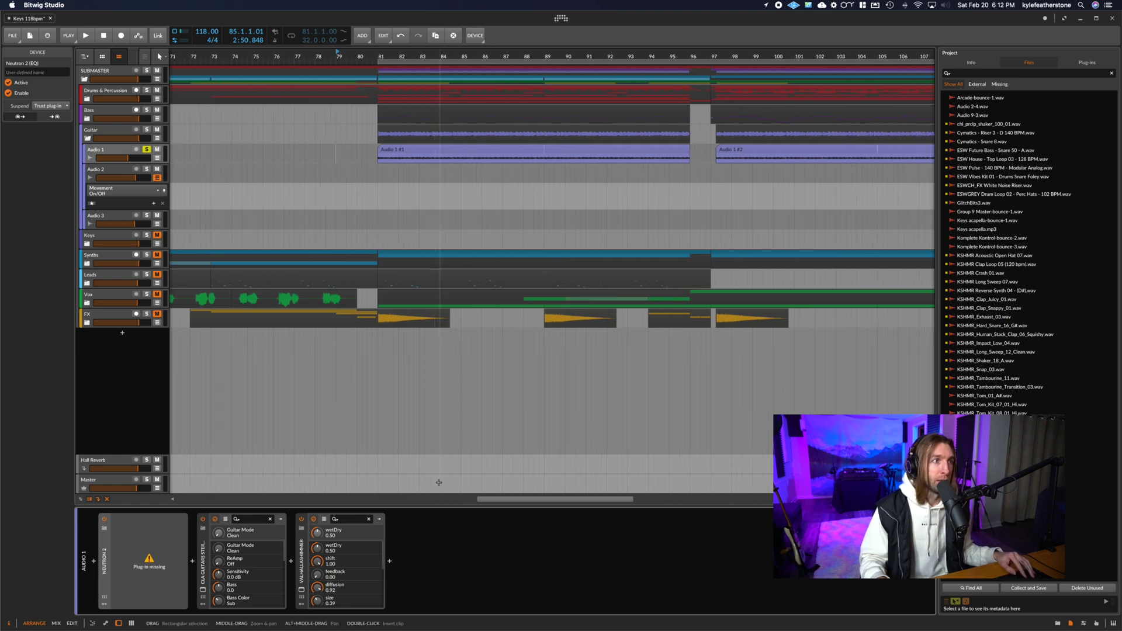
click(302, 589)
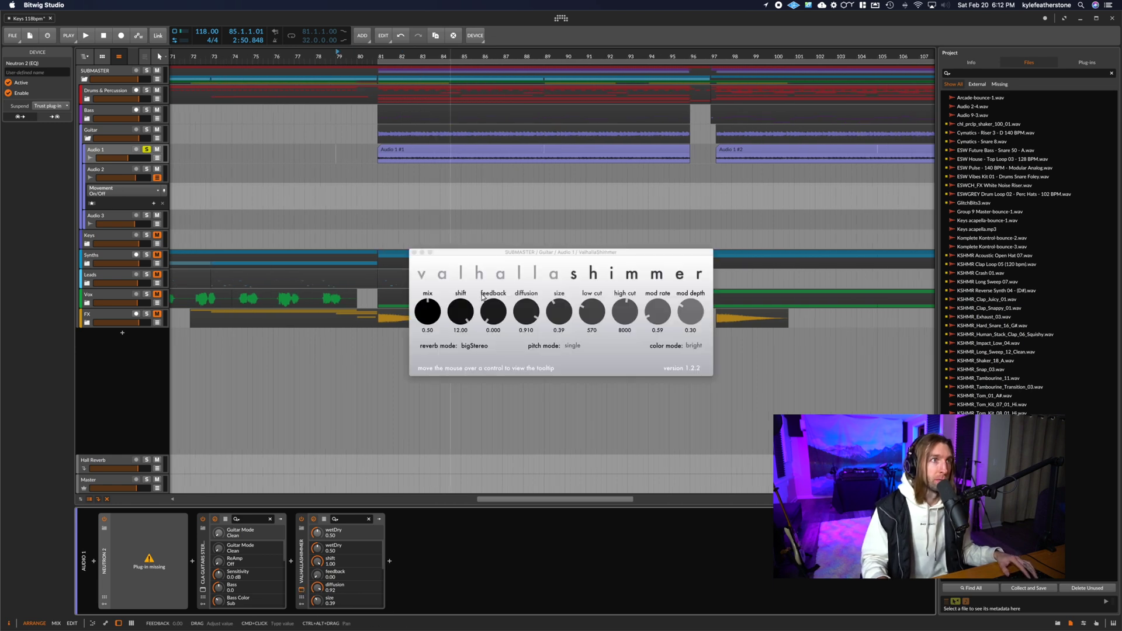
click(376, 157)
key(space)
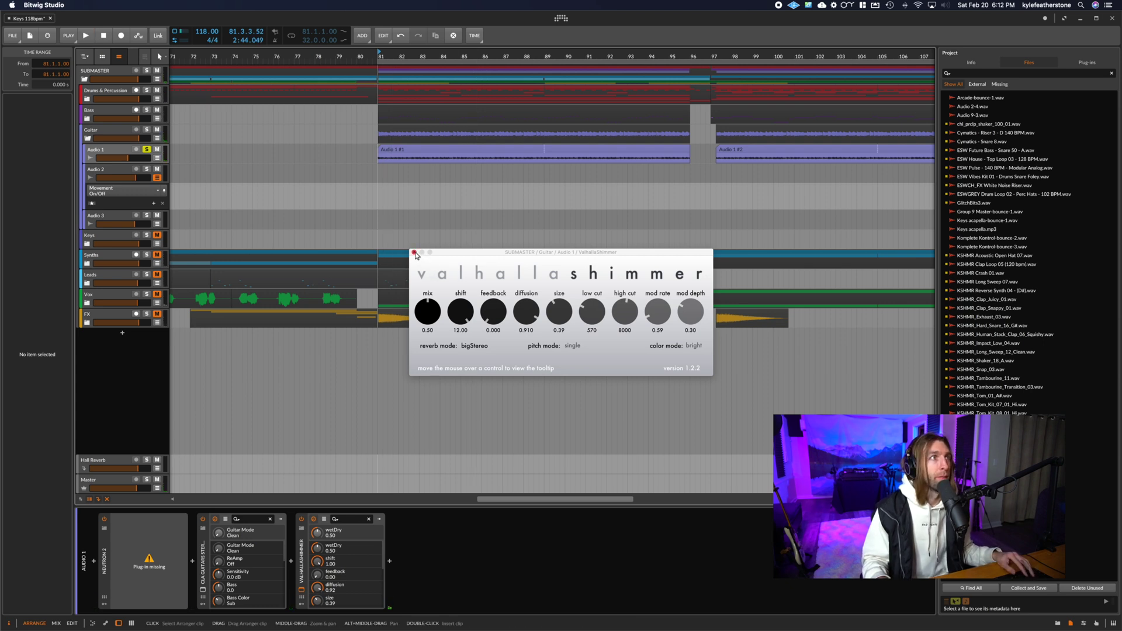
click(414, 253)
- Hide the automation lane of Audio 2 and unmute and expand the Keys group around its clip at bar 47
click(157, 178)
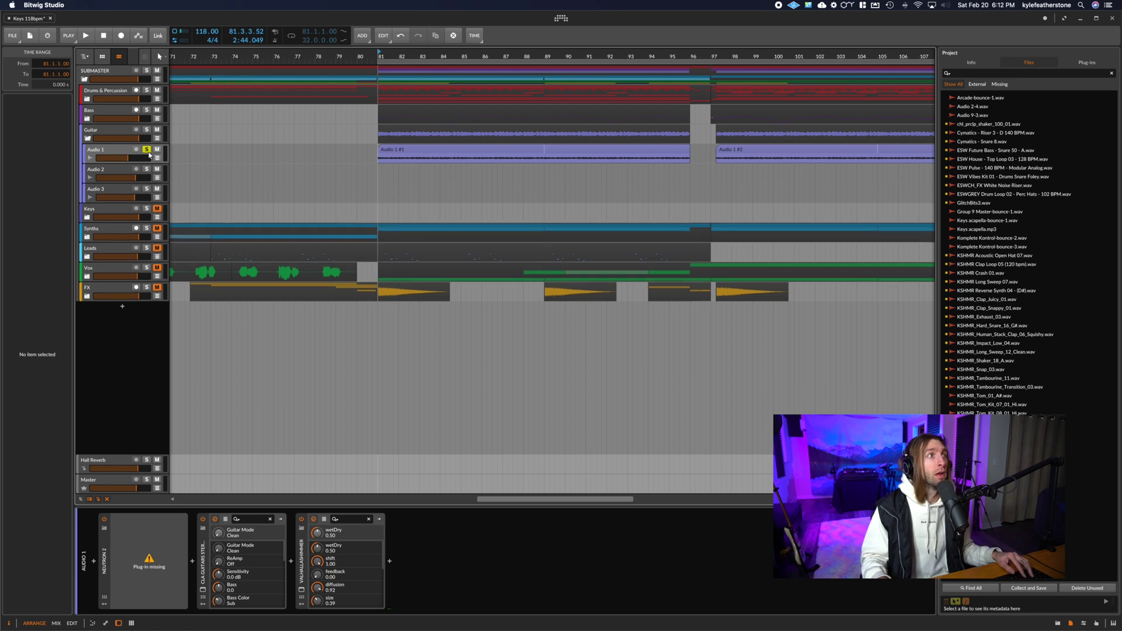
drag(374, 56, 545, 136)
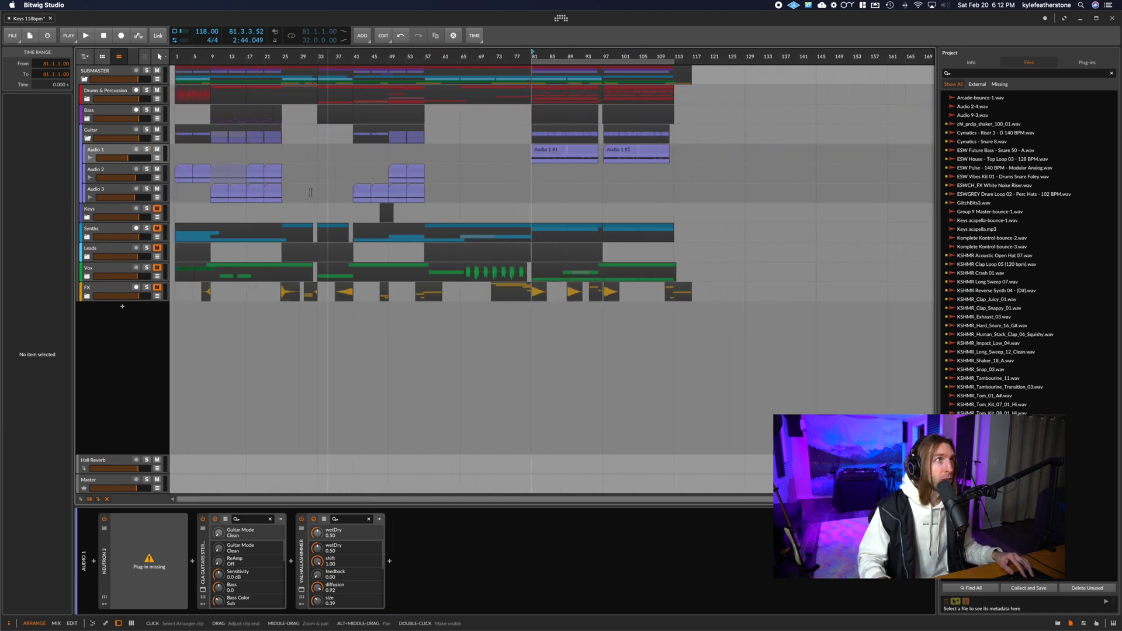
click(87, 217)
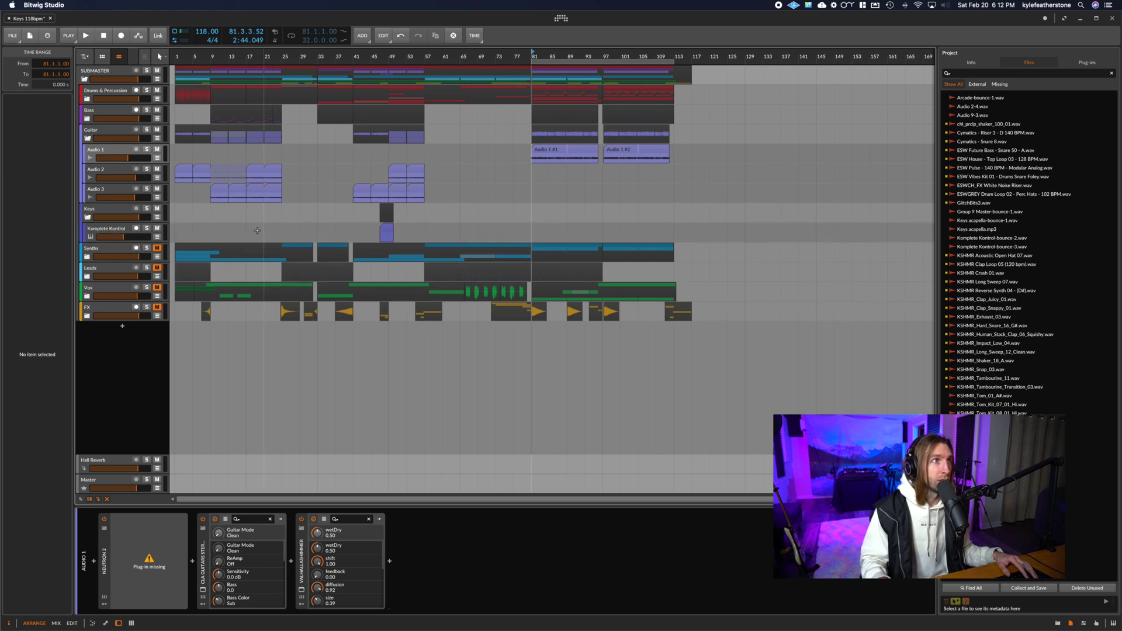
drag(354, 54, 350, 243)
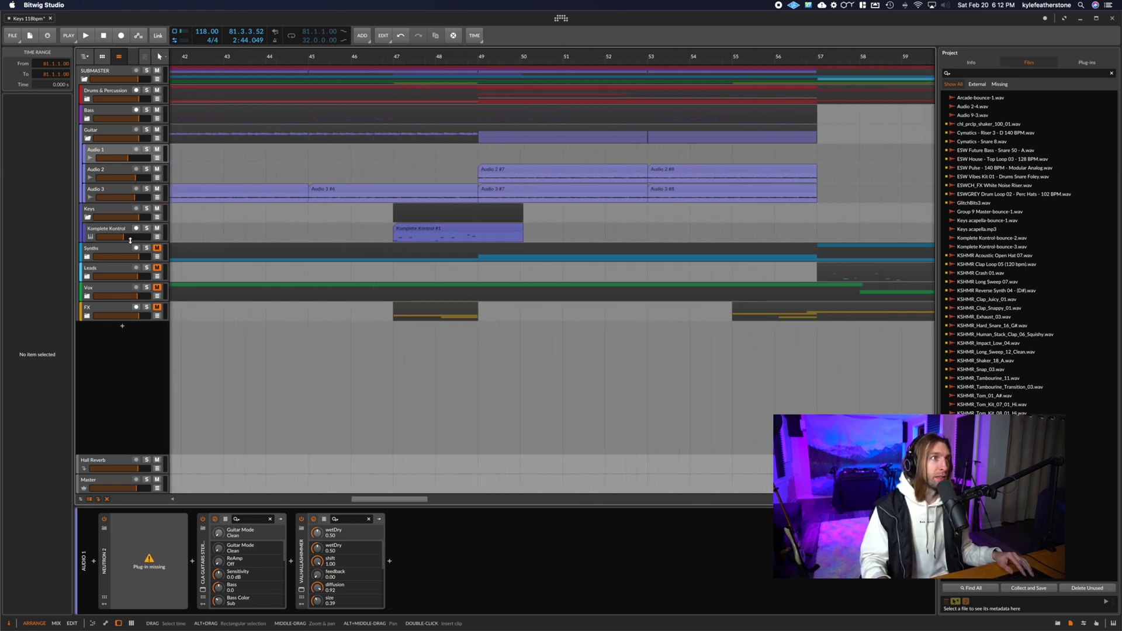
- Play from bar 46, solo the Komplete Kontrol keys track, and show its Hybrid Keys instrument
click(359, 233)
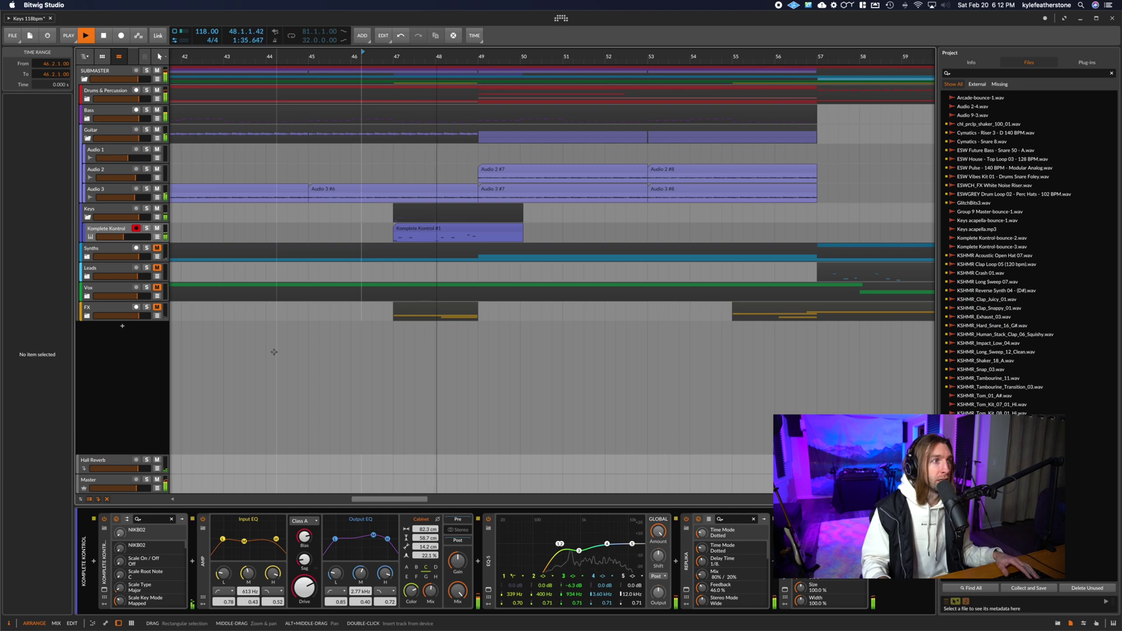
key(s)
key(space)
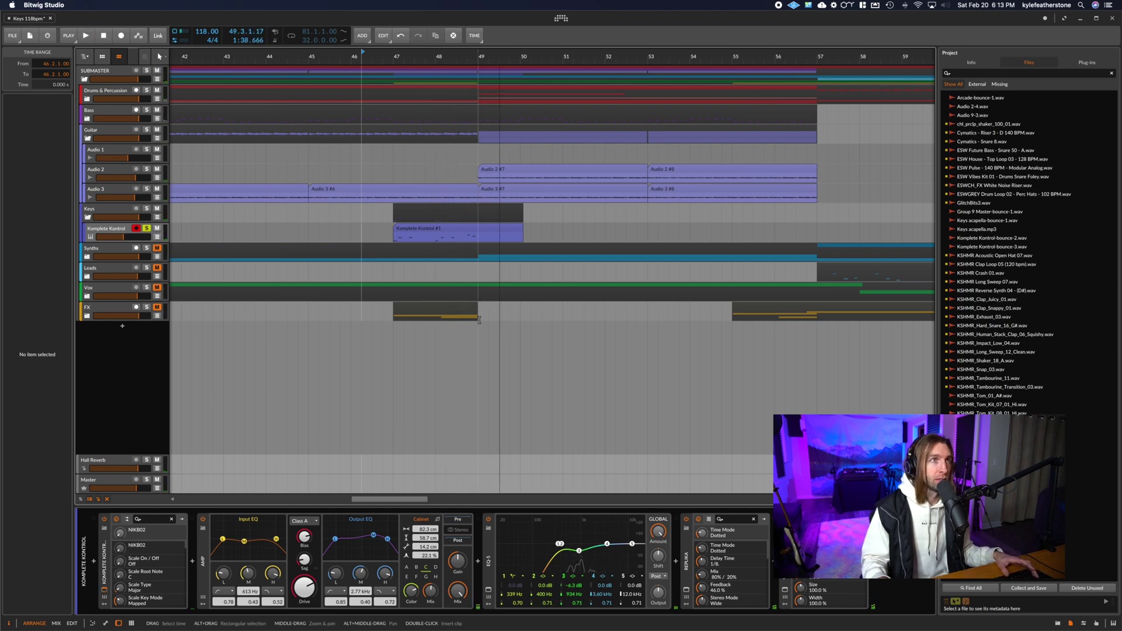
key(alt+p)
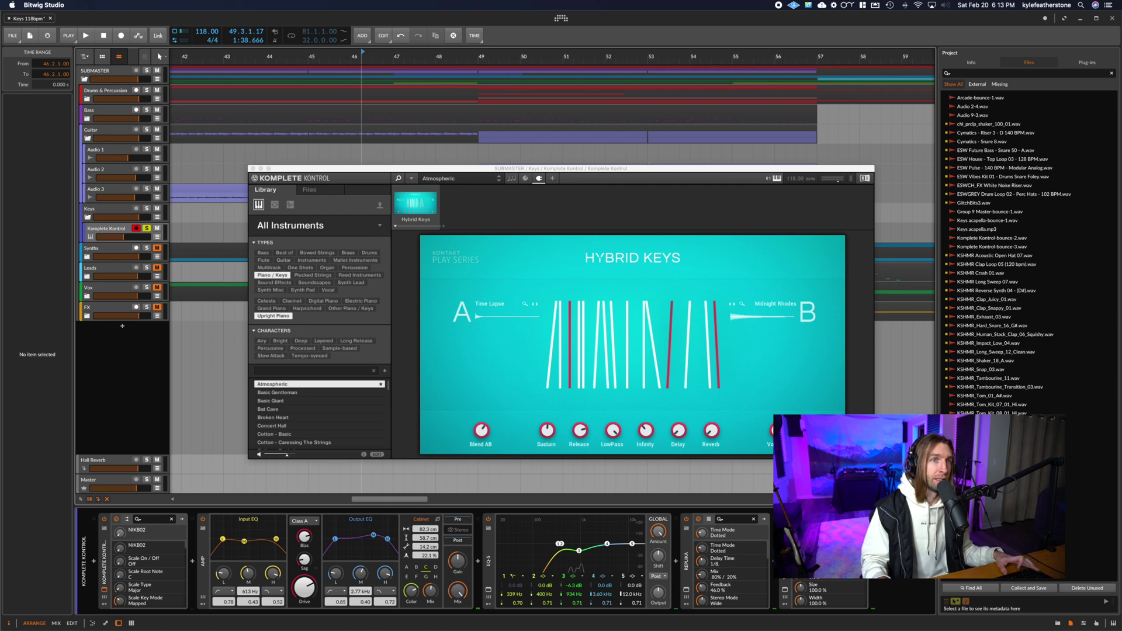
click(744, 359)
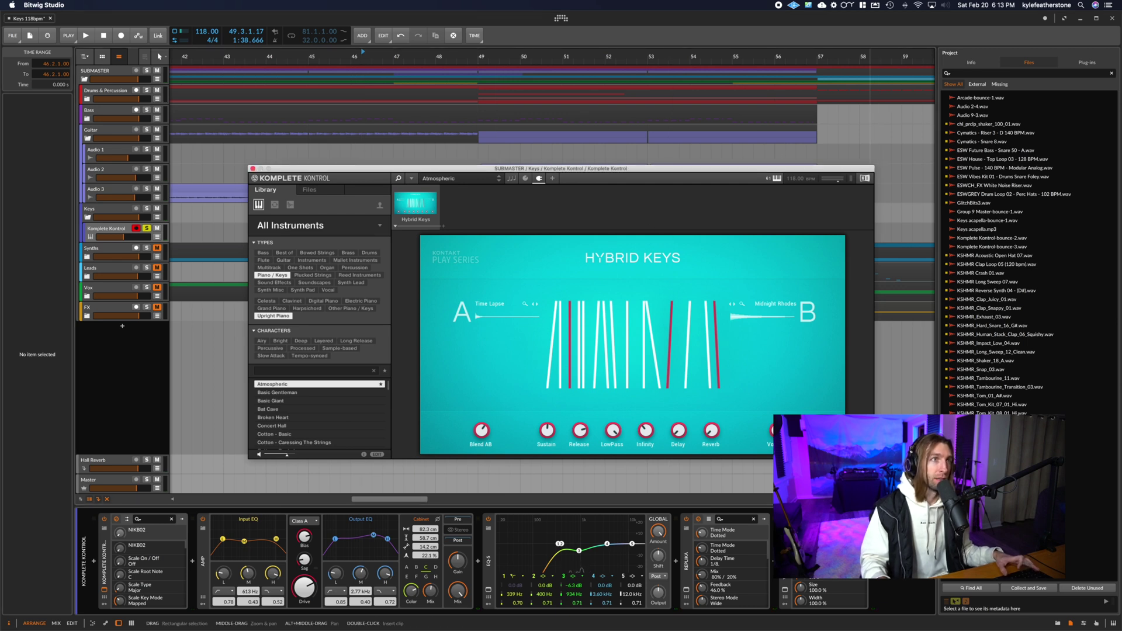
click(253, 169)
- Play the soloed Komplete Kontrol track from bar 47, switching its Amp device off and on again to compare the sound
click(391, 237)
key(space)
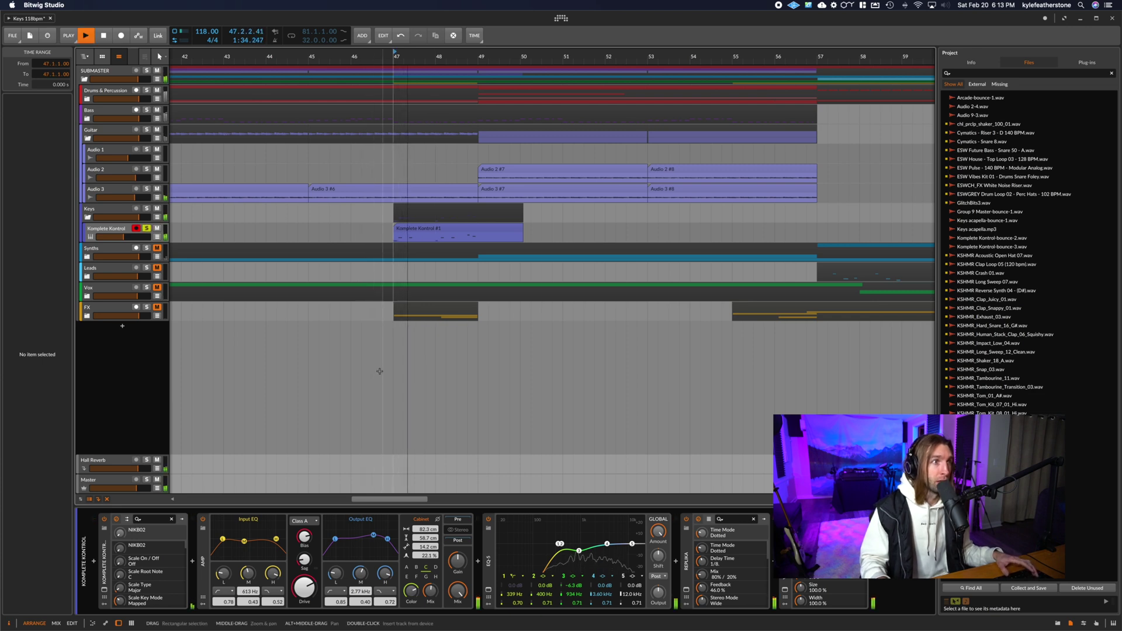
click(201, 580)
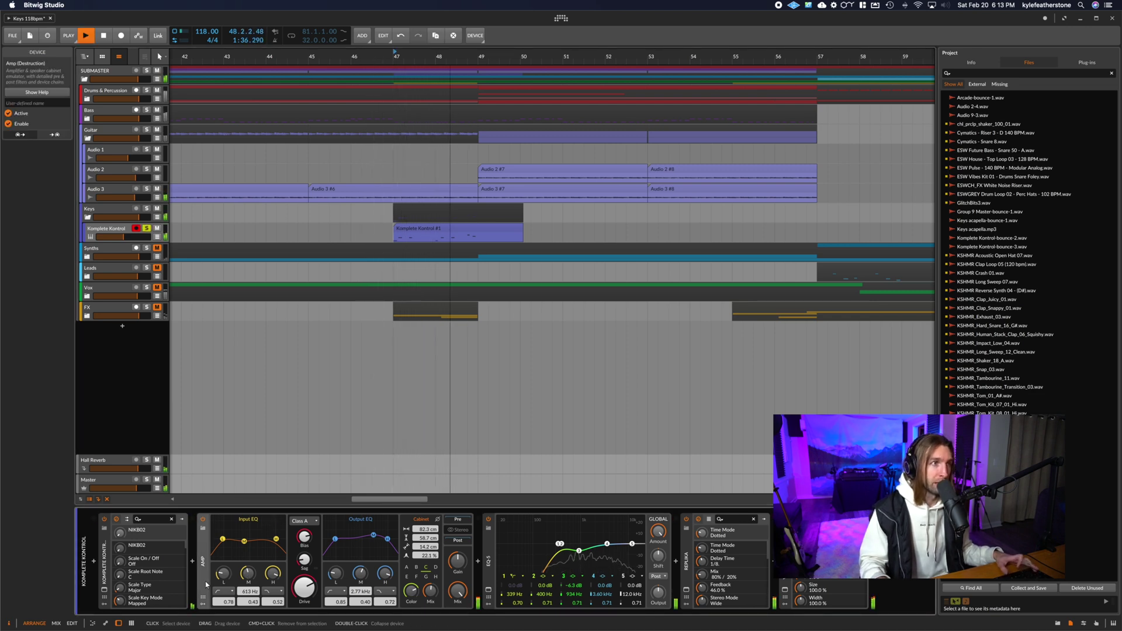
key(space)
key(space)
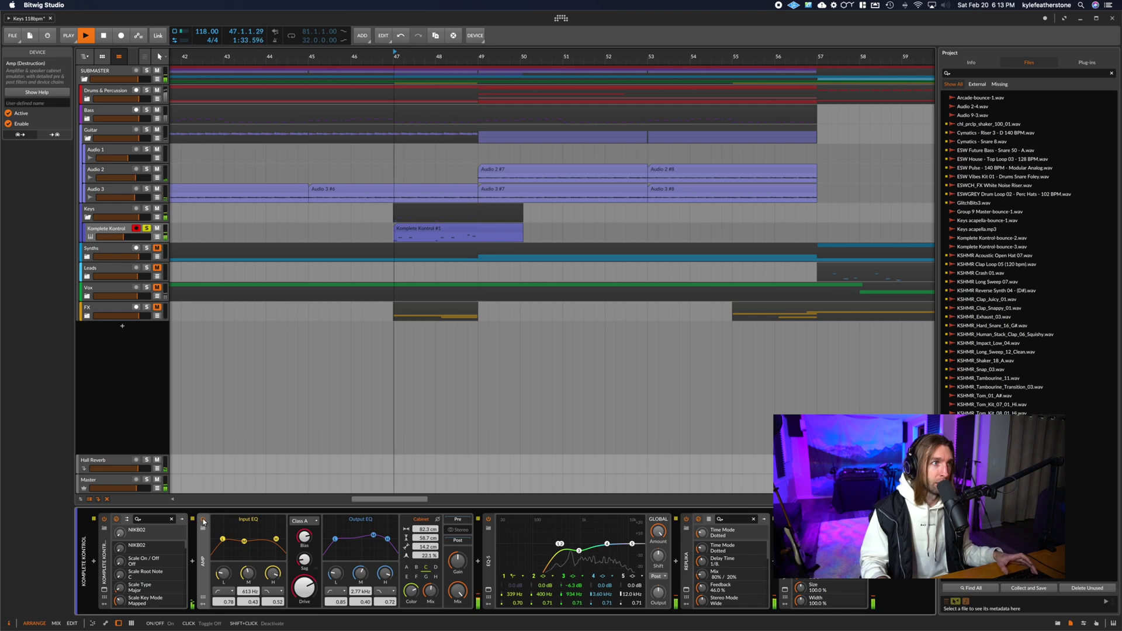
click(203, 520)
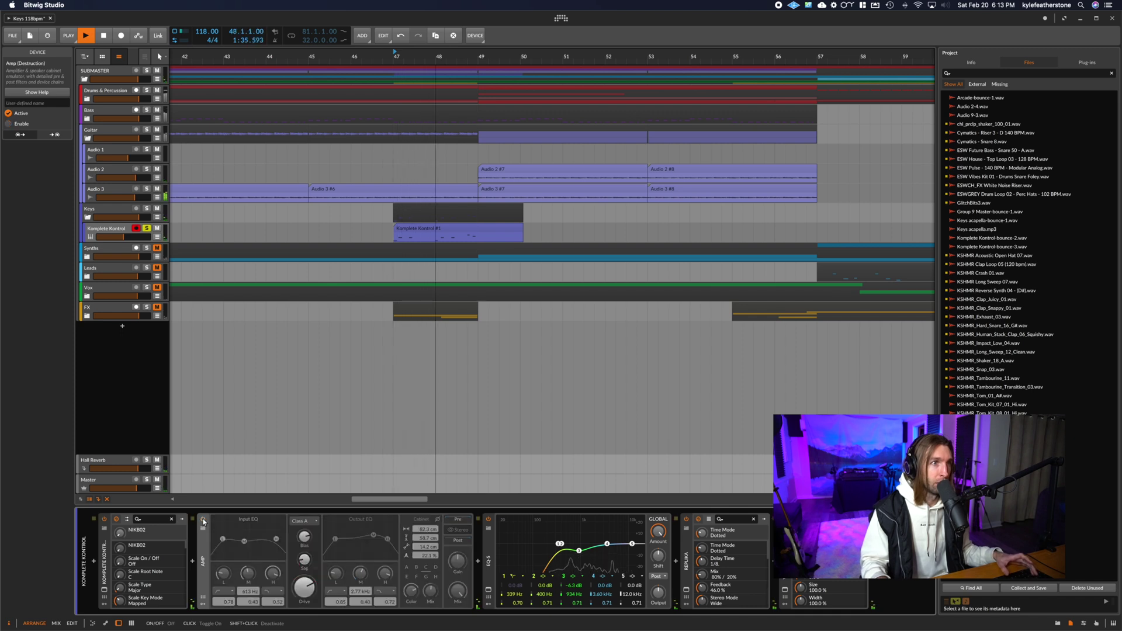
click(203, 521)
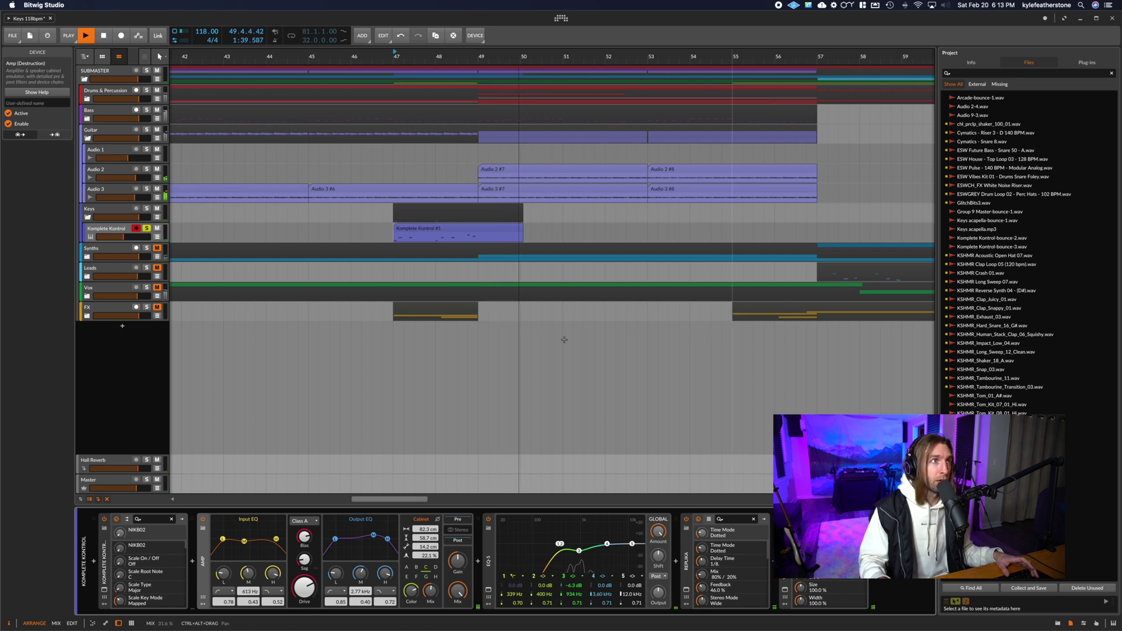
- Unsolo Komplete Kontrol, stop playback, and unmute and expand the Synths group
click(147, 228)
click(98, 250)
key(space)
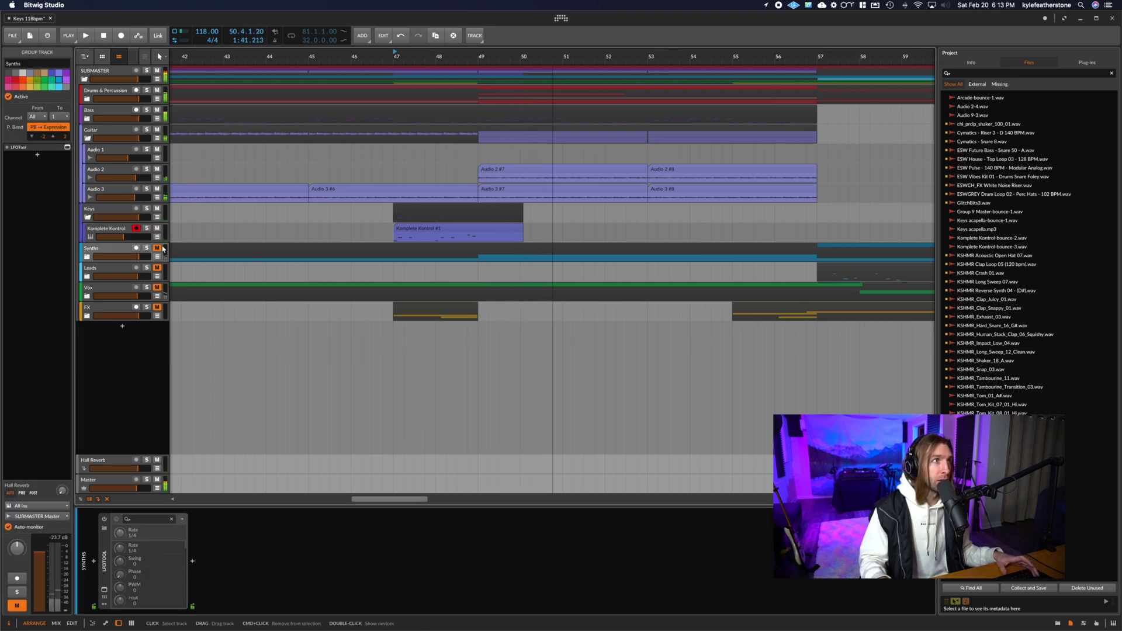
click(87, 257)
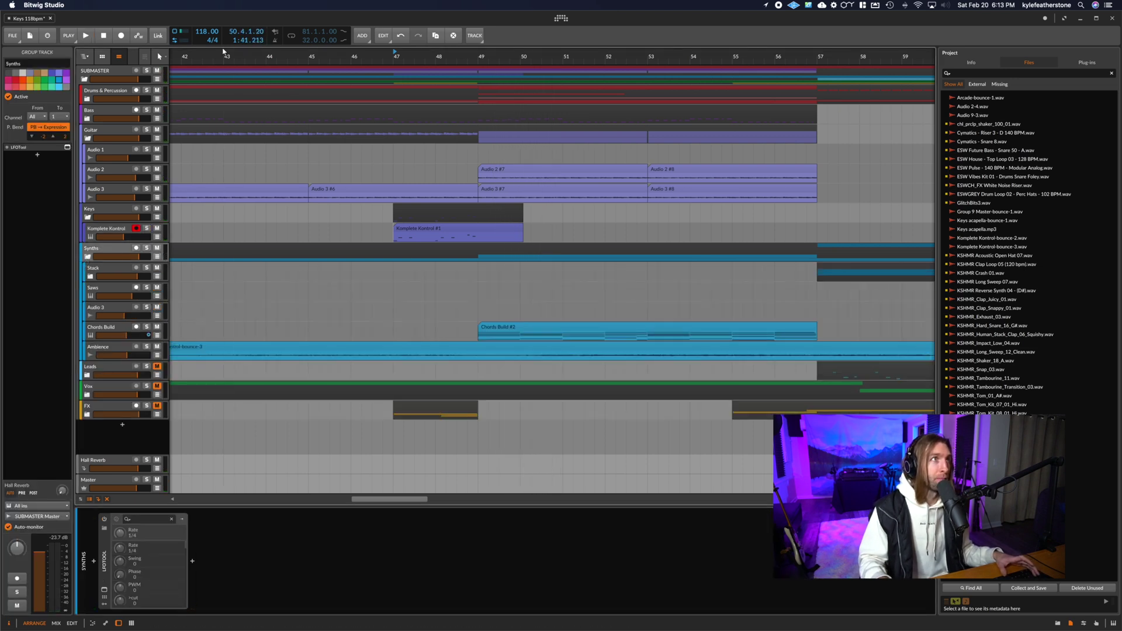
- Play the Chords Build track from bar 1, first soloed and then with the other tracks
drag(266, 56, 166, 336)
click(166, 336)
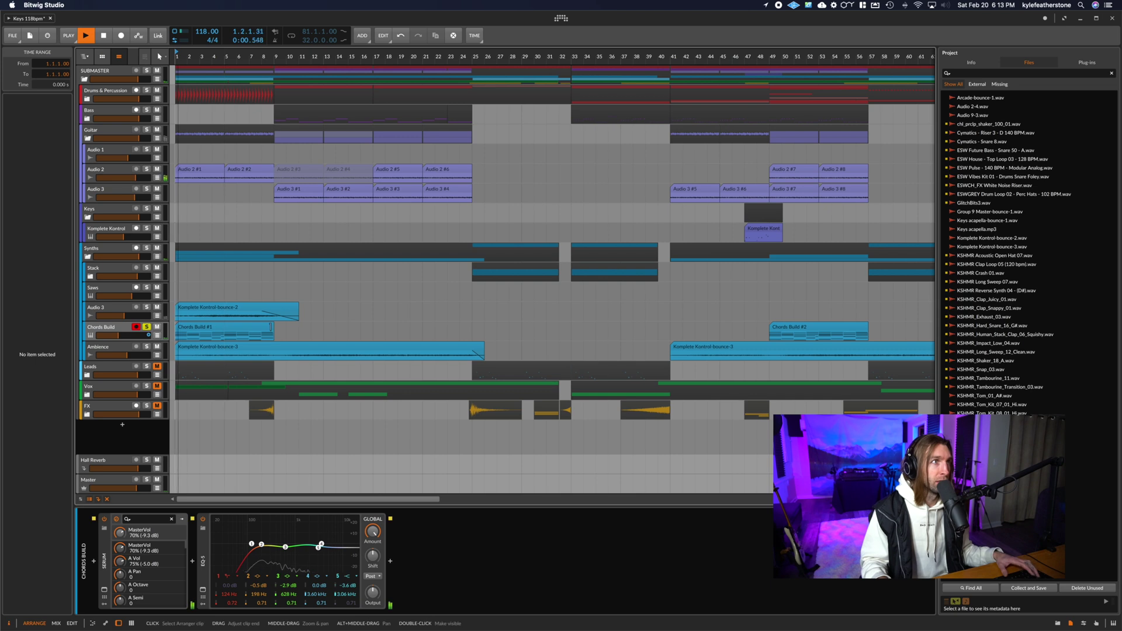
key(s)
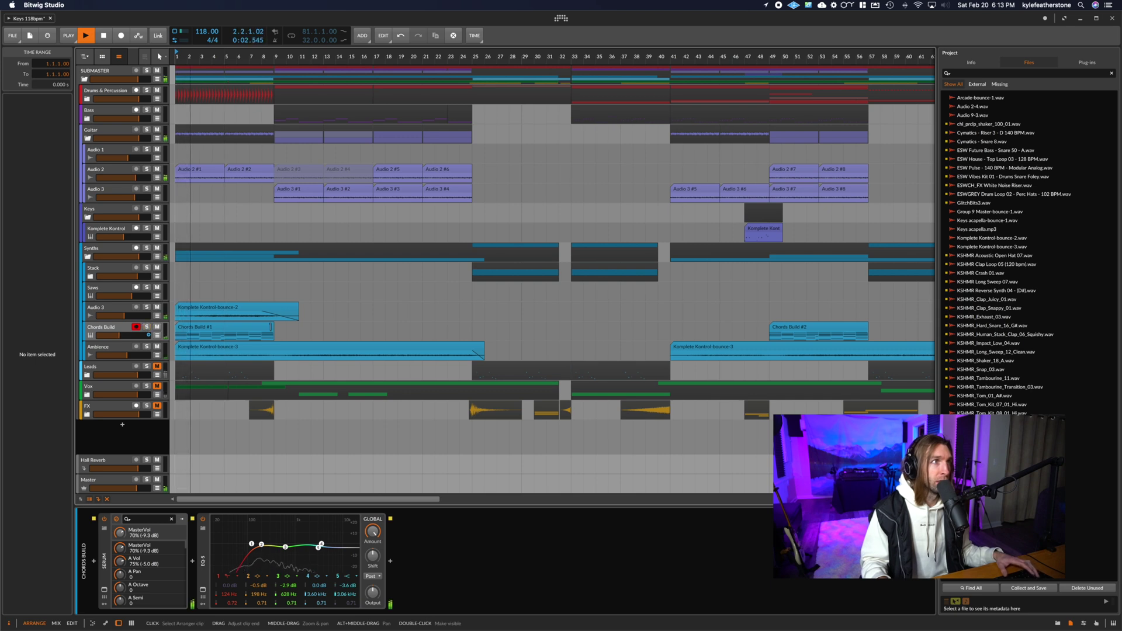
- Play Chords Build from bar 49 soloed and unsoloed, then stop and select its clip at bar 73
scroll(530, 353, right, 5)
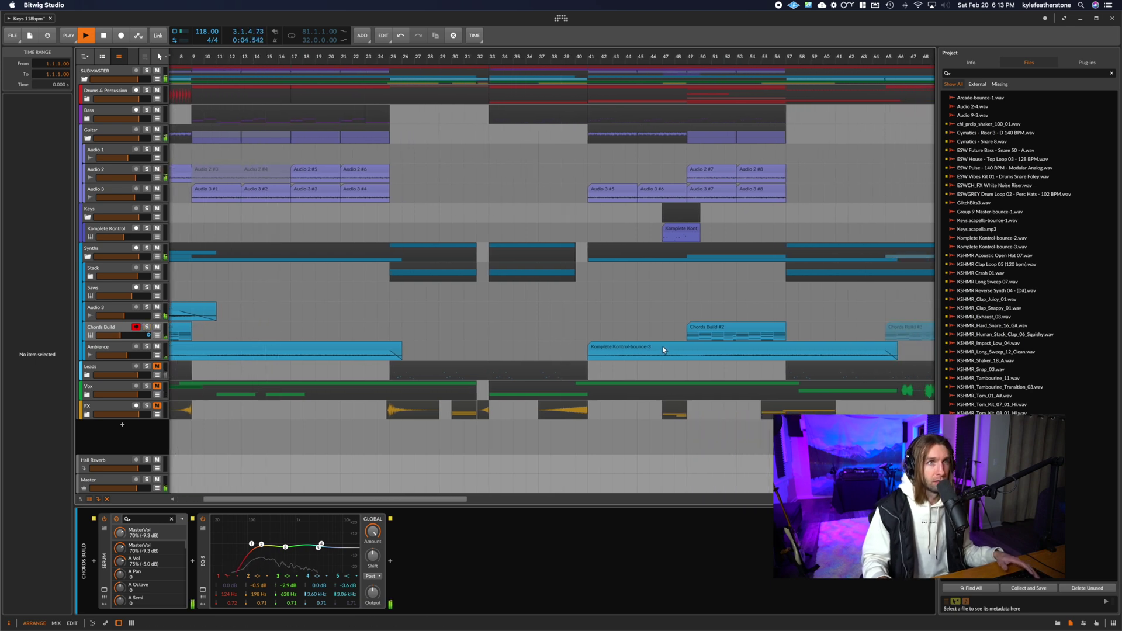
key(s)
click(690, 334)
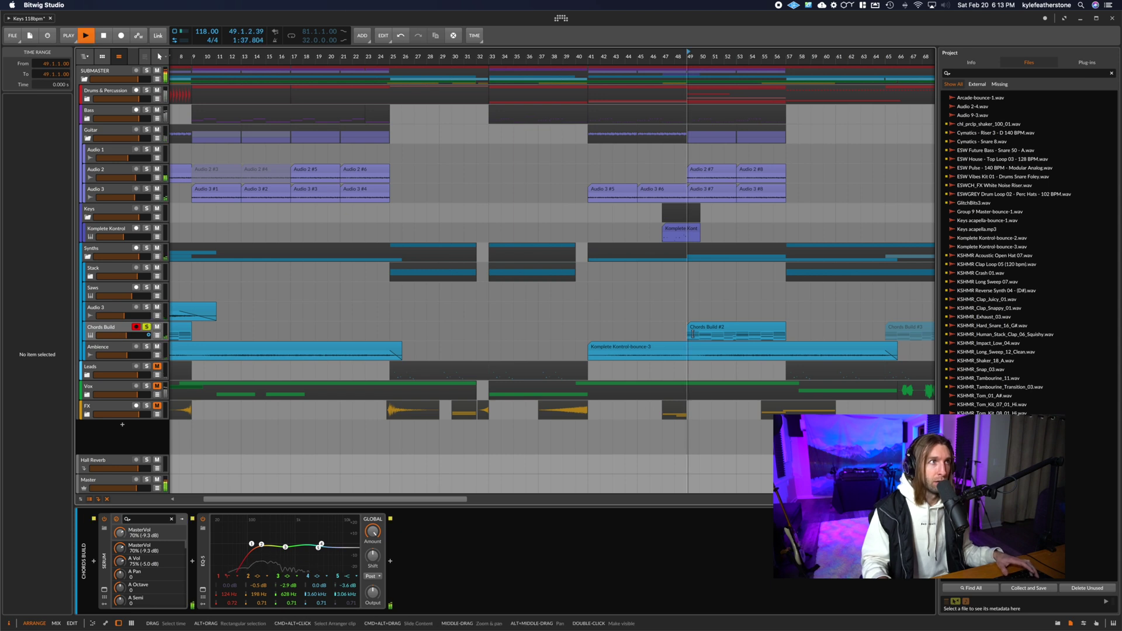
key(space)
key(s)
scroll(717, 357, right, 15)
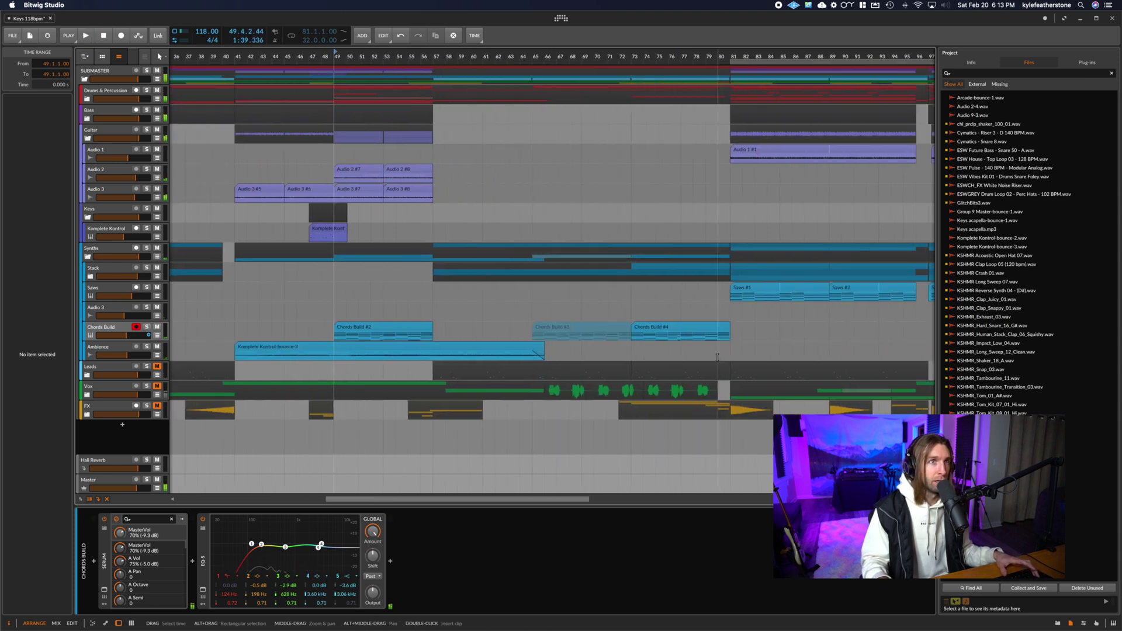
scroll(718, 357, right, 2)
click(639, 328)
scroll(727, 353, right, 4)
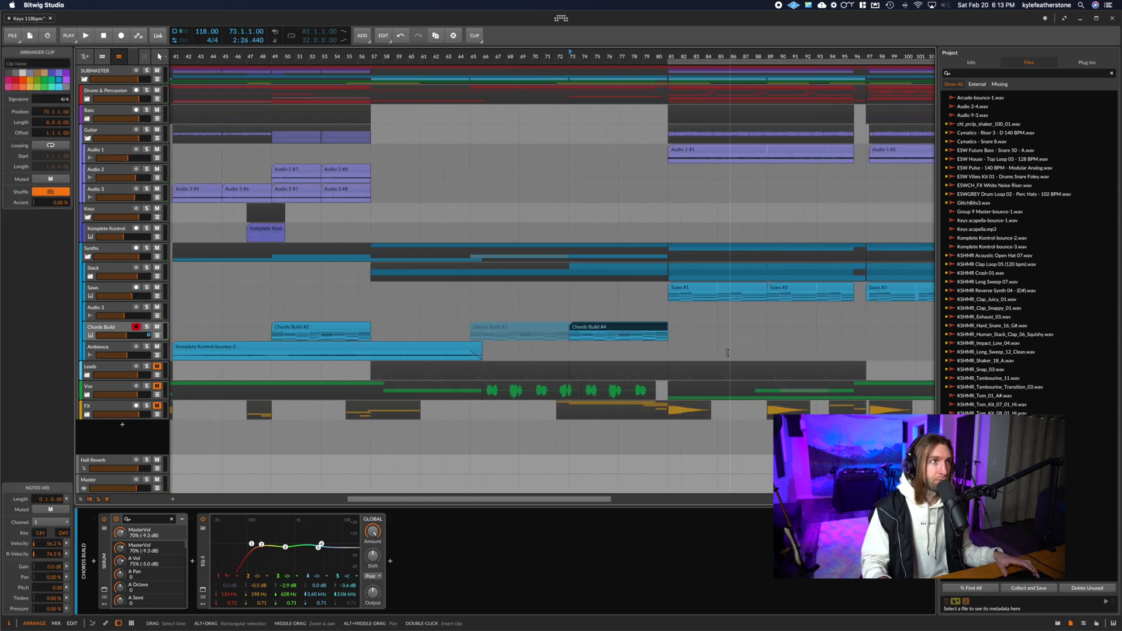
- Play the Komplete Kontrol-bounce-2 clip from bar 1 with the Synths group's Audio 3 track soloed, and stop
scroll(728, 353, left, 16)
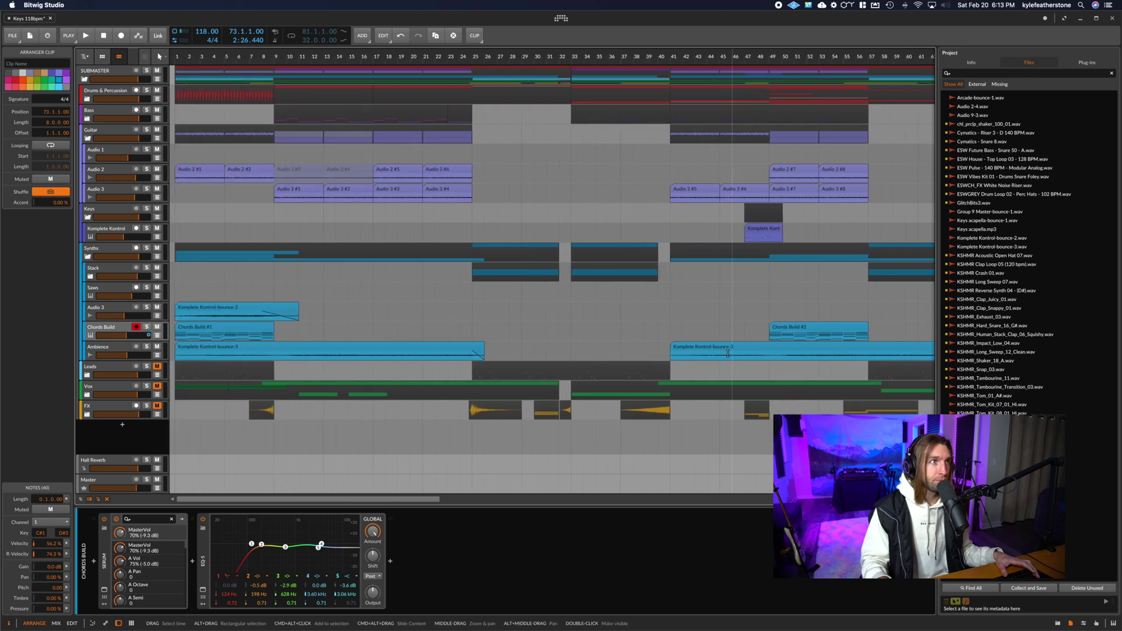
click(195, 307)
key(s)
key(space)
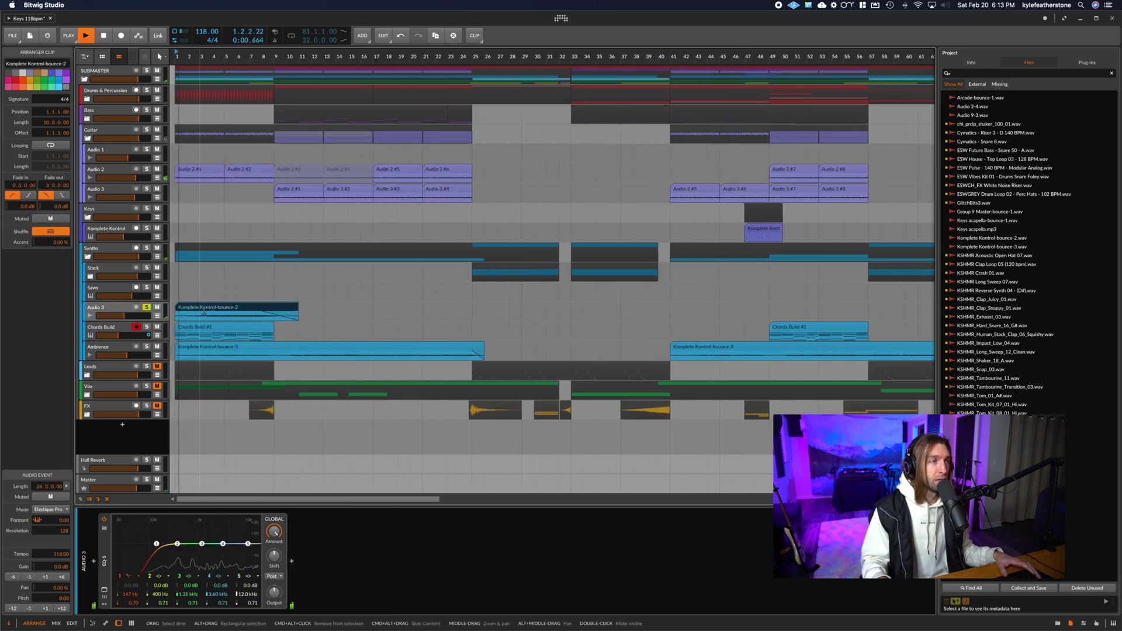
mouse_move(418, 56)
mouse_down()
mouse_move(418, 99)
mouse_move(418, 67)
mouse_up()
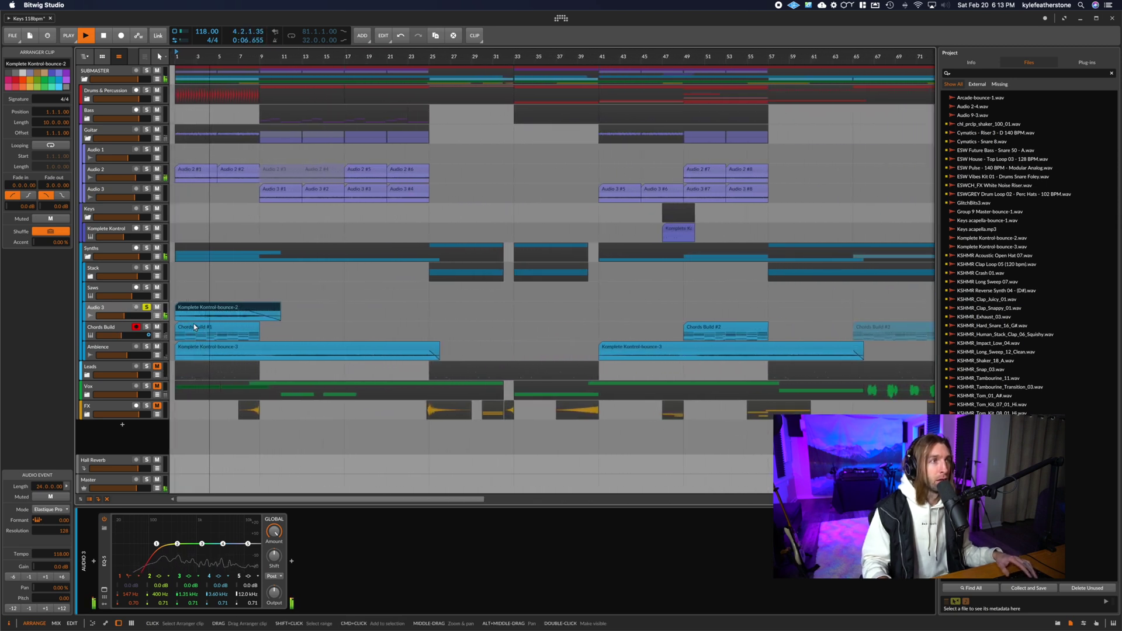
key(space)
- Select the Ambience track in the Synths group and play it from bar 12 with the other tracks
click(147, 347)
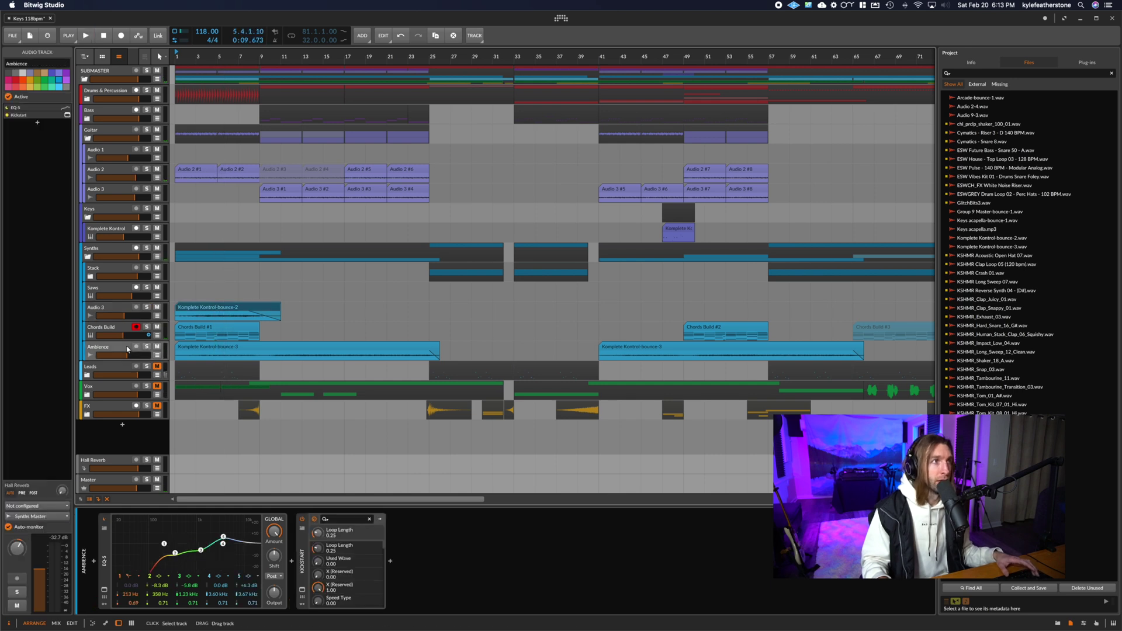
click(292, 355)
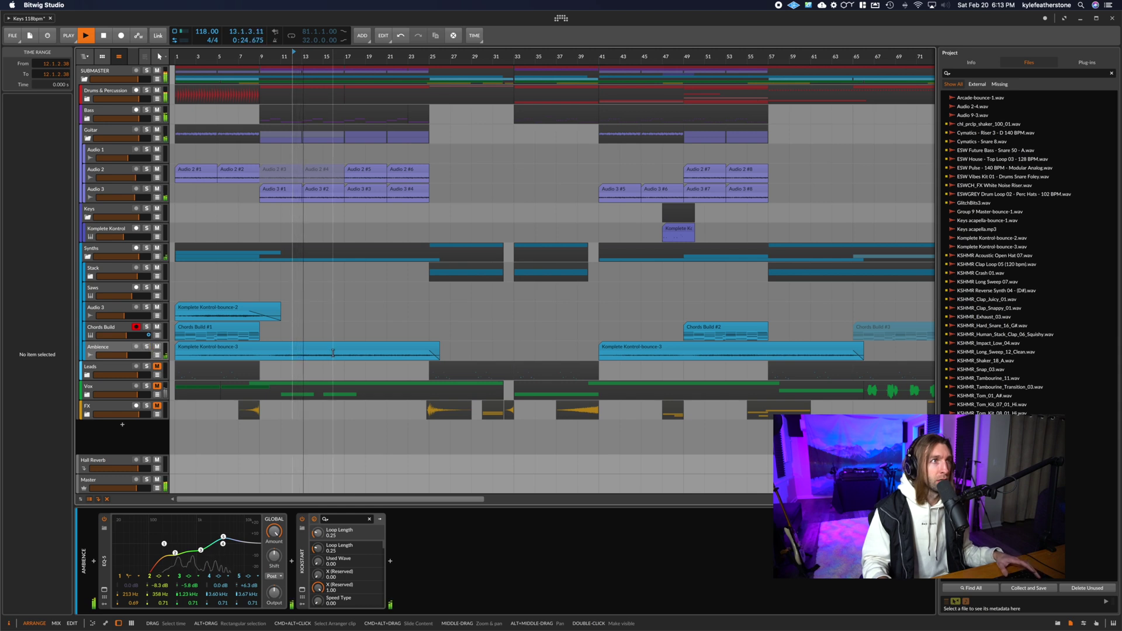
- Set the mix of the Ambience track's Kickstart effect to 65% and close its window
click(283, 520)
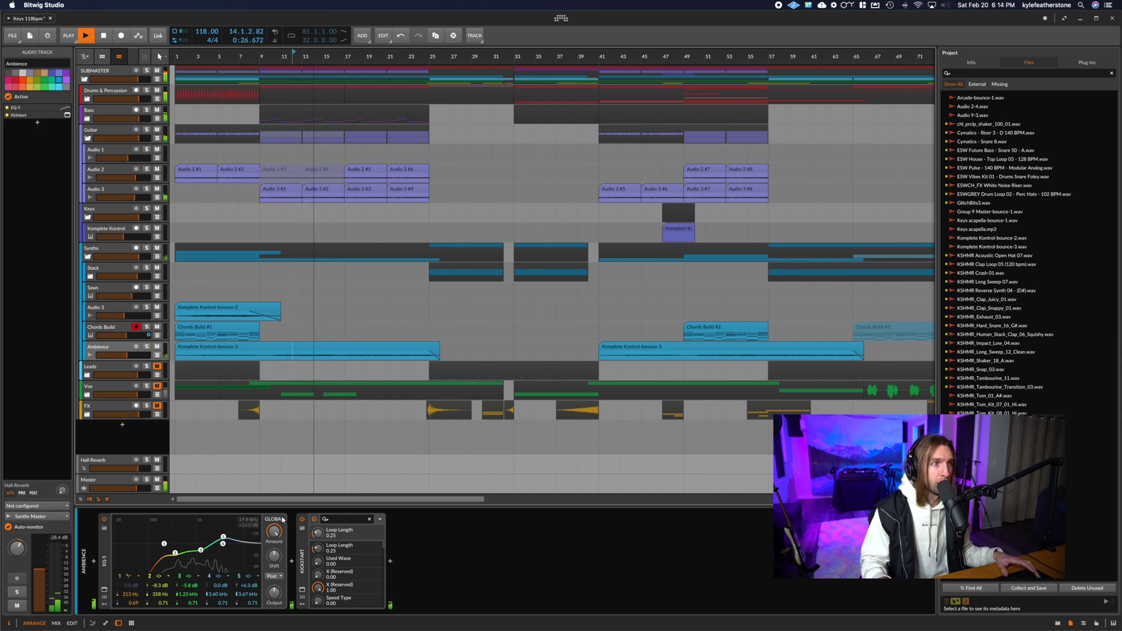
click(314, 519)
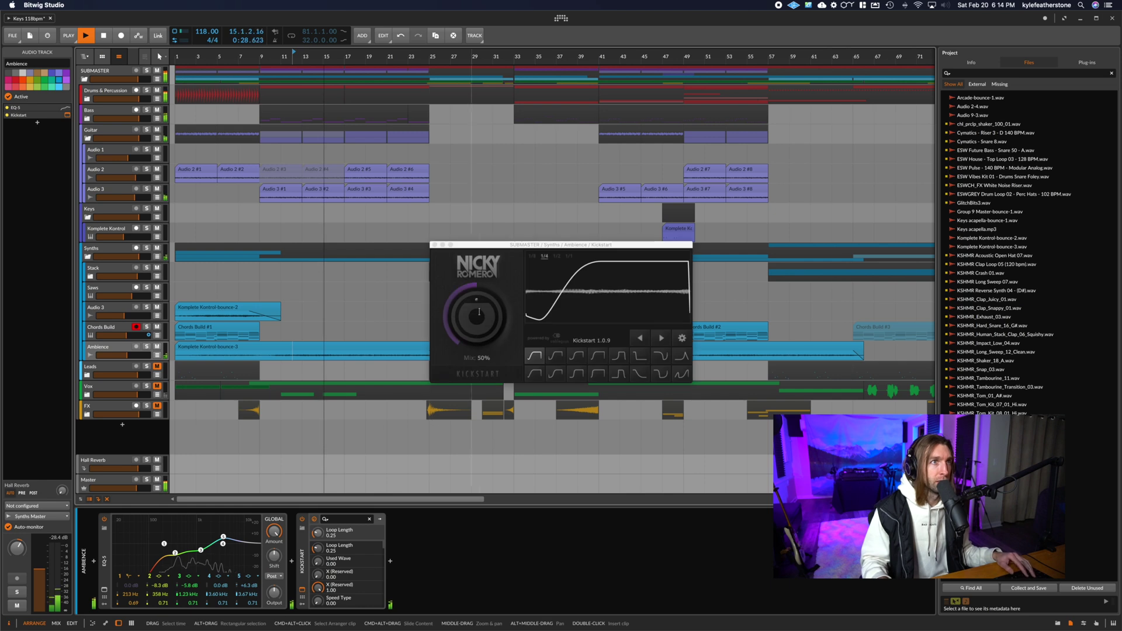
drag(468, 328, 469, 310)
click(435, 245)
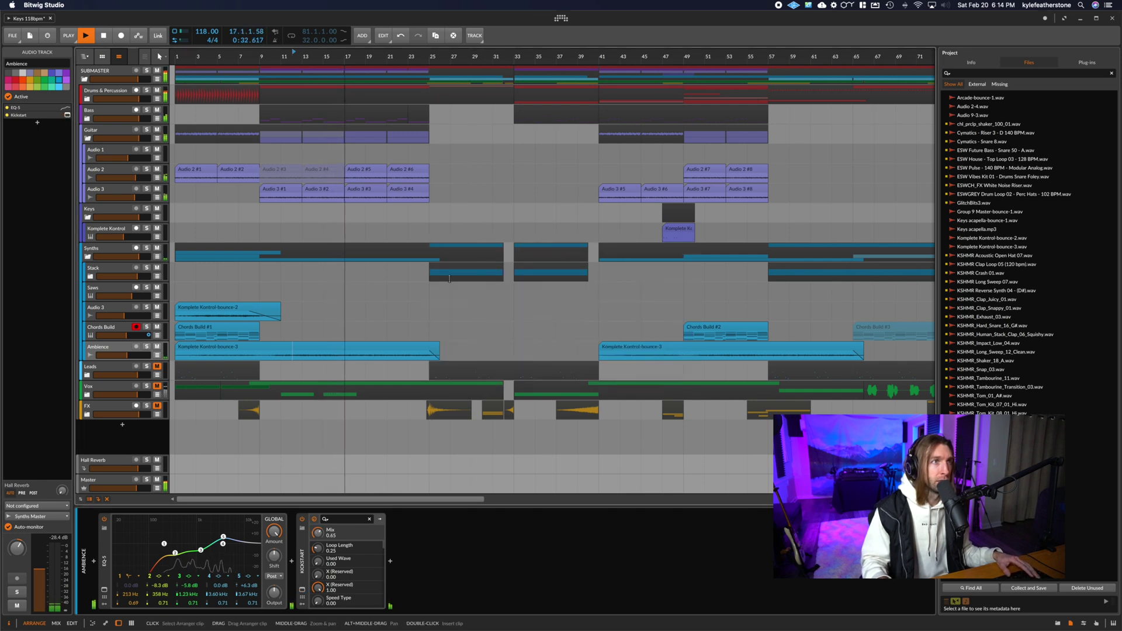
scroll(442, 398, right, 1)
scroll(442, 397, right, 3)
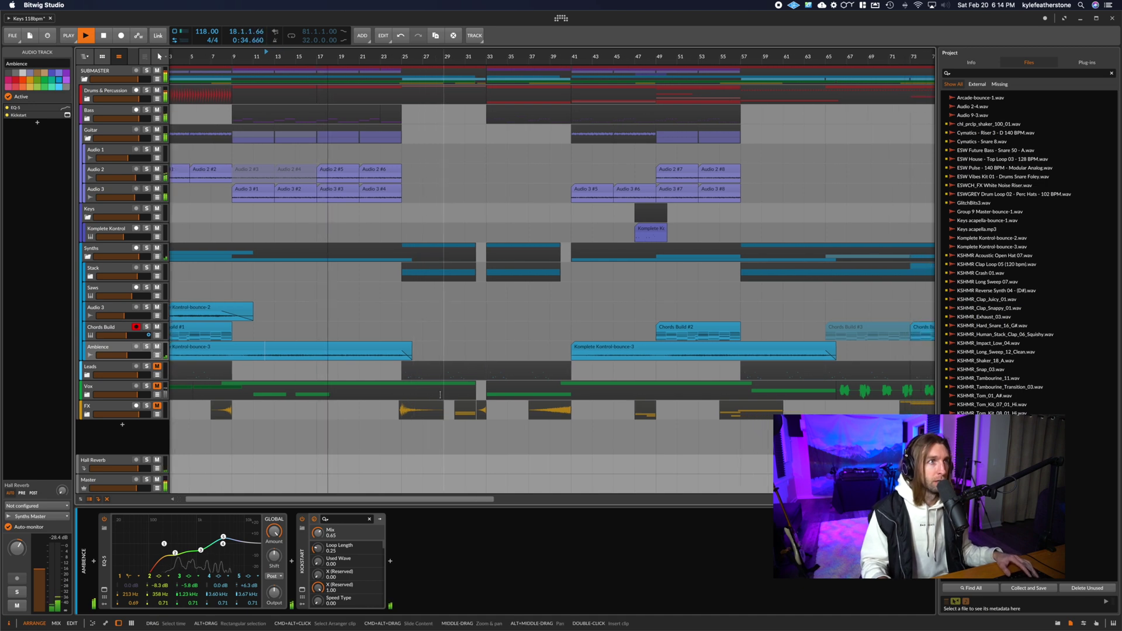
- Stop playback, play the Ambience track's second Komplete Kontrol-bounce-3 clip from bar 51, and stop again
key(space)
scroll(428, 372, right, 15)
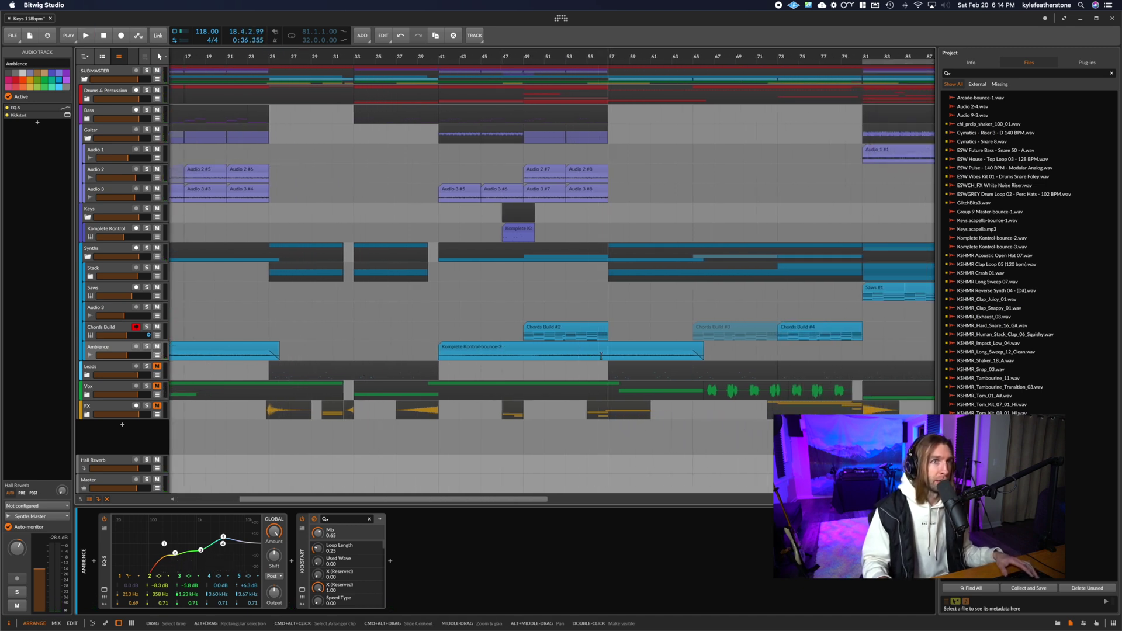
scroll(601, 356, right, 20)
click(337, 351)
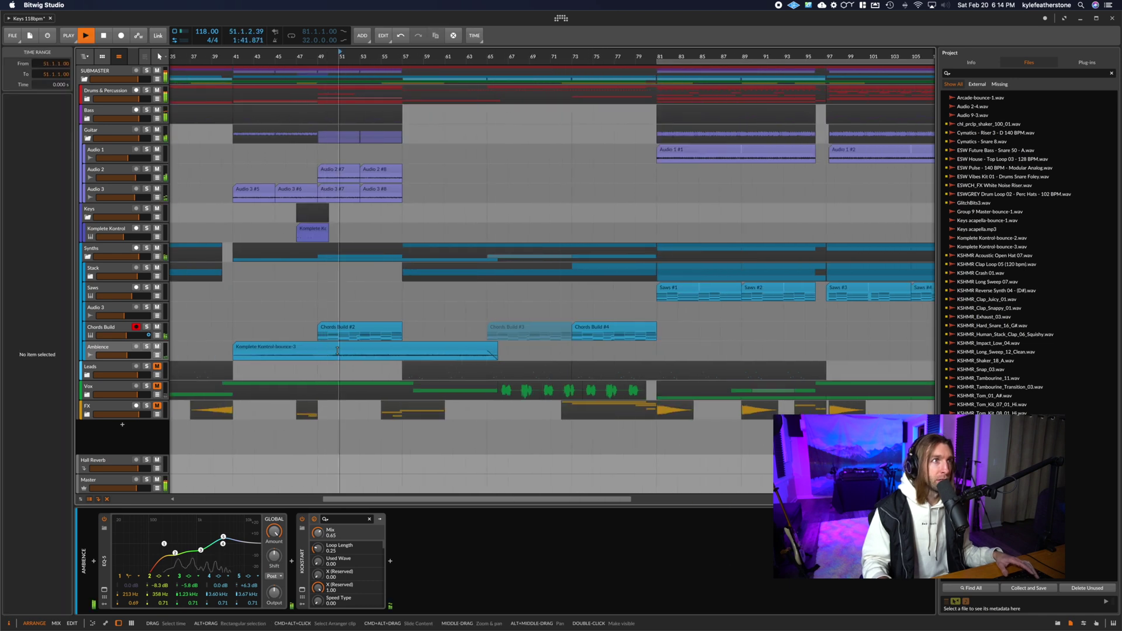
scroll(337, 351, right, 7)
key(space)
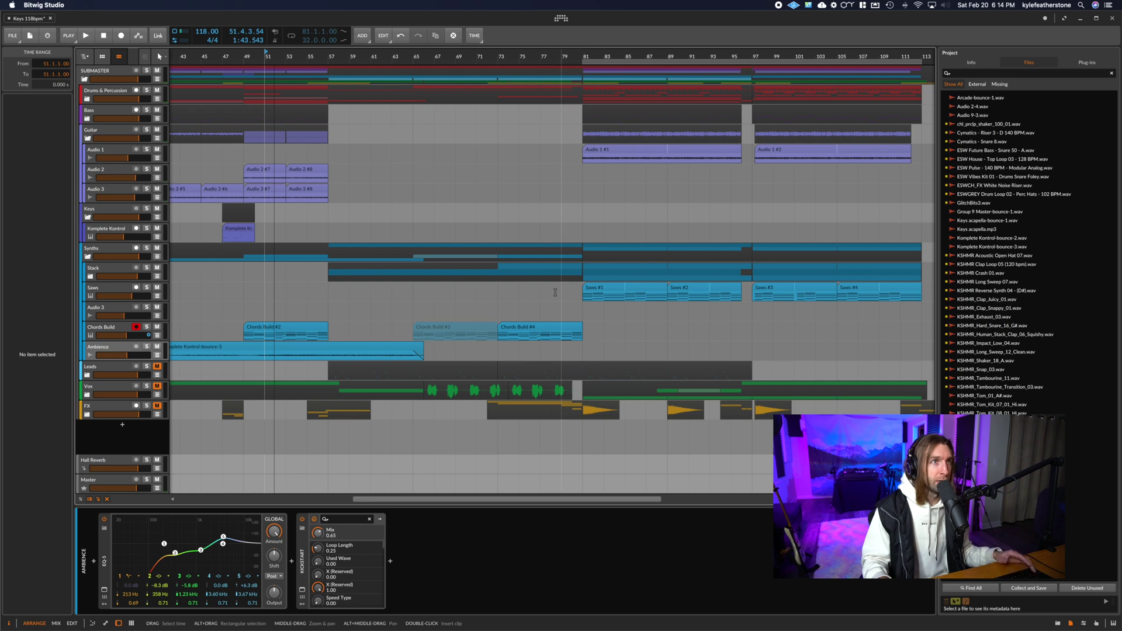
- Play the Saws track soloed from bar 81 and show its Serum instrument
click(581, 298)
key(s)
key(space)
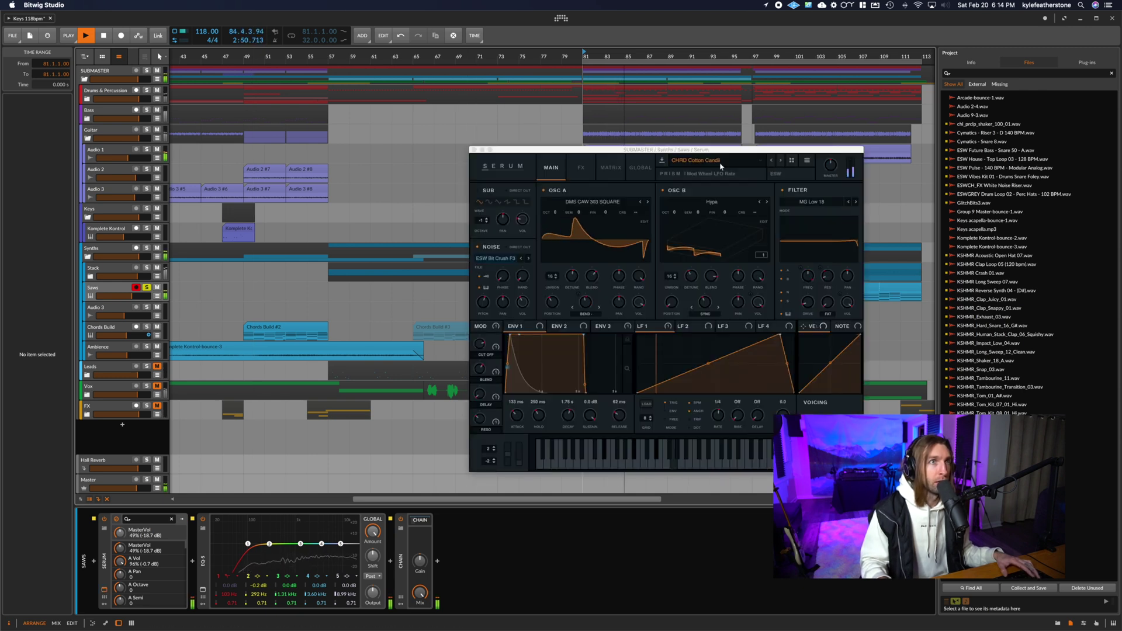
click(584, 167)
click(564, 172)
- Look up the current Saws preset in Serum's preset list under ESW Prism V.1 and close the Serum window
click(724, 166)
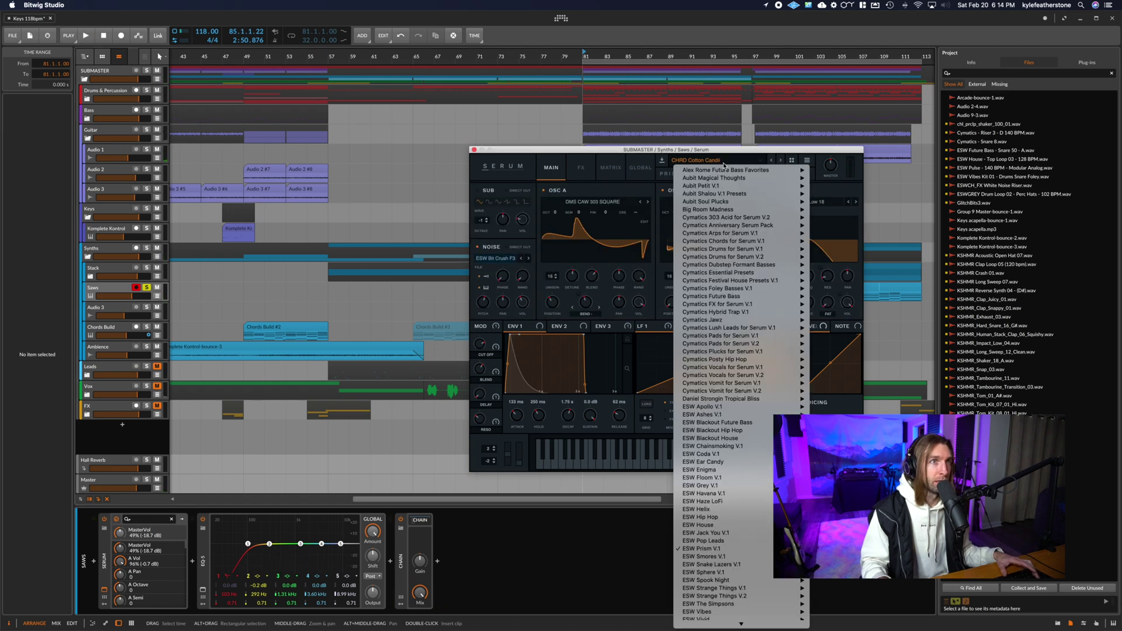
mouse_move(725, 549)
mouse_move(833, 558)
click(466, 144)
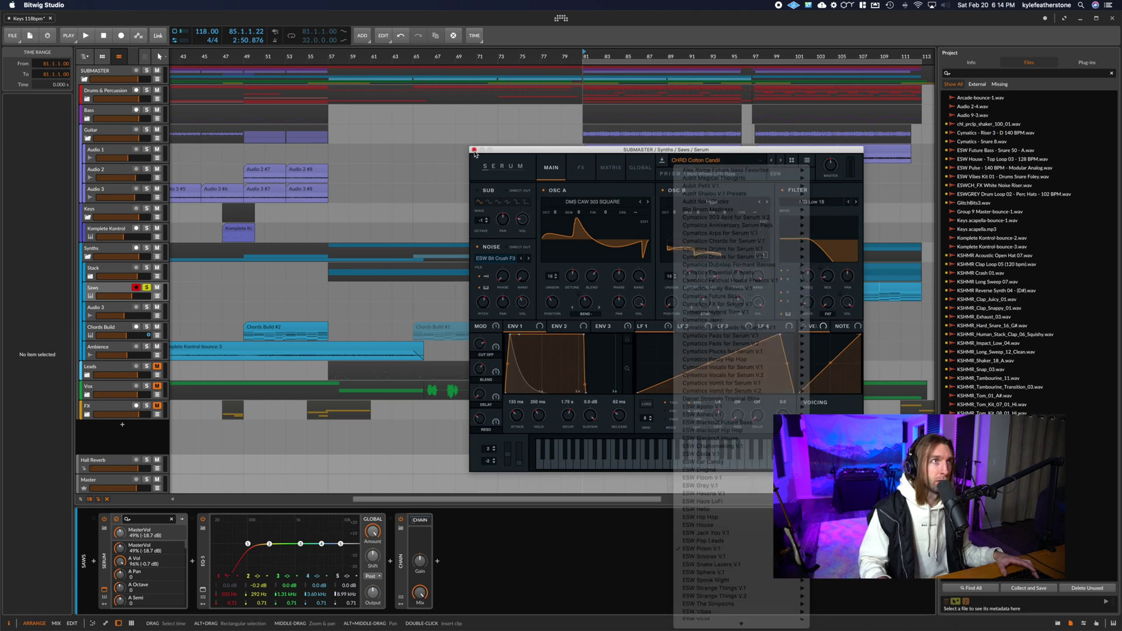
click(538, 155)
- Play the Saws track from bar 81 soloed and with the other tracks, and stop
key(space)
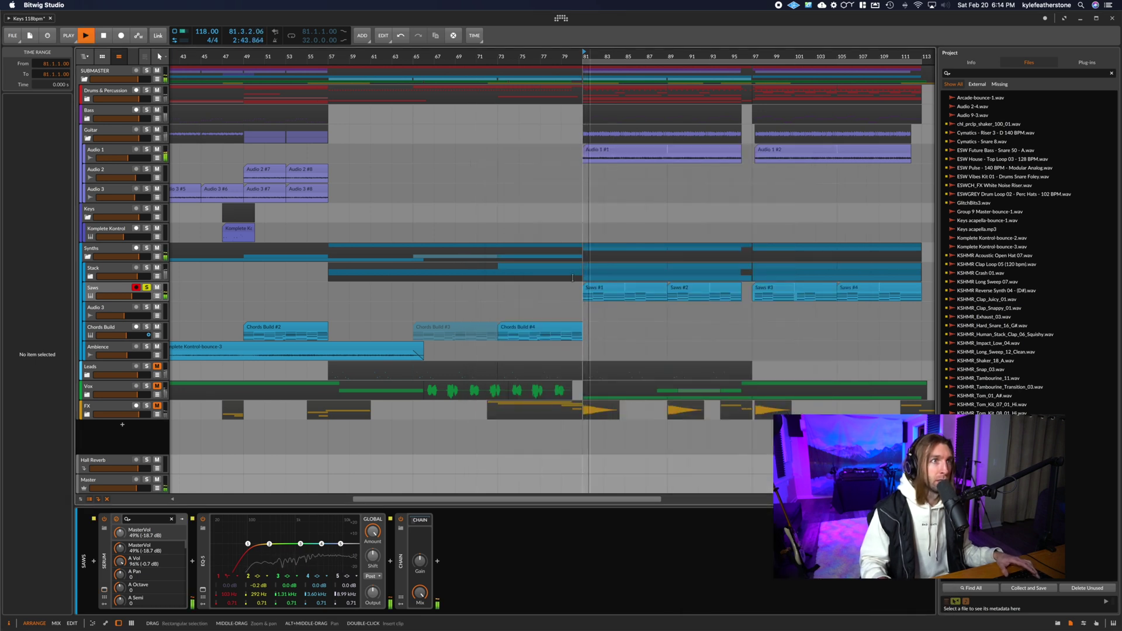
key(space)
key(space)
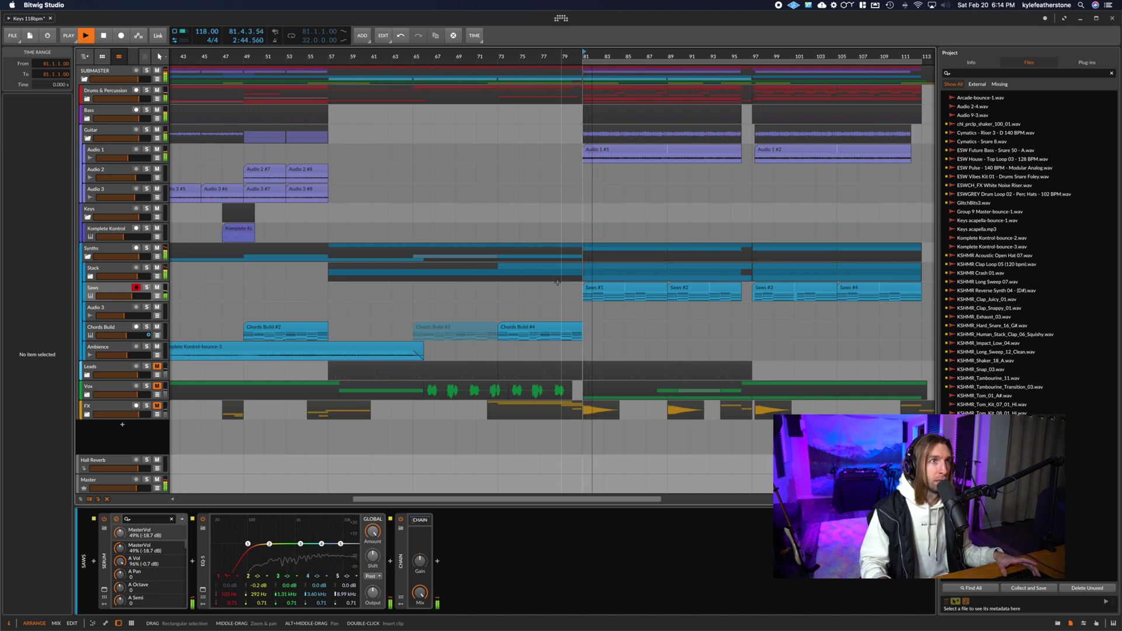
scroll(555, 296, left, 10)
key(space)
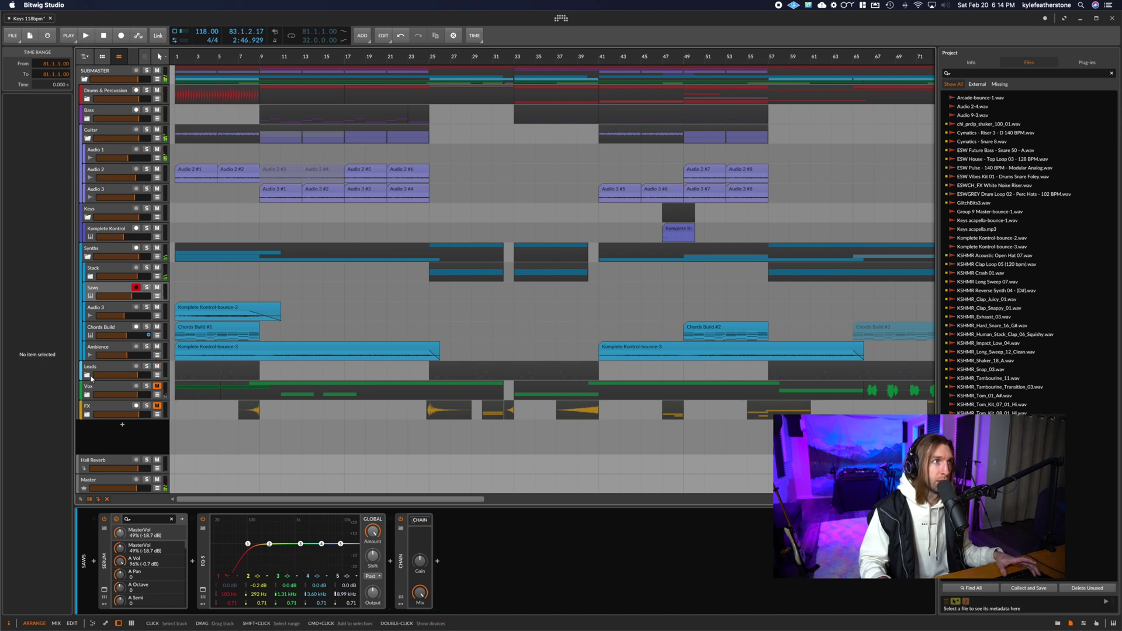
- Unfold the Leads group, fit the whole arrangement in view, and unfold the Stack group and its Group 2
click(87, 375)
drag(427, 52, 654, 52)
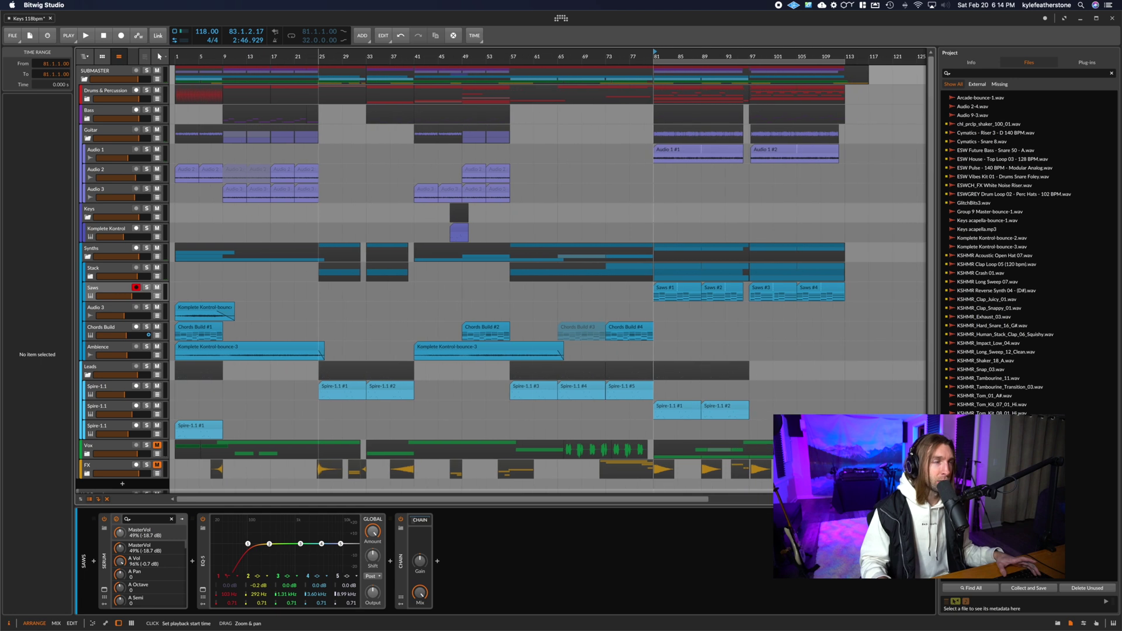
click(90, 277)
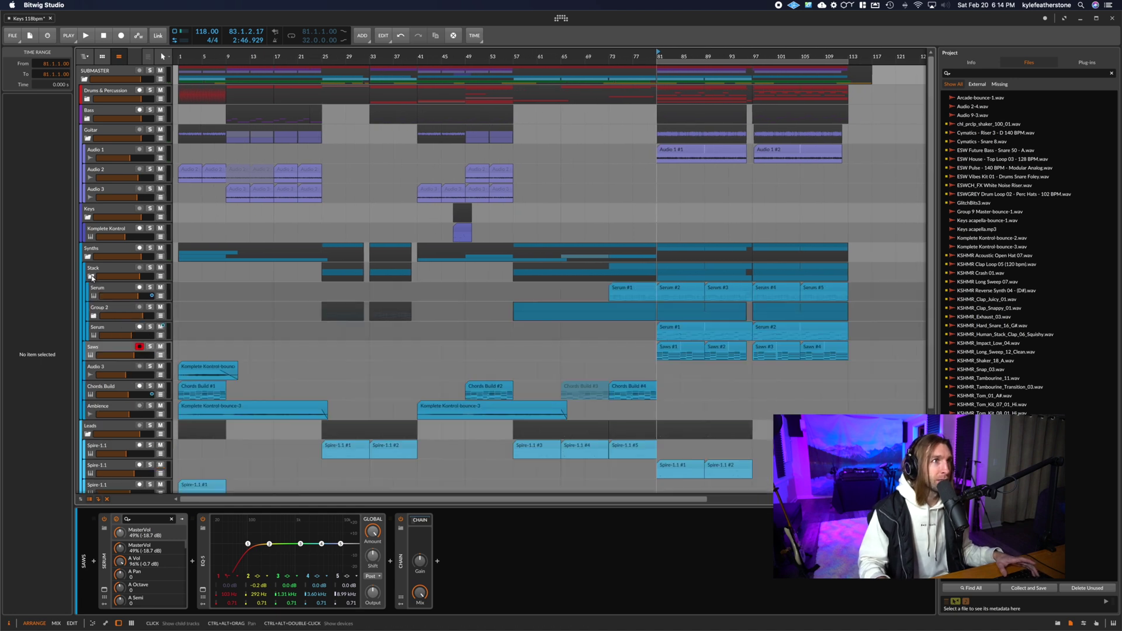
click(94, 316)
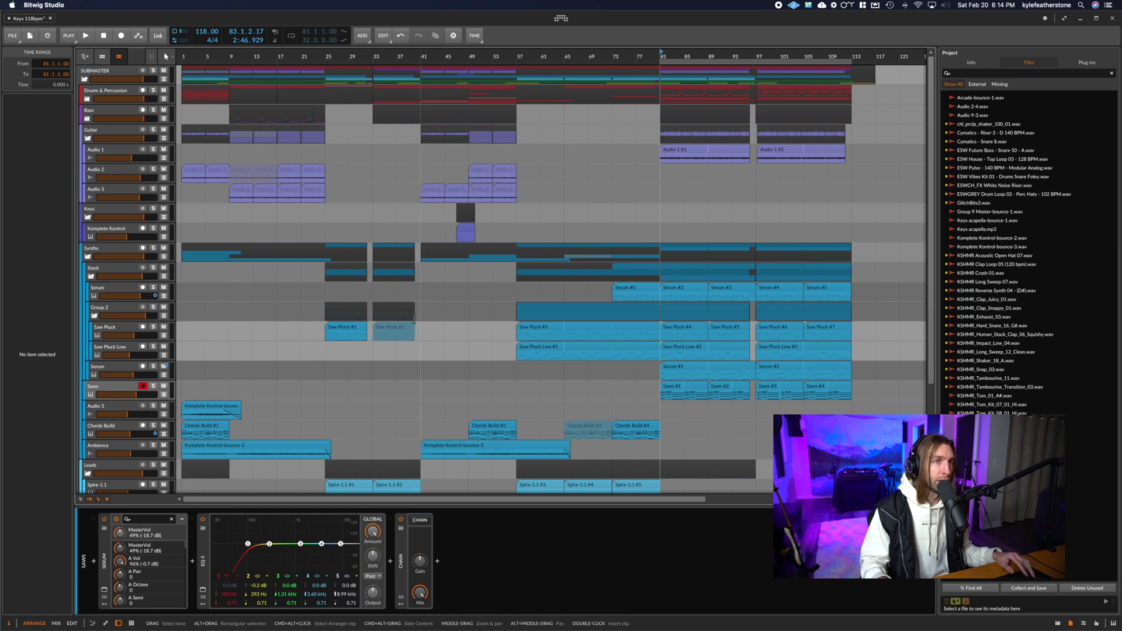
- Play the Saw Pluck track soloed from bars 25, 57 and 81, and stop
click(324, 336)
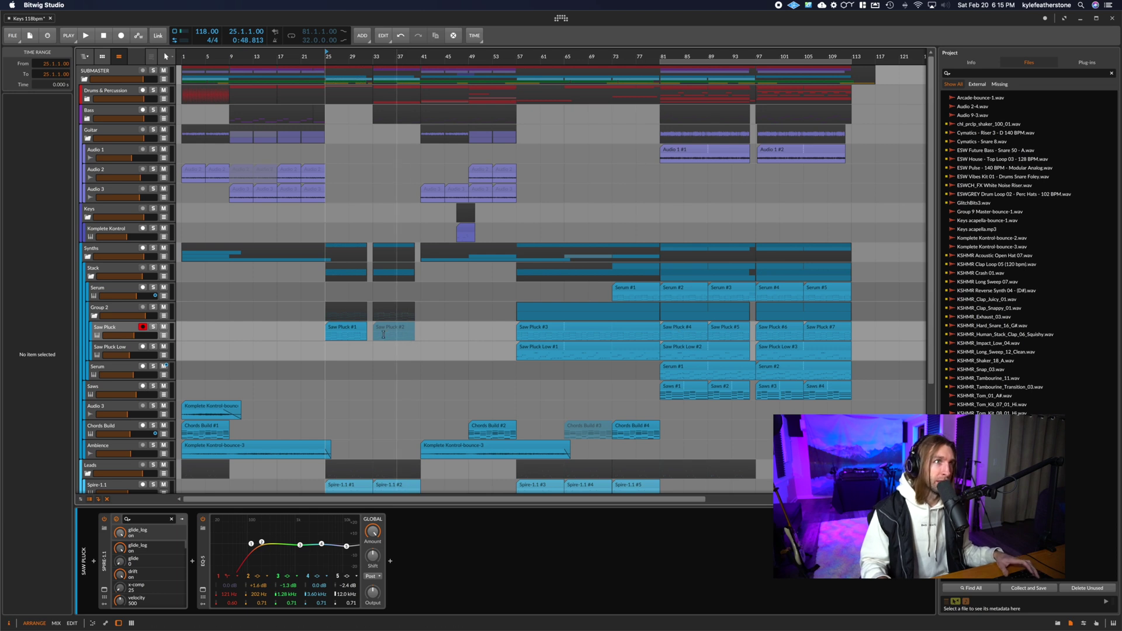
key(s)
key(space)
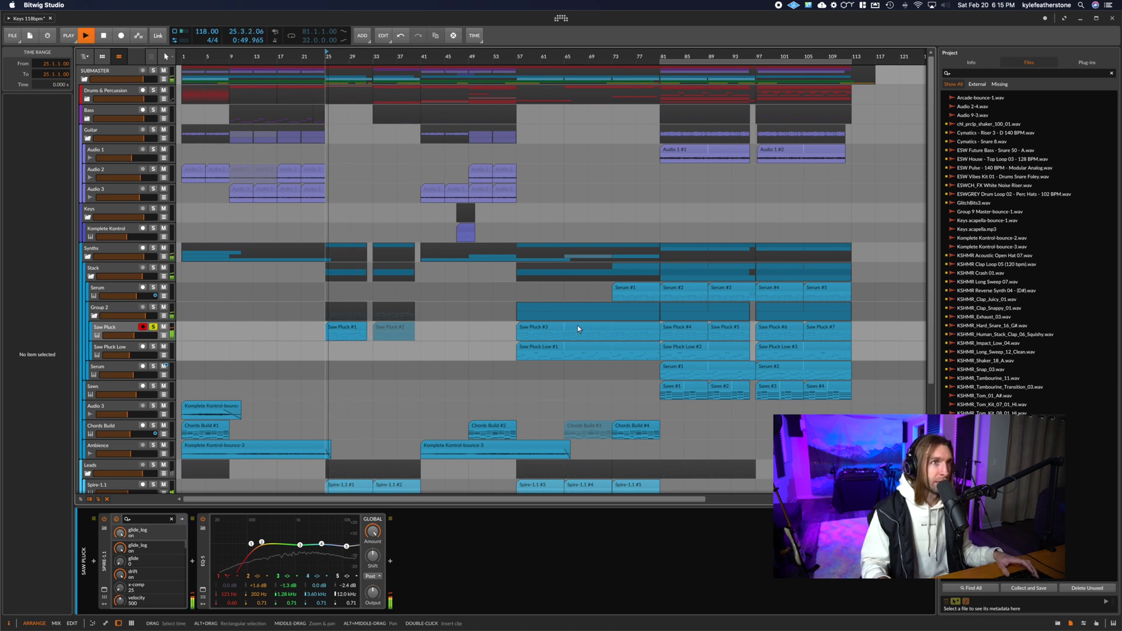
click(516, 336)
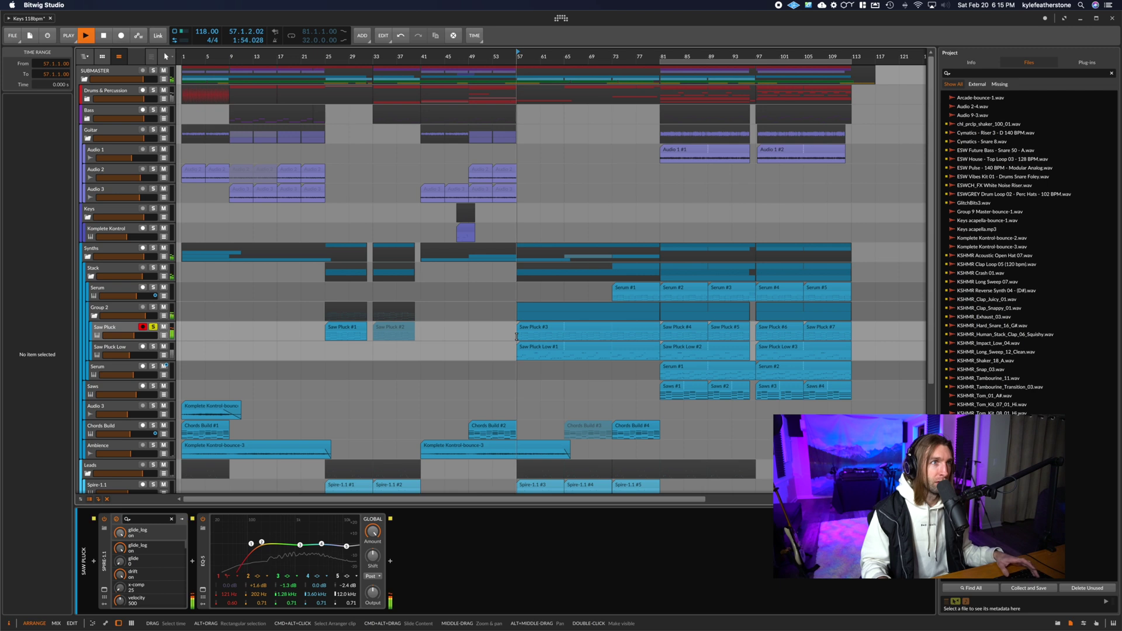
key(space)
key(space)
click(662, 337)
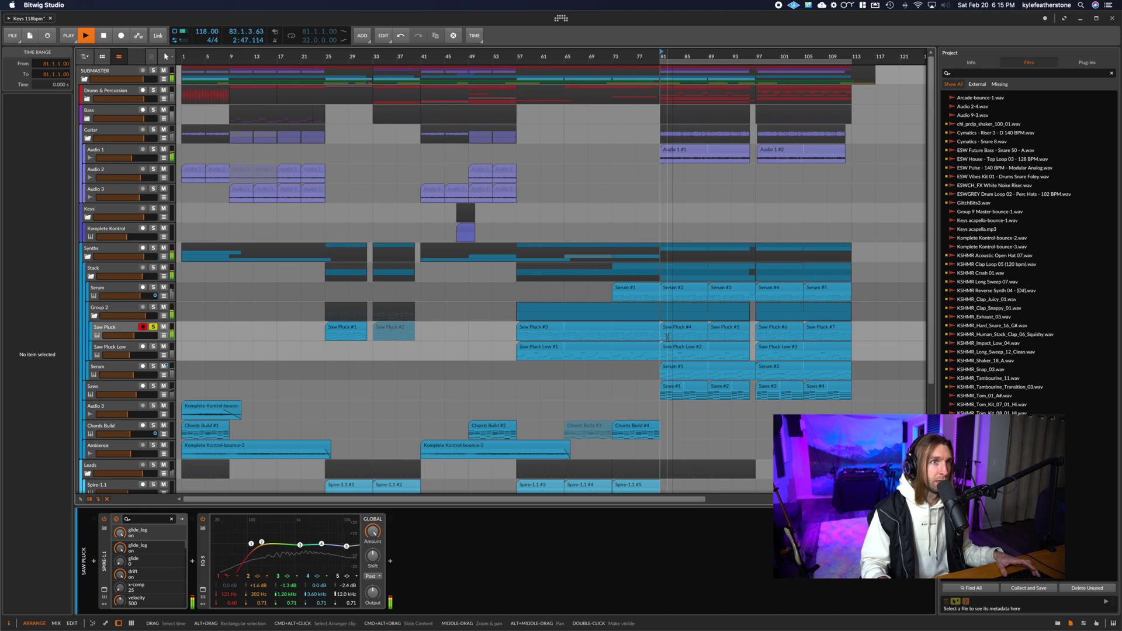
key(space)
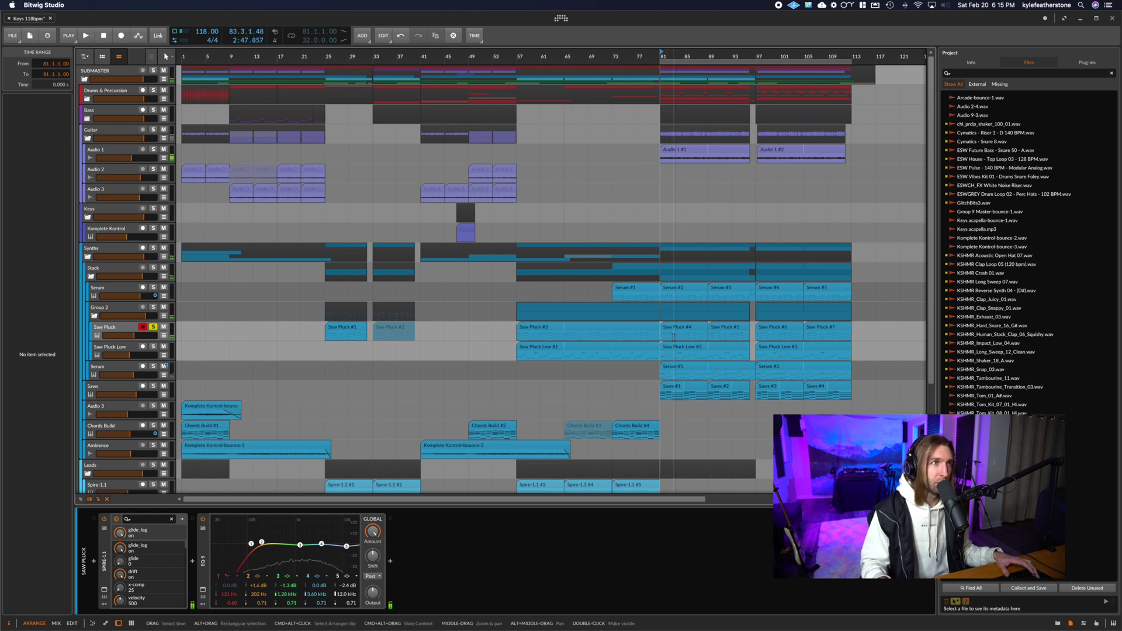
- Solo the Synths group and play it from bar 81
click(662, 256)
key(s)
click(662, 255)
key(space)
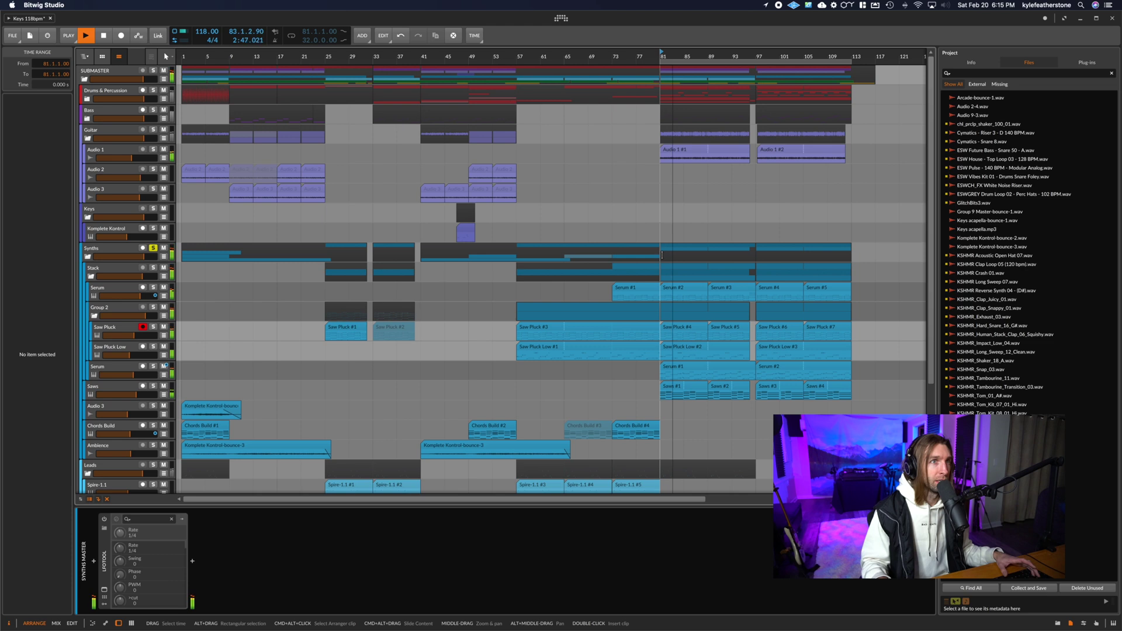
- Select Group 2 inside Stack, solo it and stop playback
click(110, 318)
key(s)
key(space)
- Play Saw Pluck soloed from bar 81, switch the solo to Saw Pluck Low, and stop
click(662, 337)
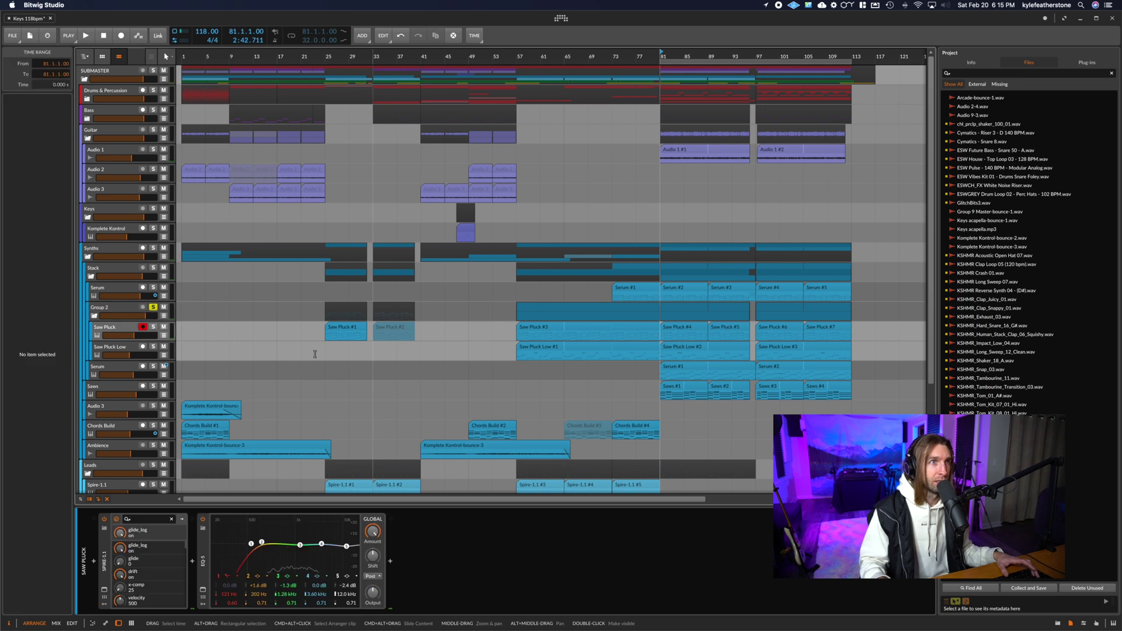
key(s)
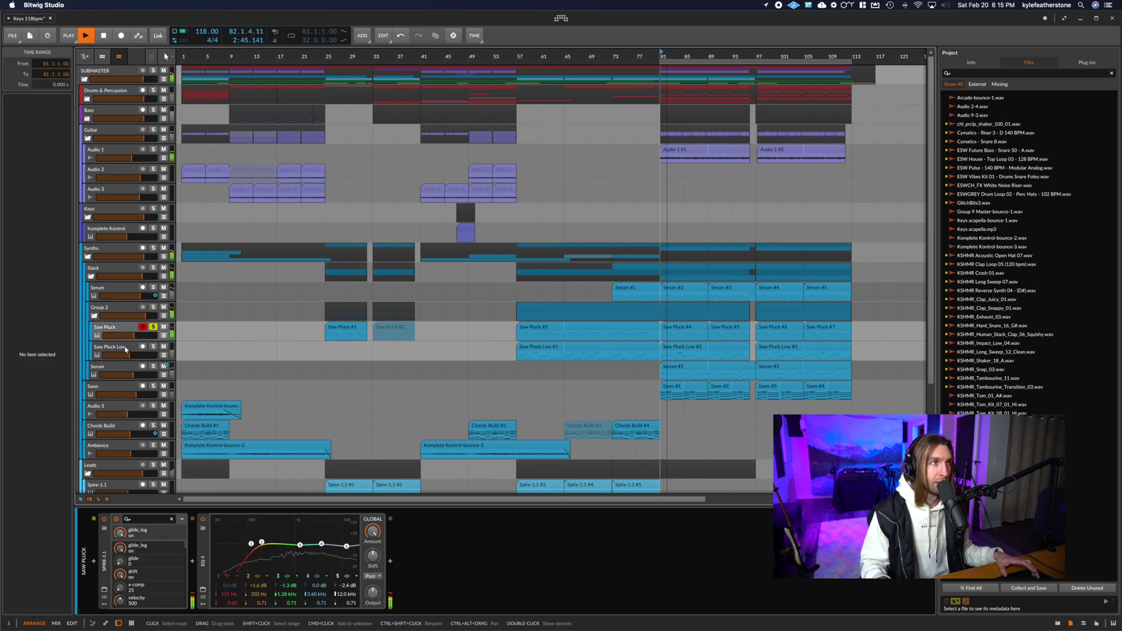
click(111, 347)
key(s)
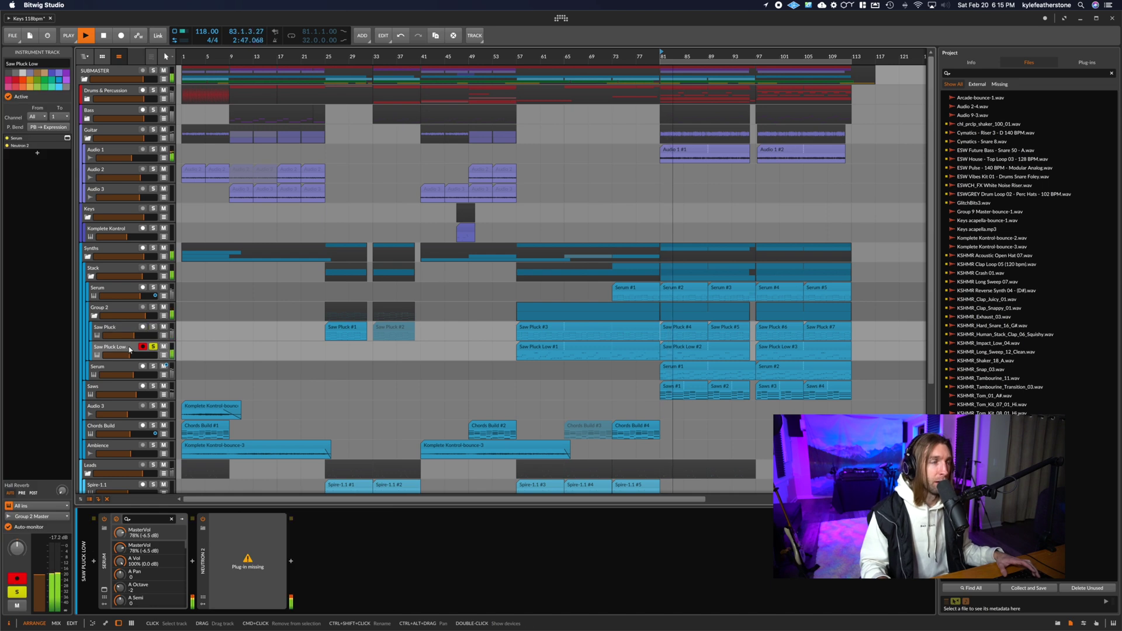
key(space)
- Show the Stack group's effects, play from bar 81, and fold Group 2 and select it to show its filter
click(101, 273)
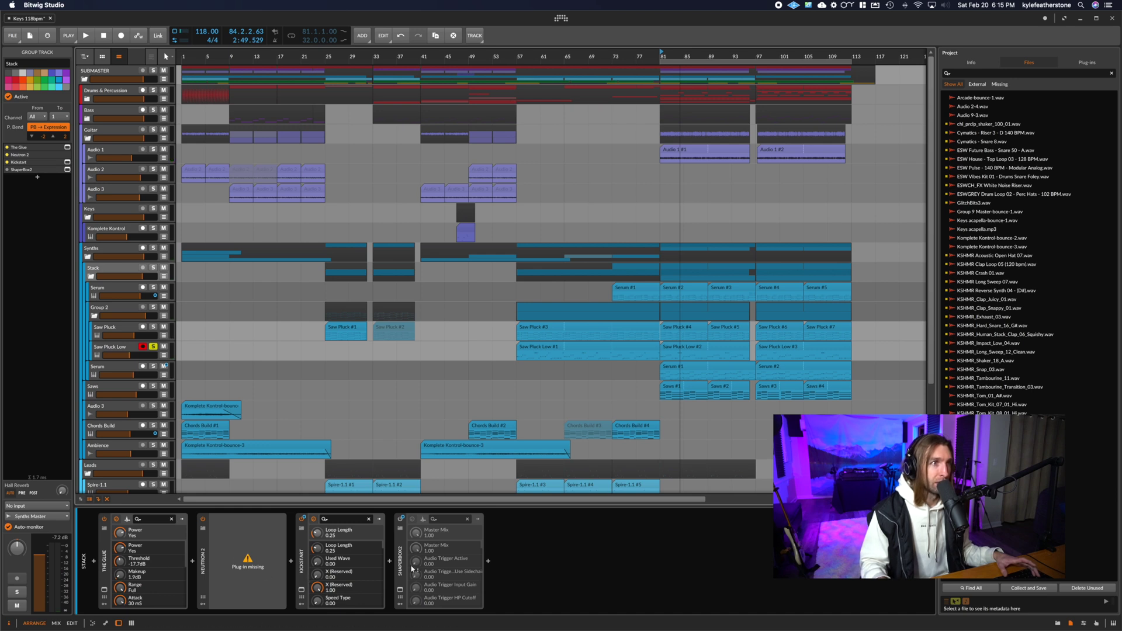
key(space)
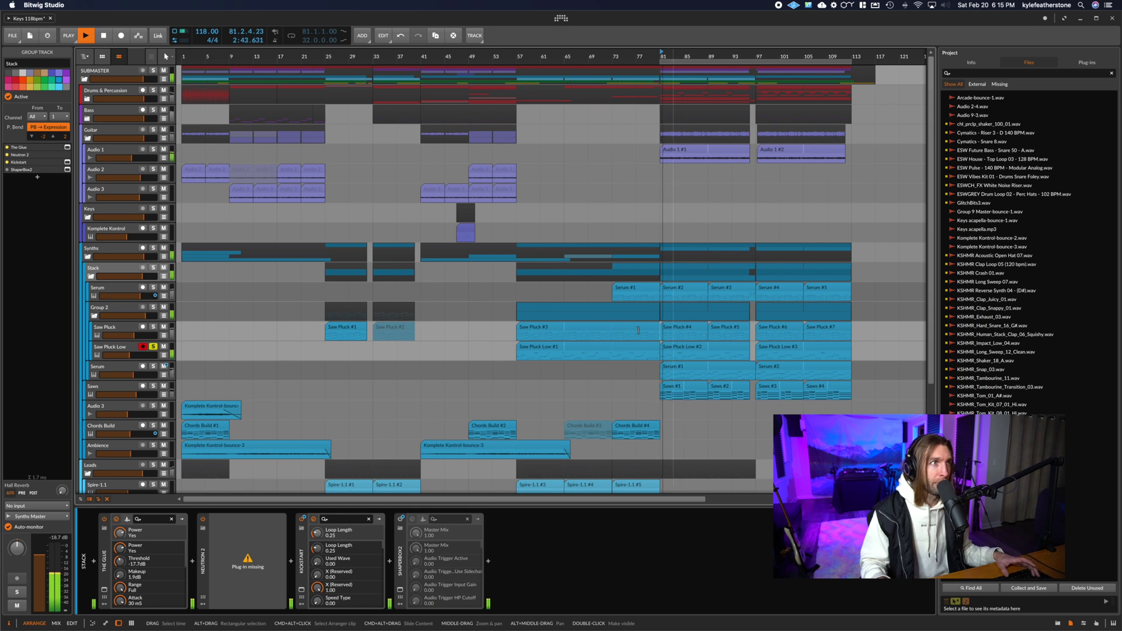
click(94, 315)
click(117, 312)
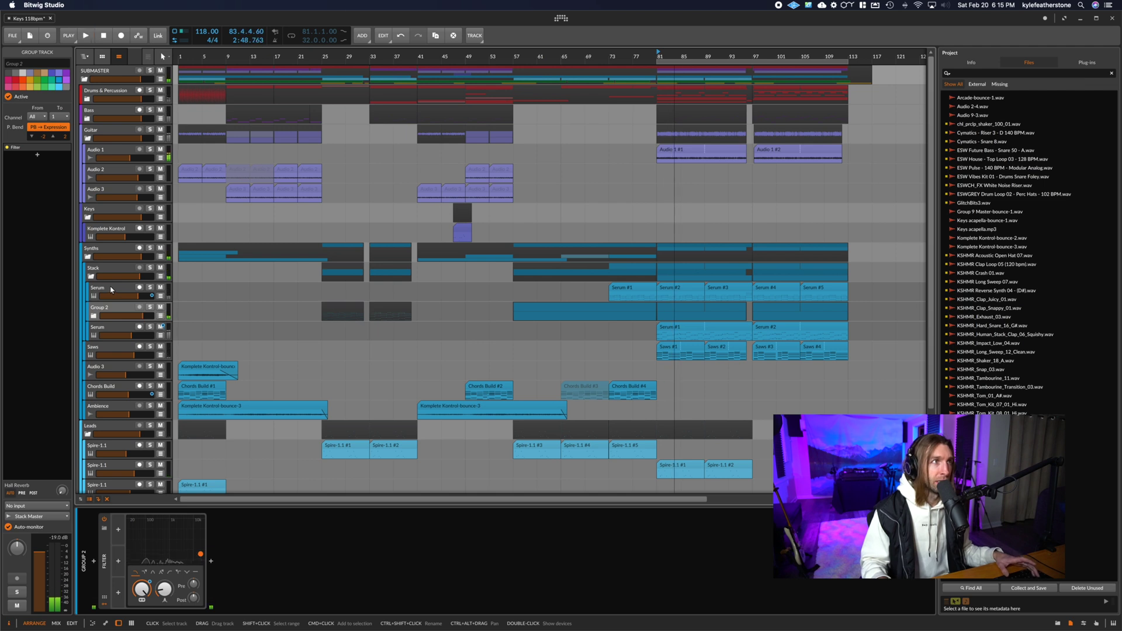
- Play from bar 81 with Stack's upper Serum track selected, solo the Stack group, and stop
click(110, 290)
key(space)
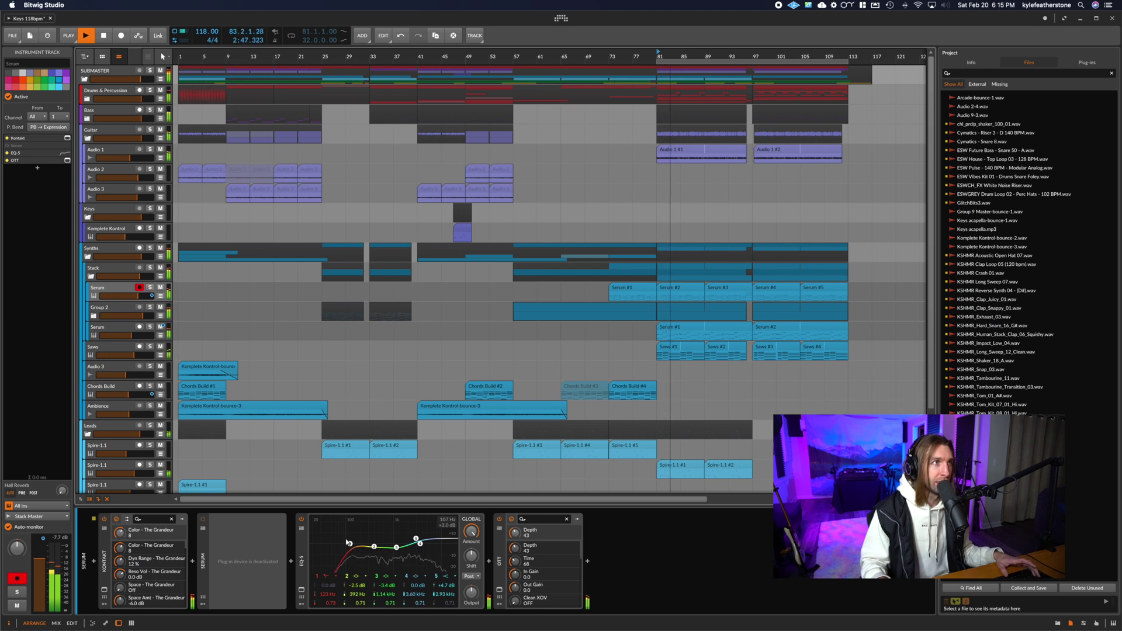
key(Up)
key(s)
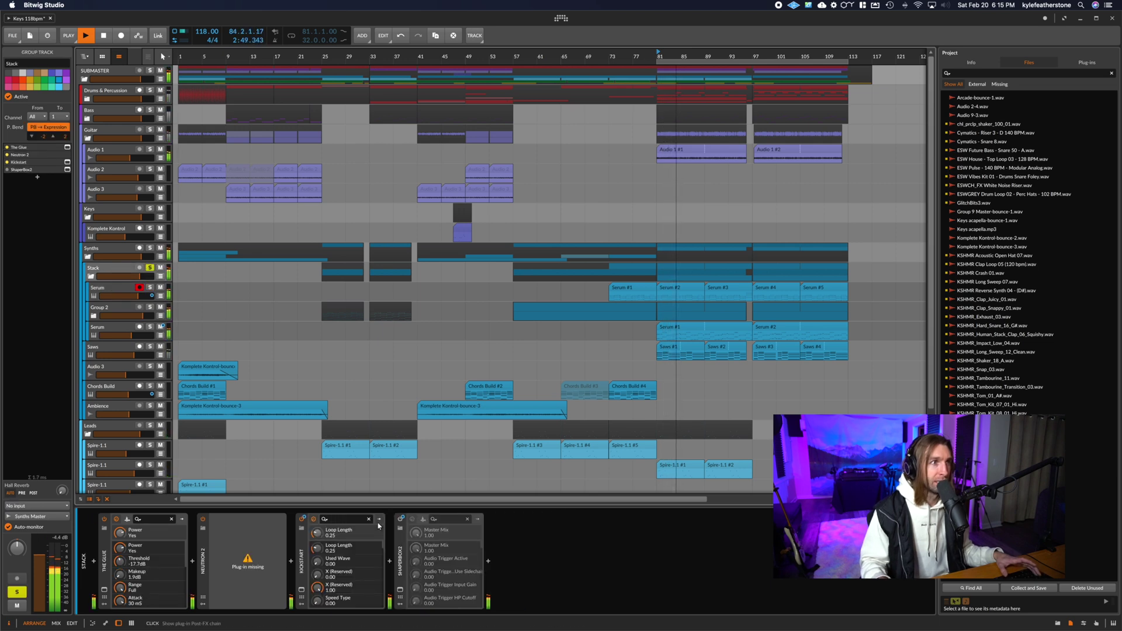
key(space)
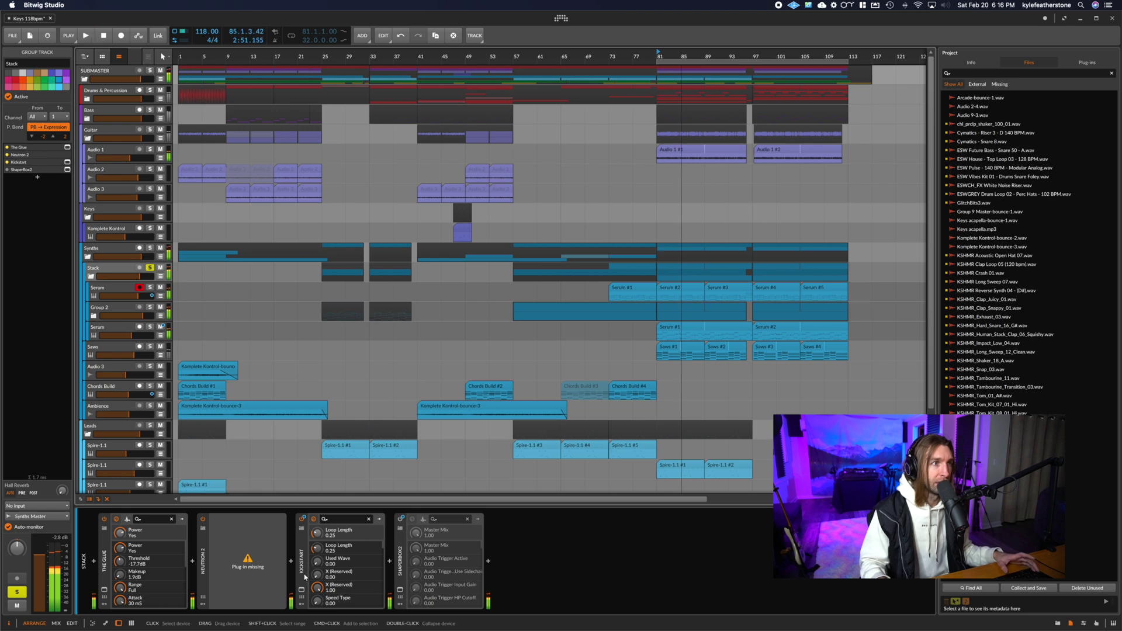
- Set the low cut of the upper Serum track's EQ-5 to about 283 Hz and turn off the Stack solo
key(Down)
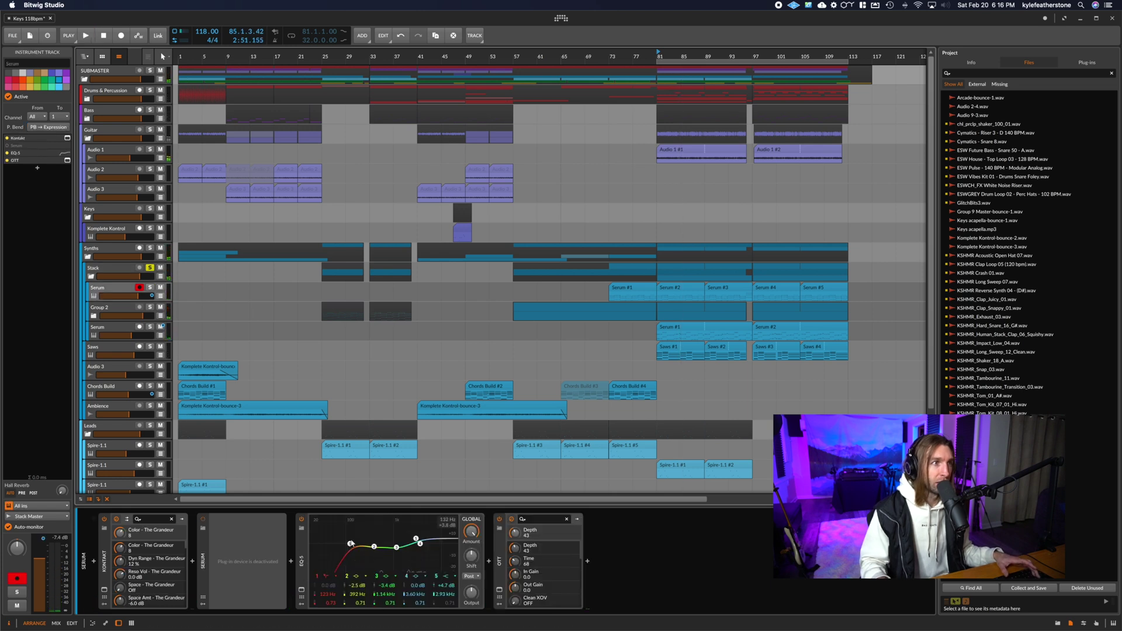
drag(367, 548, 369, 548)
key(s)
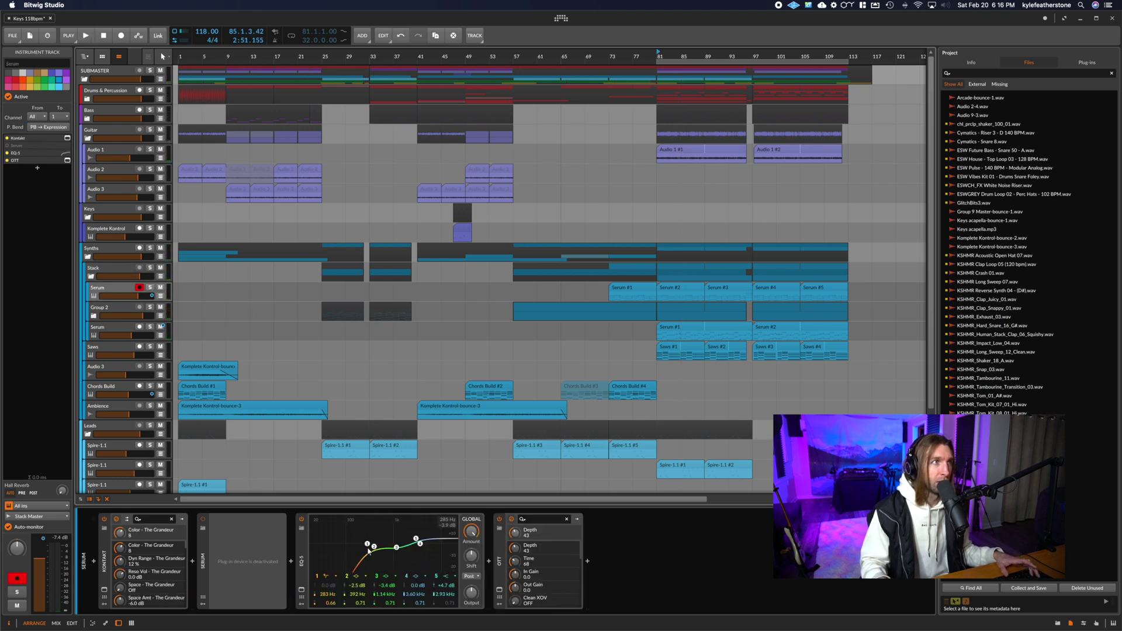
key(s)
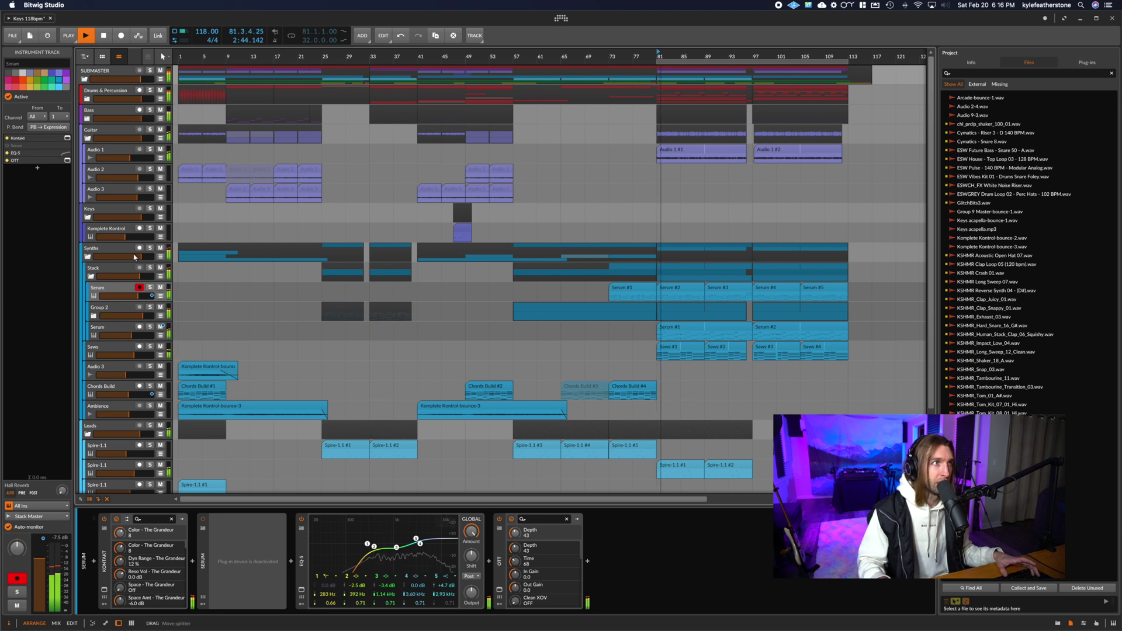
- Solo the Stack group during playback from bar 81 and stop
key(Up)
key(s)
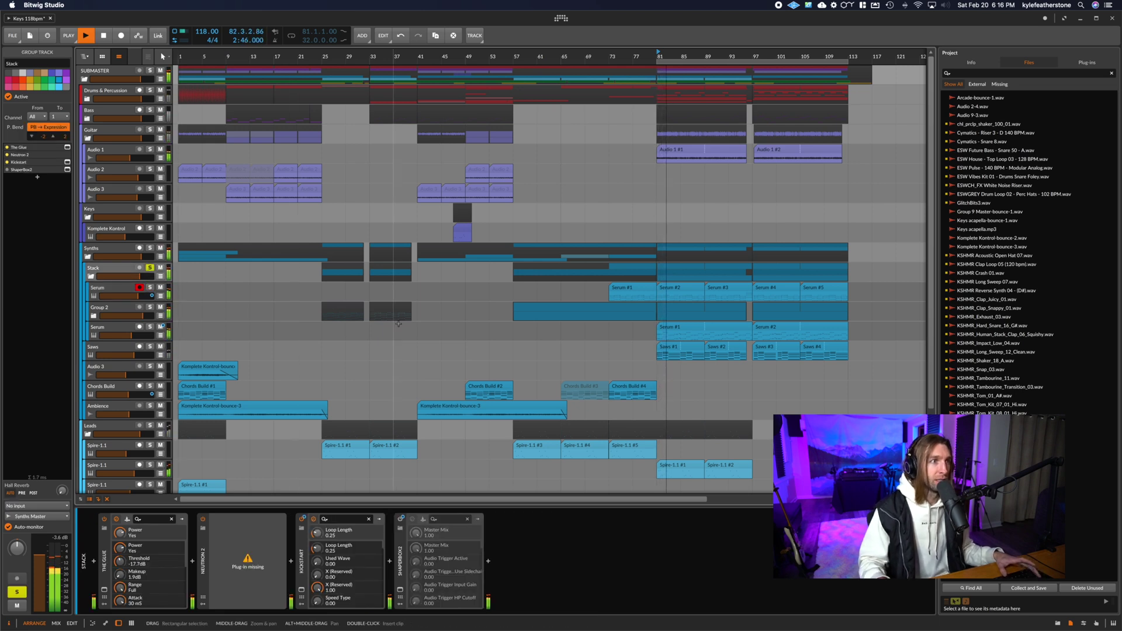
key(space)
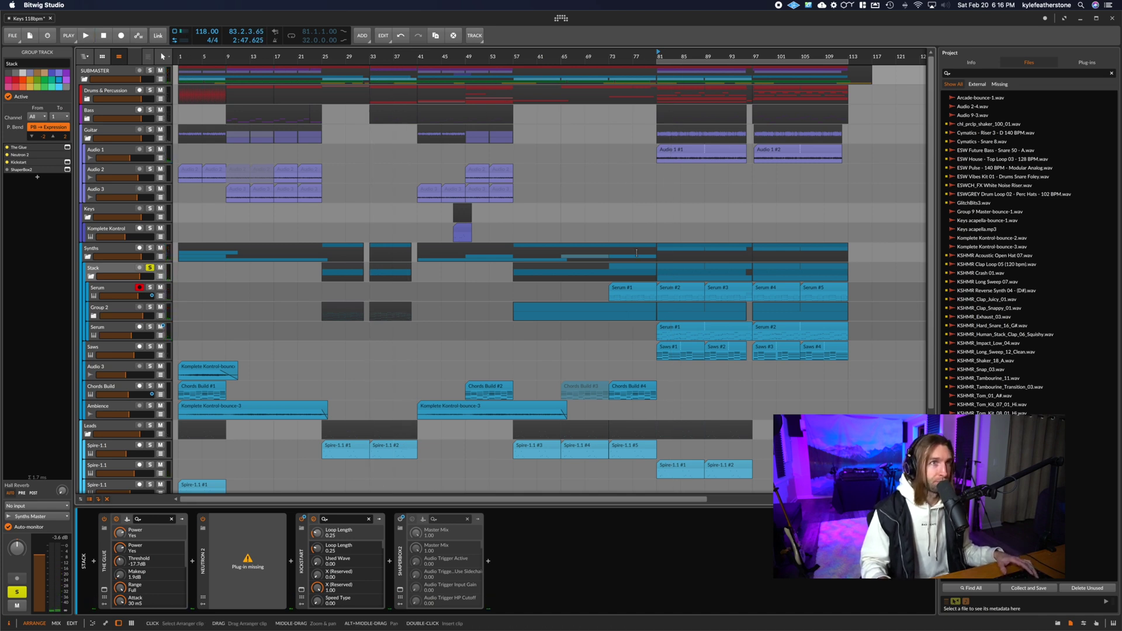
- Unfold and refold Group 2, select it to show its filter, and fold the Stack group
click(94, 316)
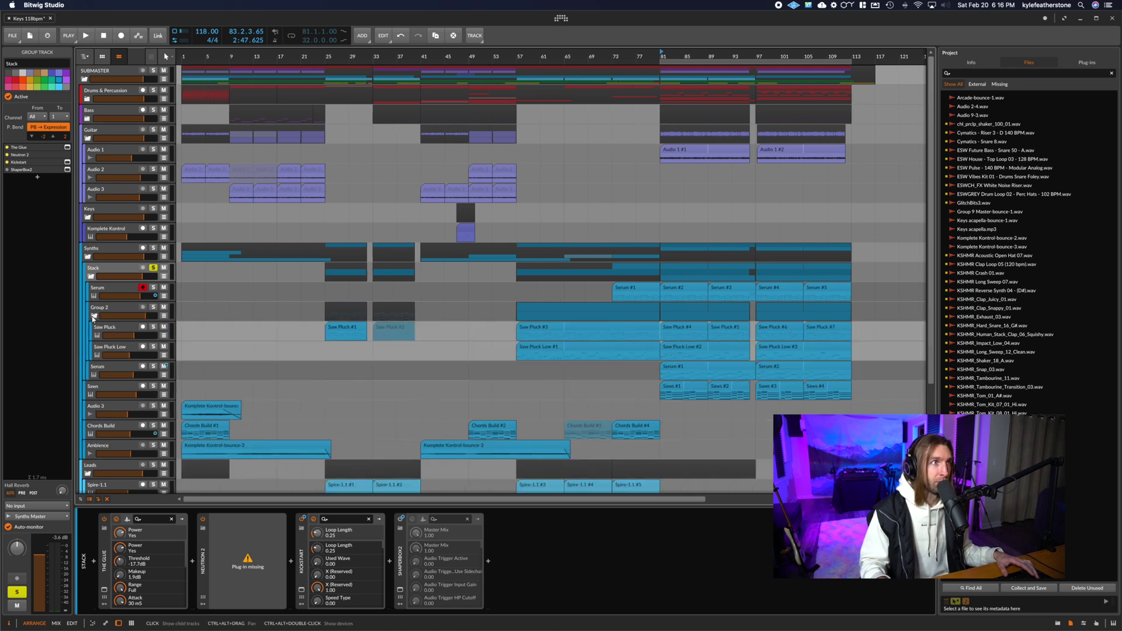
click(93, 316)
click(109, 326)
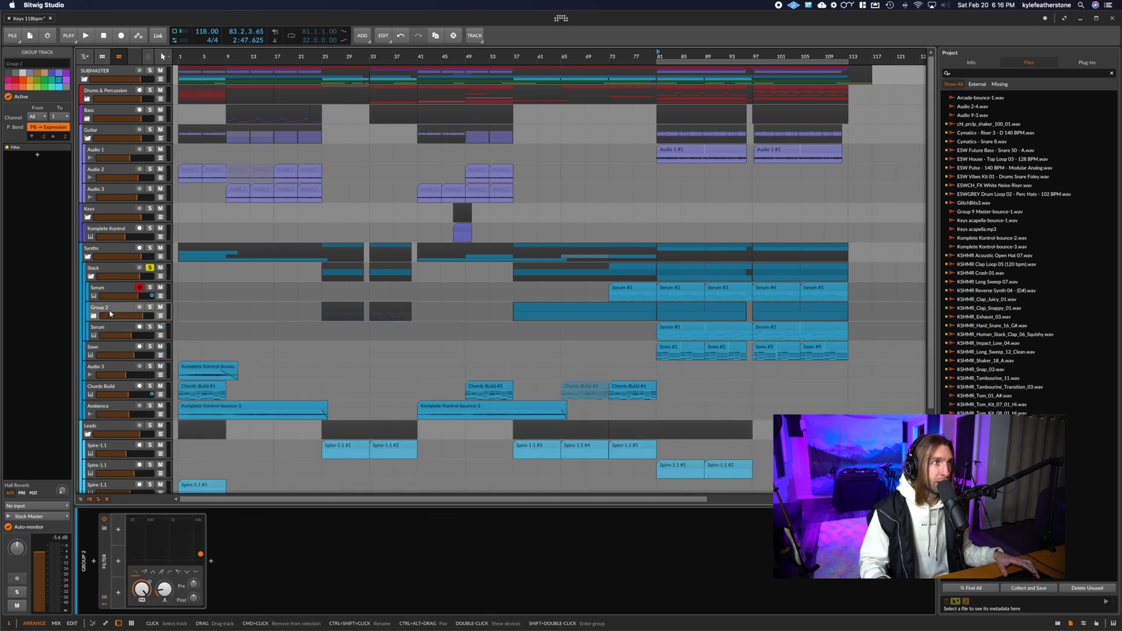
click(92, 278)
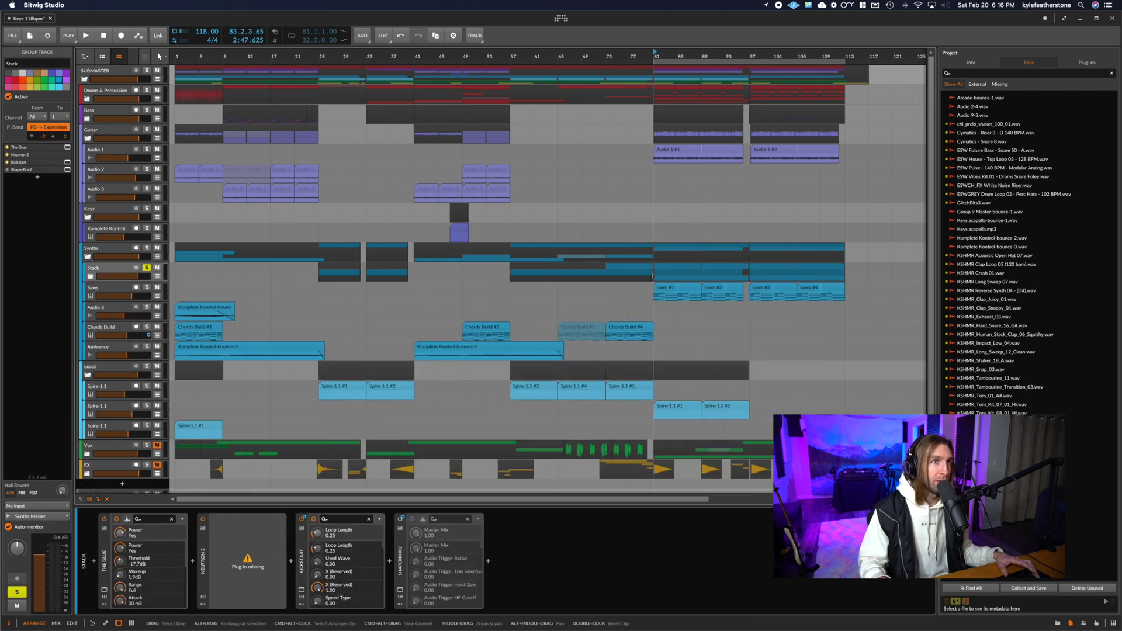
- Highlight bars 81 to 97 on the Saws track, then unfold and refold the Stack group and Group 2
drag(656, 271, 727, 280)
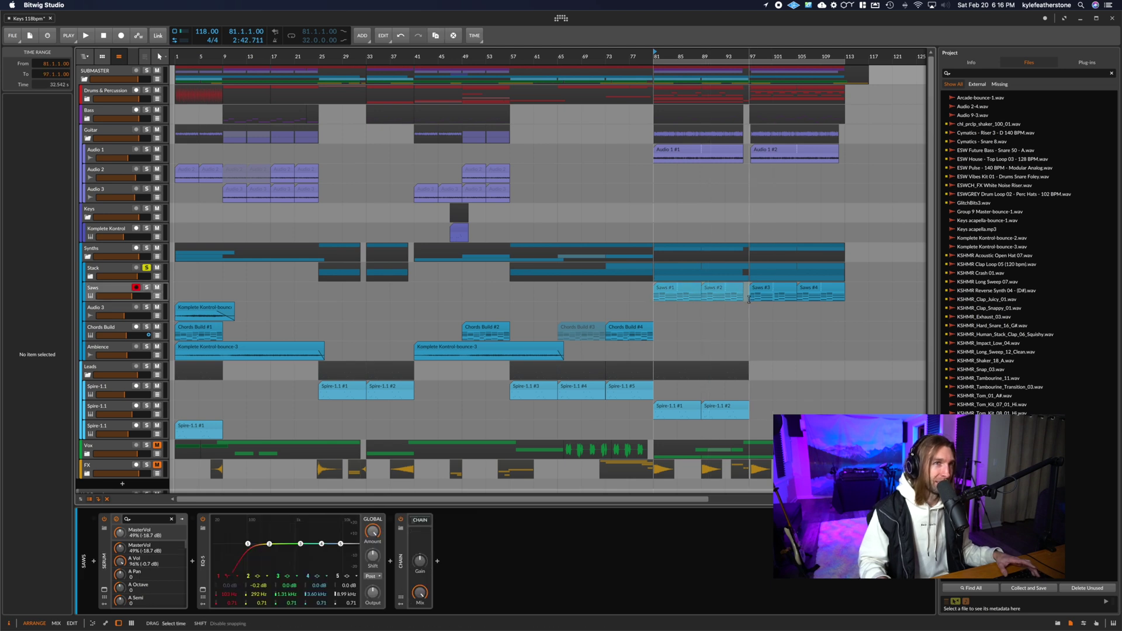
click(91, 277)
click(93, 316)
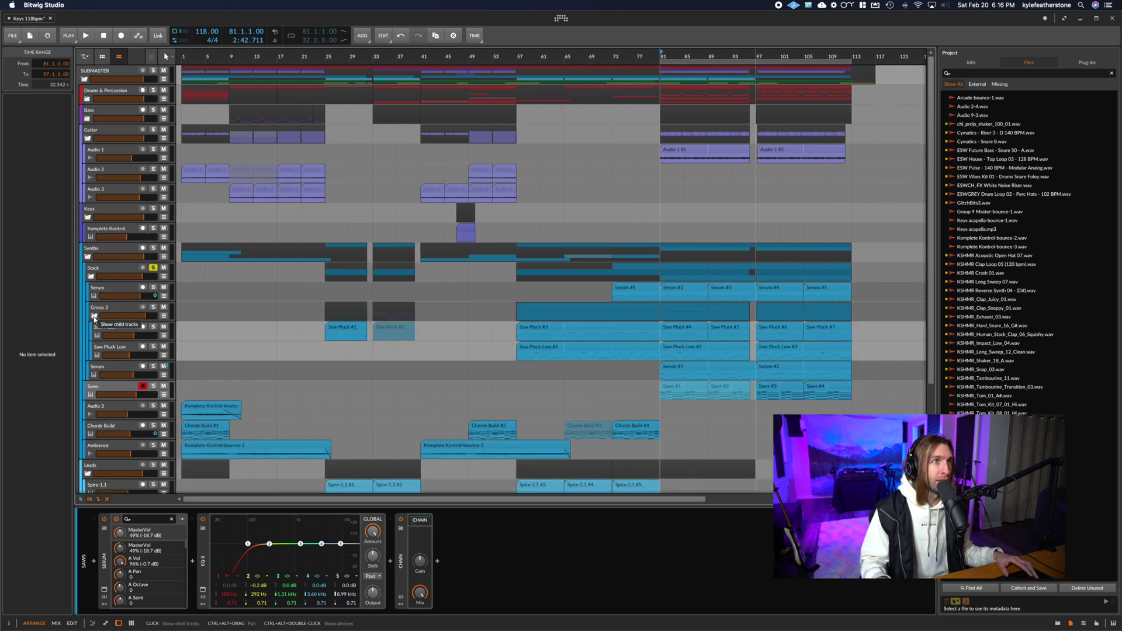
click(94, 316)
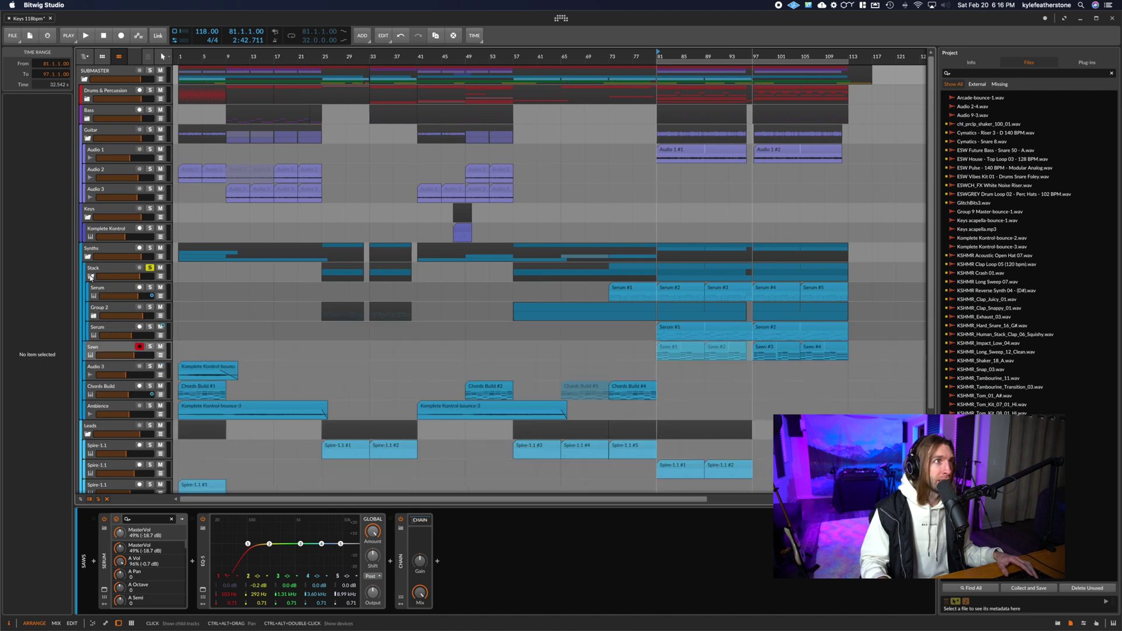
click(91, 278)
- Turn off the Stack group's solo and play briefly from bar 81
click(146, 268)
key(space)
key(space)
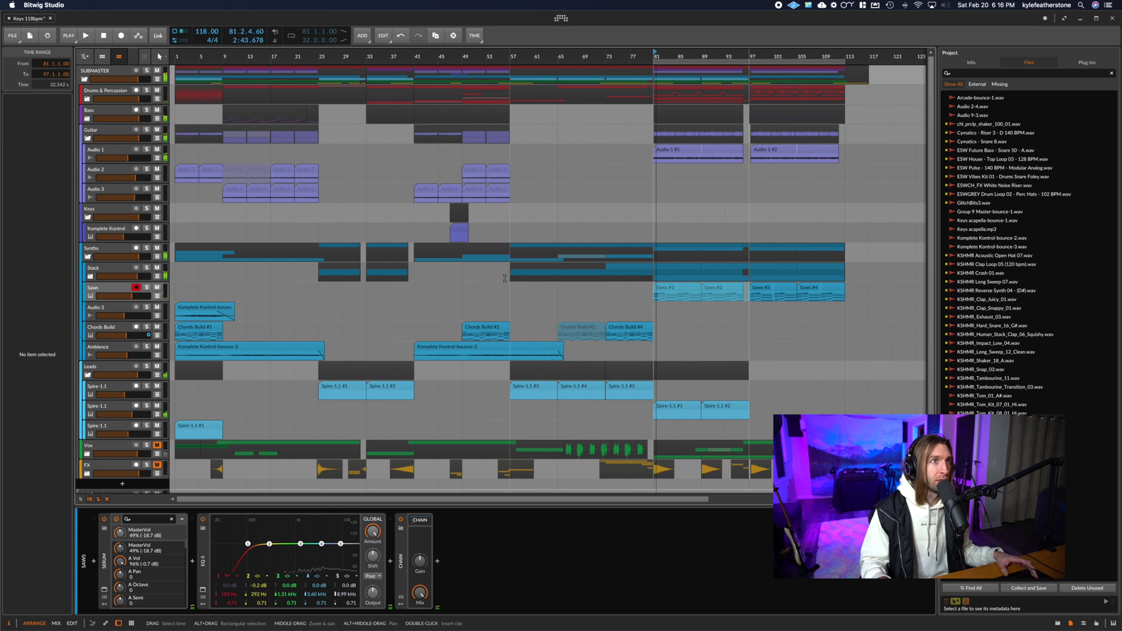
- Play the lowest Spire-1.1 lead track from bar 1 and solo it during playback
click(506, 280)
scroll(506, 280, down, 1)
scroll(506, 280, down, 1)
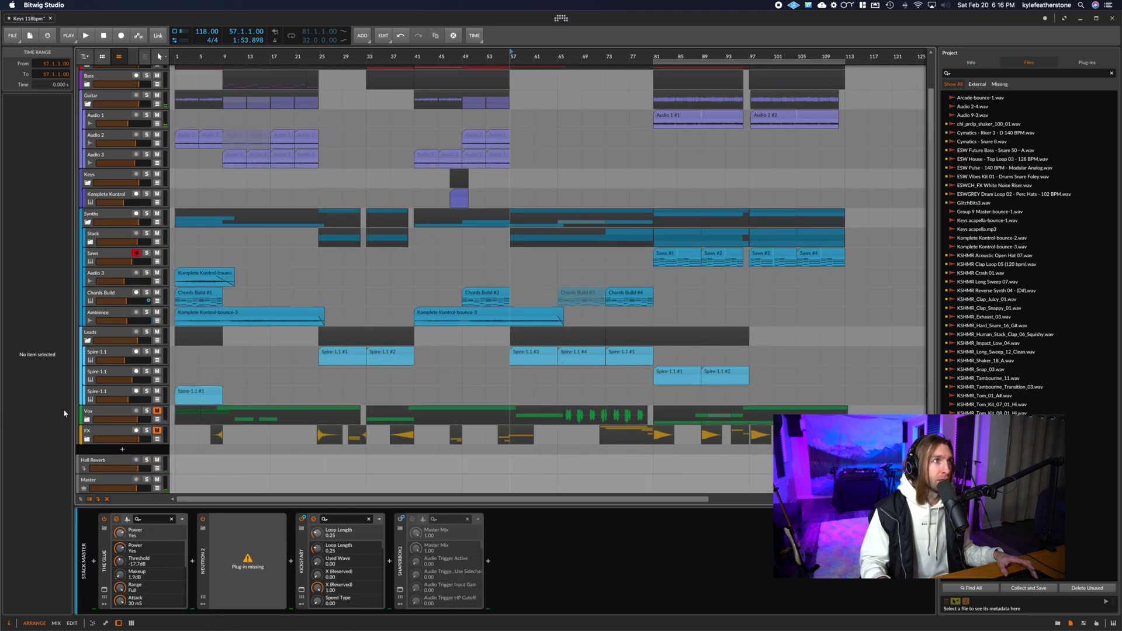
click(164, 394)
key(space)
key(s)
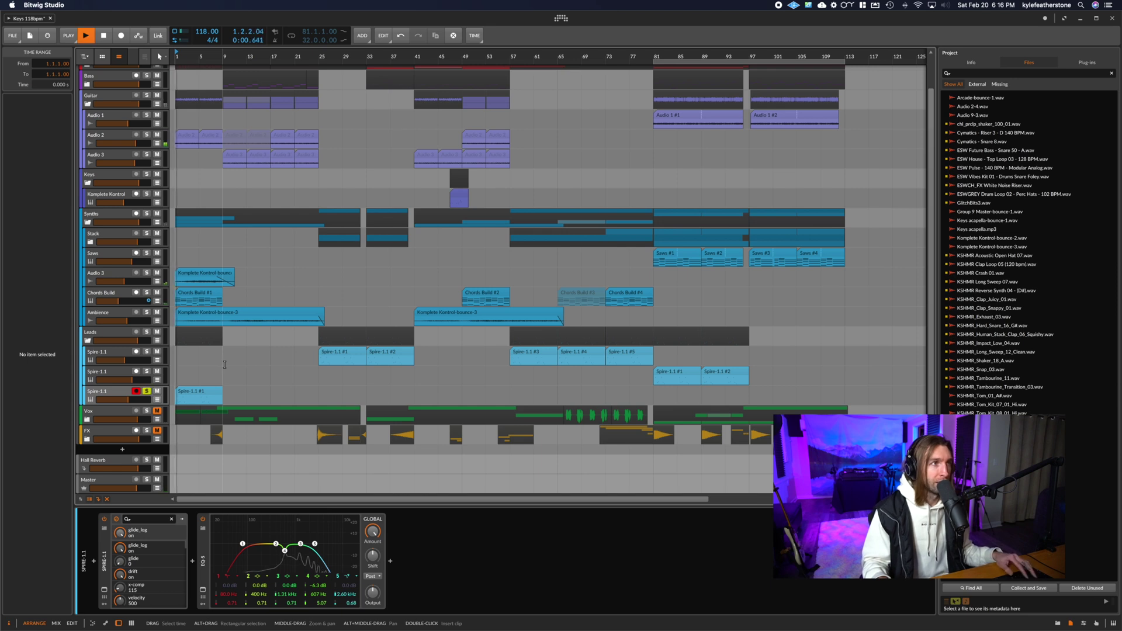
- Show the lowest lead's Spire synth window during playback, close it, and stop
click(104, 589)
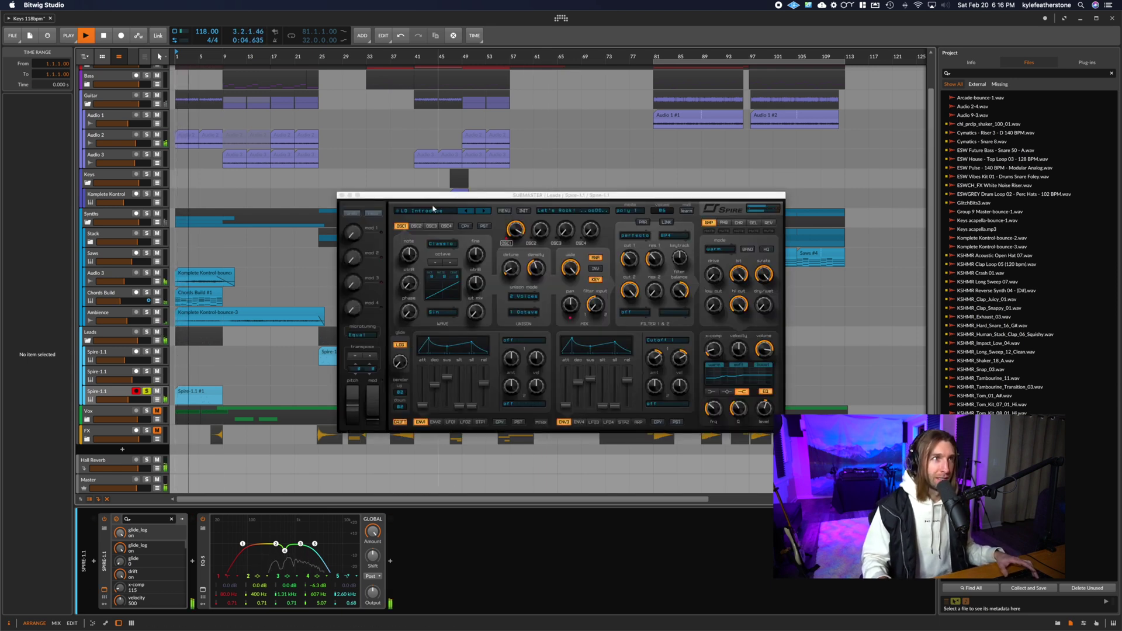
click(342, 195)
key(space)
- Play the uppermost Spire-1.1 lead soloed from bar 25, and turn off its solo while it plays
click(321, 361)
key(space)
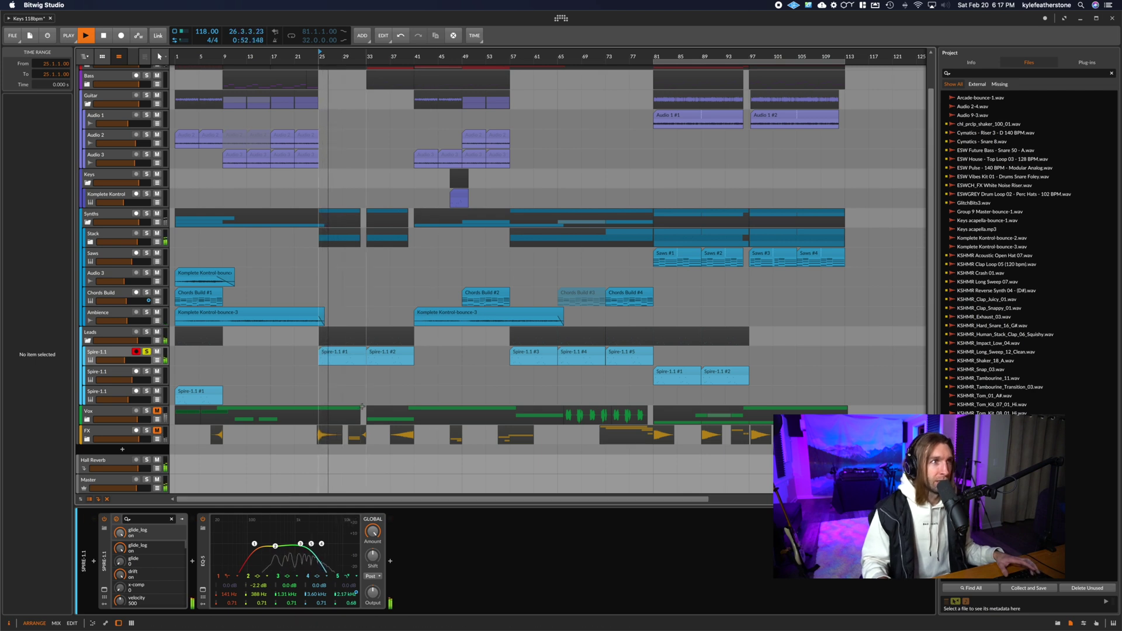
click(146, 352)
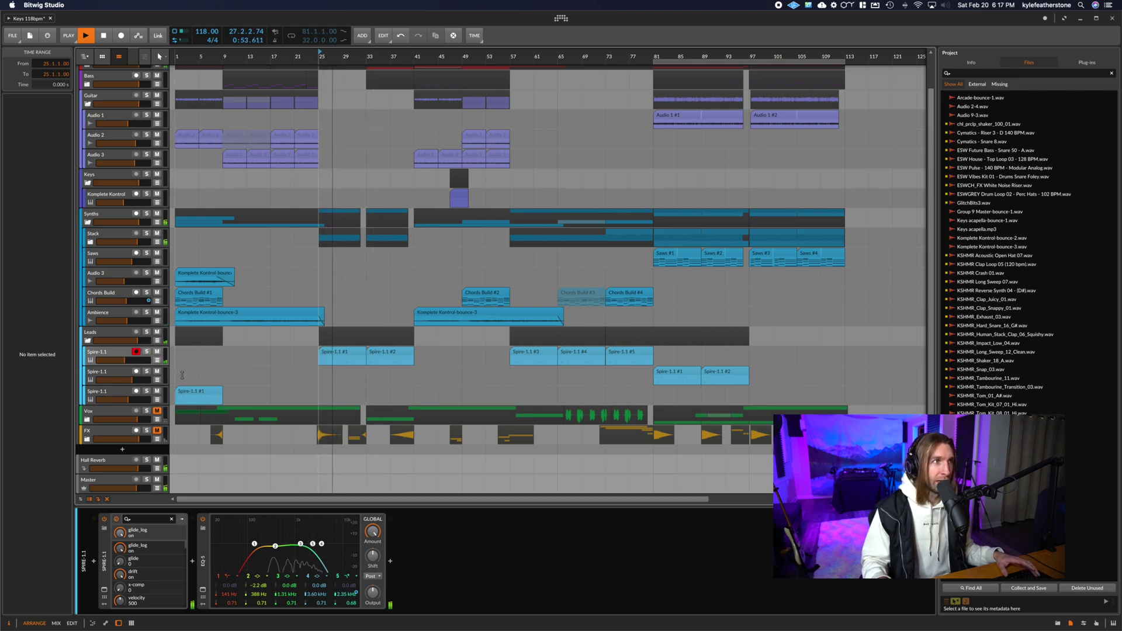
- Show and hide the lowest Spire-1.1 track's automation lanes, comparing its devices with the uppermost lead's
click(117, 395)
click(157, 400)
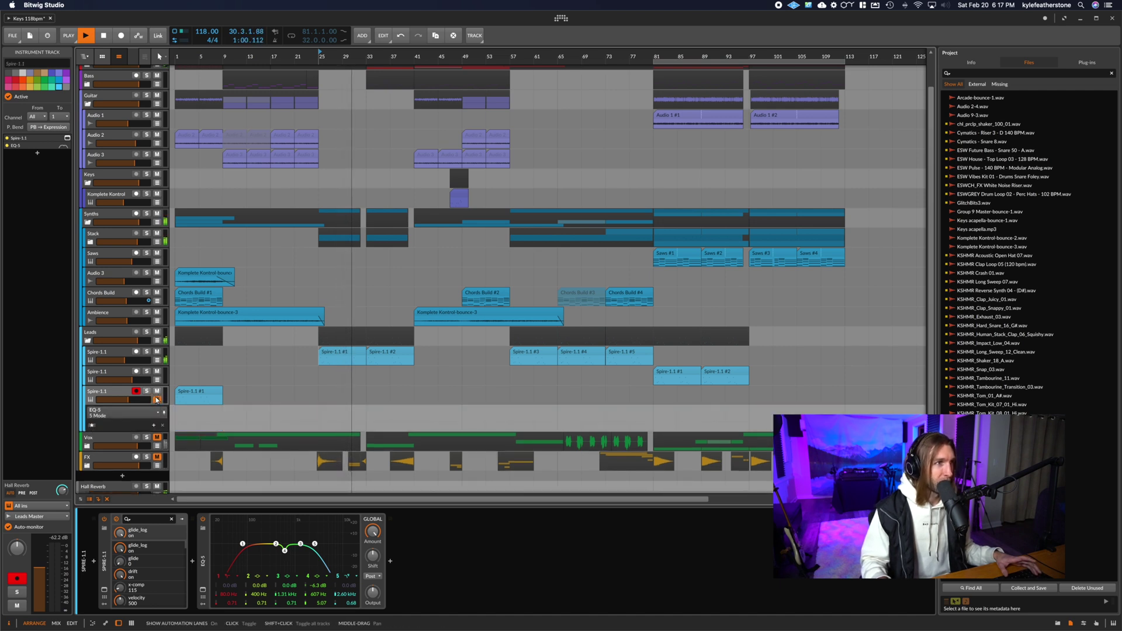
key(Up)
key(Up)
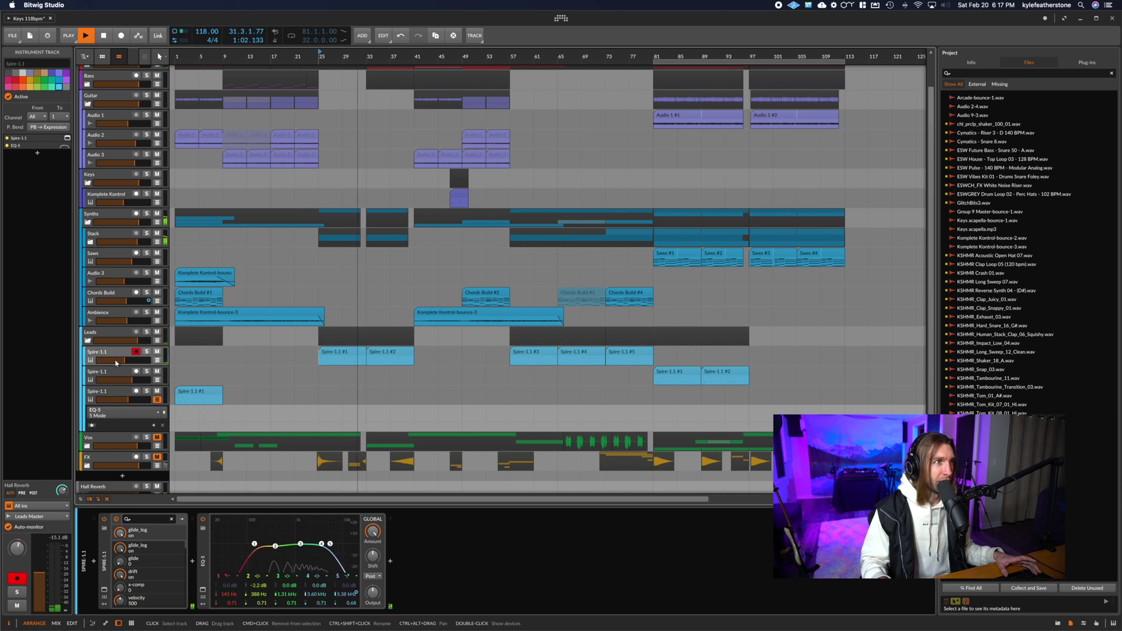
click(106, 394)
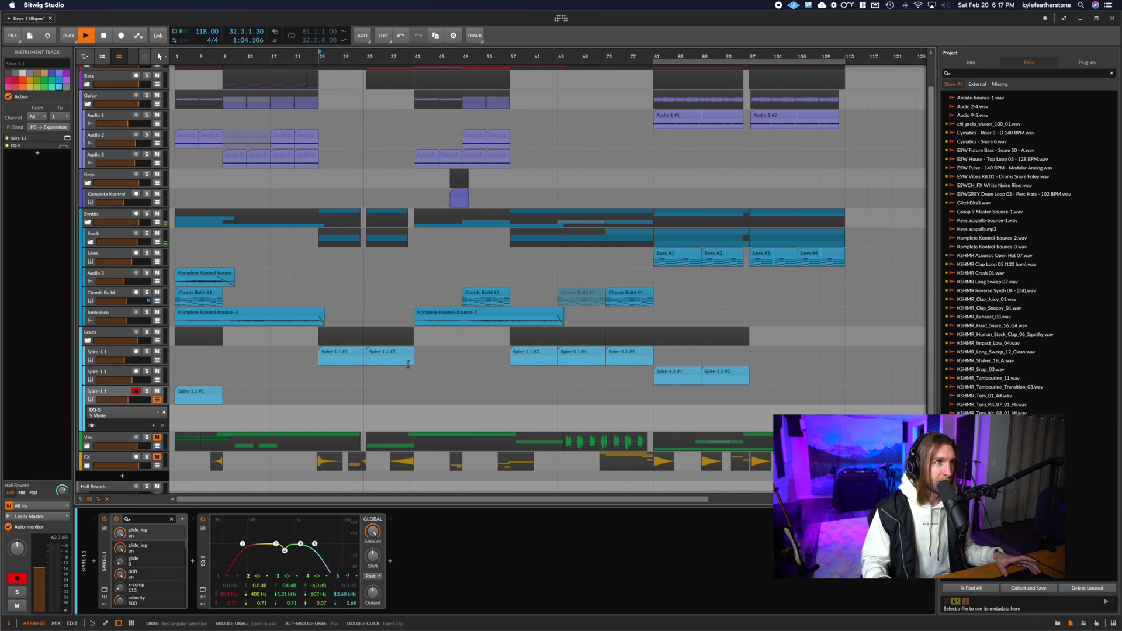
click(157, 400)
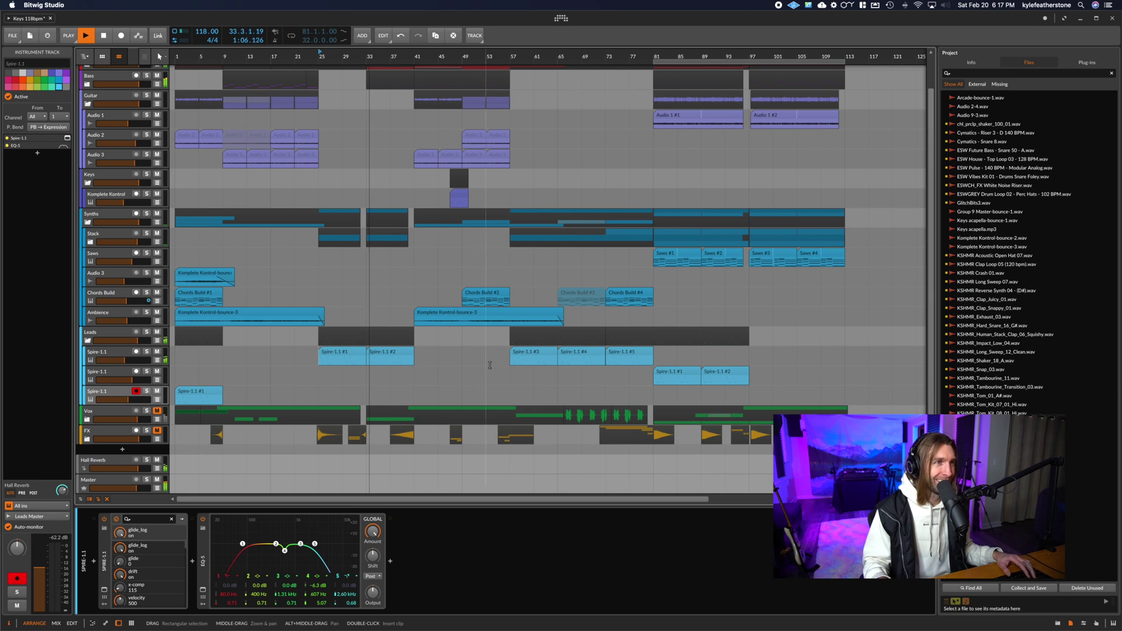
- Show the uppermost Spire-1.1 track's EQ-5, and play the leads from bar 57 and from bar 81
click(120, 352)
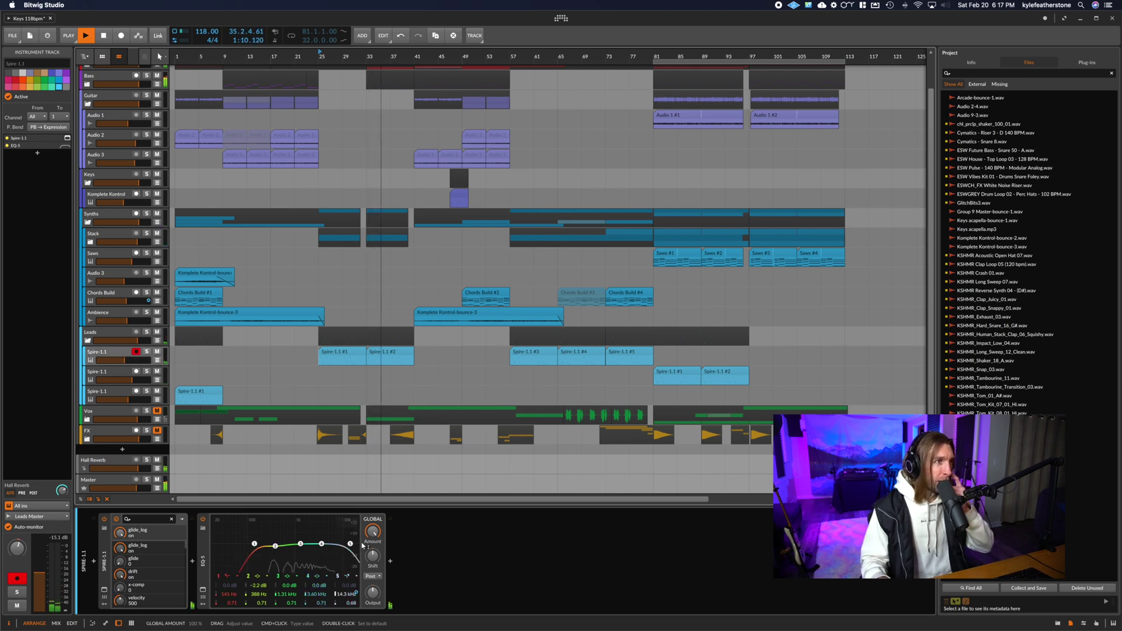
key(space)
click(512, 361)
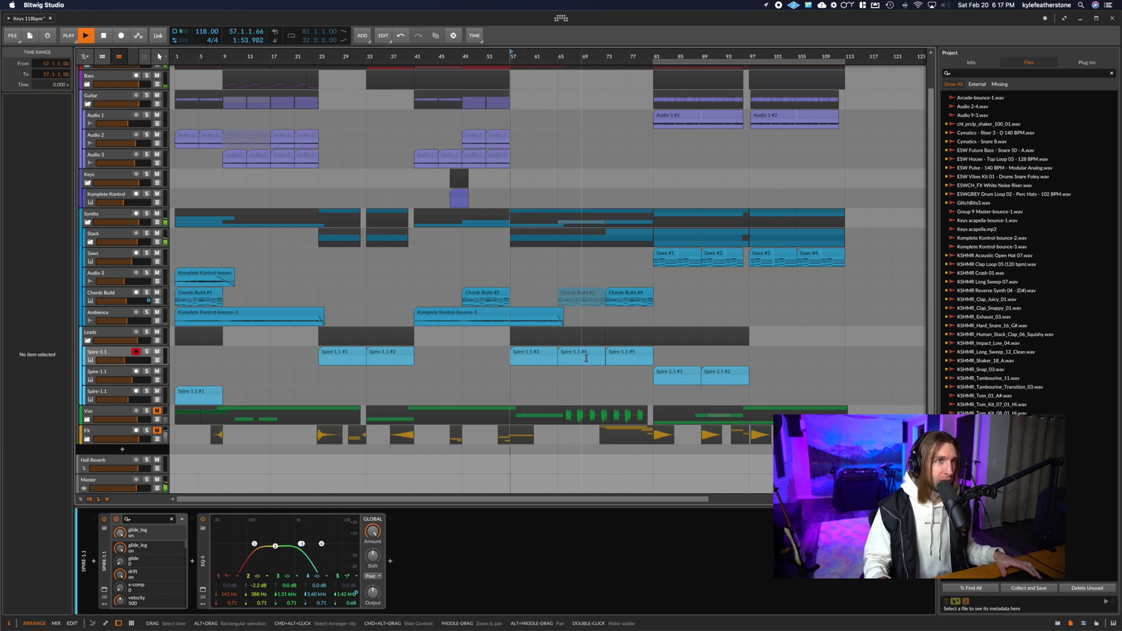
key(space)
click(654, 377)
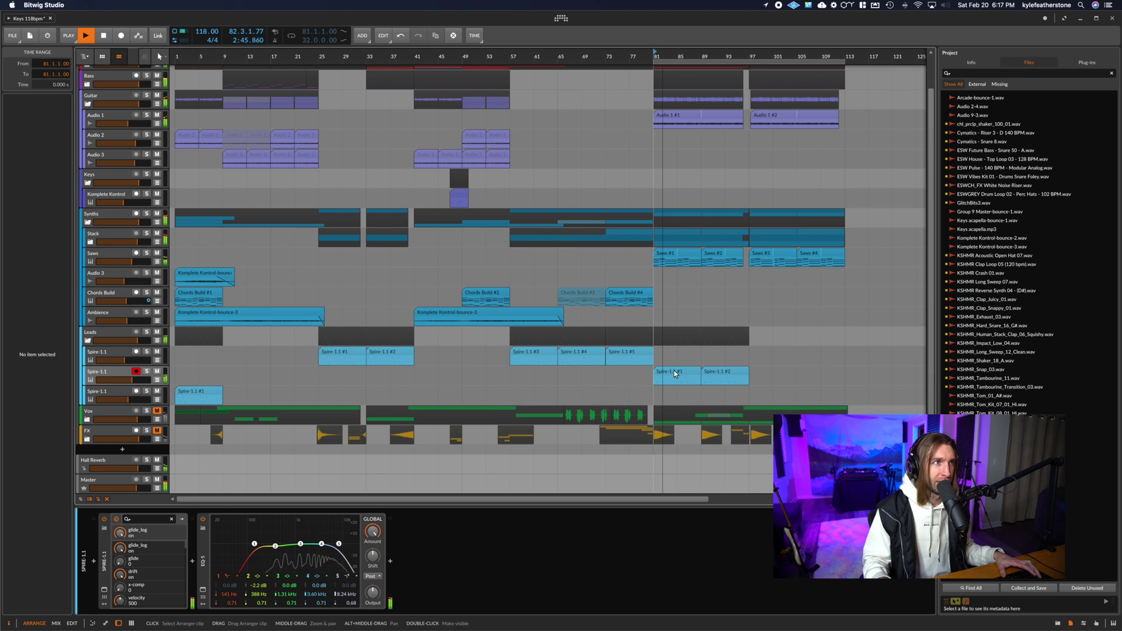
key(space)
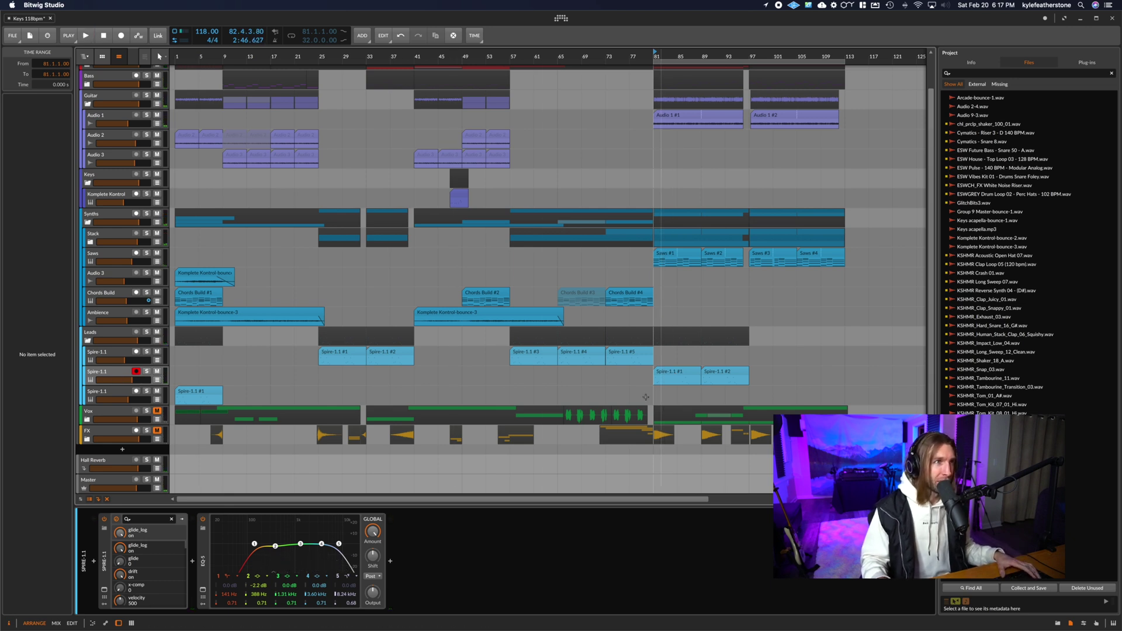
- Select the middle Spire-1.1 track, and show and hide the uppermost lead's EQ-5 Band 5 Freq automation
click(116, 367)
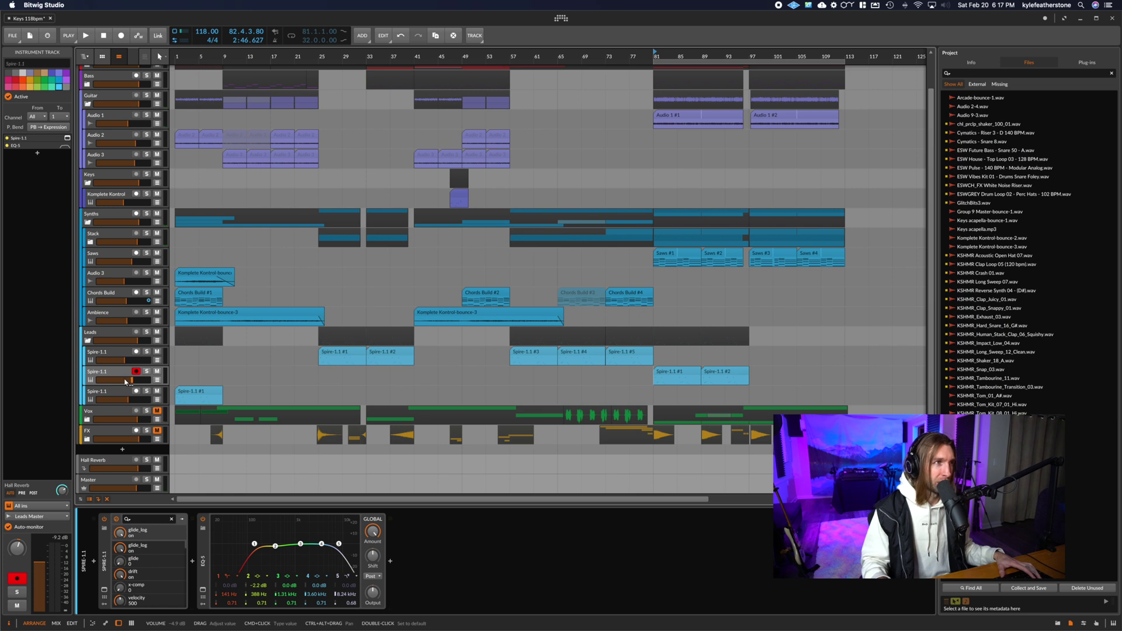
click(157, 362)
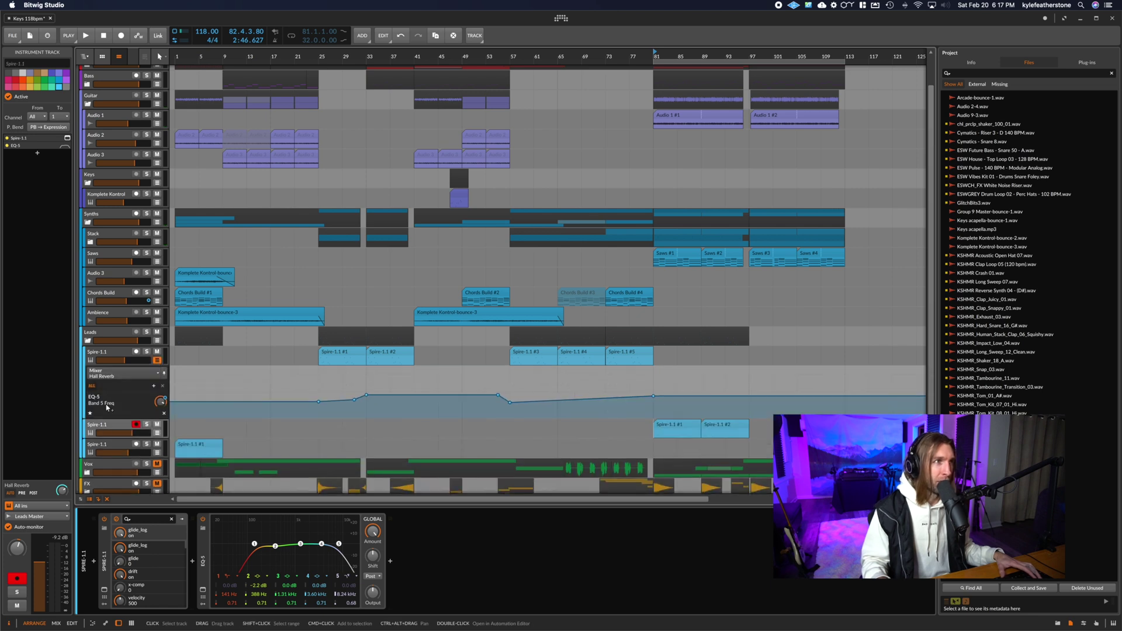
click(157, 361)
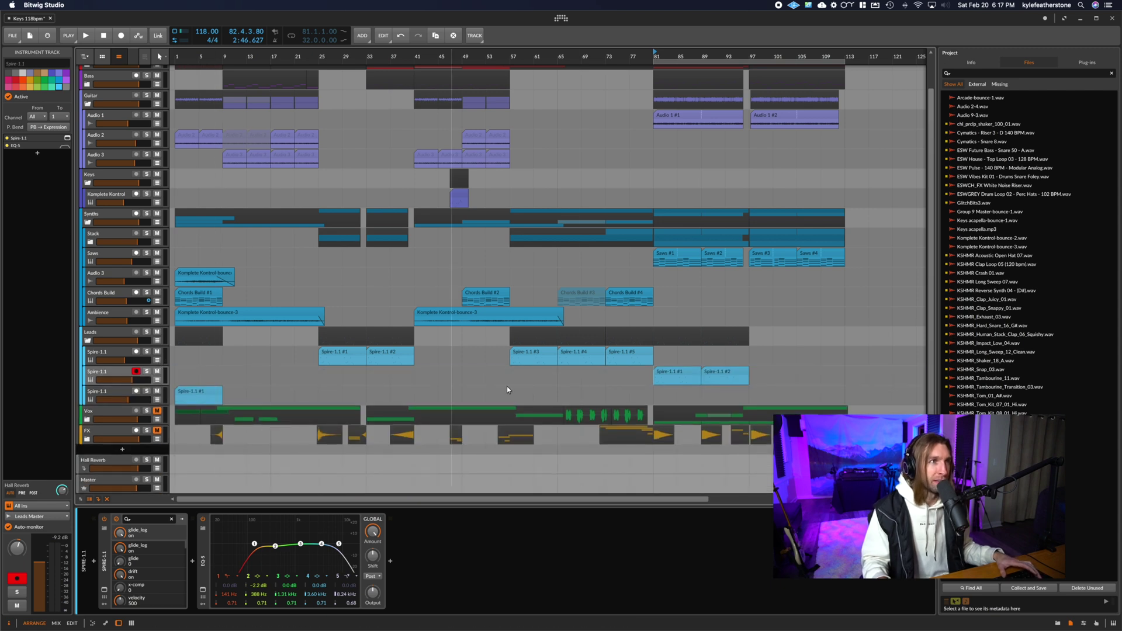
- Select both clips of the middle Spire-1.1 lead from bar 81, and unfold and refold the Stack group
click(677, 374)
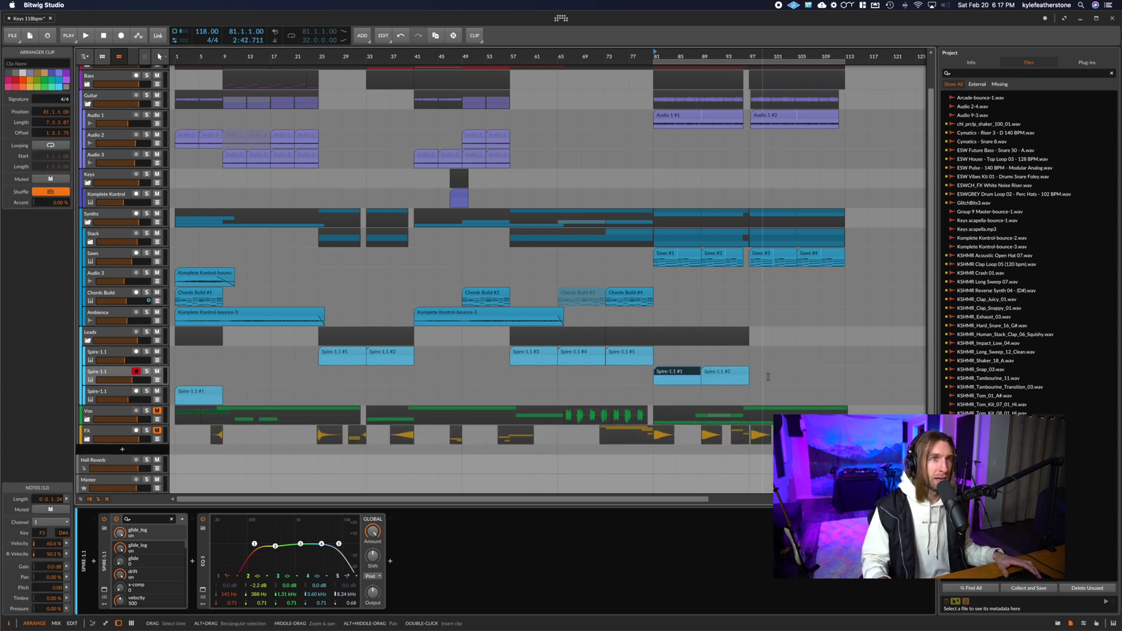
drag(768, 377, 678, 377)
scroll(756, 374, up, 1)
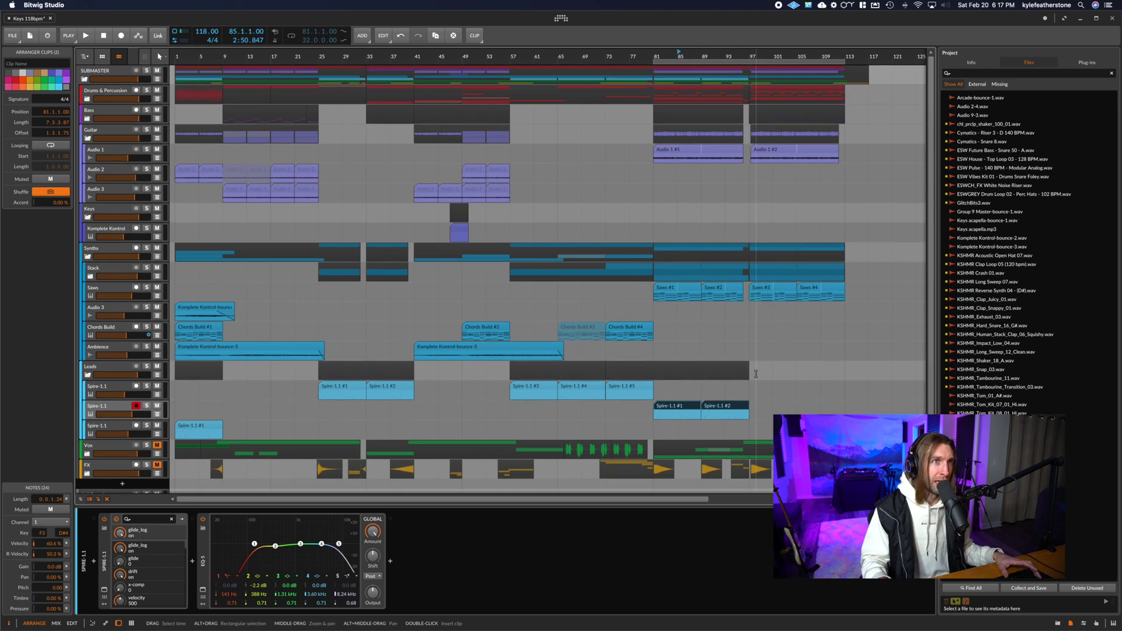
click(90, 276)
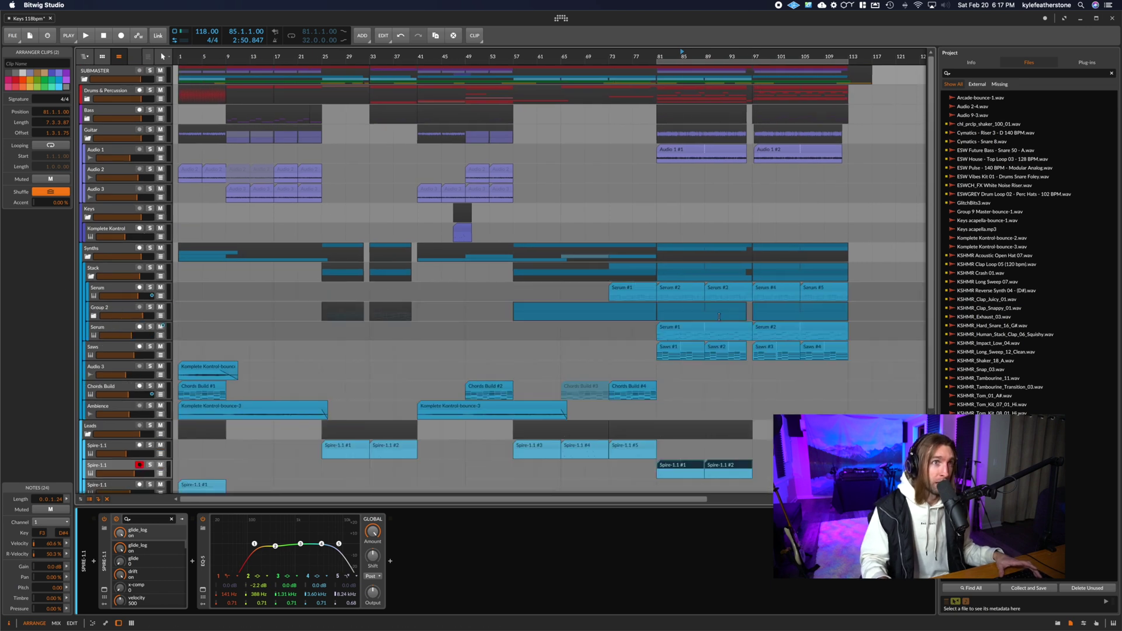
click(91, 276)
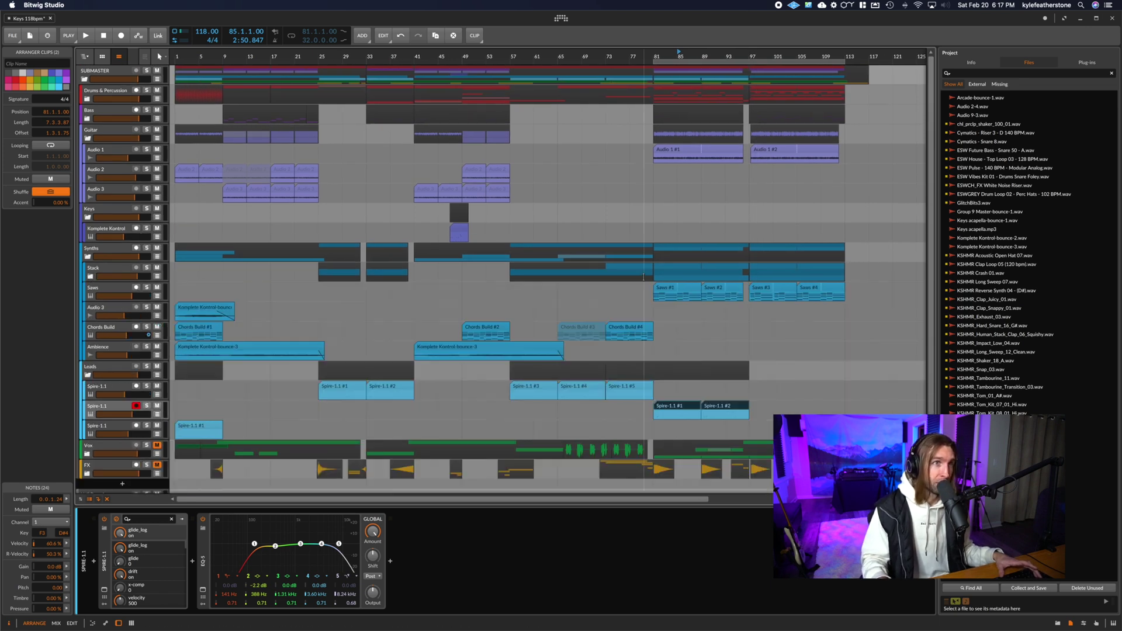
- Highlight bars 1 to 105 on the uppermost Spire-1.1 track and fold the Leads group
scroll(663, 321, down, 2)
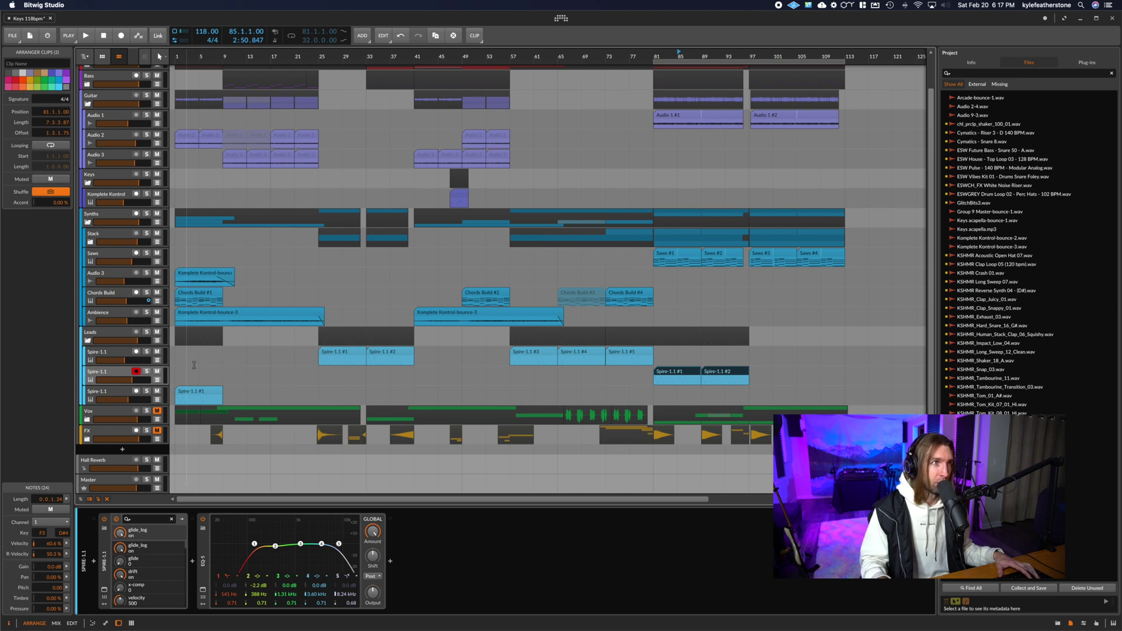
drag(797, 356, 175, 357)
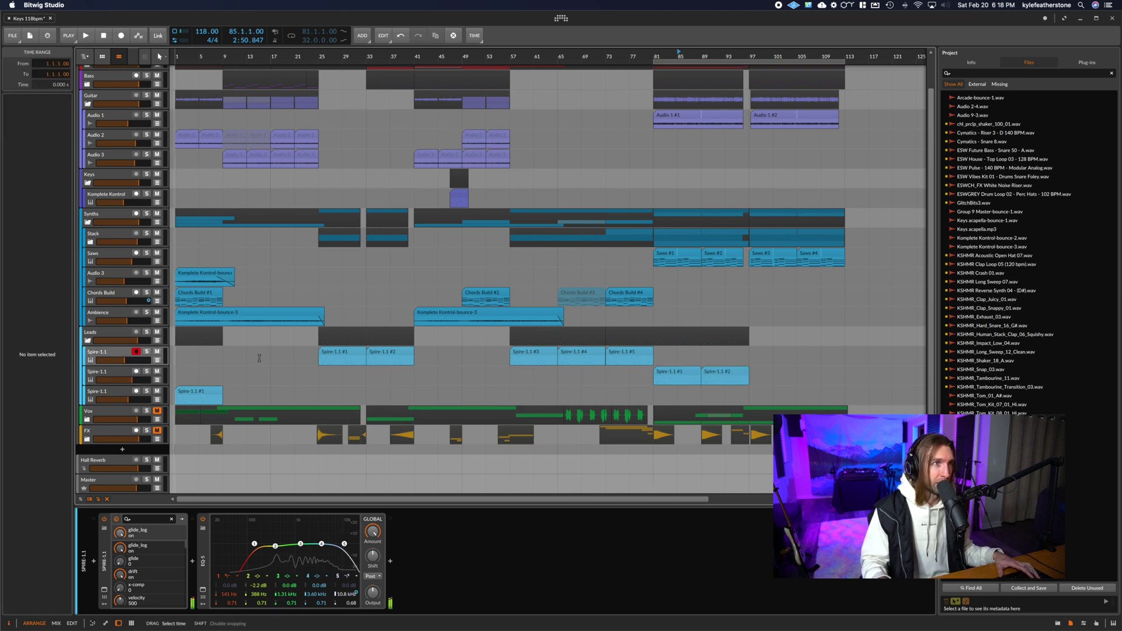
click(88, 339)
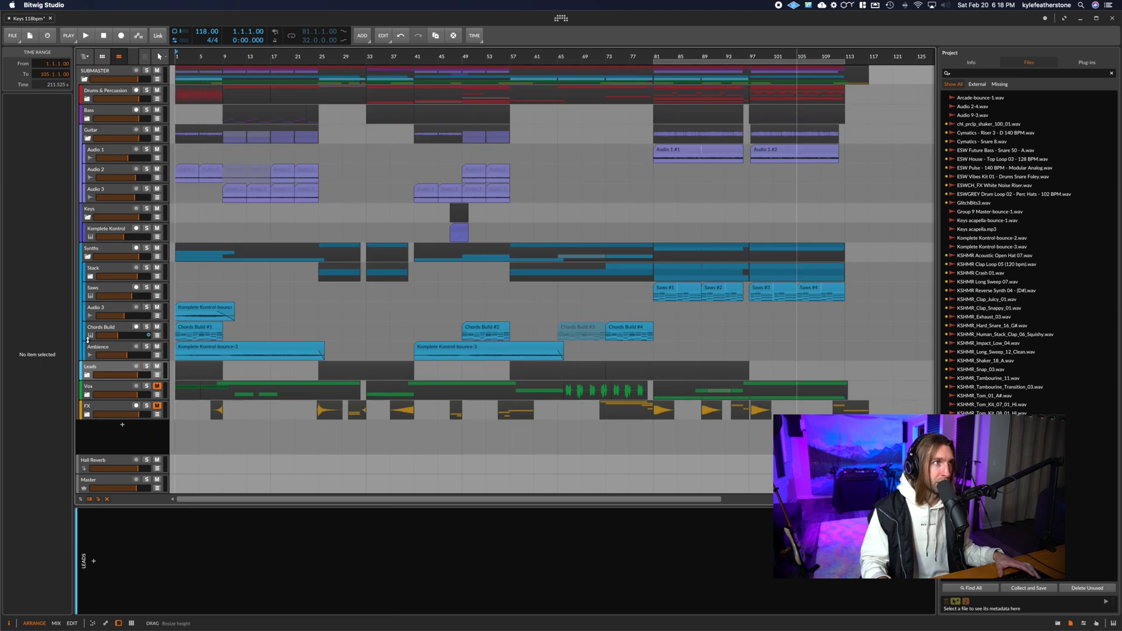
- Unfold and unmute the Vox group, showing its vocal tracks around the first Keys acapella clip
click(98, 383)
click(87, 395)
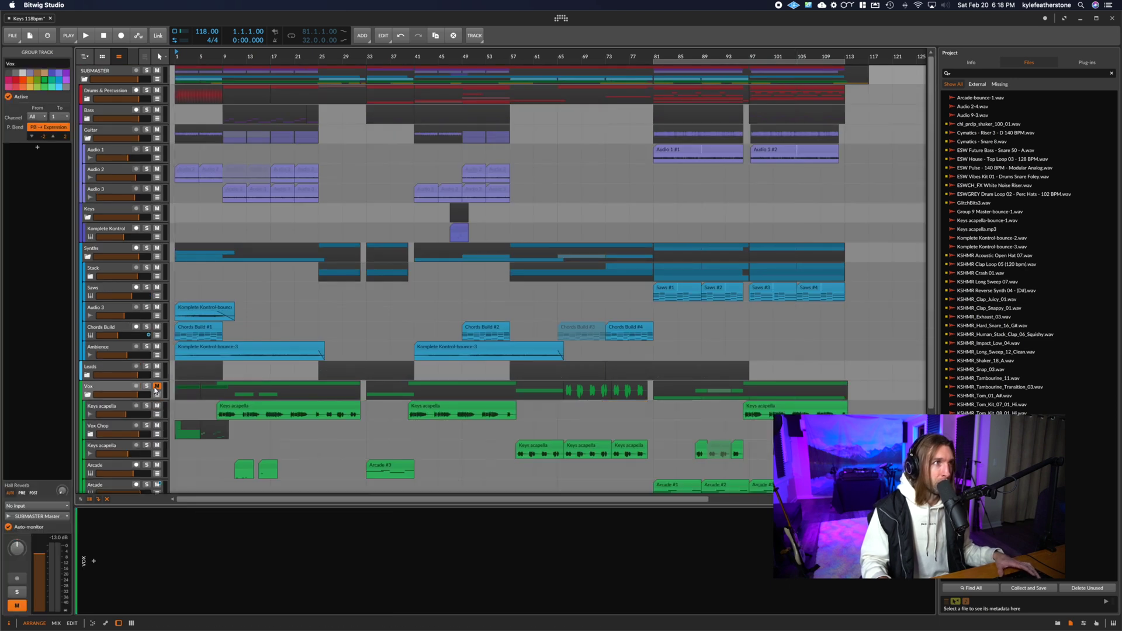
scroll(345, 444, down, 3)
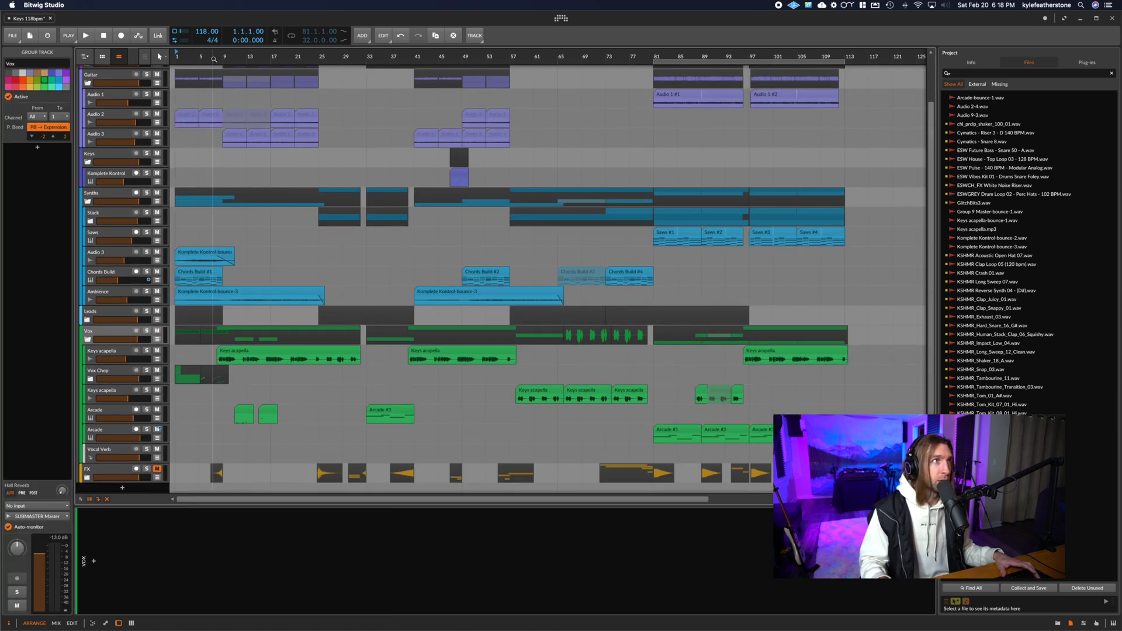
scroll(233, 293, up, 10)
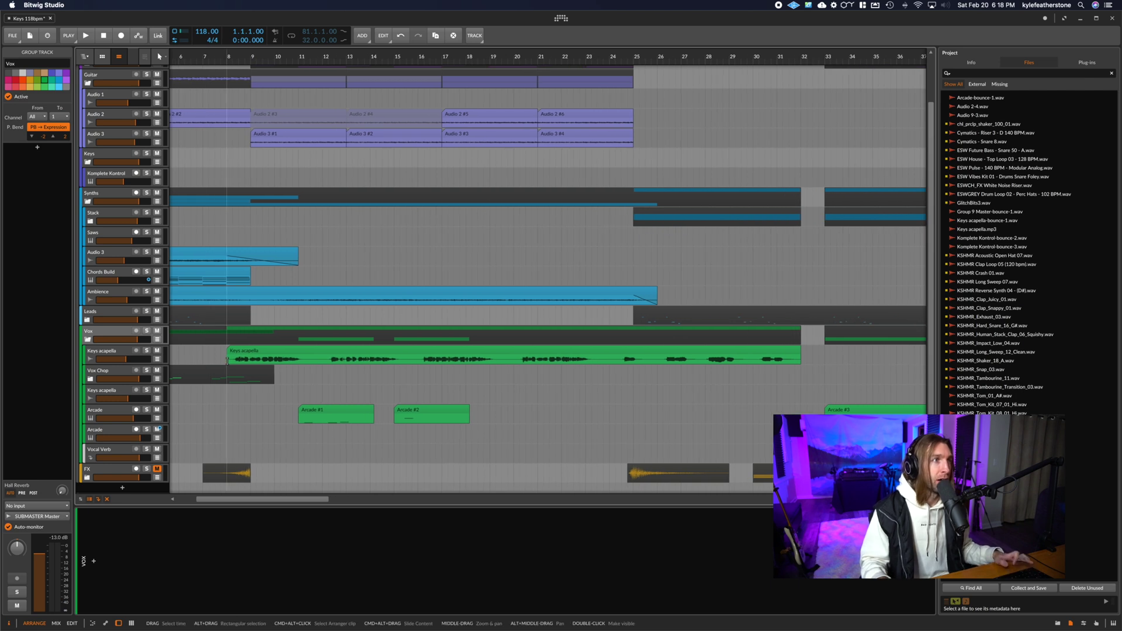
- Play the upper Keys acapella track from bar 8, solo it, highlight bars 8 to 12, and replay from bar 8
click(227, 360)
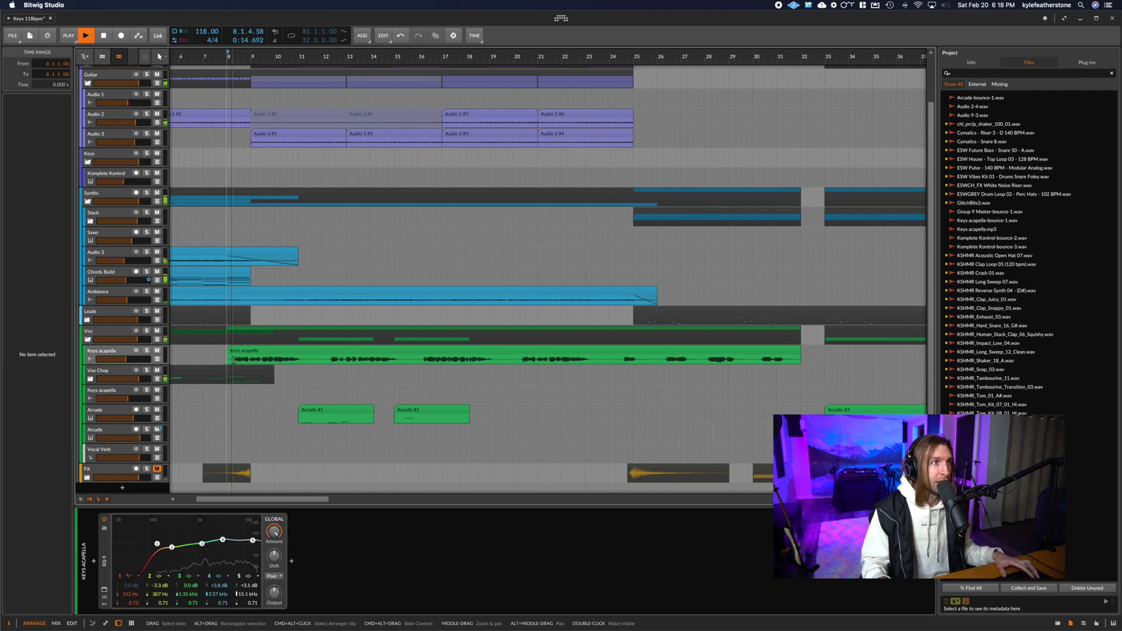
key(s)
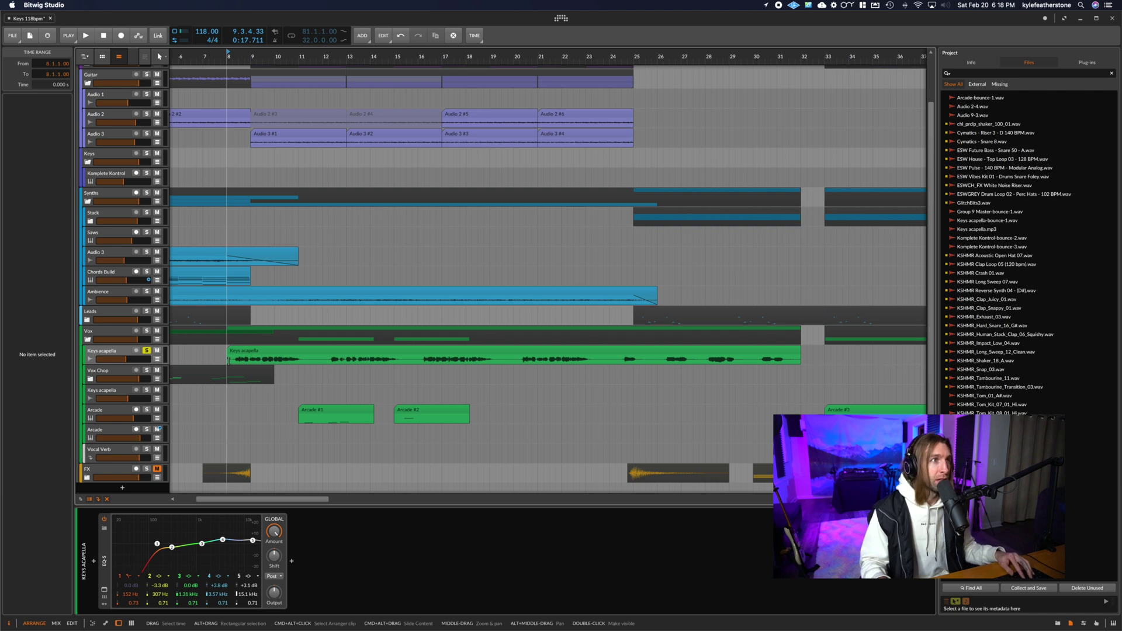
drag(229, 360, 312, 360)
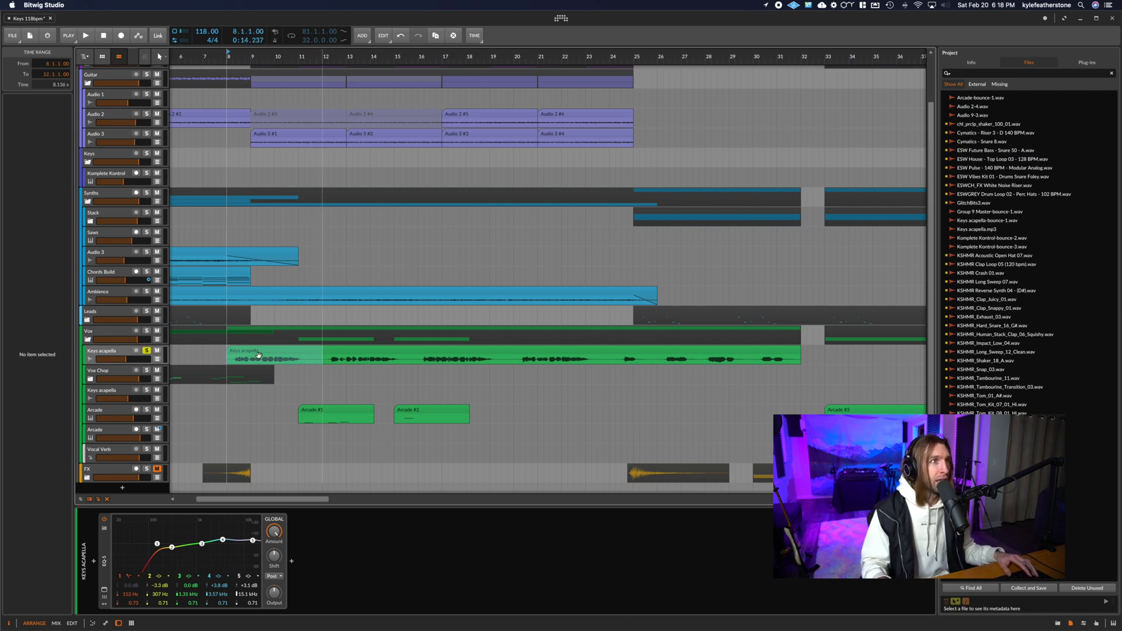
click(225, 359)
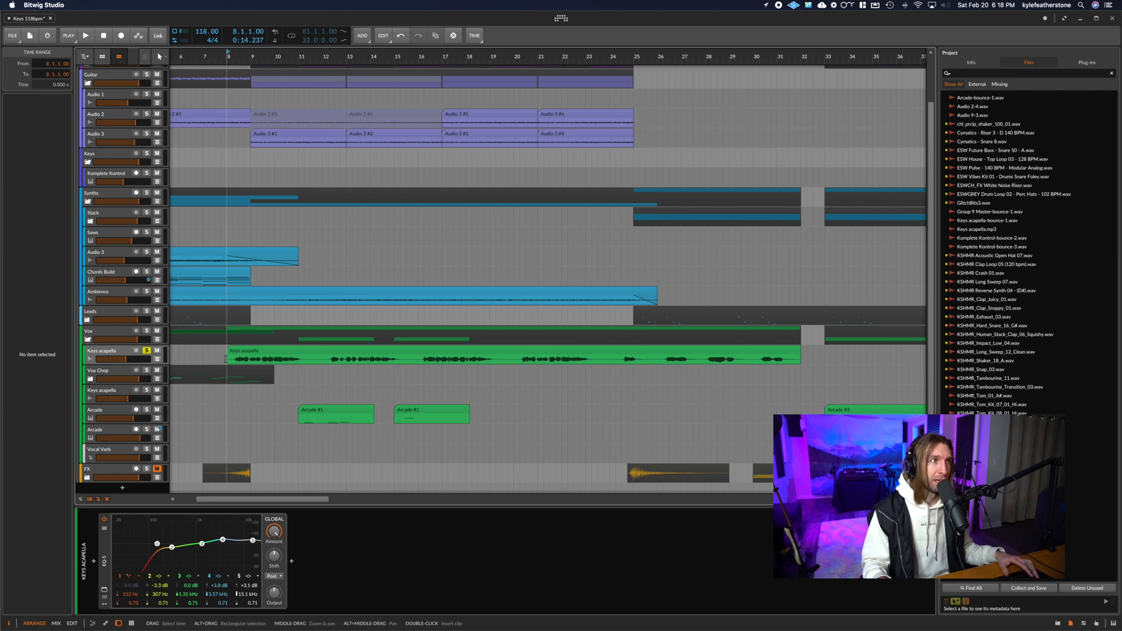
key(space)
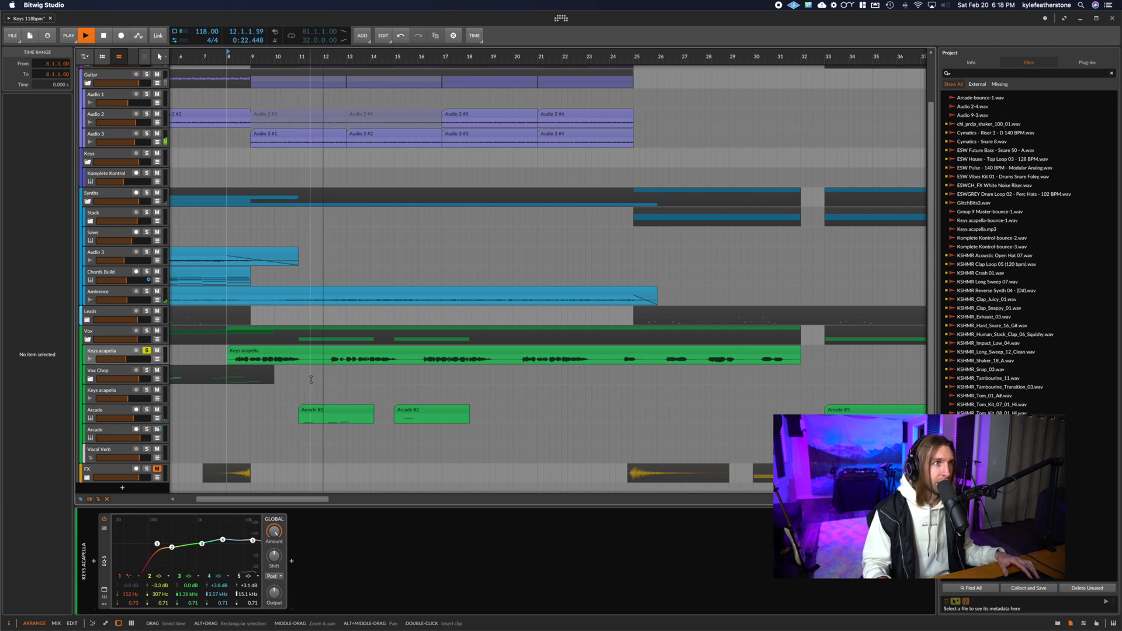
- Show the whole arrangement, stop playback and unsolo the upper Keys acapella track
scroll(327, 445, right, 5)
scroll(329, 455, left, 8)
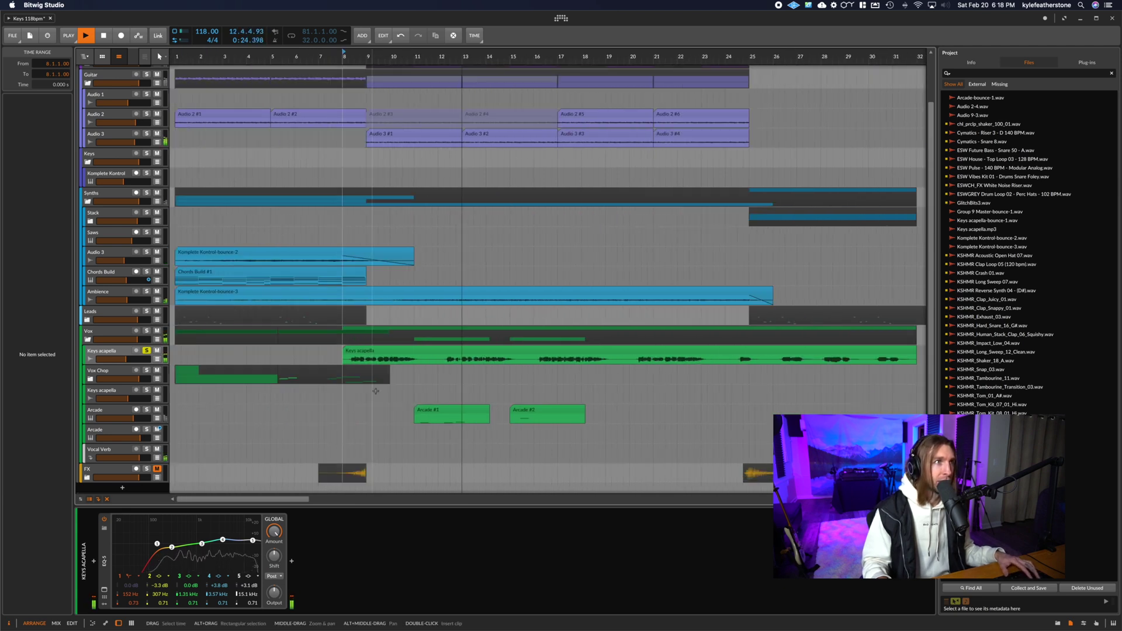
scroll(300, 357, down, 5)
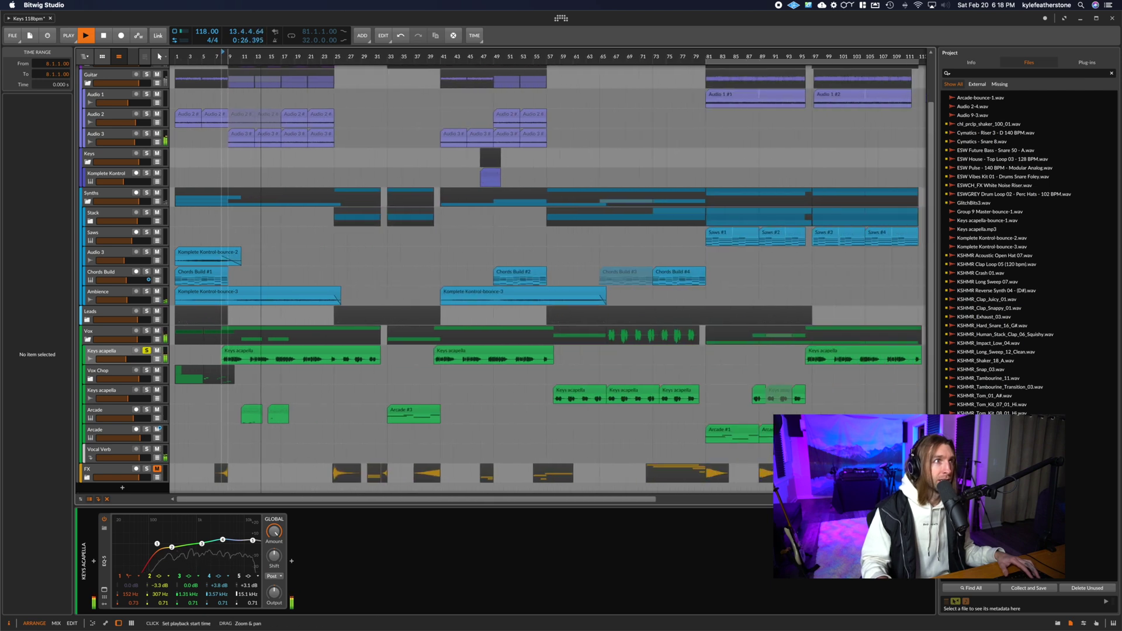
key(space)
- Unfold the Vox Chop group, play its Init track soloed from bar 1, and show the group's effects chain
click(190, 377)
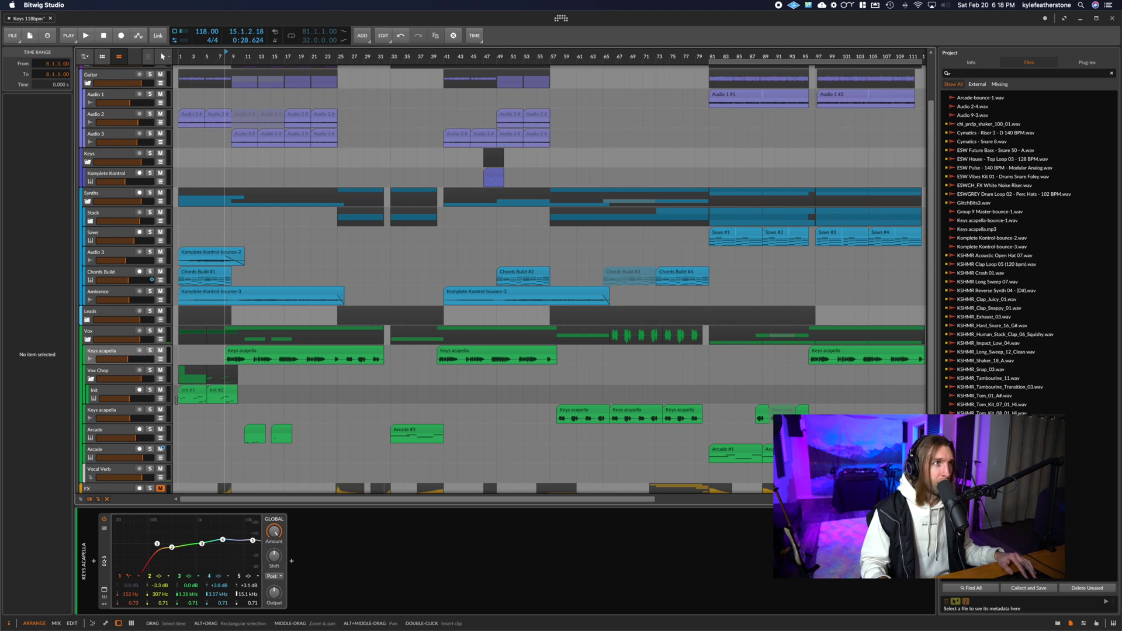
click(206, 398)
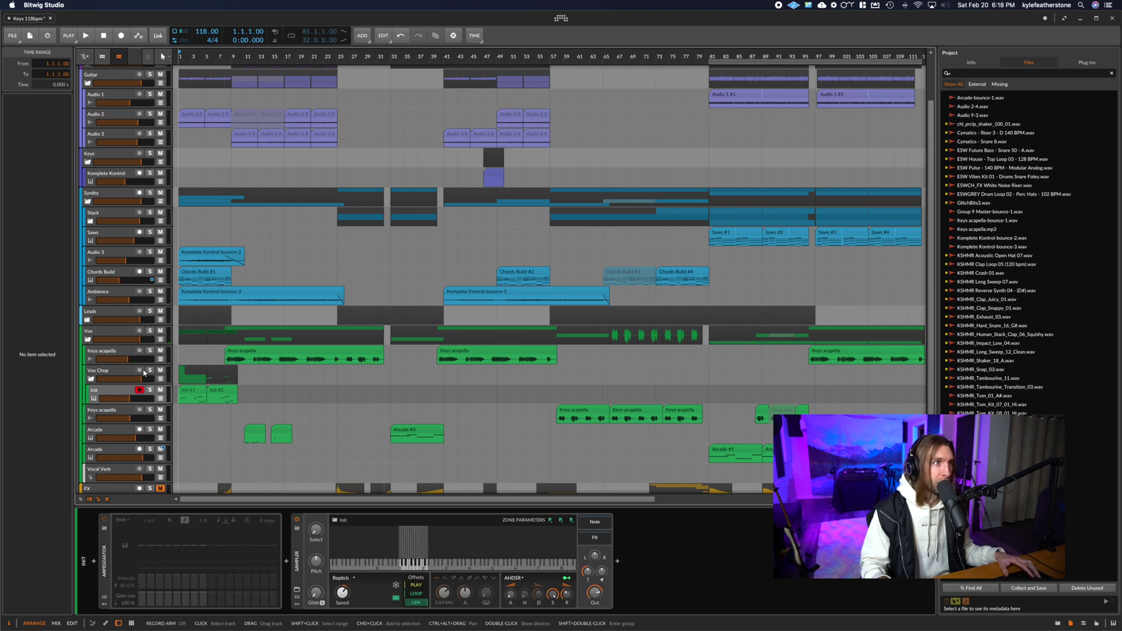
click(149, 390)
key(space)
click(117, 372)
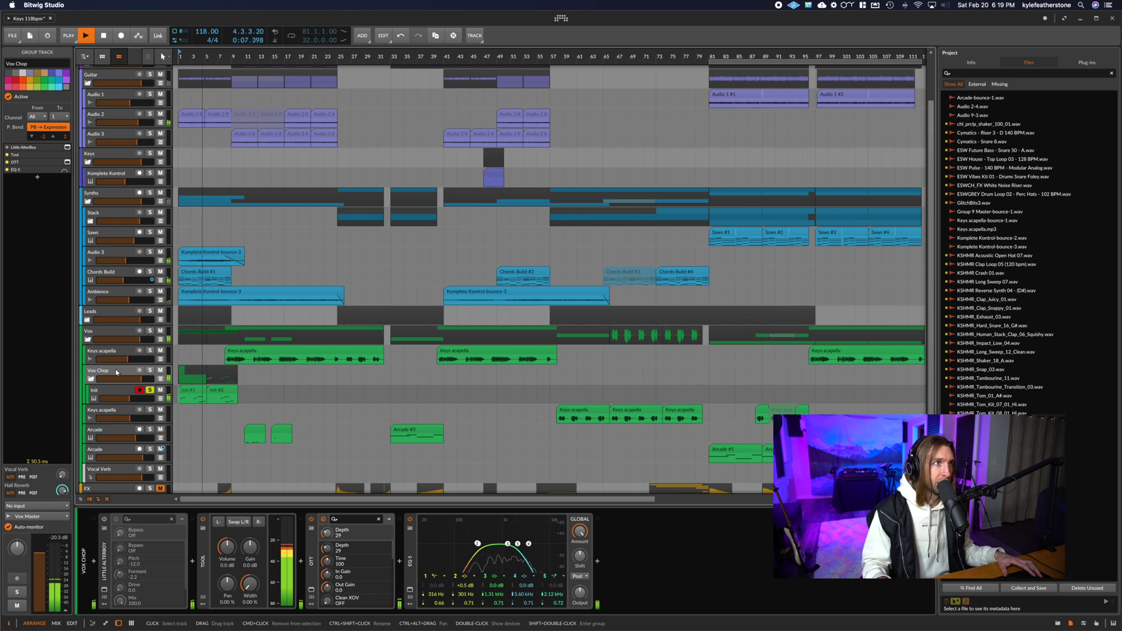
click(150, 391)
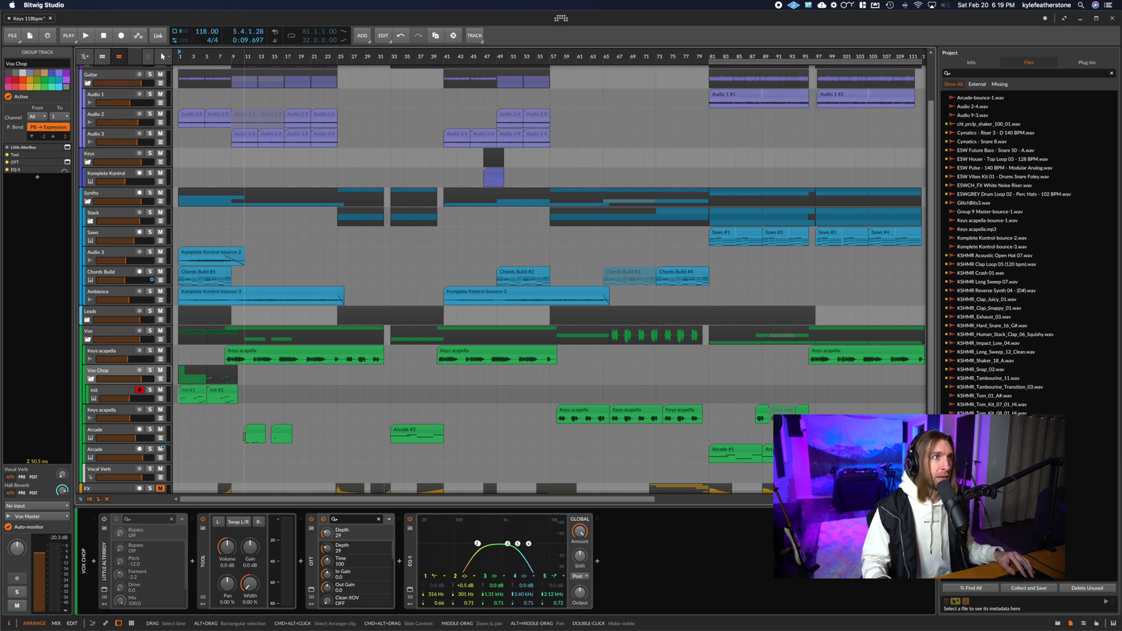
- Play the song from bar 11 at the upper Arcade track's first clip
scroll(236, 415, down, 1)
click(239, 416)
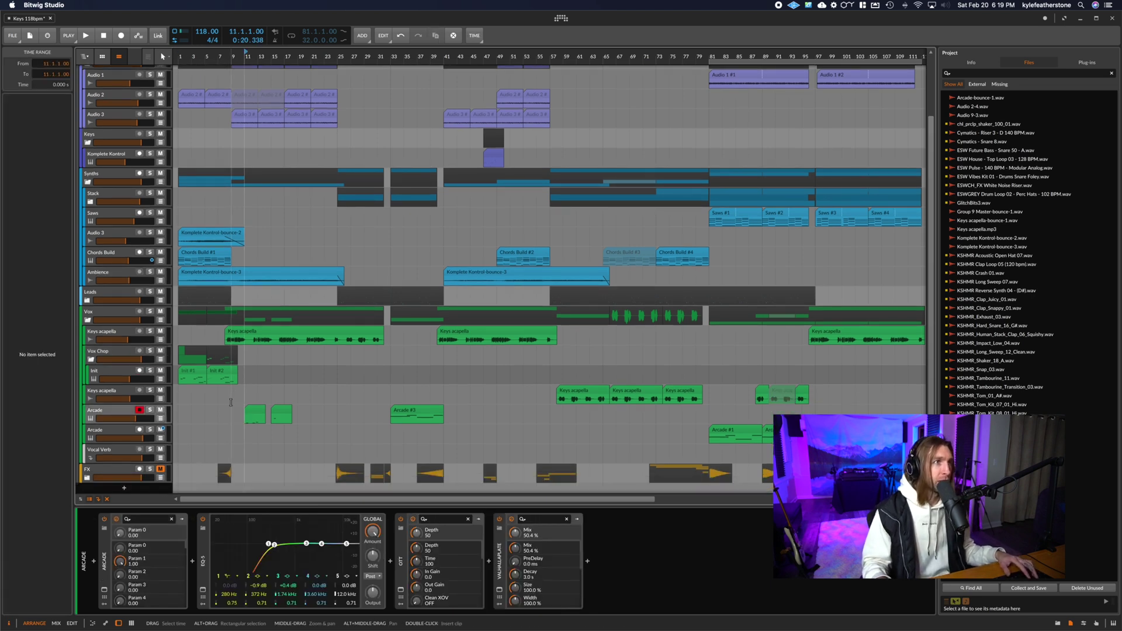
key(space)
click(239, 419)
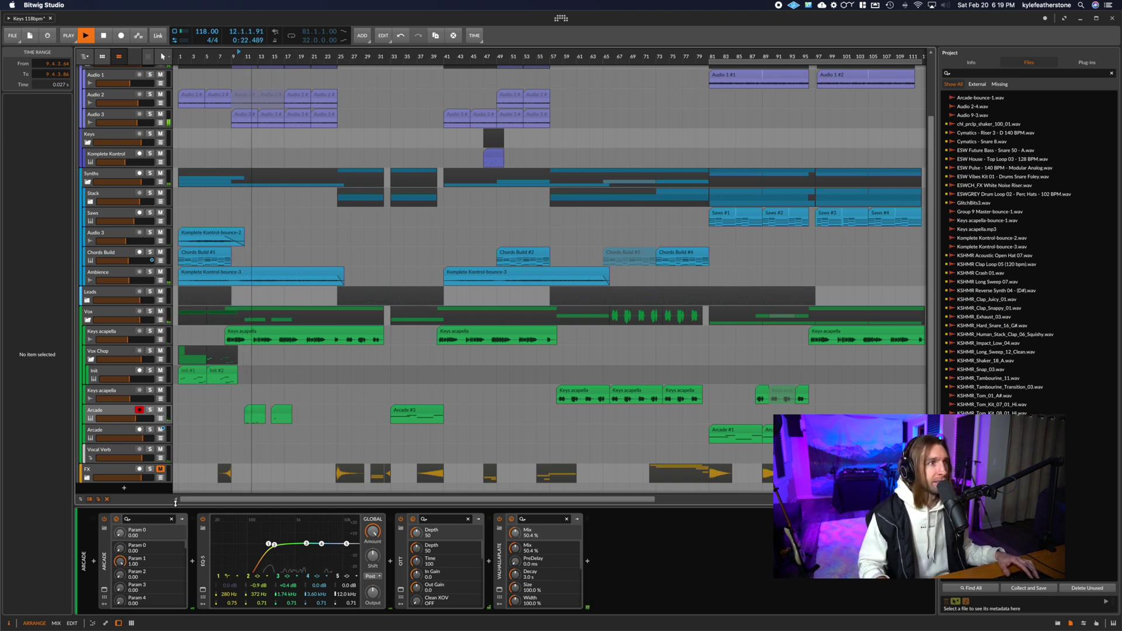
- Stop playback and show the upper Arcade track's Distant Voices instrument in its plug-in window, then close the window
click(104, 589)
key(space)
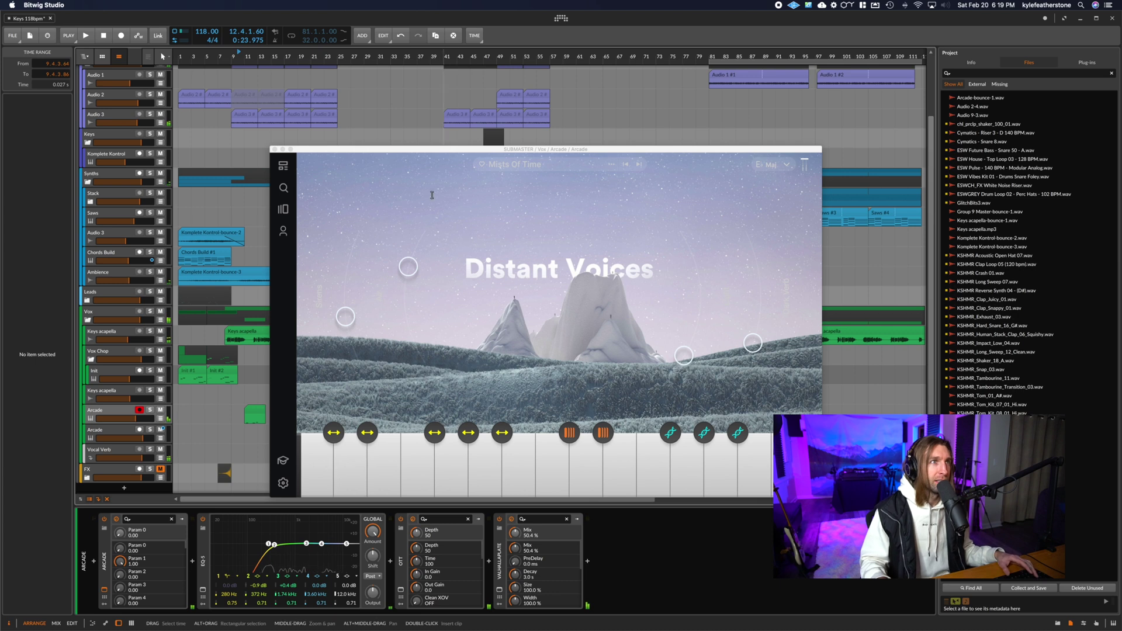
drag(450, 149, 529, 122)
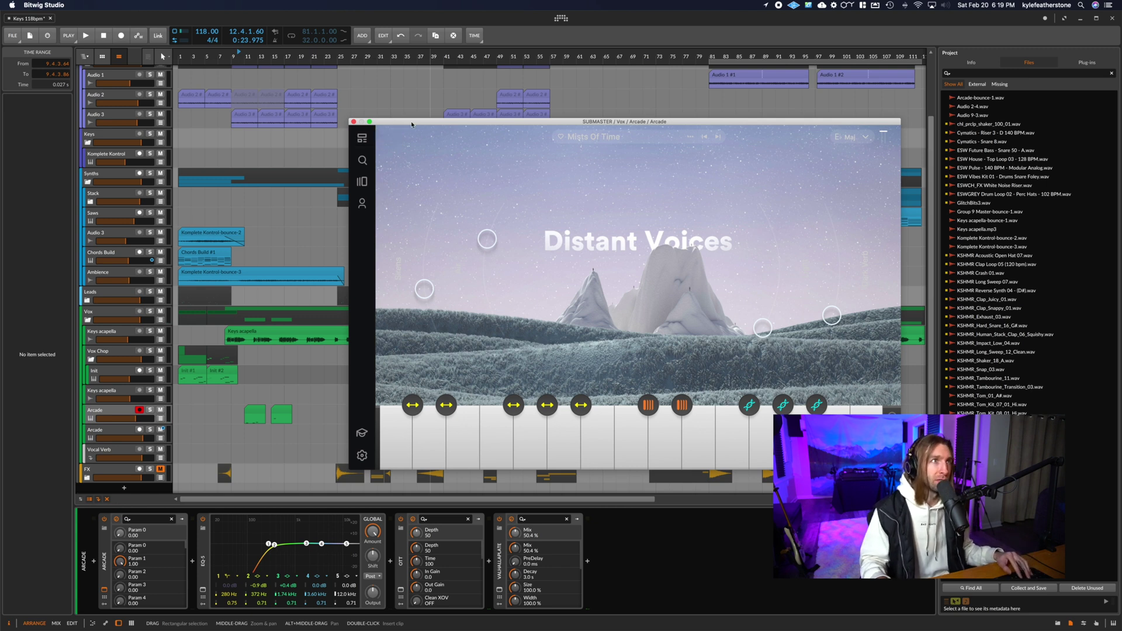
click(353, 121)
- Play the upper Arcade track soloed from bar 33, at its Arcade #3 clip
click(389, 415)
key(space)
key(s)
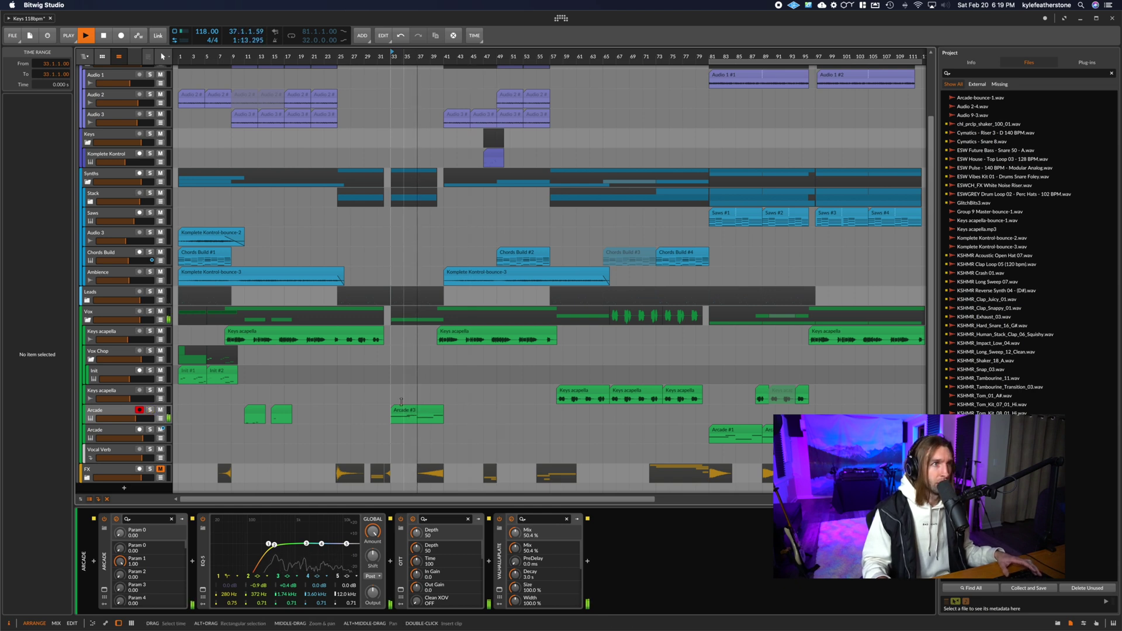
key(space)
- Play the lower Arcade track soloed from bar 81, and highlight bars 81 to 113 on the upper Arcade track
scroll(526, 427, right, 5)
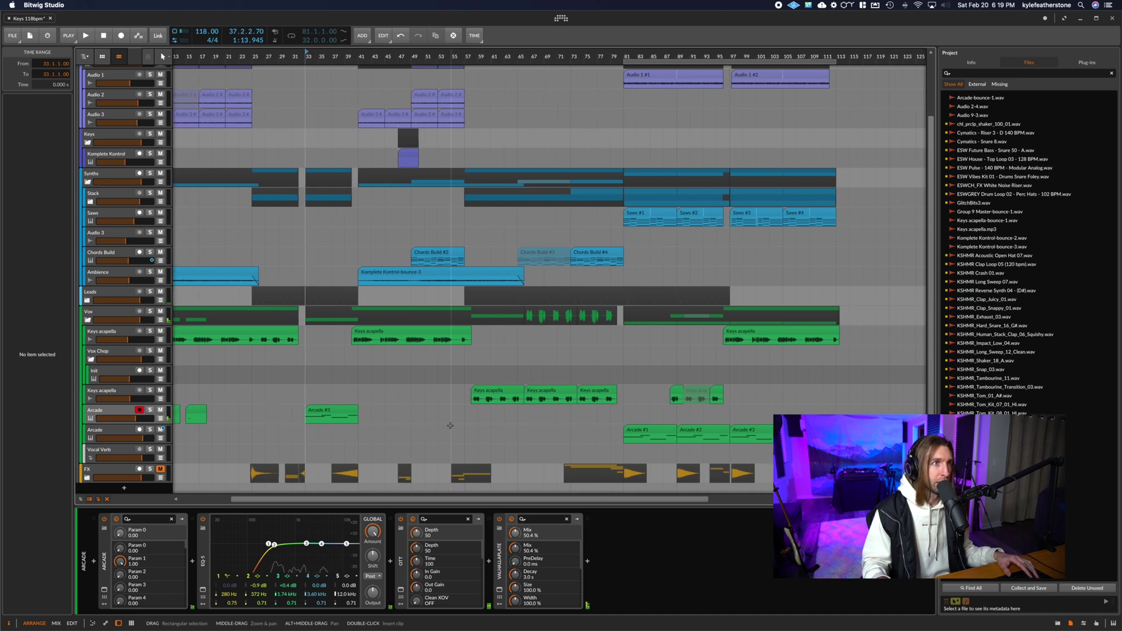
click(621, 438)
key(space)
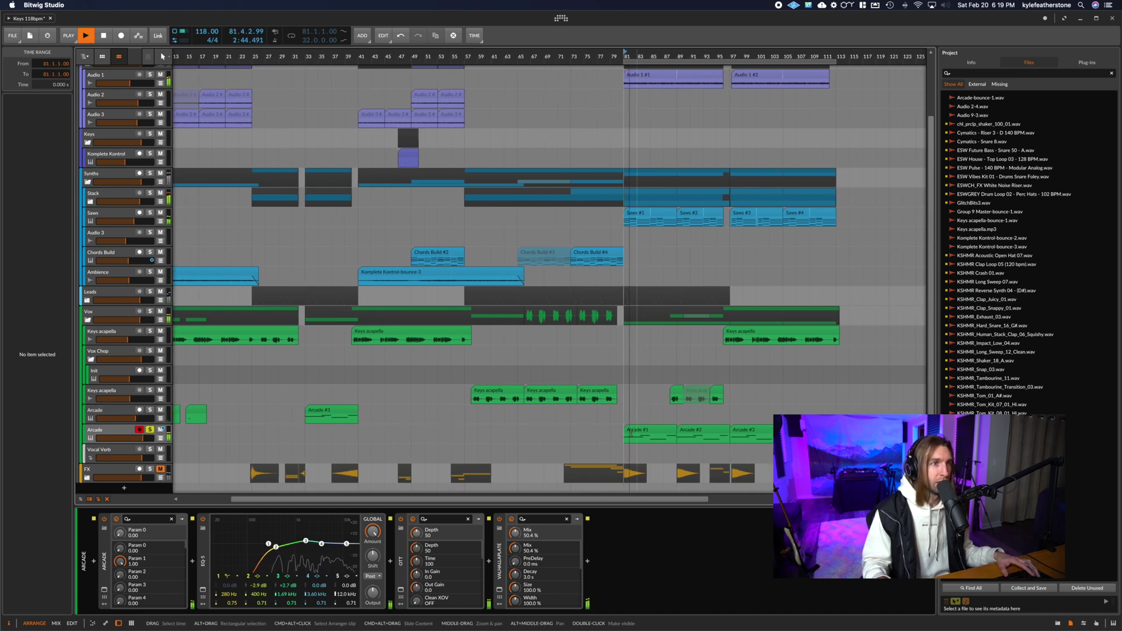
key(space)
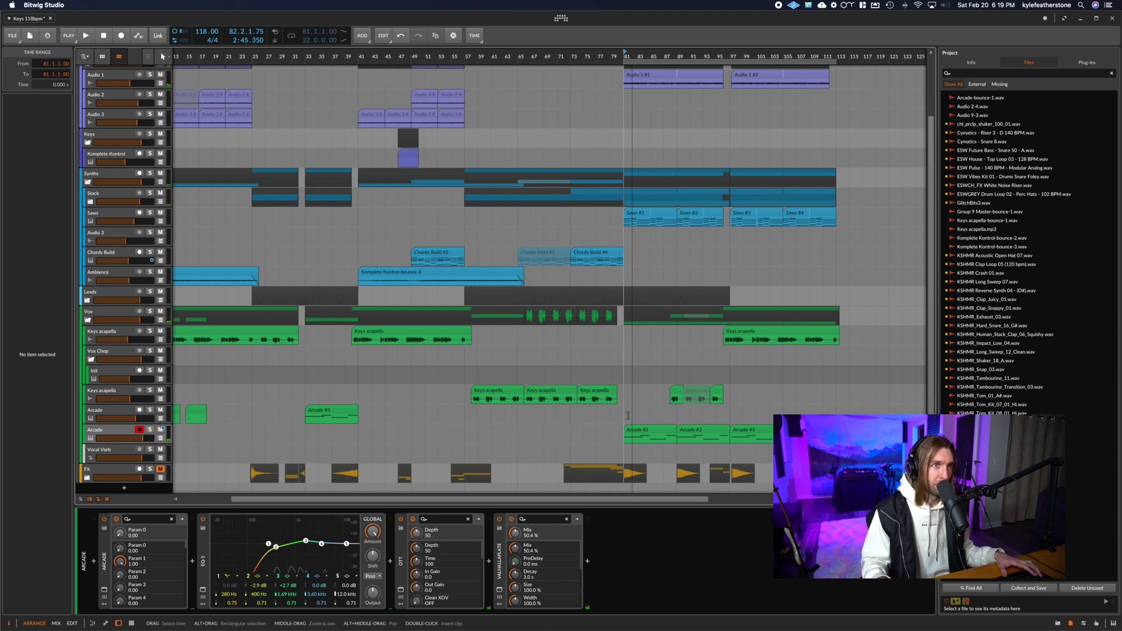
drag(625, 414, 836, 414)
scroll(837, 413, left, 6)
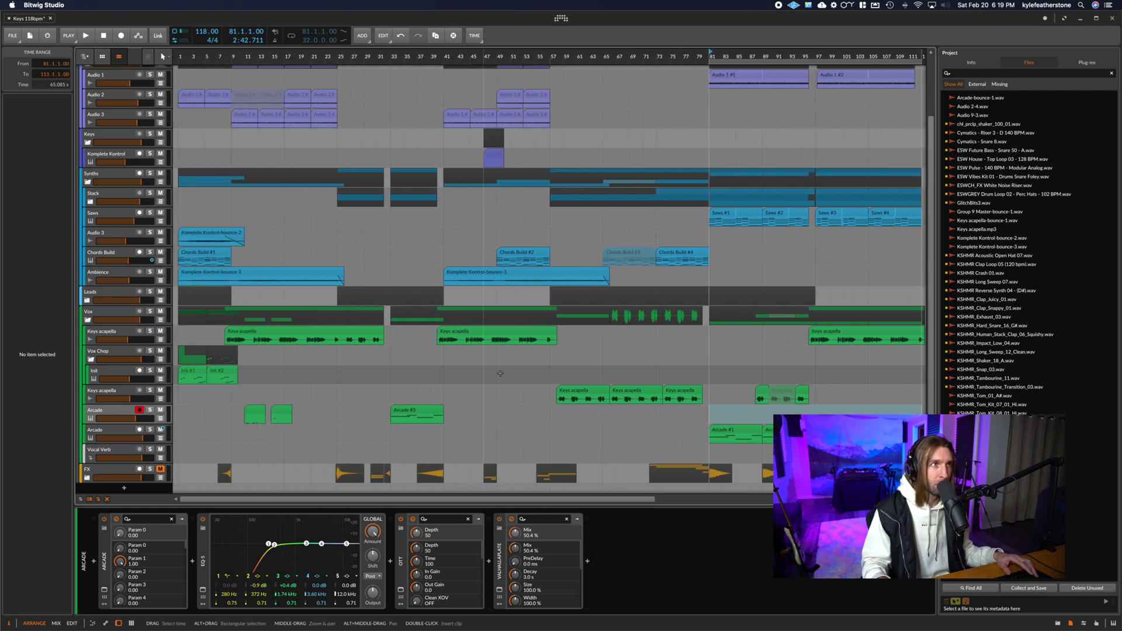
scroll(475, 335, right, 6)
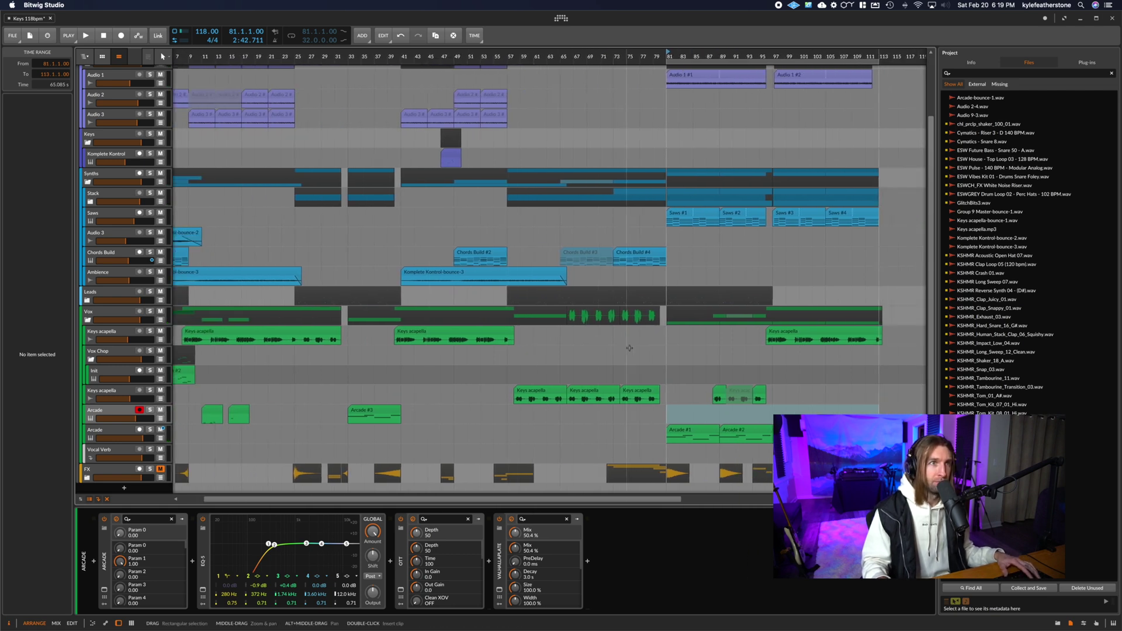
- Show the upper Keys acapella track's EQ and Vocal Verb send, and the reverb device on the Vocal Verb track
click(344, 340)
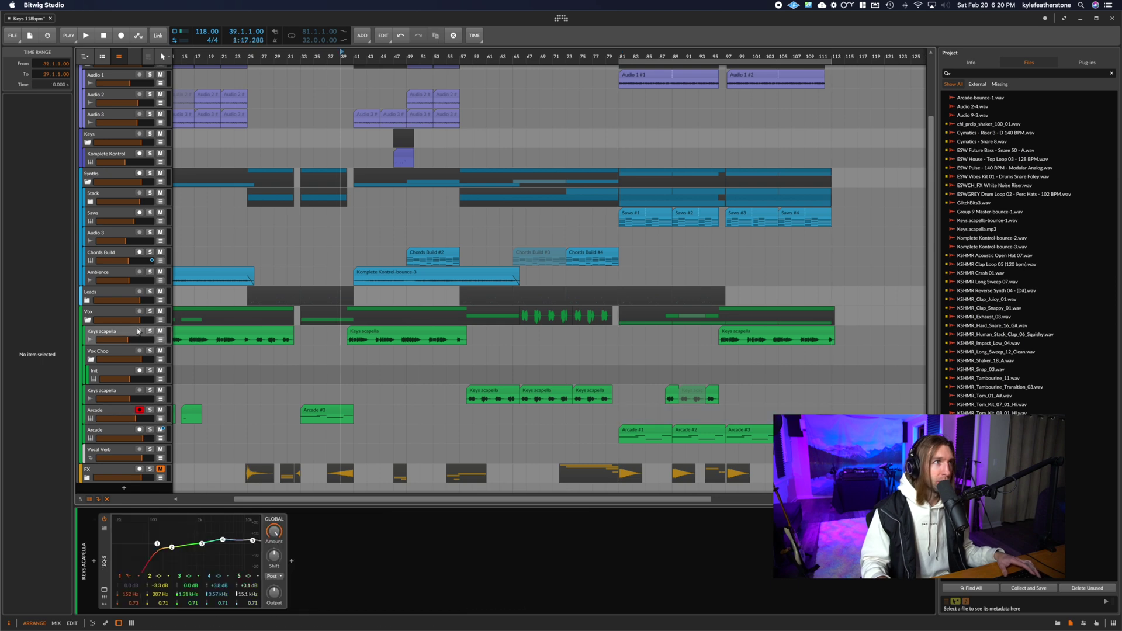
click(107, 314)
click(109, 337)
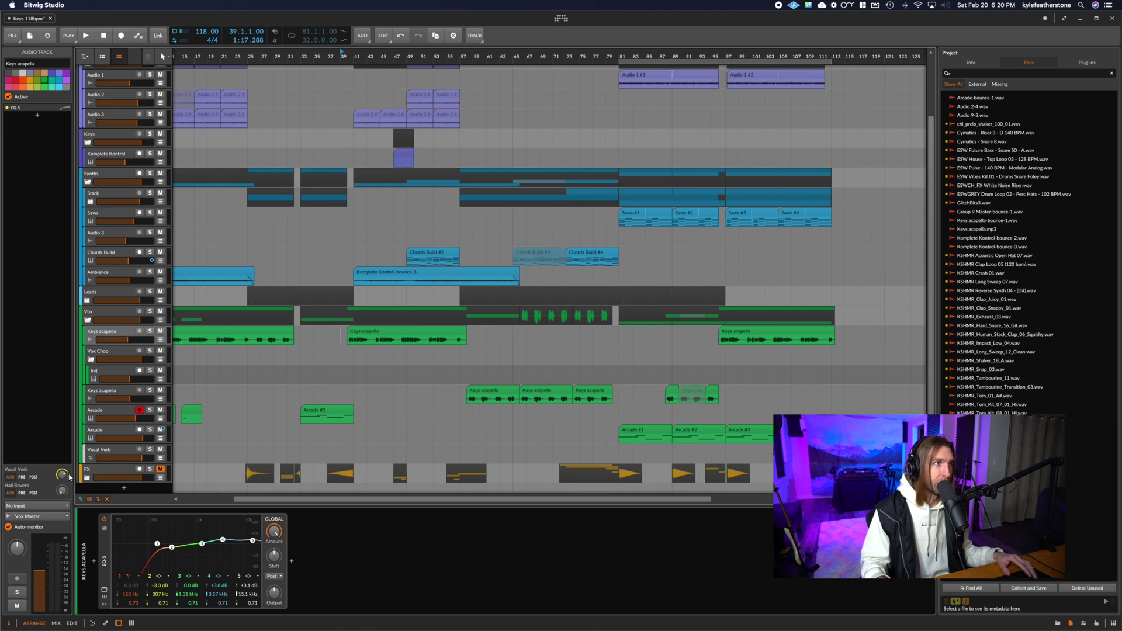
click(109, 455)
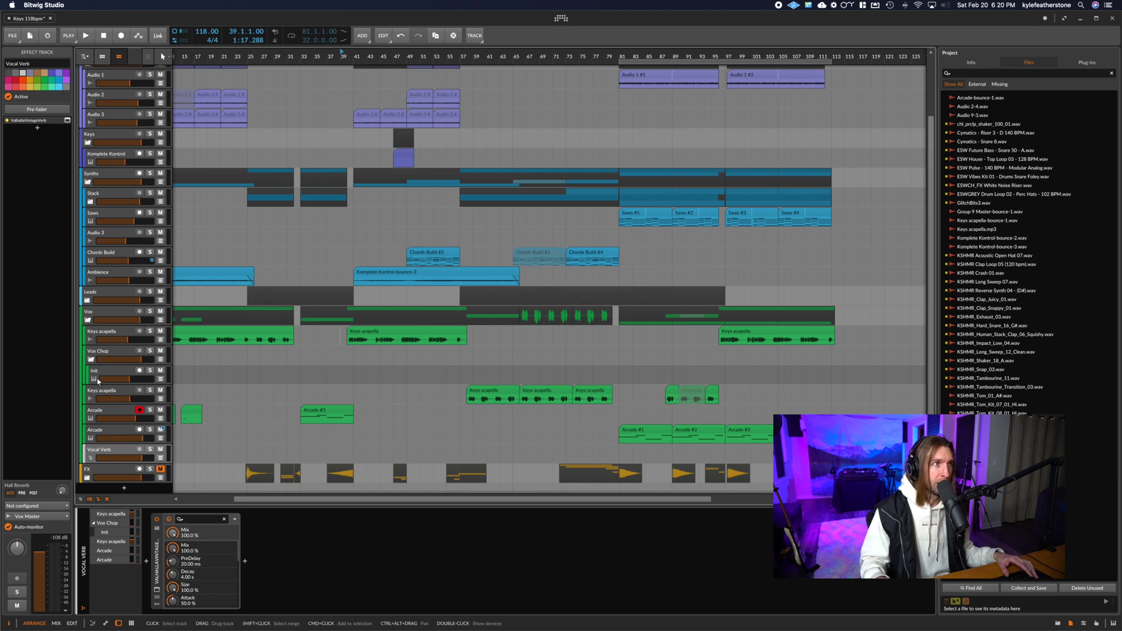
- Show the lower Keys acapella track's effects and play it soloed from bar 58
click(126, 394)
click(469, 377)
key(space)
key(s)
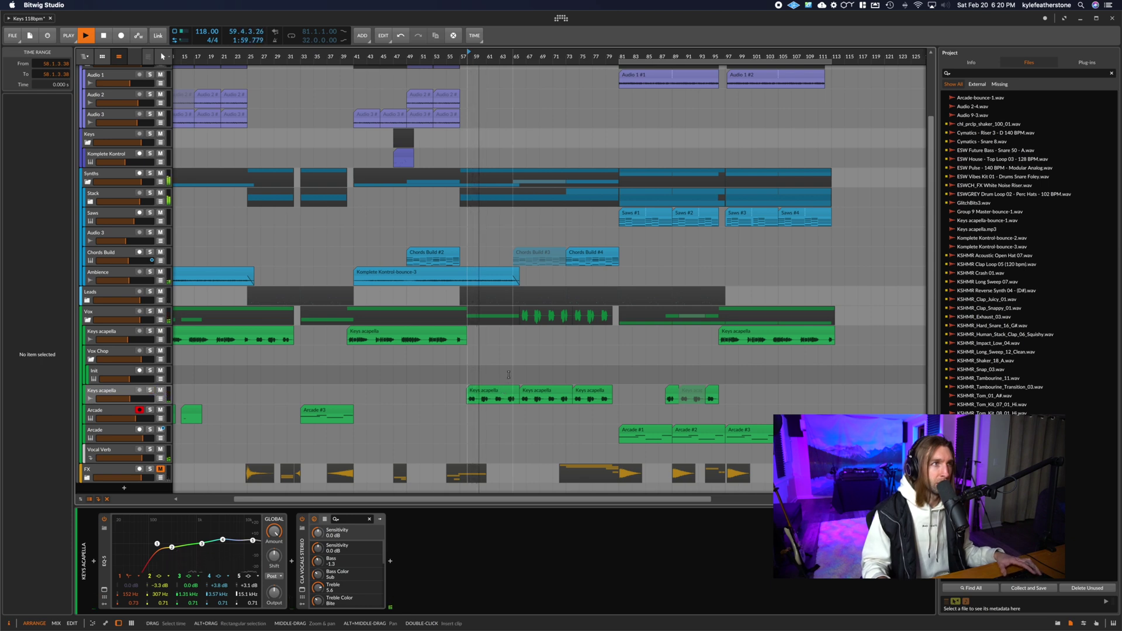
key(space)
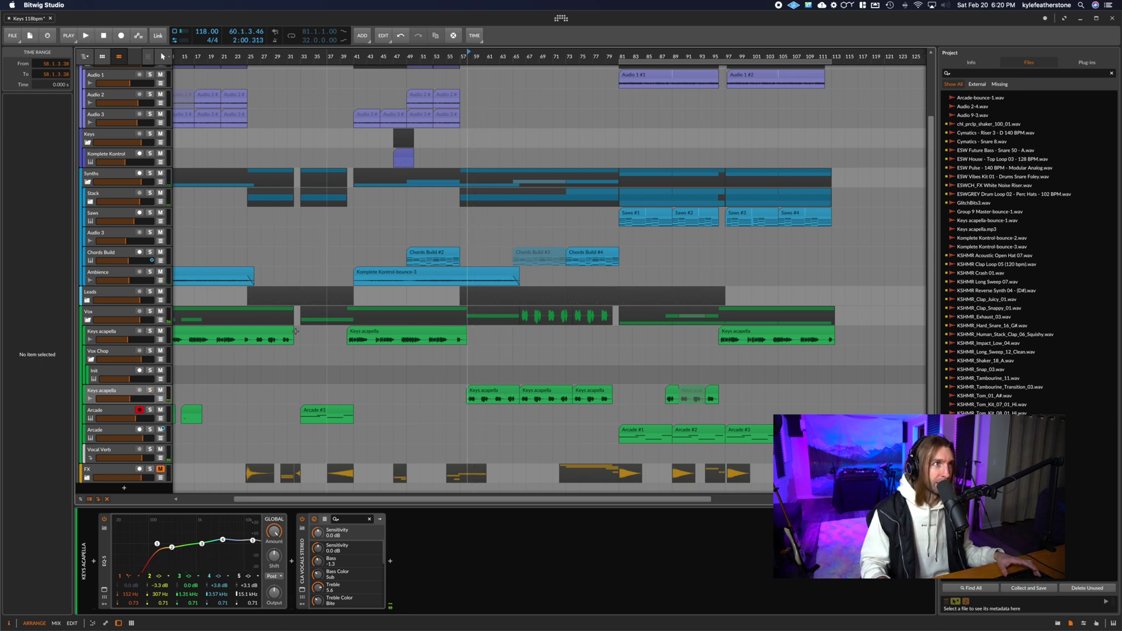
- Move the lower Keys acapella track directly beneath the upper Keys acapella track, above the Vox Chop group
click(97, 392)
drag(97, 391, 98, 350)
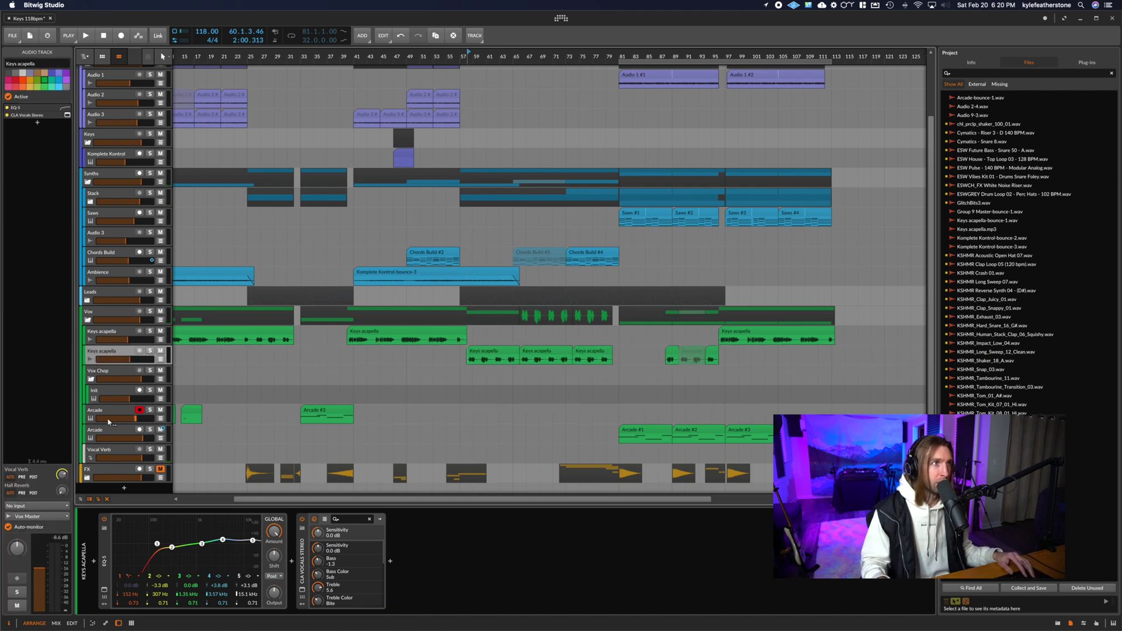
scroll(665, 381, left, 5)
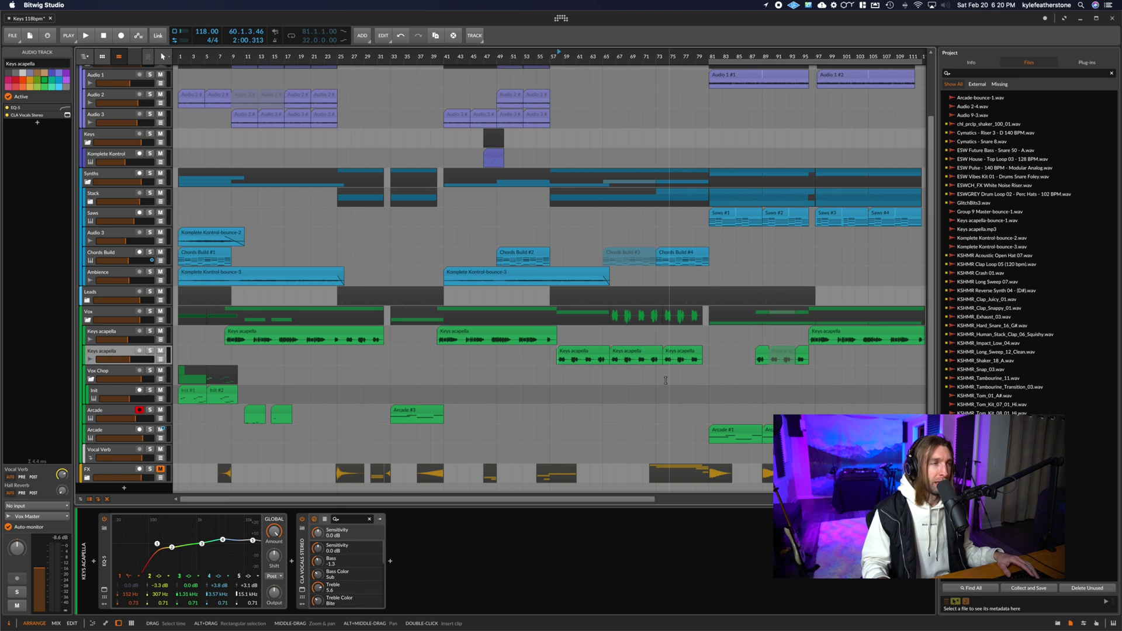
scroll(665, 381, right, 4)
- Fold the Vox group, and unfold and unmute the FX group, showing its tracks across the full song
click(85, 334)
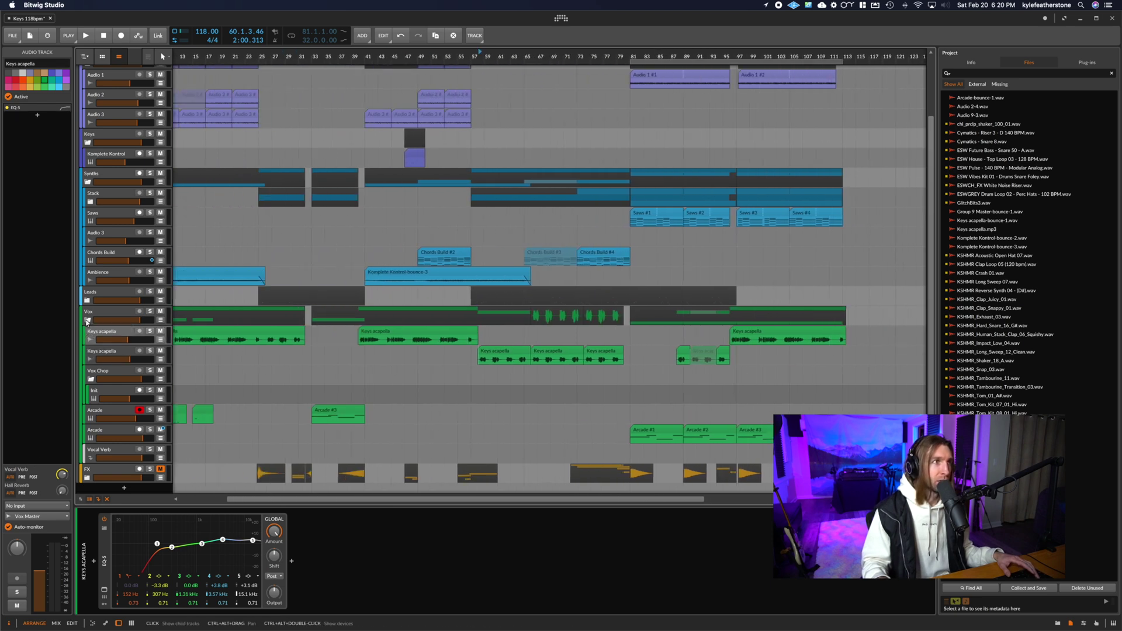
click(87, 321)
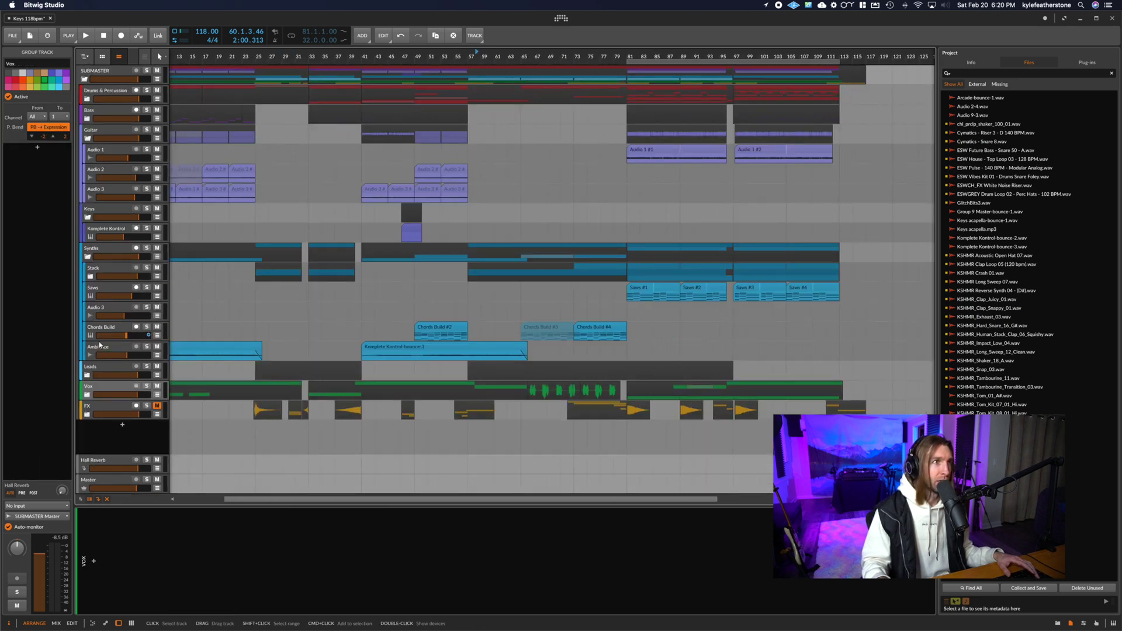
click(87, 414)
scroll(337, 398, down, 6)
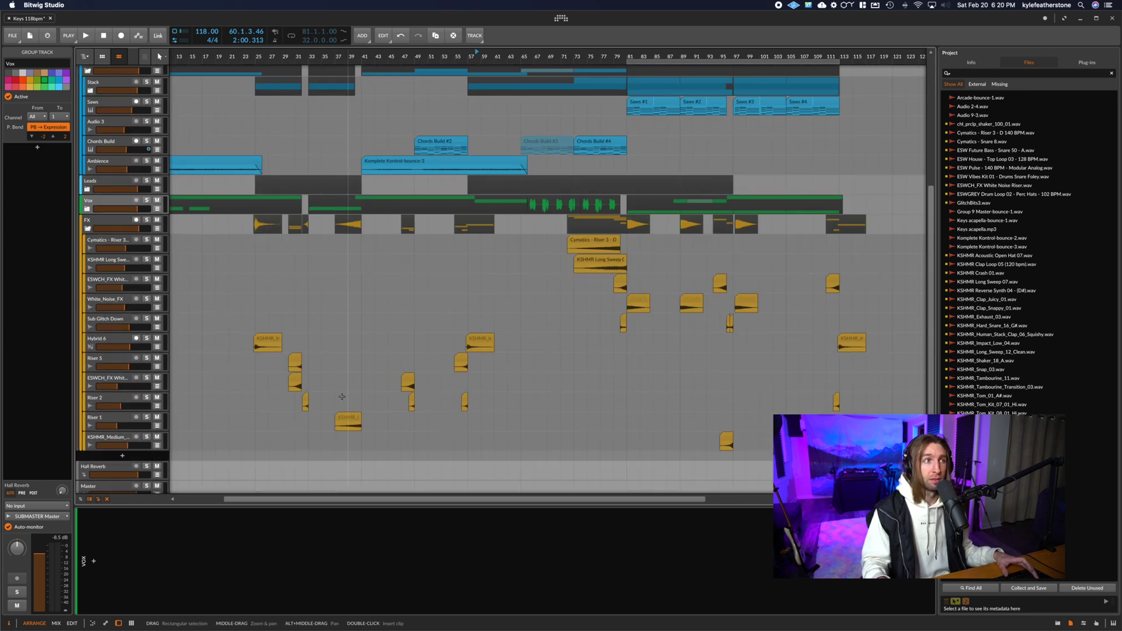
scroll(341, 398, left, 3)
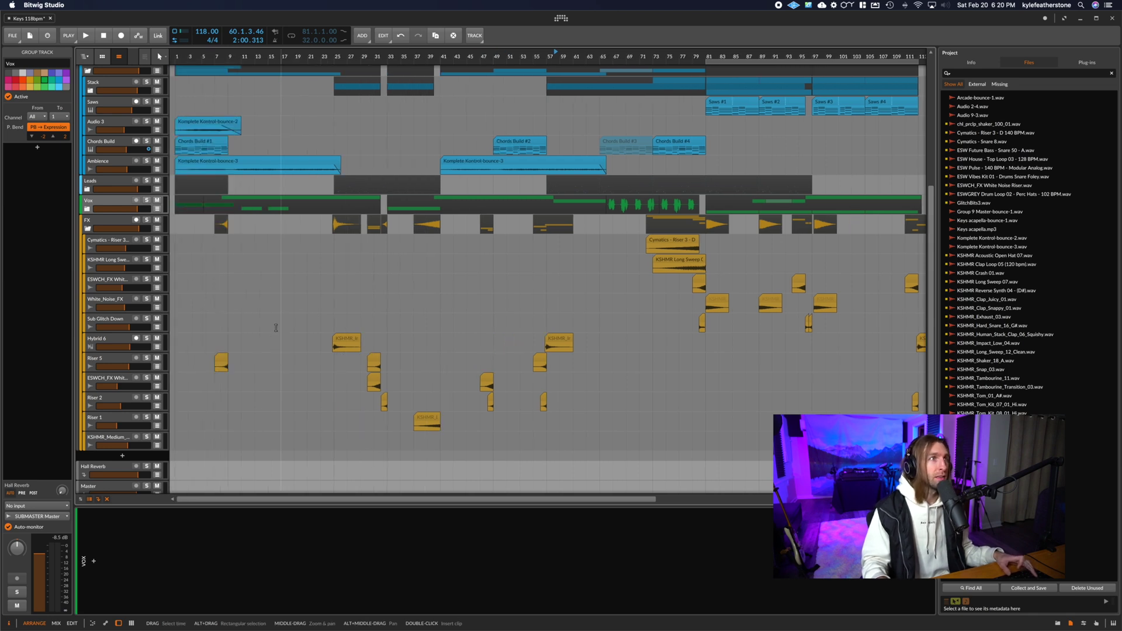
mouse_move(199, 57)
mouse_down()
mouse_move(200, 82)
mouse_move(200, 71)
mouse_up()
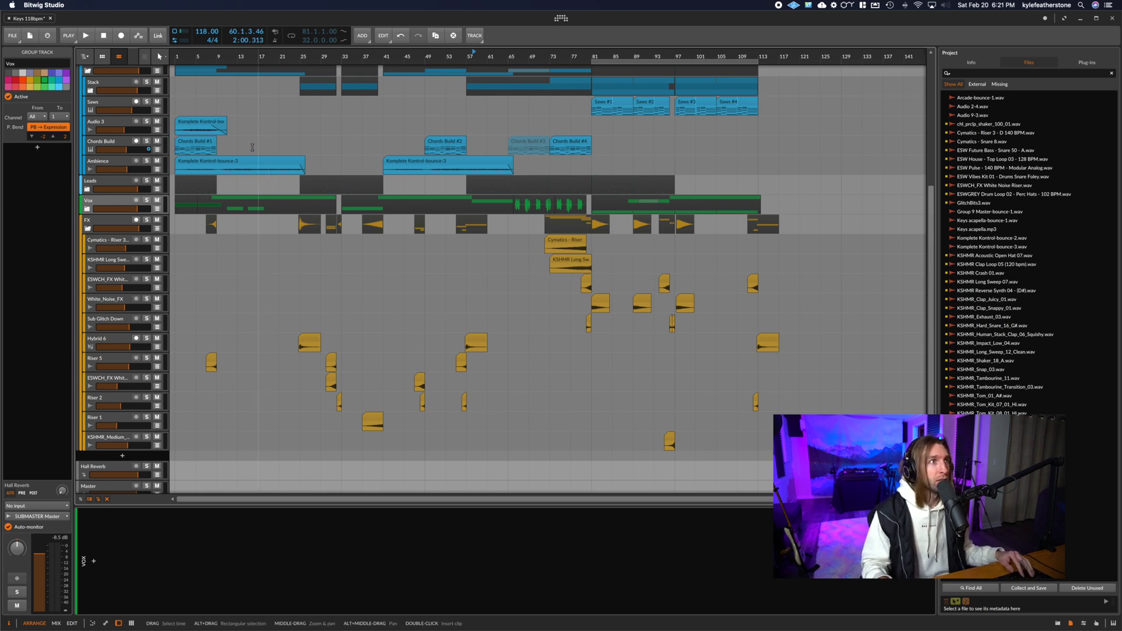
- Solo the FX group and play its risers from bar 30
click(108, 224)
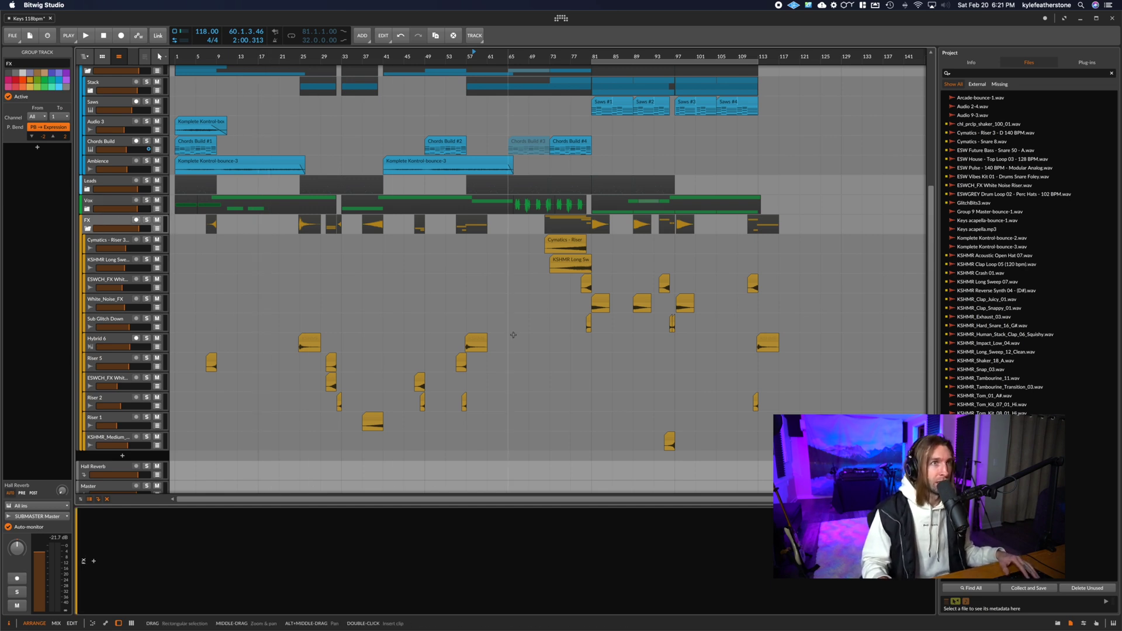
click(330, 367)
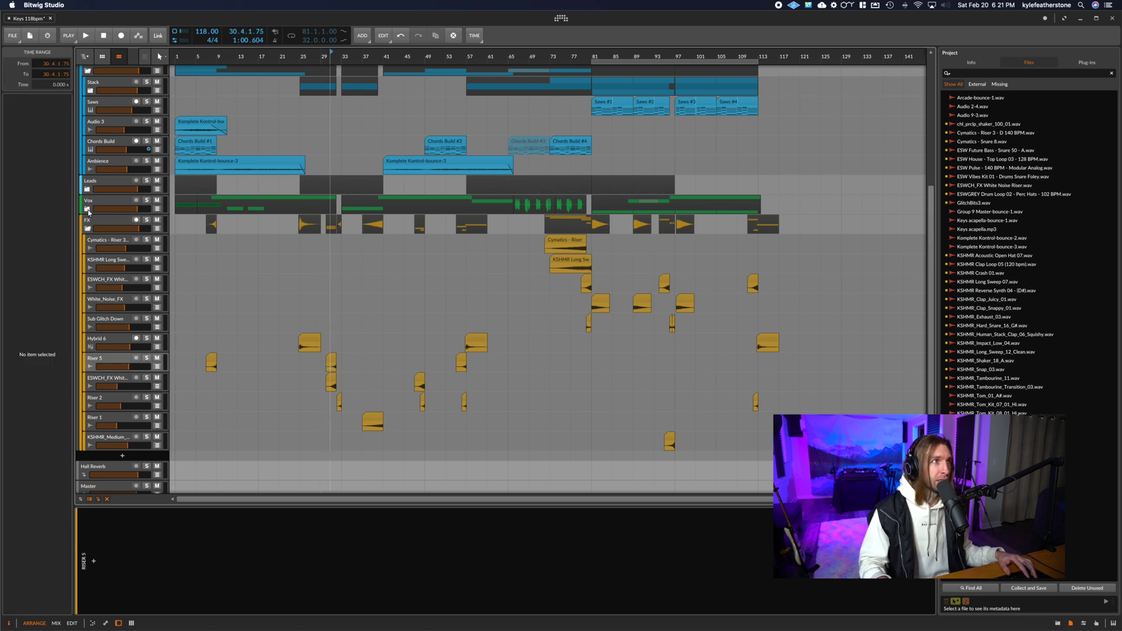
click(102, 230)
key(s)
key(space)
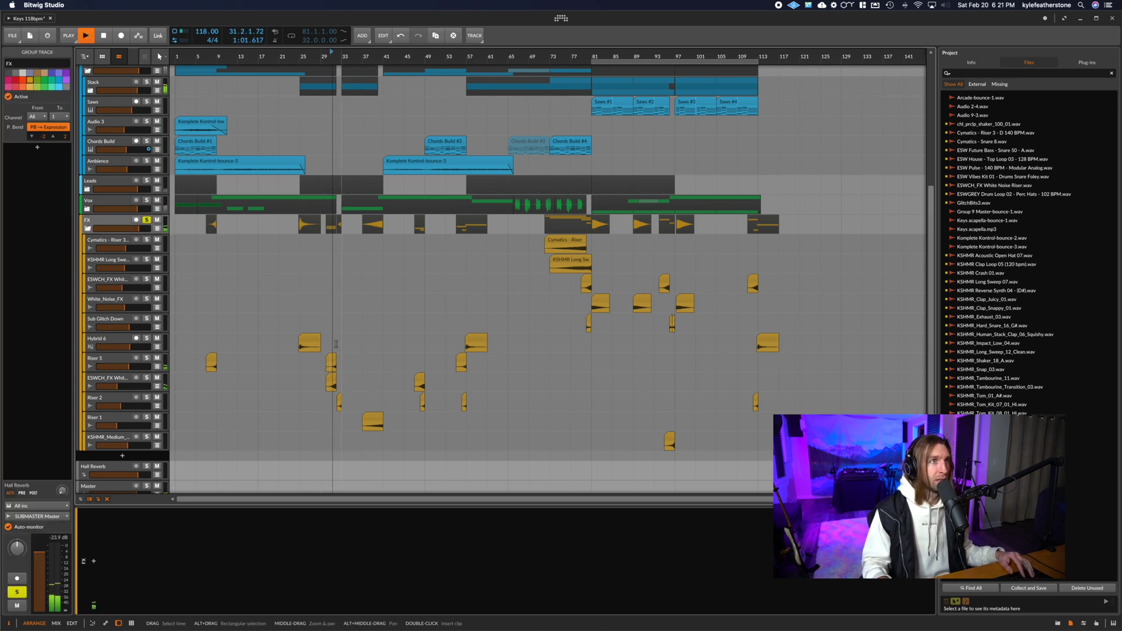
- Play the soloed FX group from bar 79, then stop playback, unsolo the group and fold it
click(583, 268)
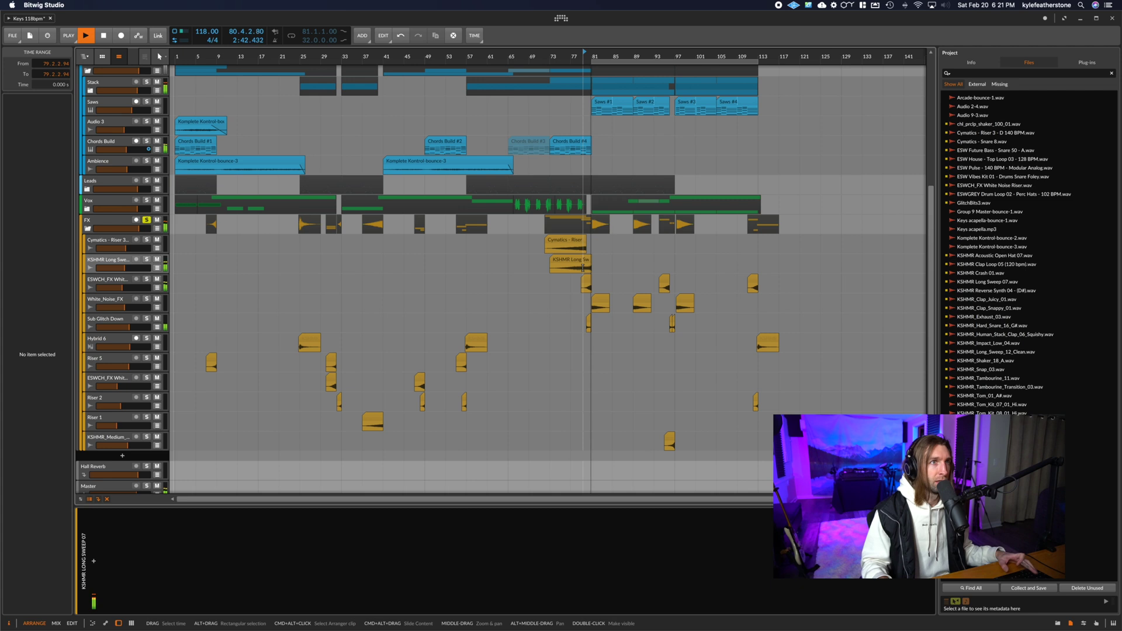
key(space)
click(95, 228)
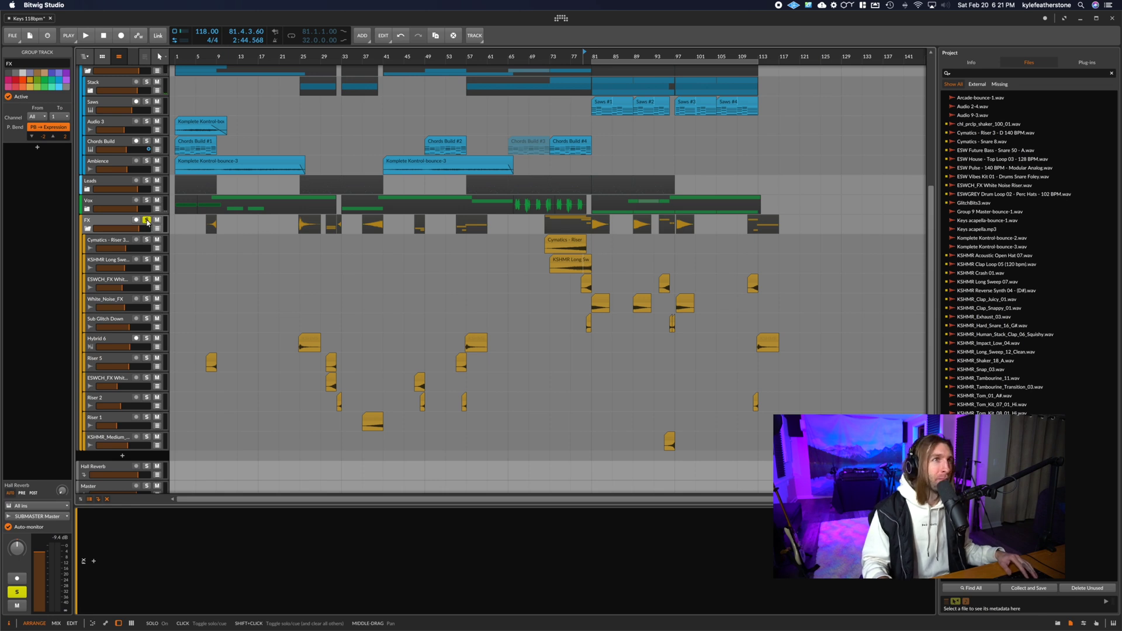
click(147, 221)
click(88, 229)
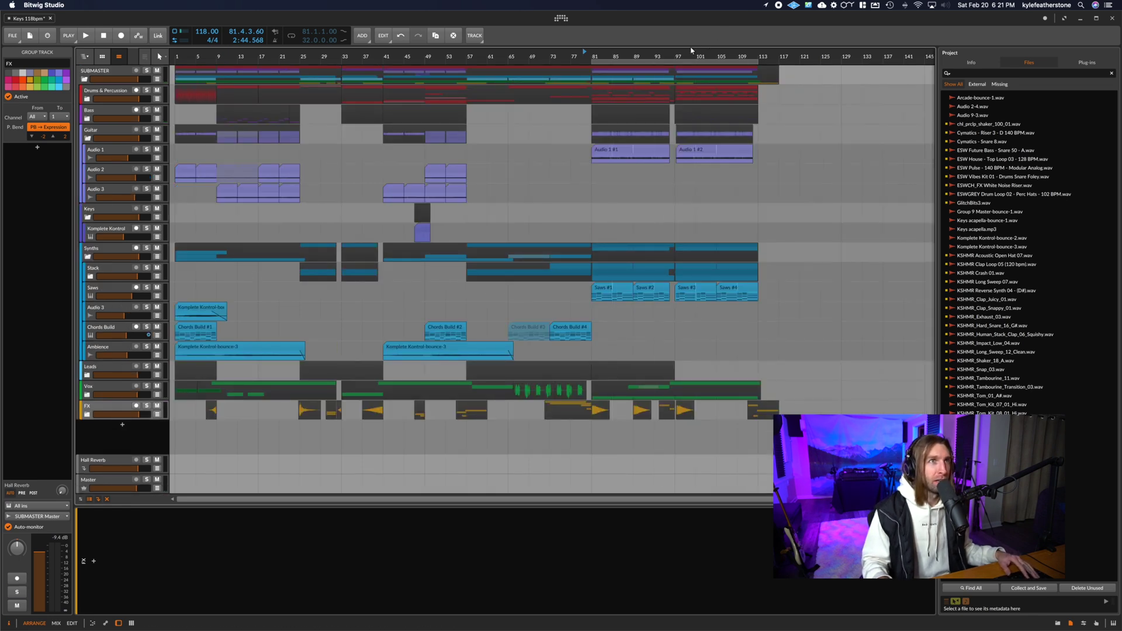
- Play the full mix from bar 105 and stop near bar 109
click(719, 56)
key(space)
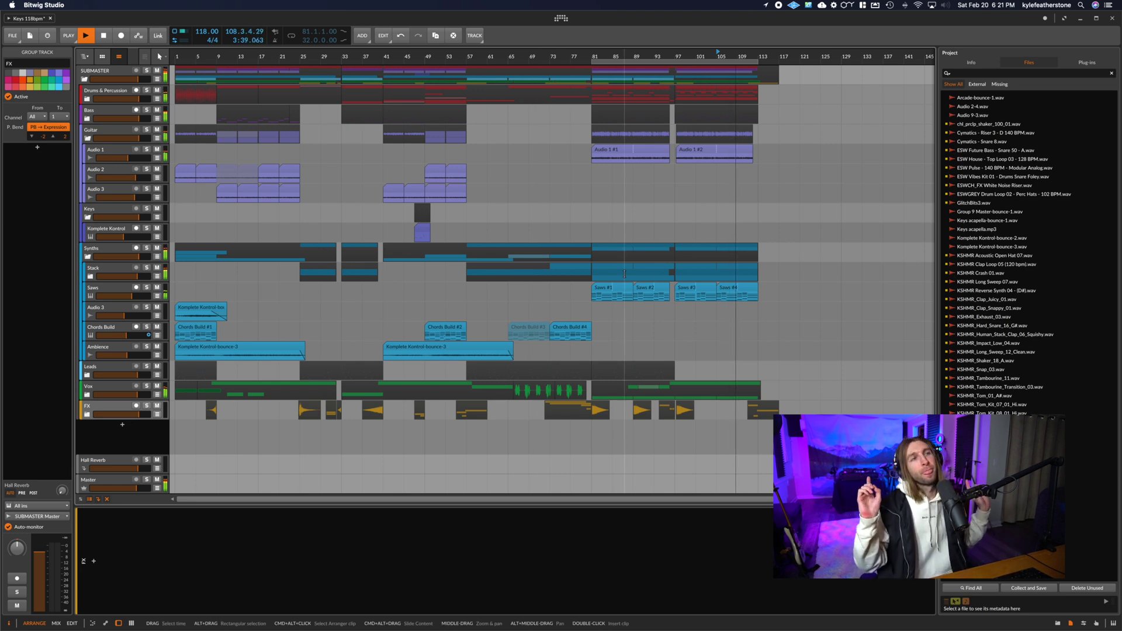
key(space)
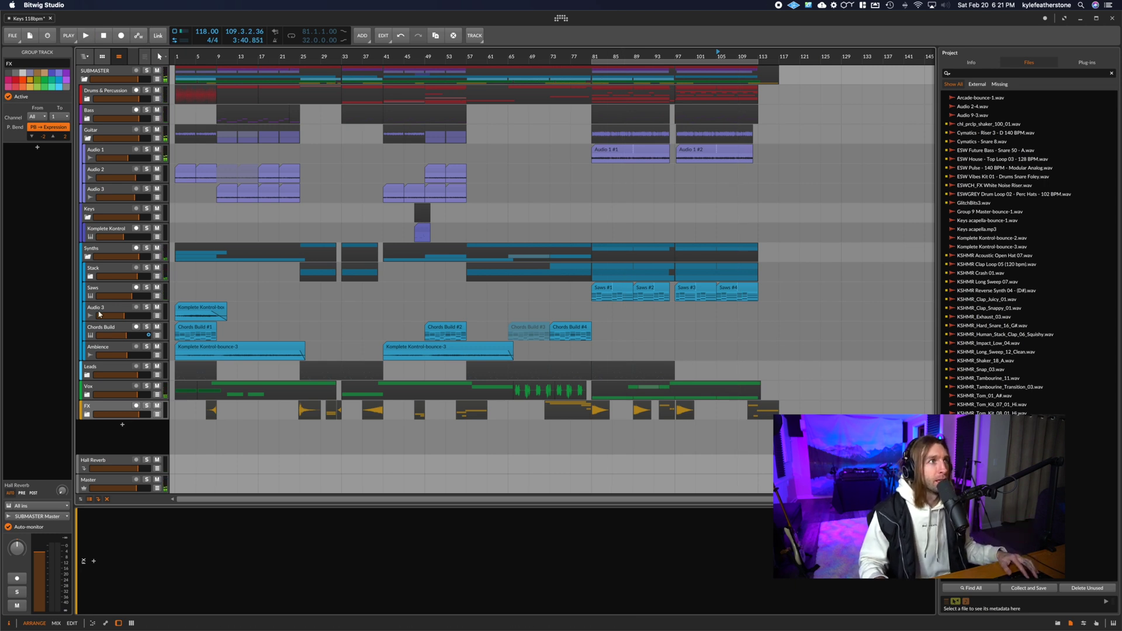
- Fold the Synths and Guitar groups and select the SUBMASTER group
click(87, 257)
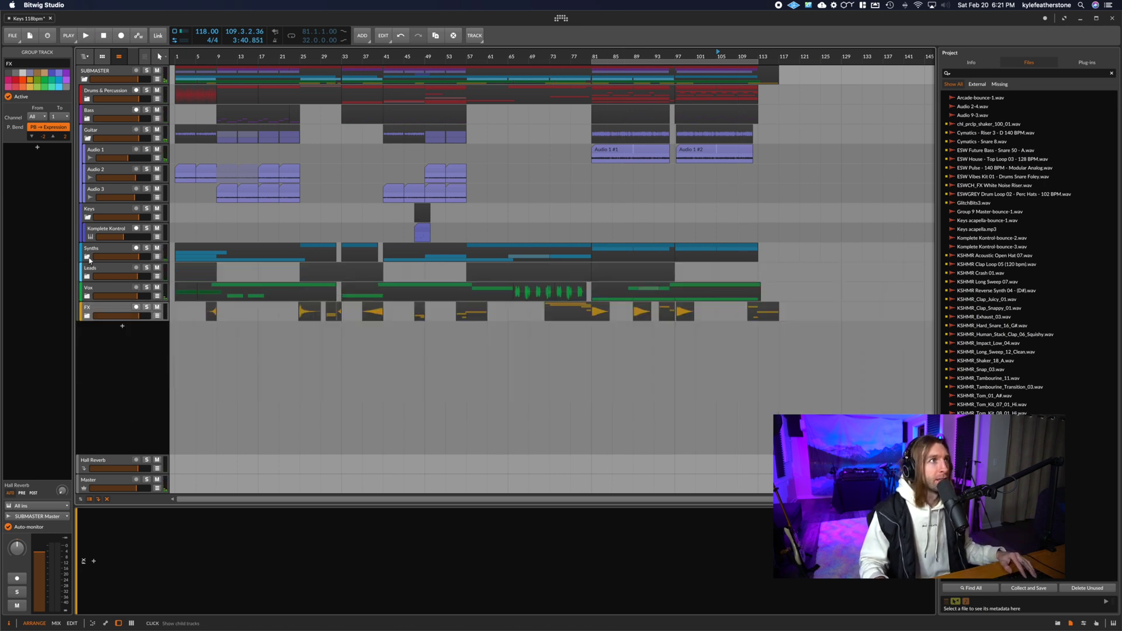
click(87, 139)
click(92, 80)
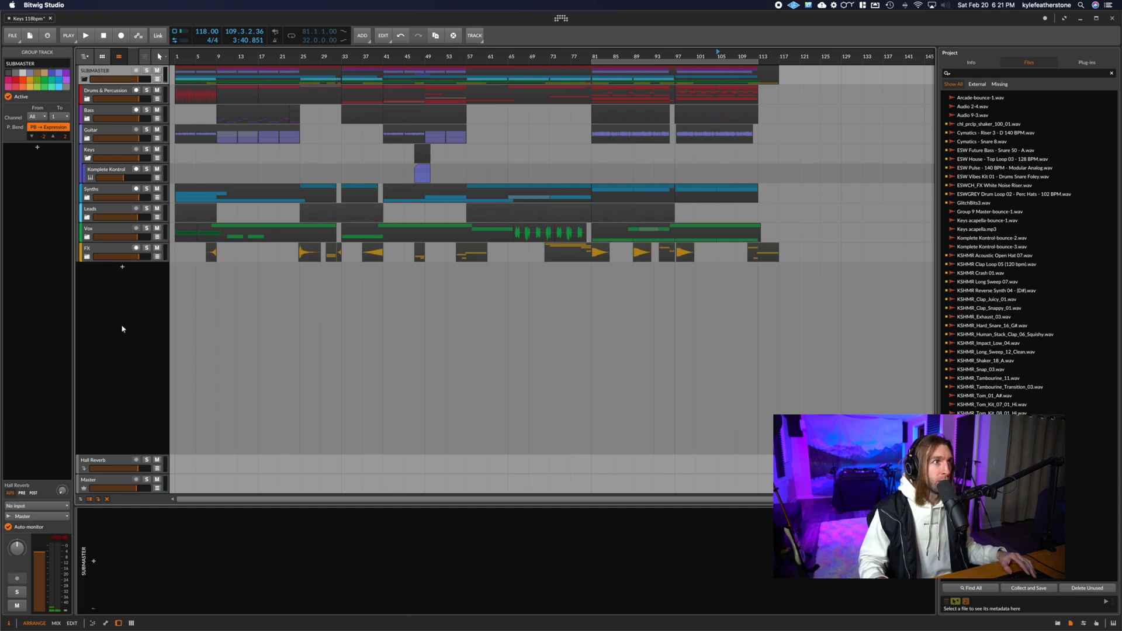